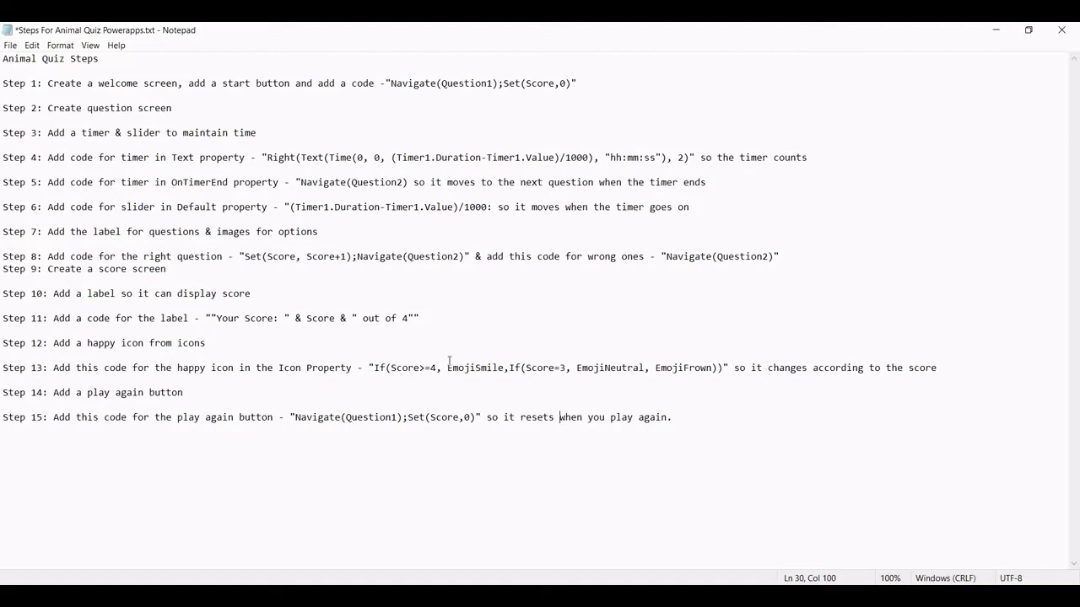
# Select and inspect the Score>=4 condition in Step 13 of the Notepad guide
pyautogui.moveTo(438, 369); pyautogui.dragTo(394, 369)
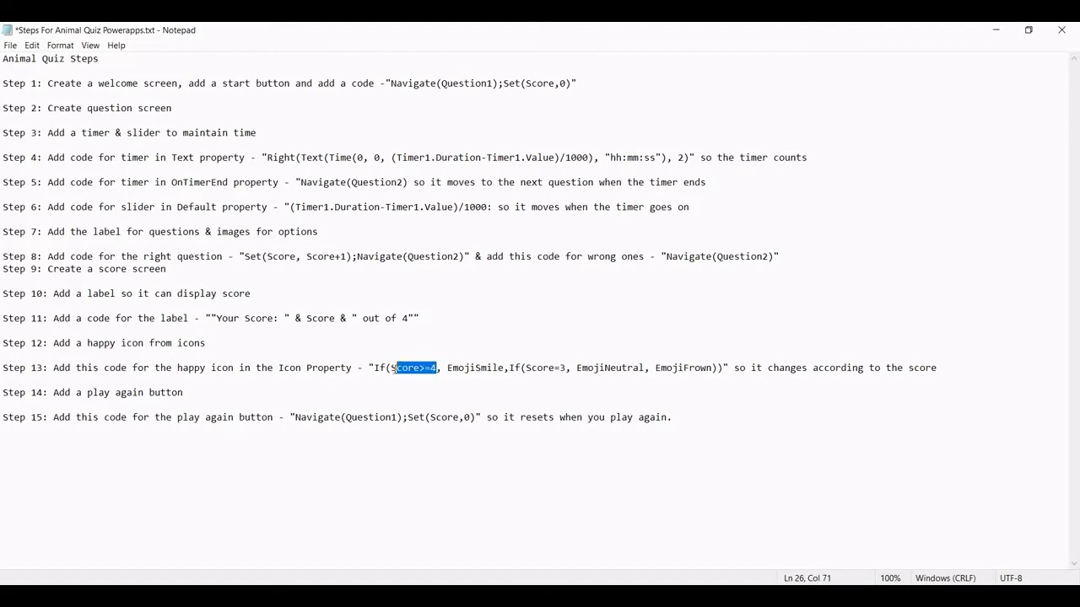
pyautogui.click(393, 370)
pyautogui.click(430, 369)
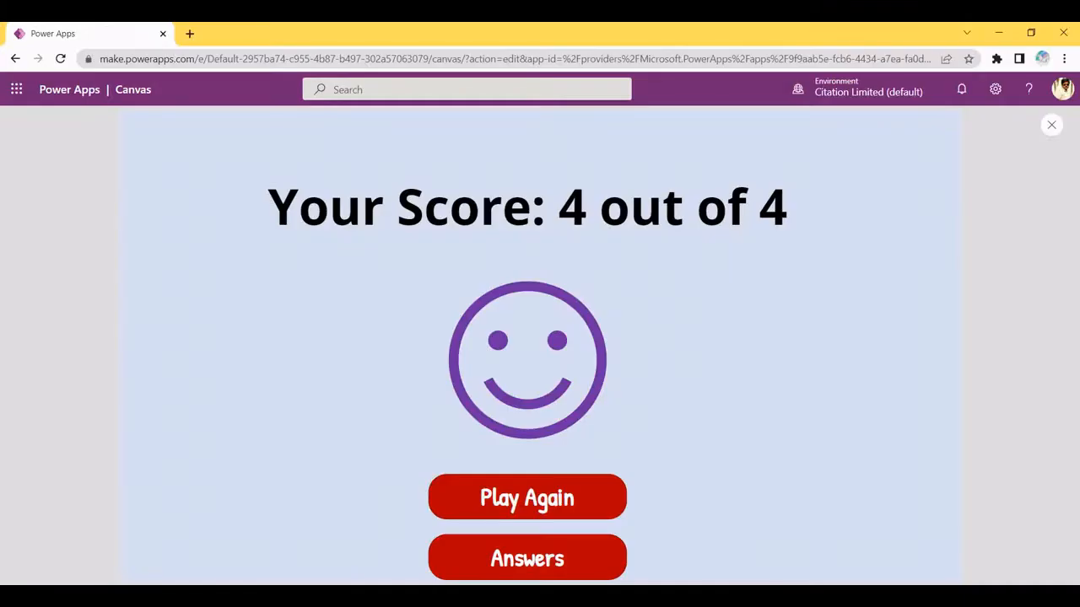
# Back in the editor, select WelcomeScreen and start the quiz in preview
pyautogui.click(1051, 125)
pyautogui.click(165, 325)
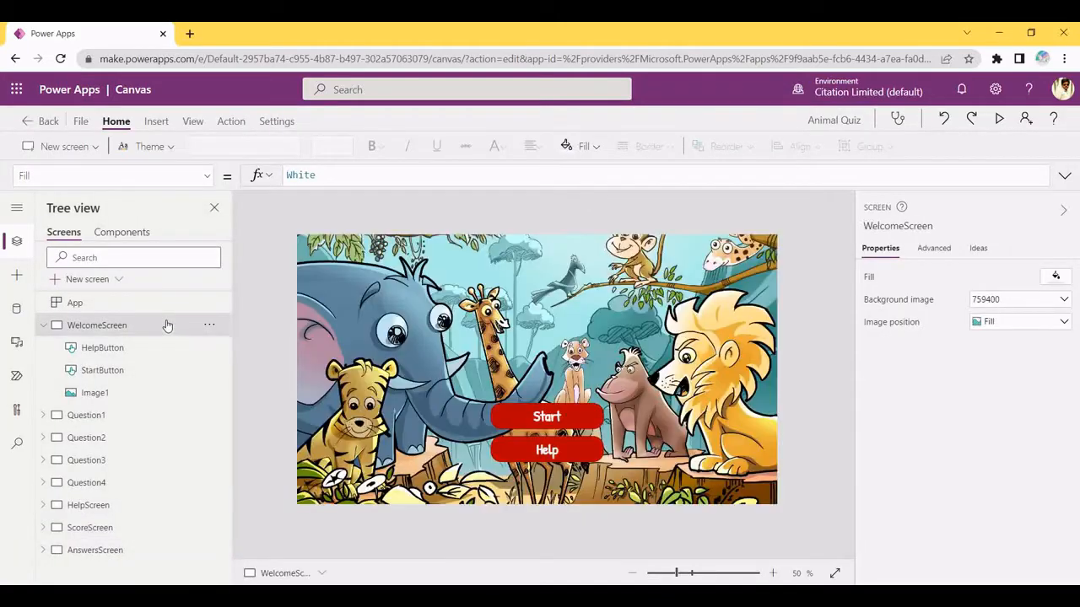
pyautogui.click(998, 119)
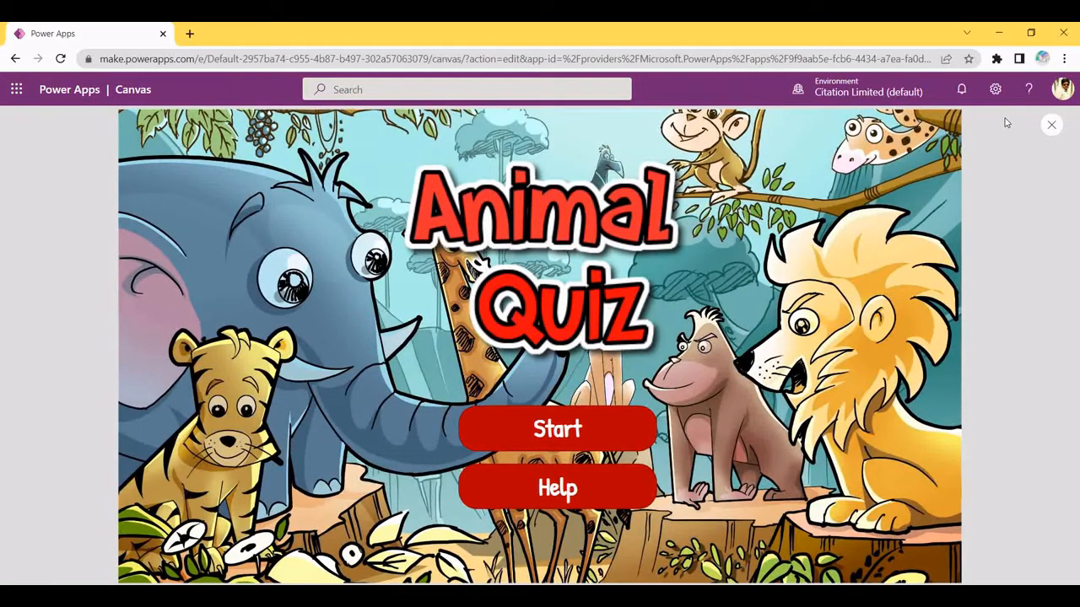
pyautogui.click(565, 431)
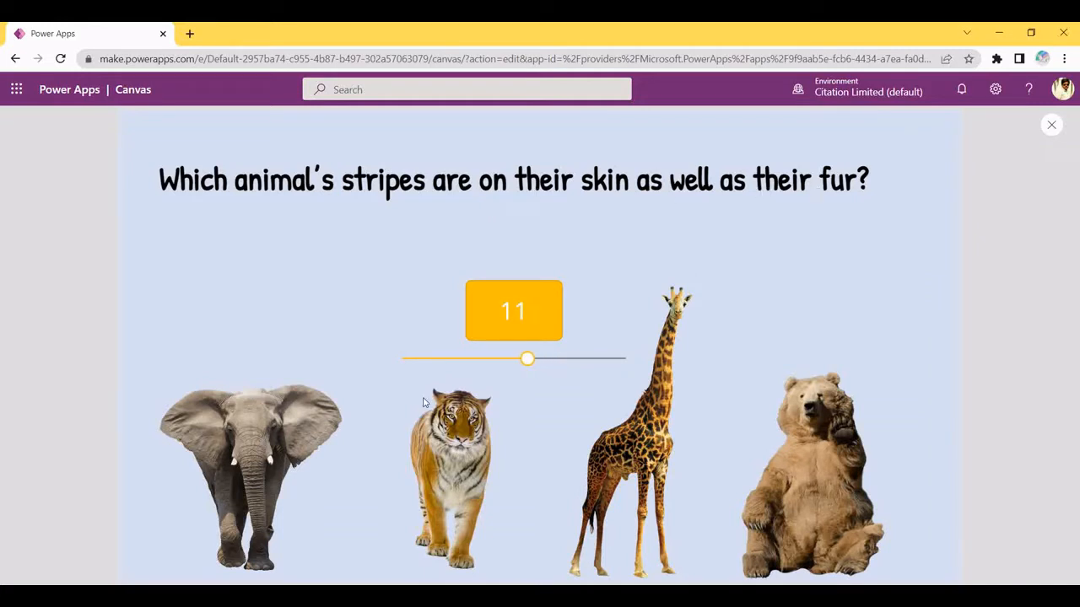
# Answer tiger, camel, panda and black for 3 out of 4, then restart and exit preview
pyautogui.click(438, 431)
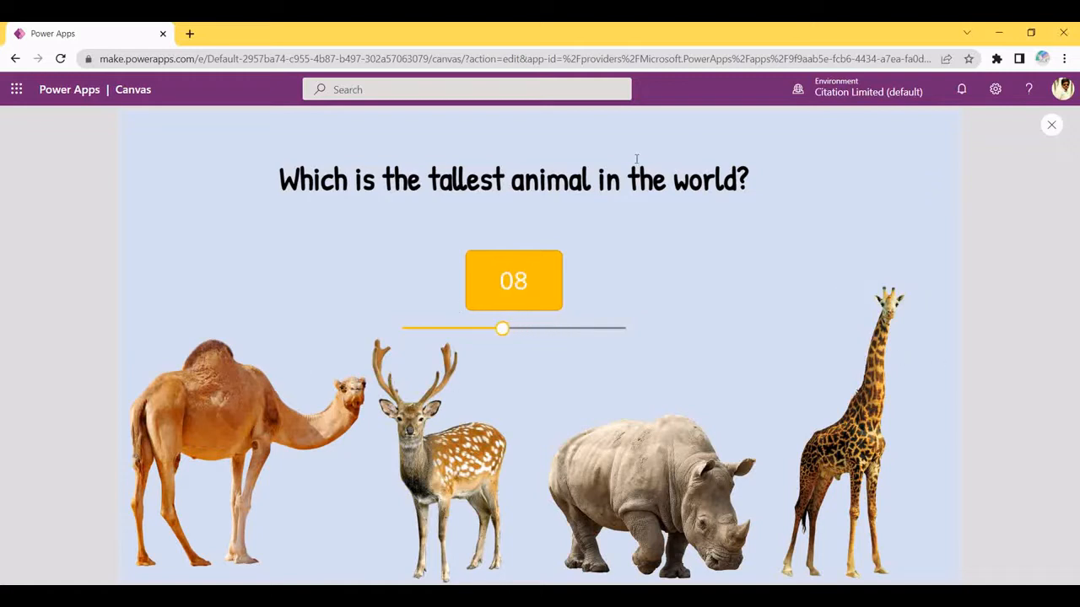
pyautogui.click(216, 400)
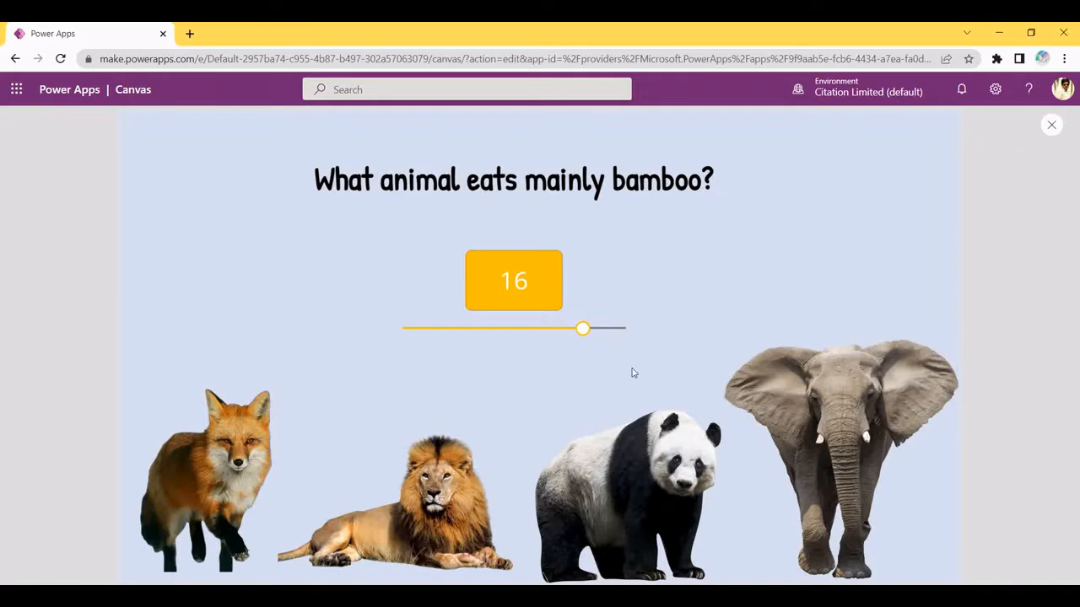
pyautogui.click(601, 484)
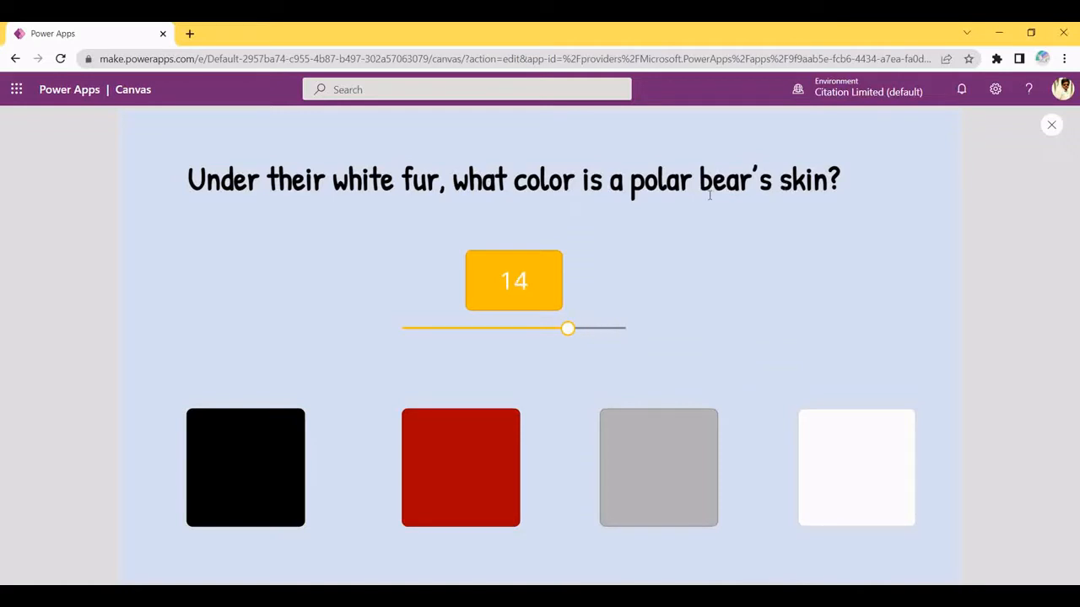
pyautogui.click(239, 441)
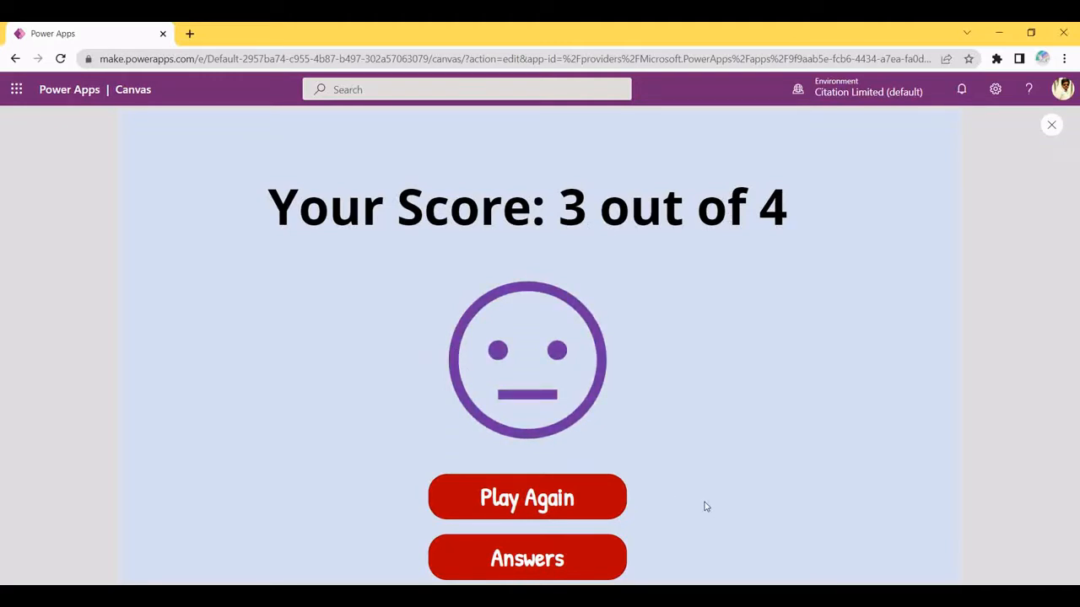
pyautogui.click(559, 499)
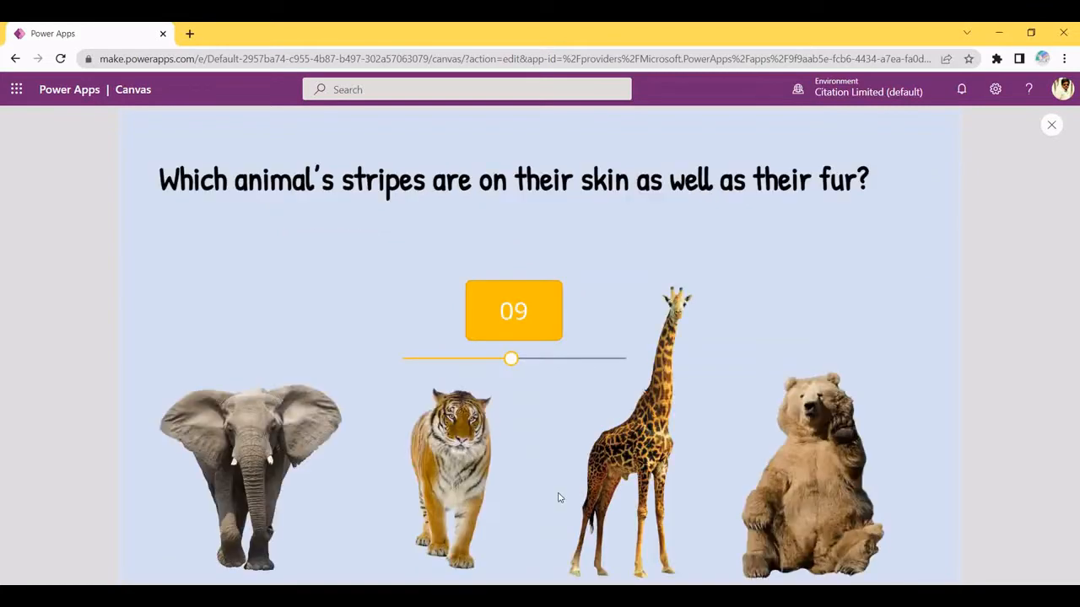
pyautogui.click(1051, 125)
pyautogui.click(97, 325)
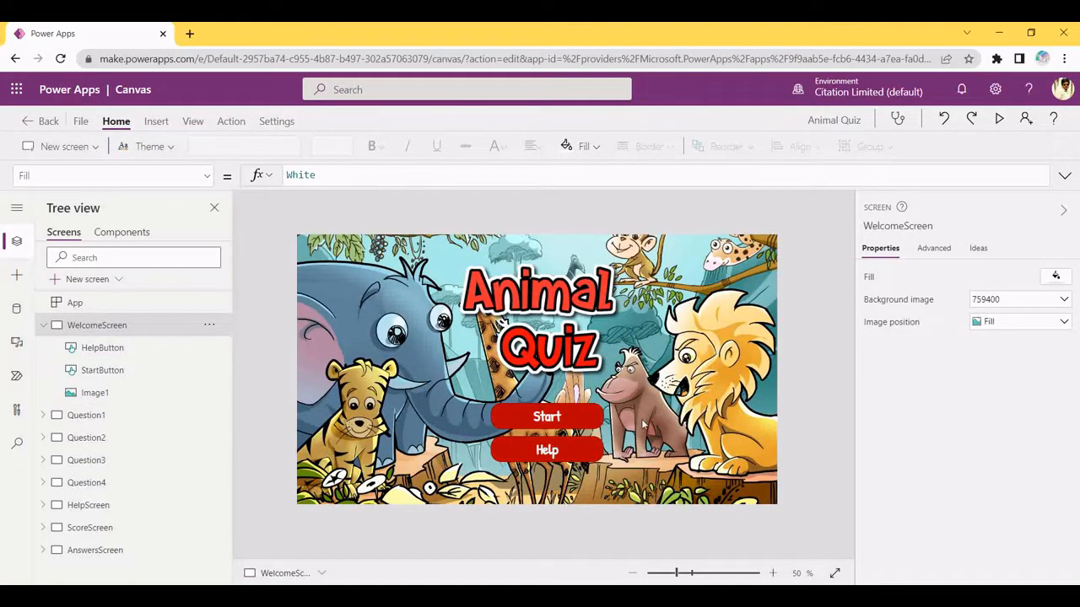
# Select the welcome screen's image control, then the WelcomeScreen itself
pyautogui.click(103, 347)
pyautogui.click(94, 392)
pyautogui.click(97, 325)
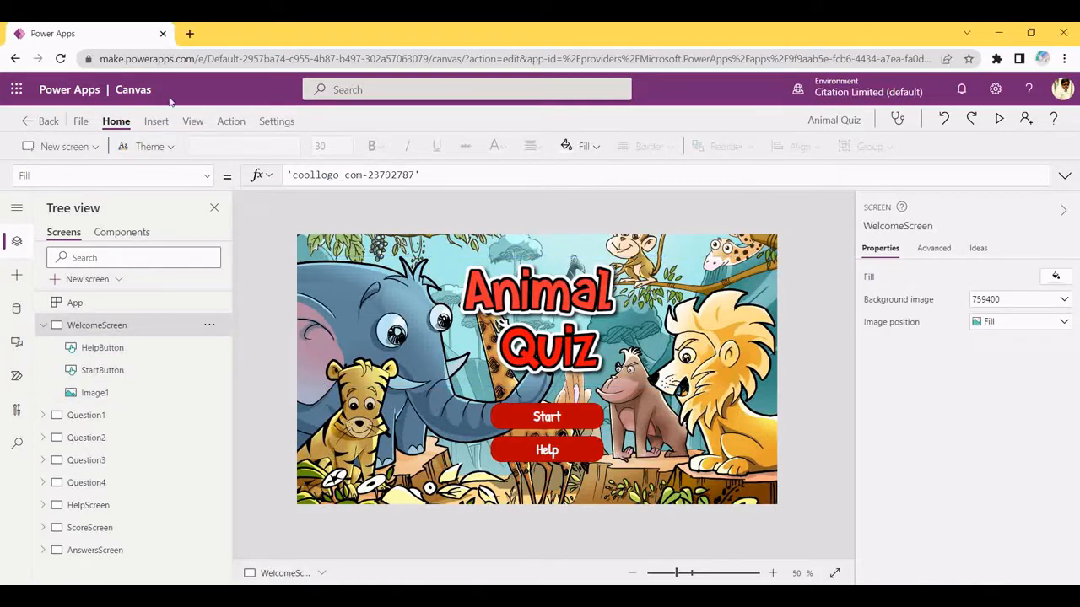
# Open make.powerapps.com in a new Chrome tab
pyautogui.click(191, 32)
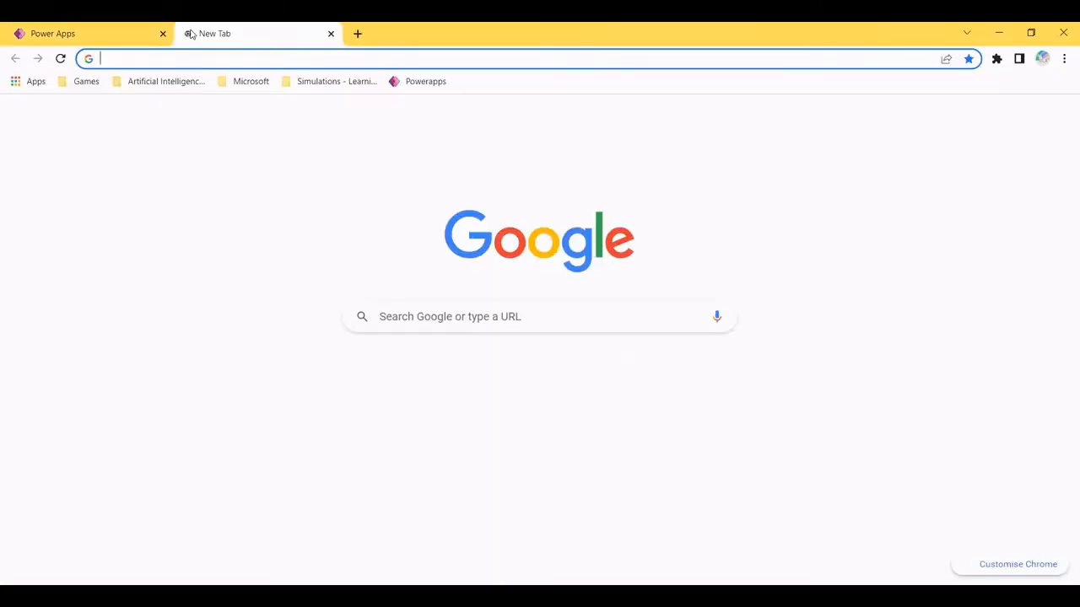
pyautogui.write('po')
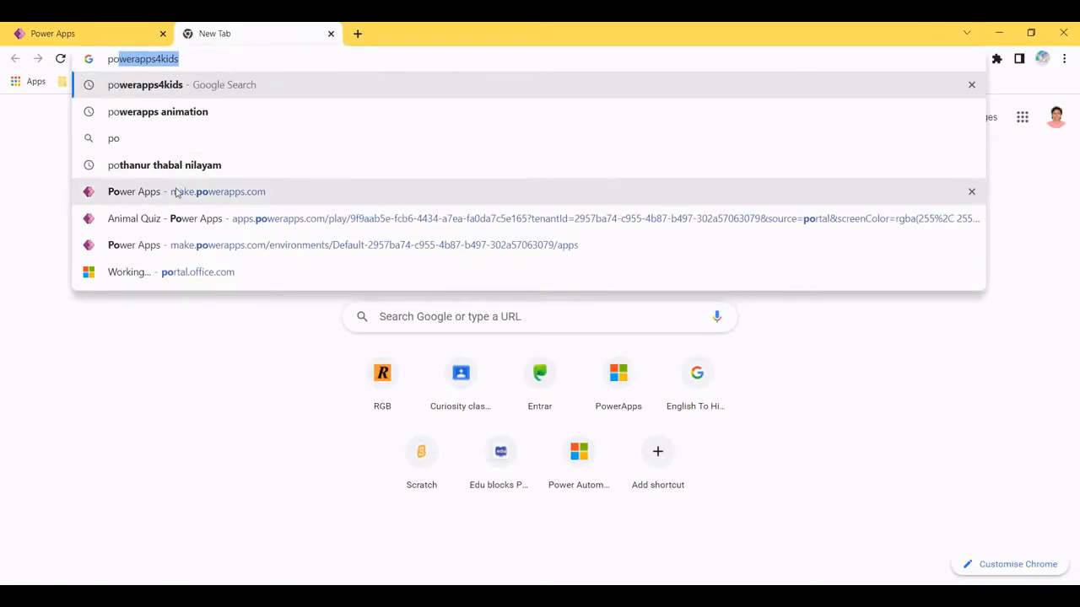
pyautogui.click(159, 191)
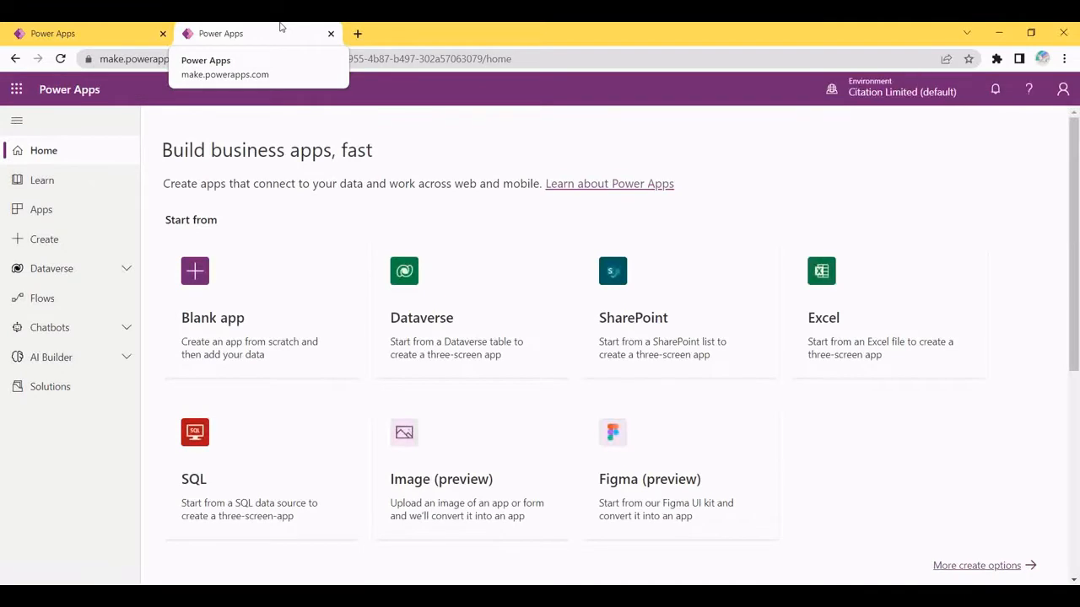
# Create a blank tablet-format canvas app named 'Animal Quiz Demo'
pyautogui.click(296, 316)
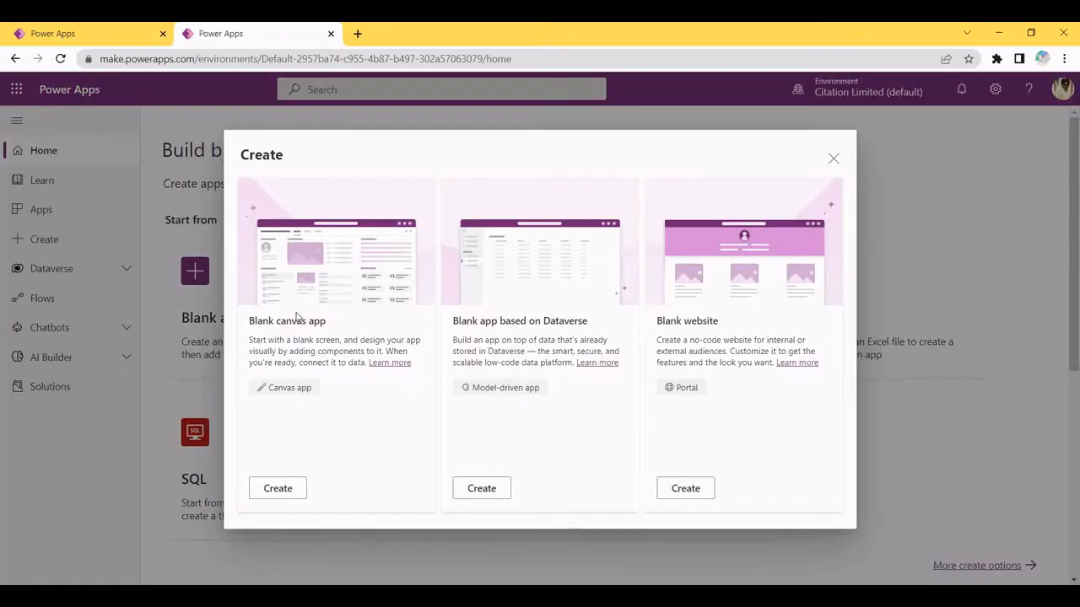
pyautogui.click(279, 490)
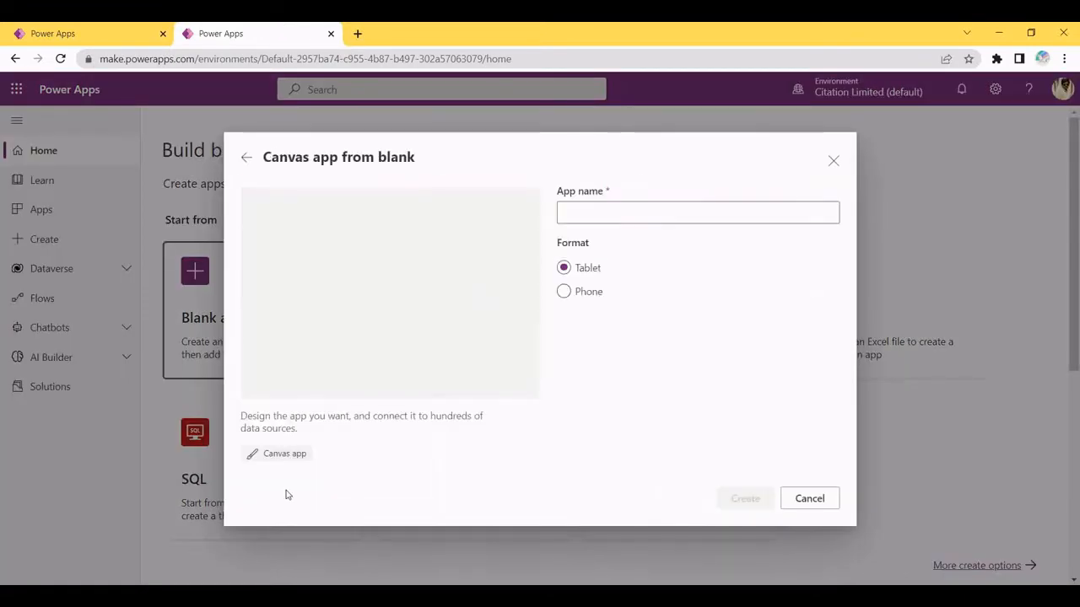
pyautogui.click(591, 211)
pyautogui.write('A')
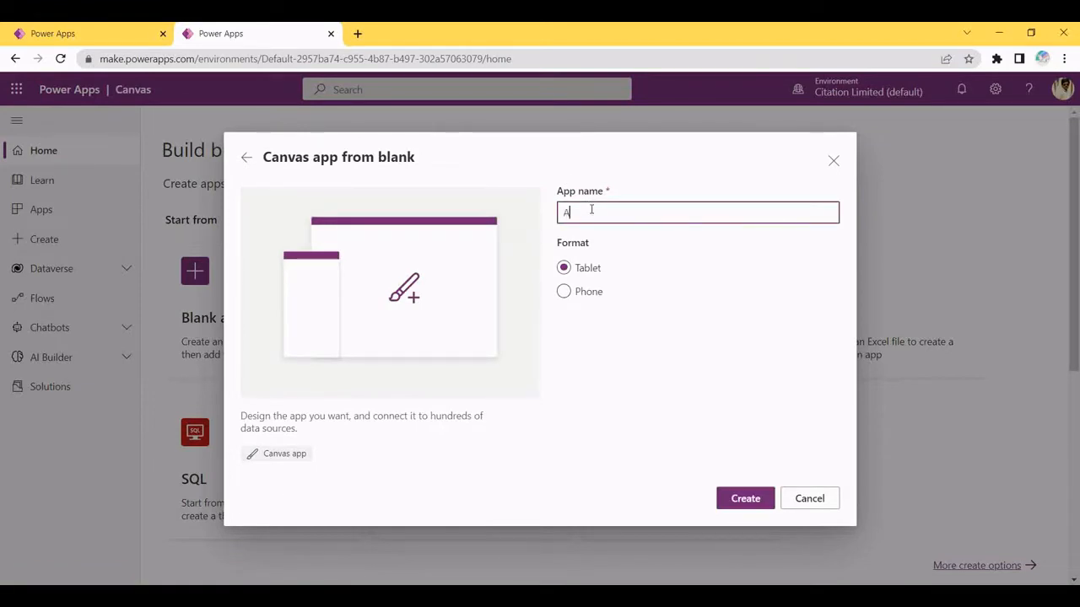
pyautogui.write('nimal')
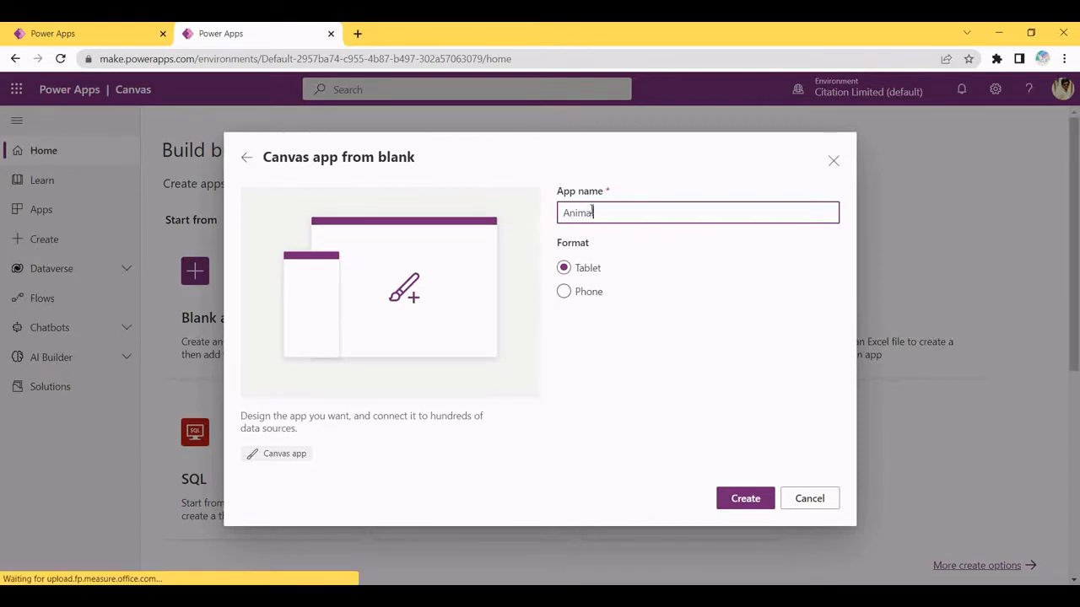
pyautogui.write(' Quiz')
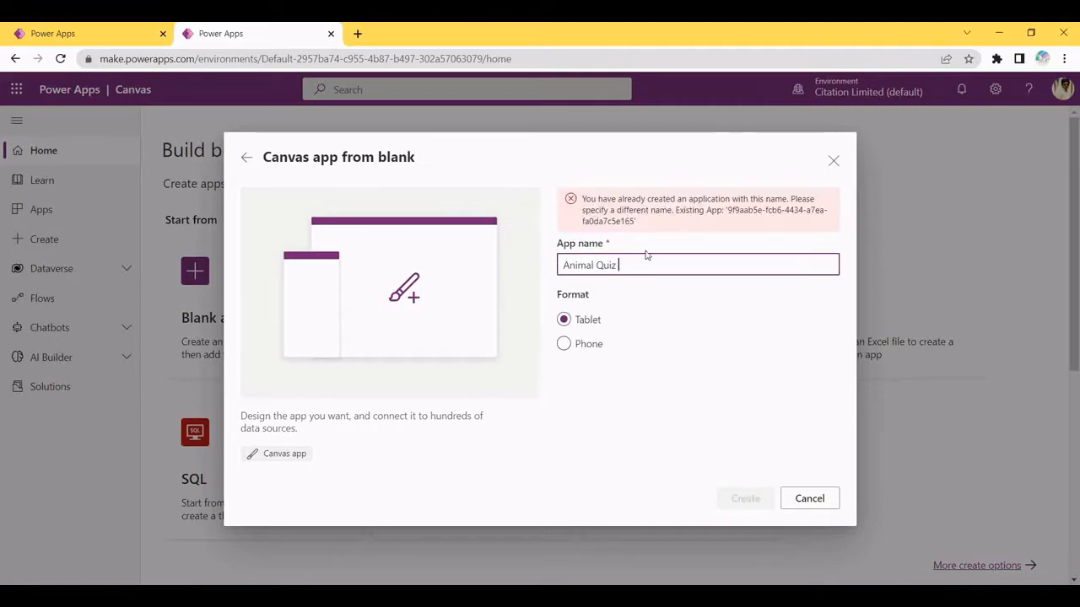
pyautogui.write(' Demo')
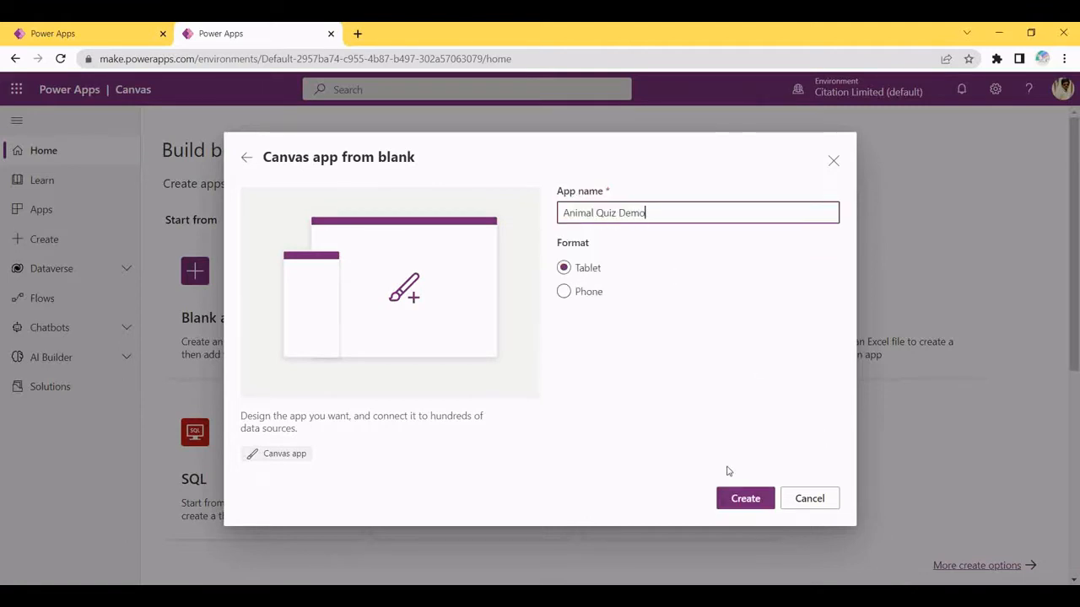
pyautogui.click(744, 497)
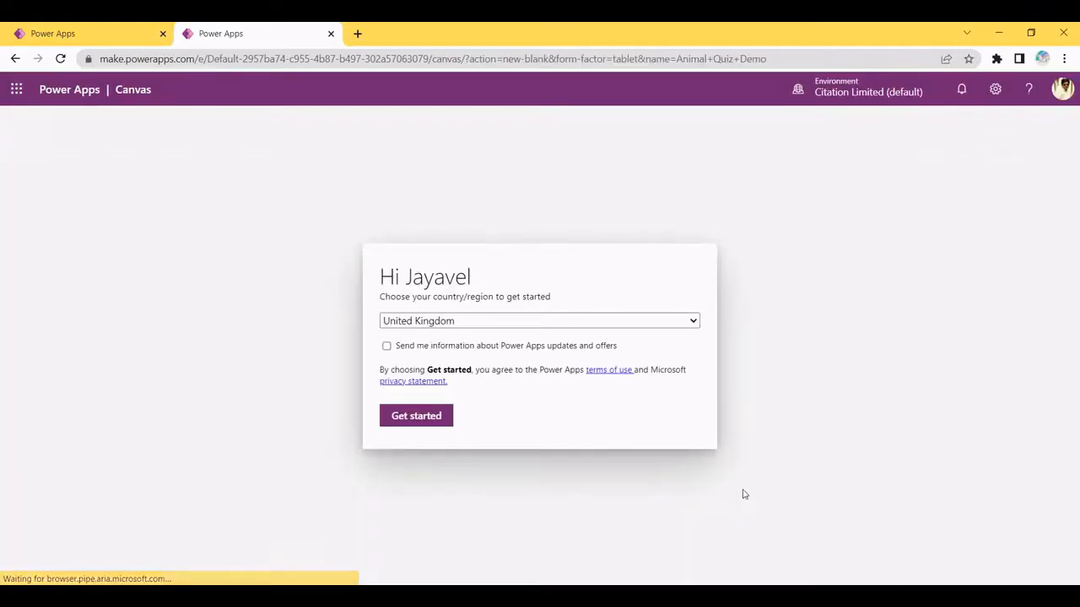
pyautogui.click(415, 424)
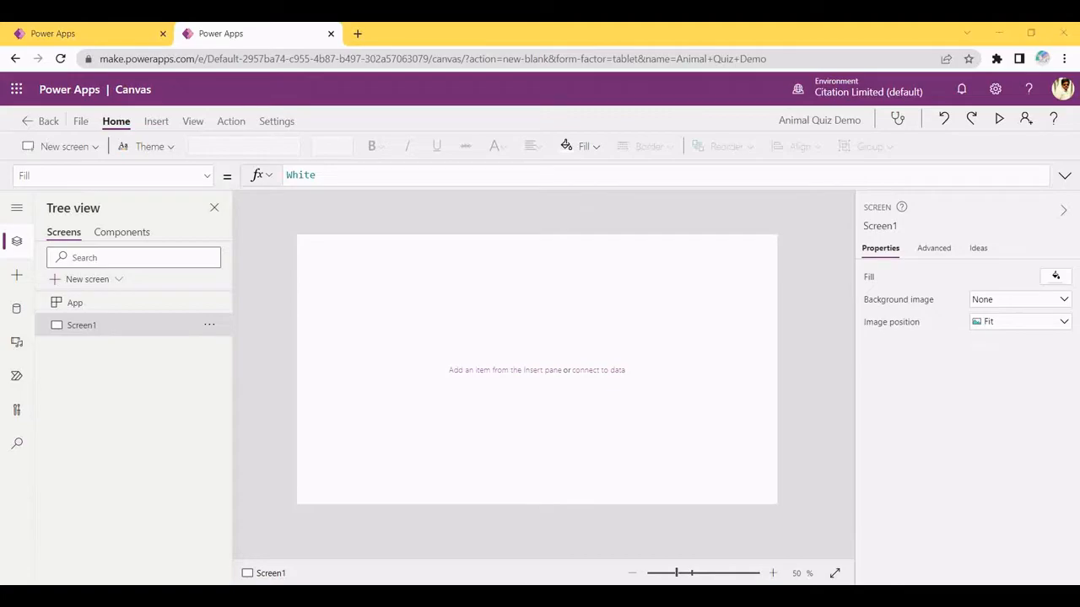
# Give Screen1 the jungle picture 759400.jpg as its background image, positioned to Fill
pyautogui.hotkey('alt', 'Tab')
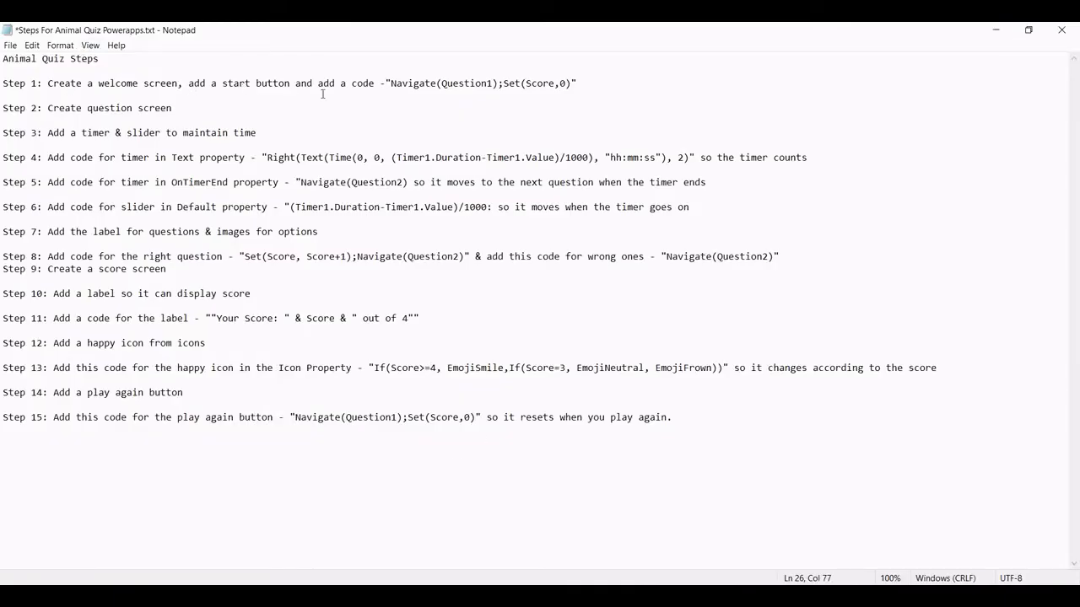
pyautogui.click(994, 34)
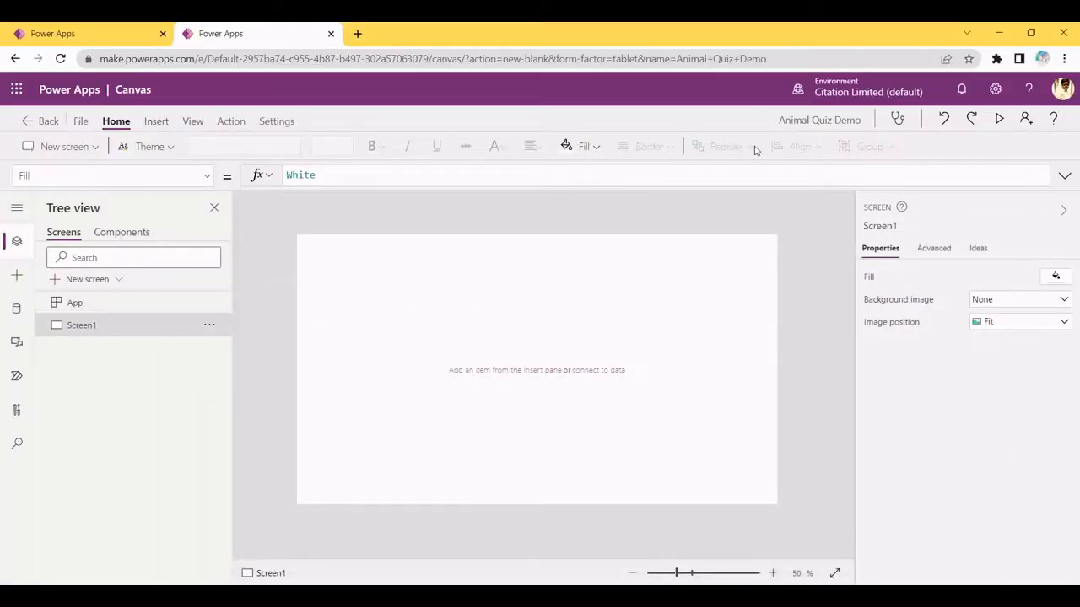
pyautogui.click(1015, 302)
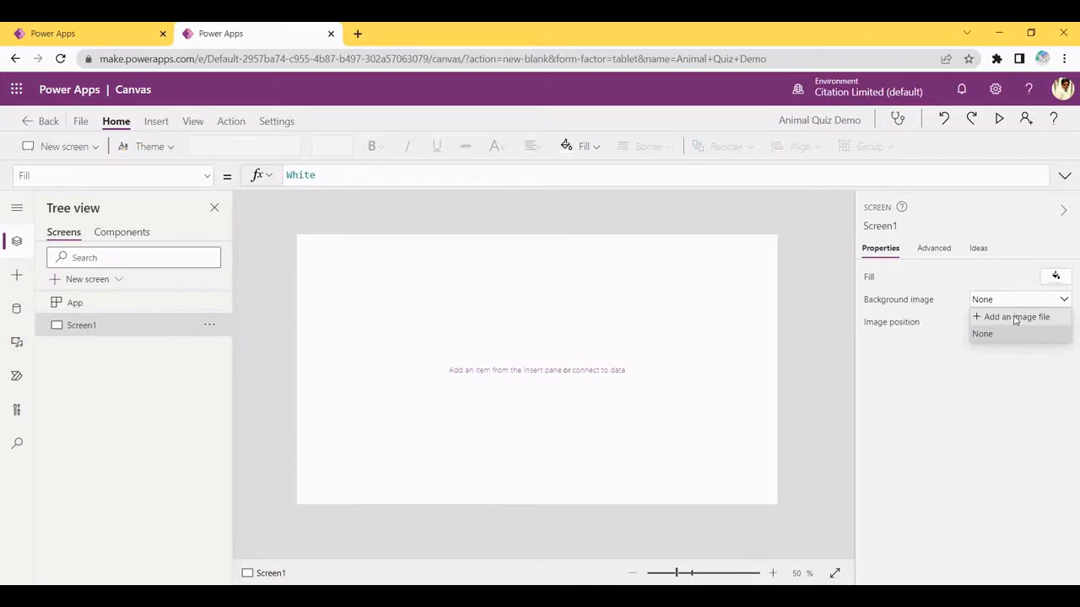
pyautogui.click(1011, 318)
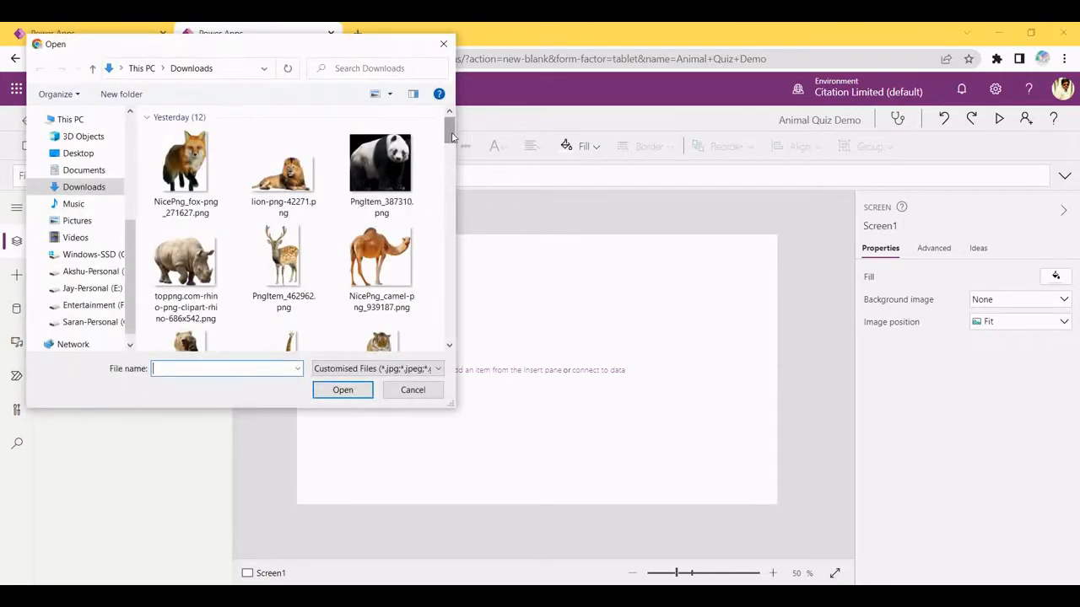
pyautogui.scroll(-3, 453, 156)
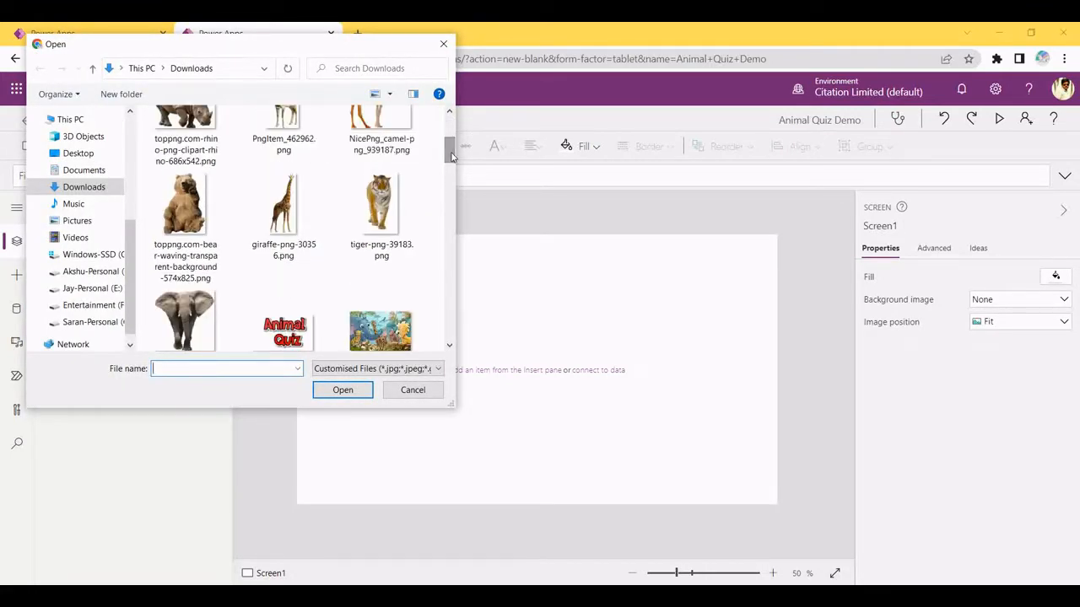
pyautogui.click(402, 325)
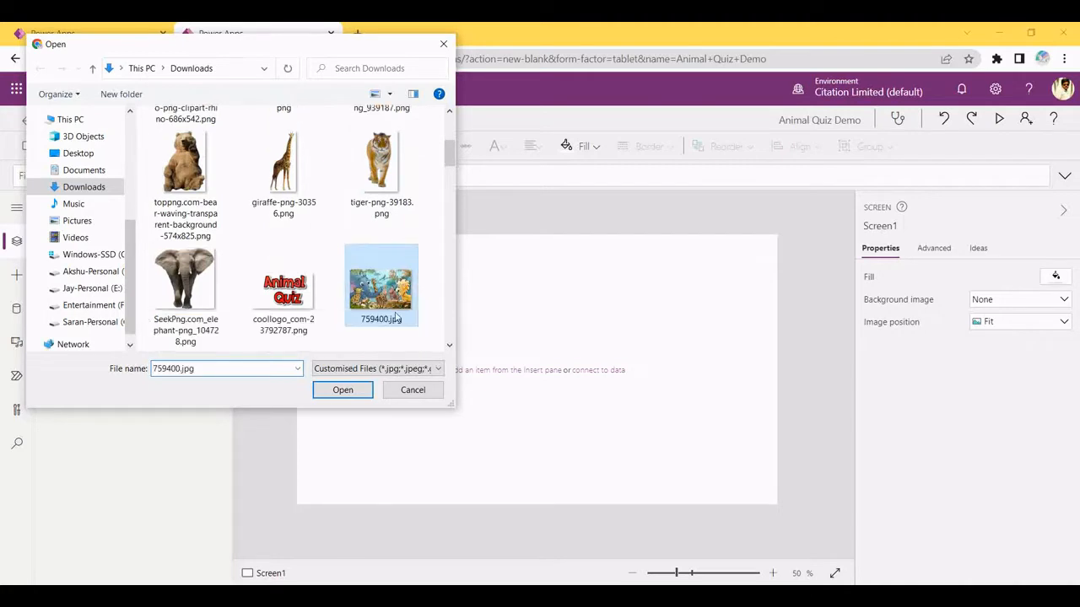
pyautogui.click(343, 390)
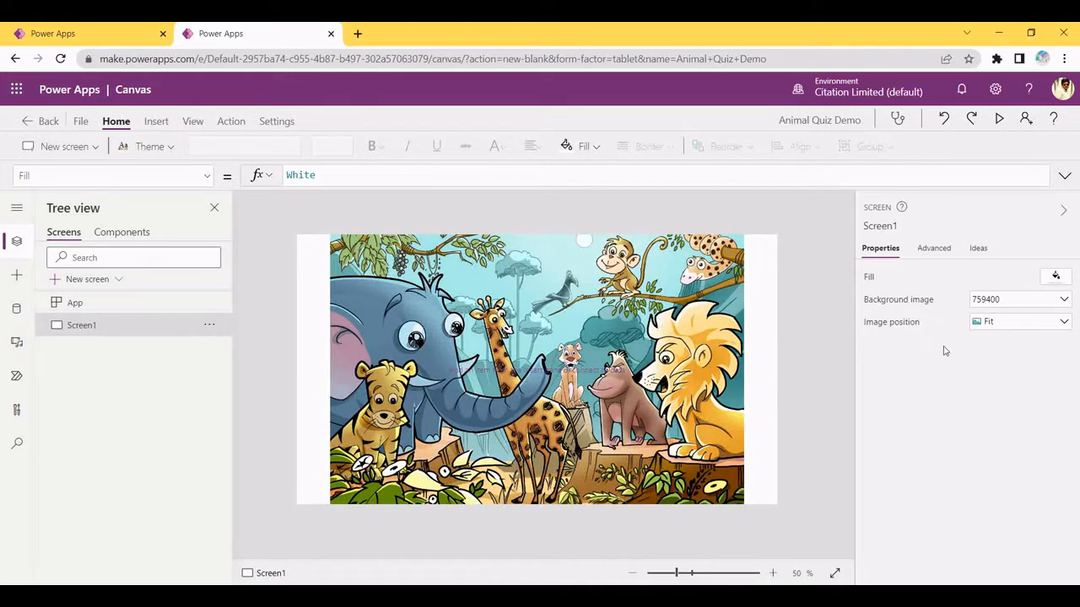
pyautogui.click(986, 325)
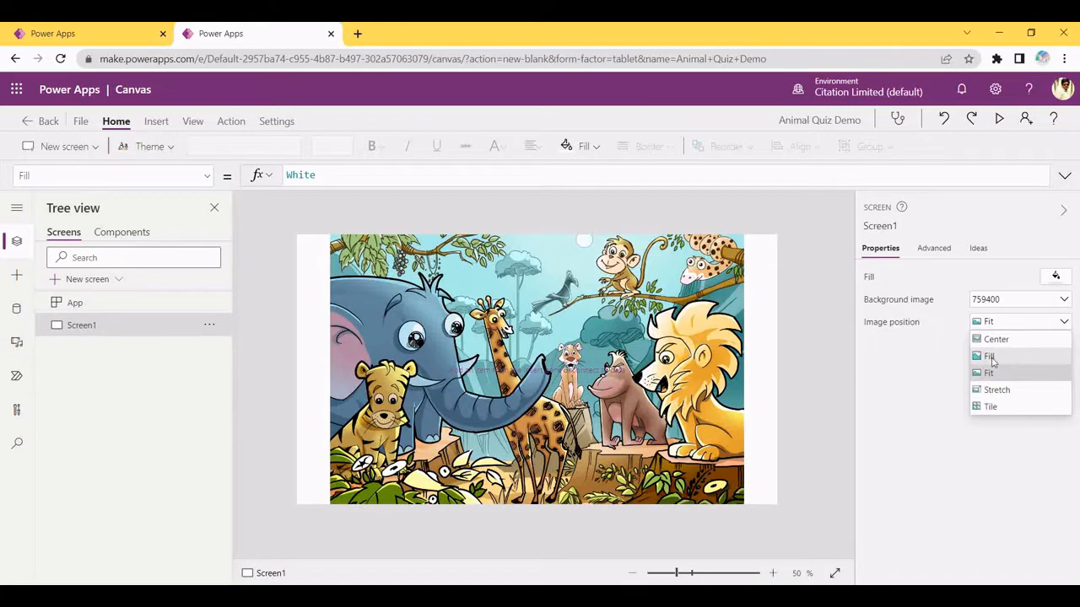
pyautogui.click(994, 358)
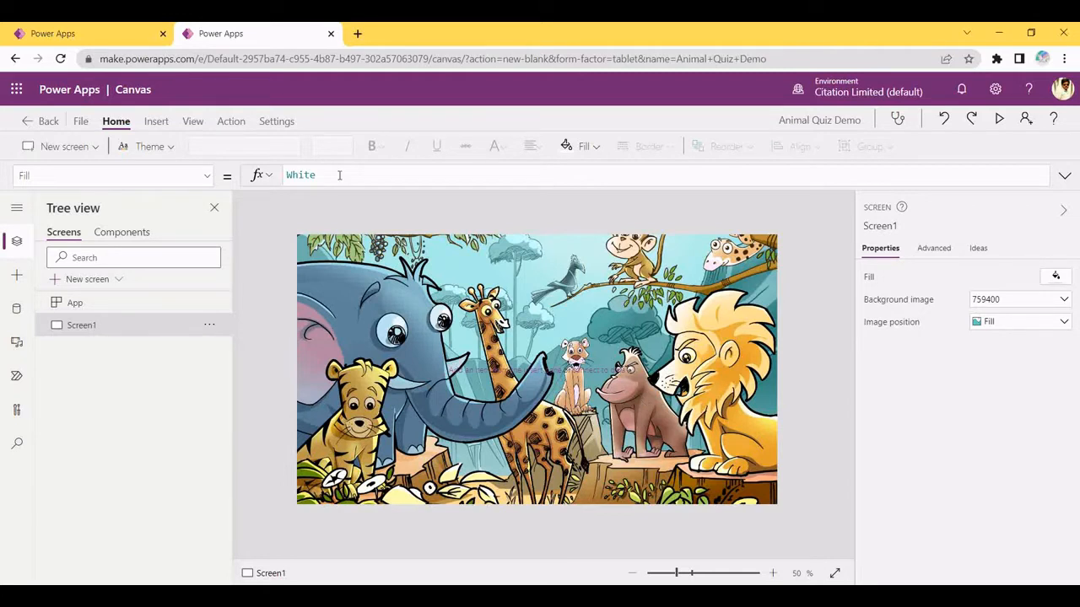
# Insert an image control showing the coollogo Animal Quiz logo file
pyautogui.click(158, 124)
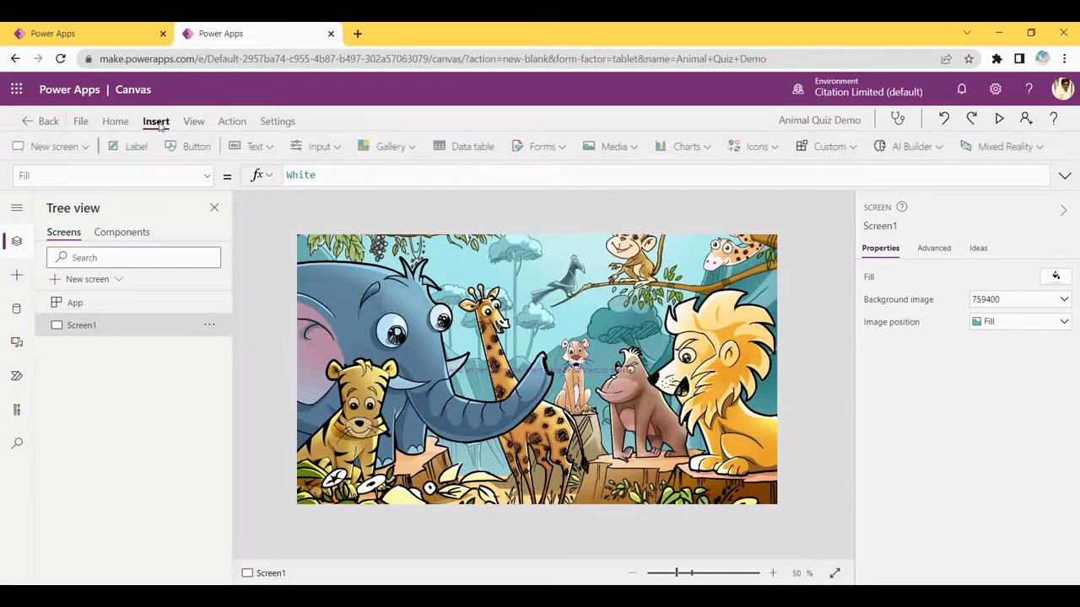
pyautogui.click(637, 150)
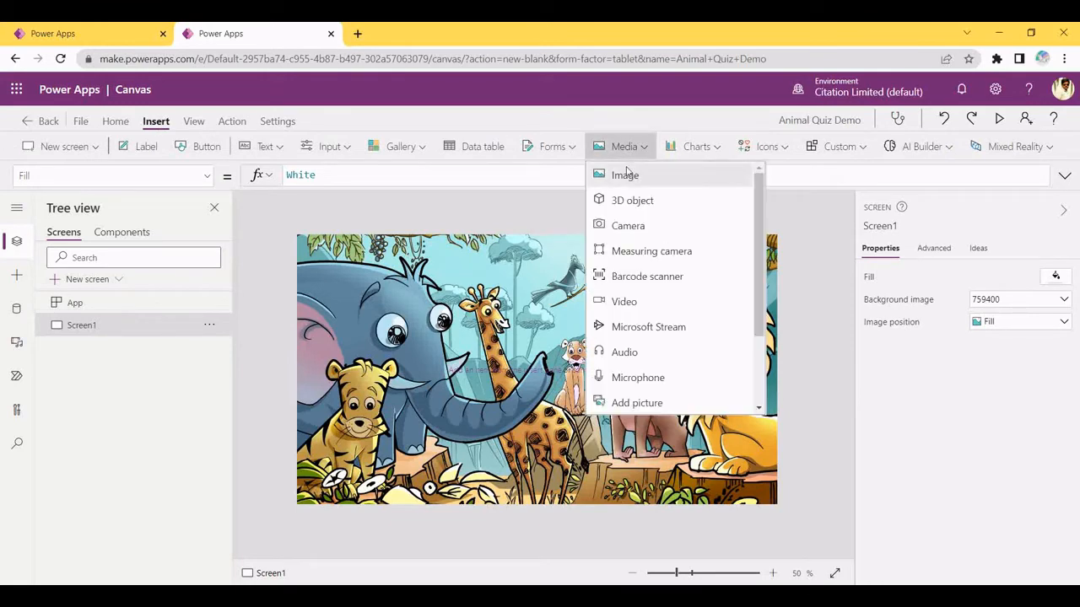
pyautogui.click(623, 176)
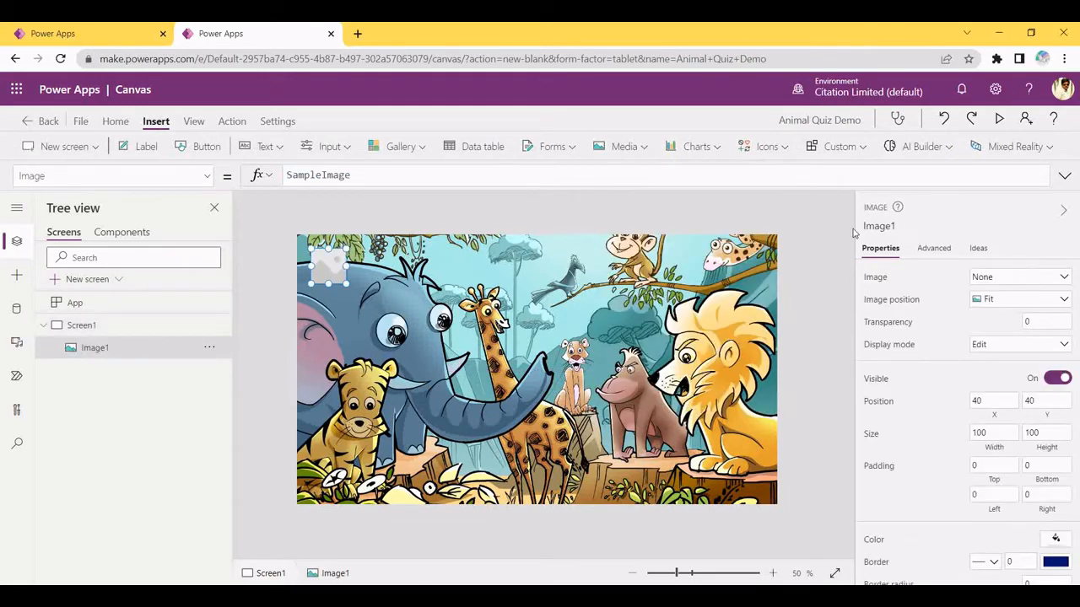
pyautogui.click(1003, 278)
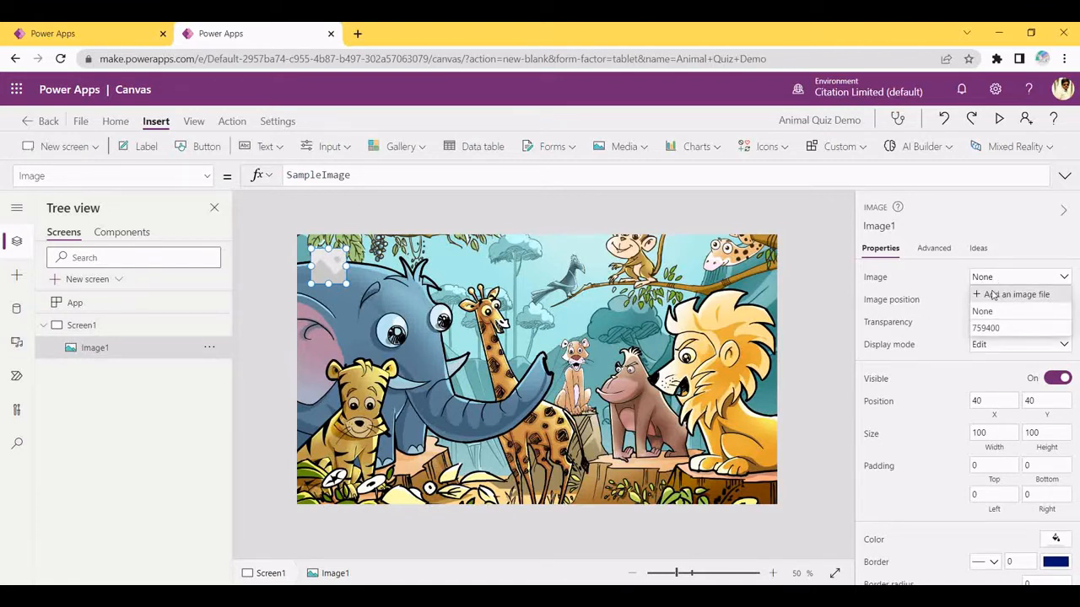
pyautogui.click(993, 295)
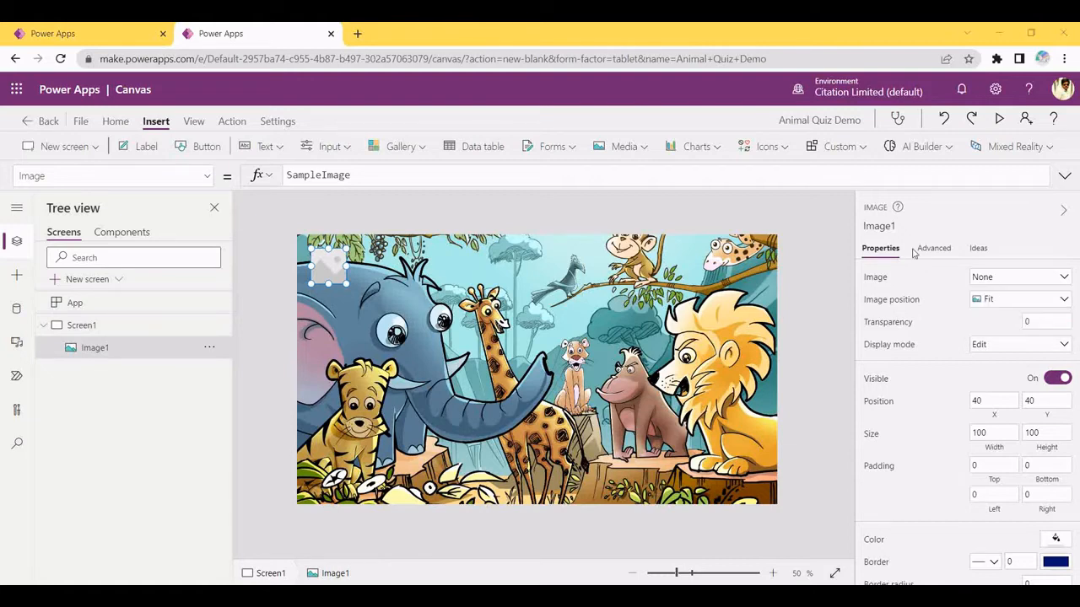
pyautogui.moveTo(449, 138); pyautogui.dragTo(449, 160)
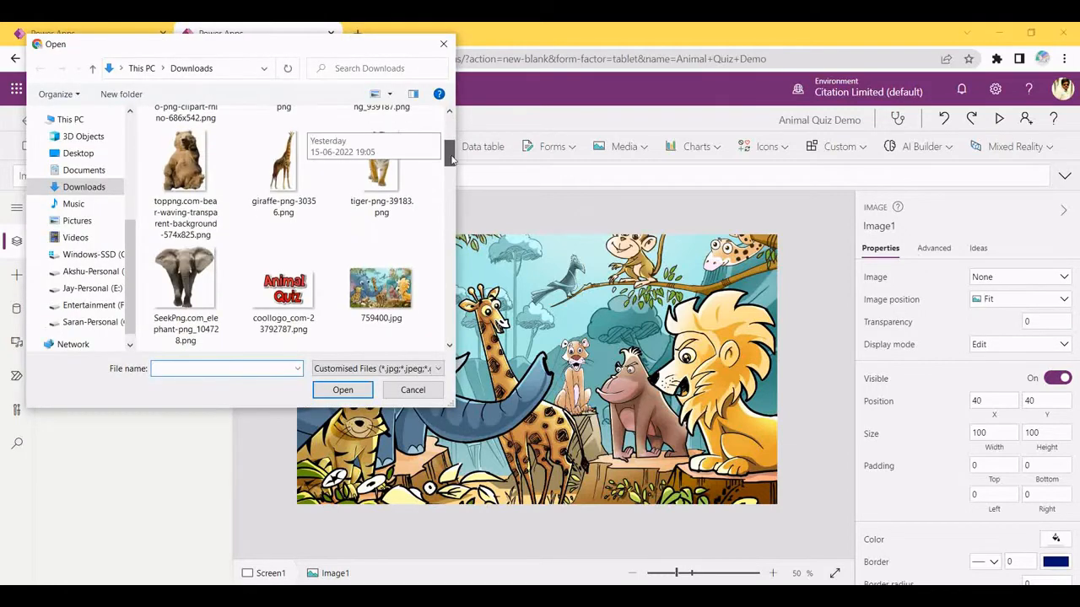
pyautogui.click(305, 312)
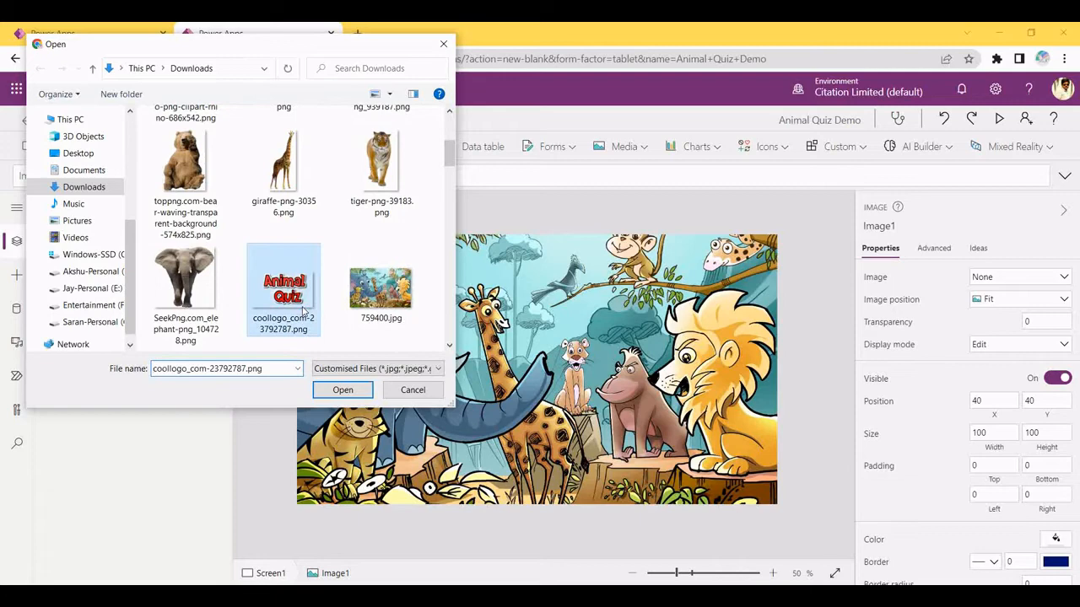
pyautogui.click(344, 391)
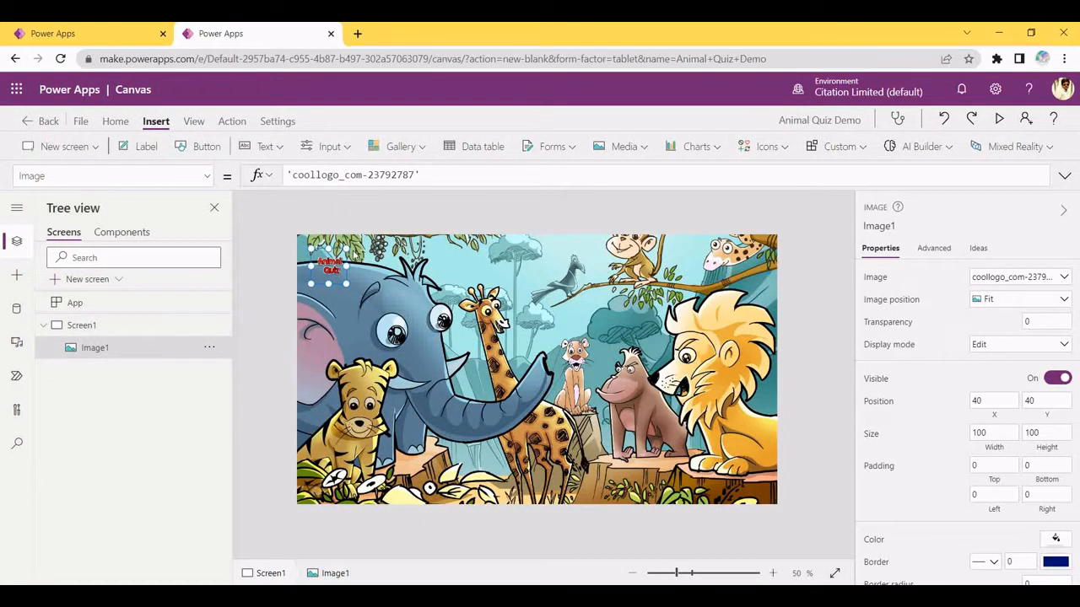
# Enlarge the logo to about 642×374 and place it near the top centre
pyautogui.moveTo(346, 283); pyautogui.dragTo(535, 379)
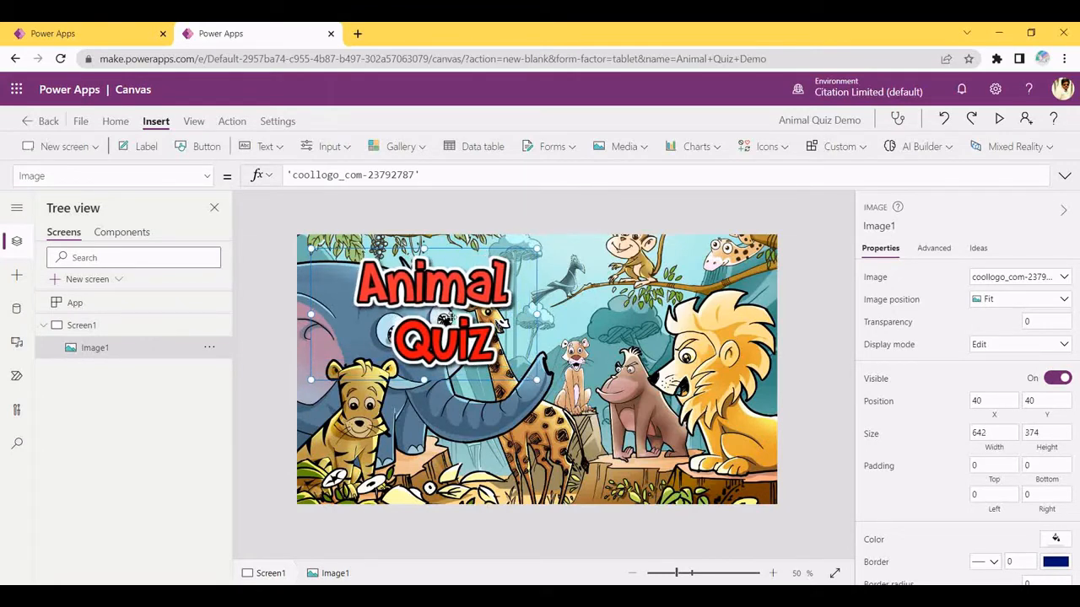
pyautogui.moveTo(443, 319); pyautogui.dragTo(543, 331)
pyautogui.click(661, 340)
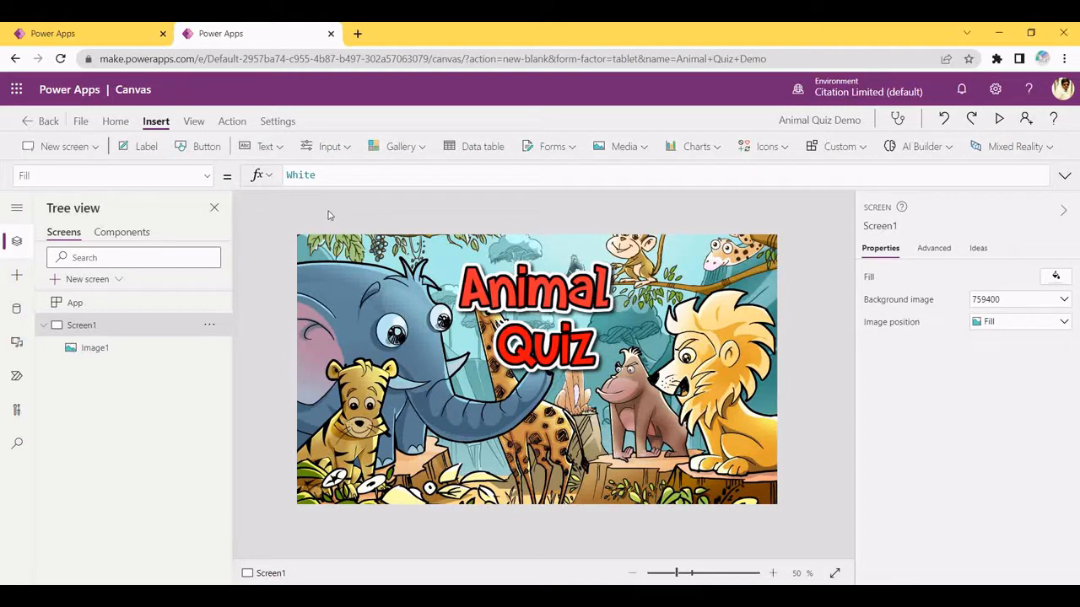
# Add a button and make it wide and tall beneath the logo
pyautogui.click(201, 148)
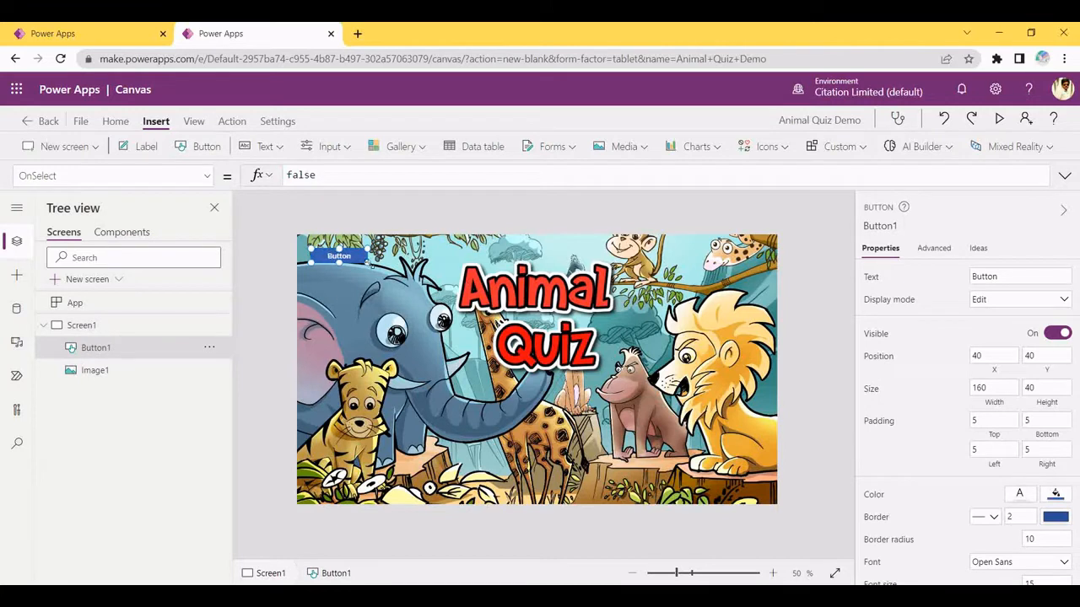
pyautogui.moveTo(369, 266); pyautogui.dragTo(552, 416)
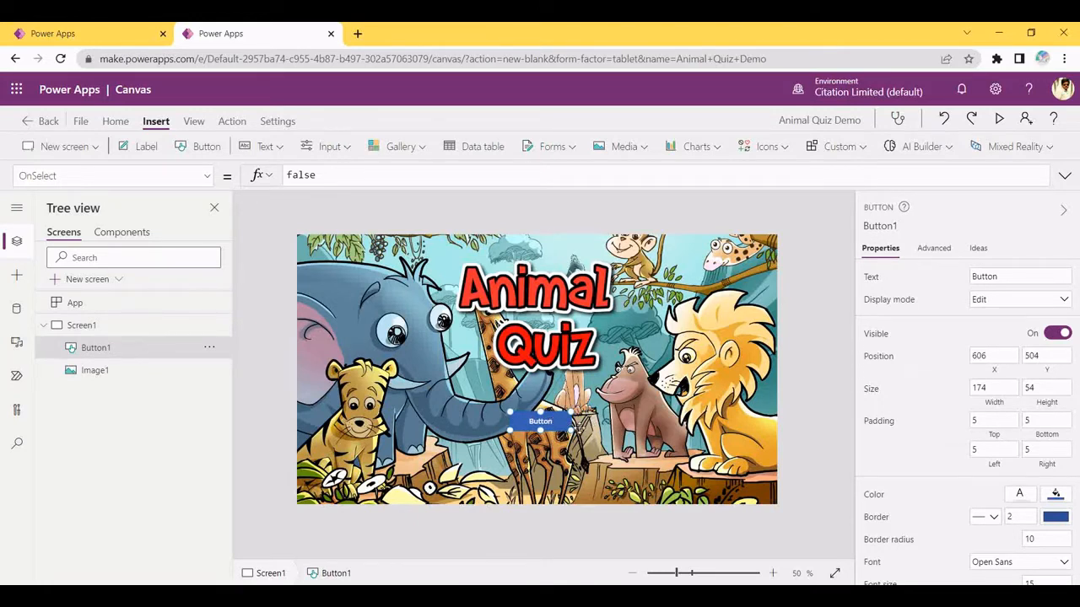
pyautogui.moveTo(573, 432); pyautogui.dragTo(598, 437)
pyautogui.moveTo(560, 423); pyautogui.dragTo(547, 426)
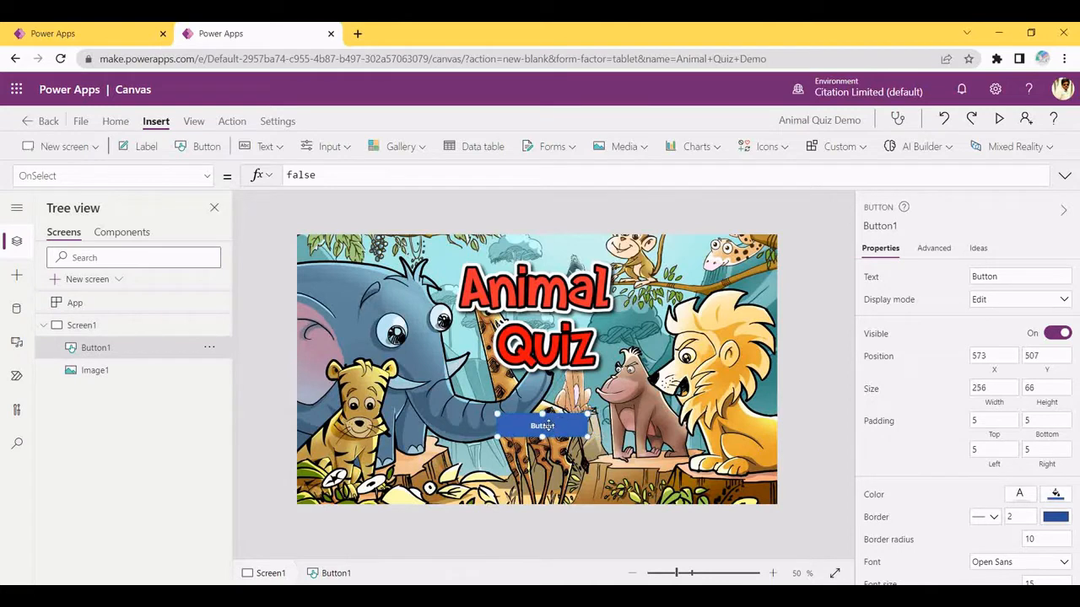
pyautogui.click(519, 416)
pyautogui.click(524, 420)
# Change the button's text to 'Start'
pyautogui.click(1024, 275)
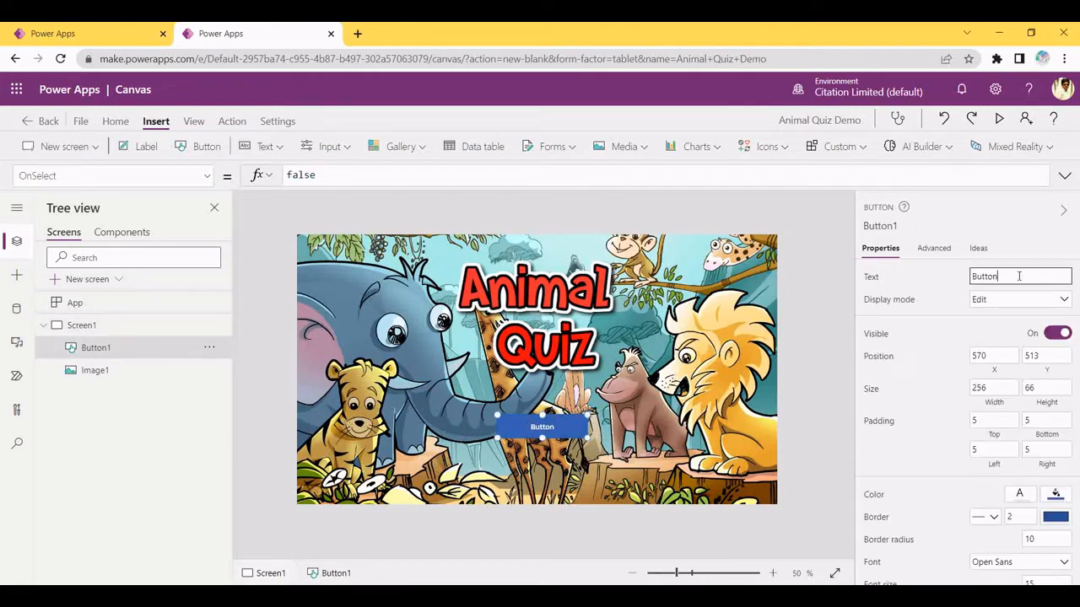
pyautogui.hotkey('ctrl', 'a')
pyautogui.press('BackSpace')
pyautogui.write('Start')
pyautogui.click(525, 461)
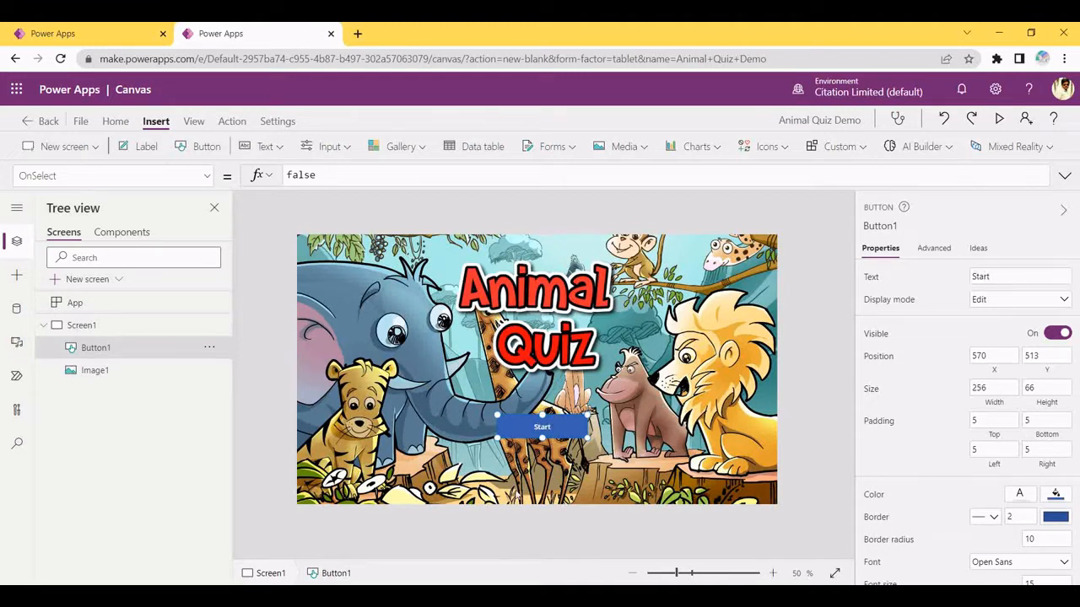
pyautogui.click(530, 426)
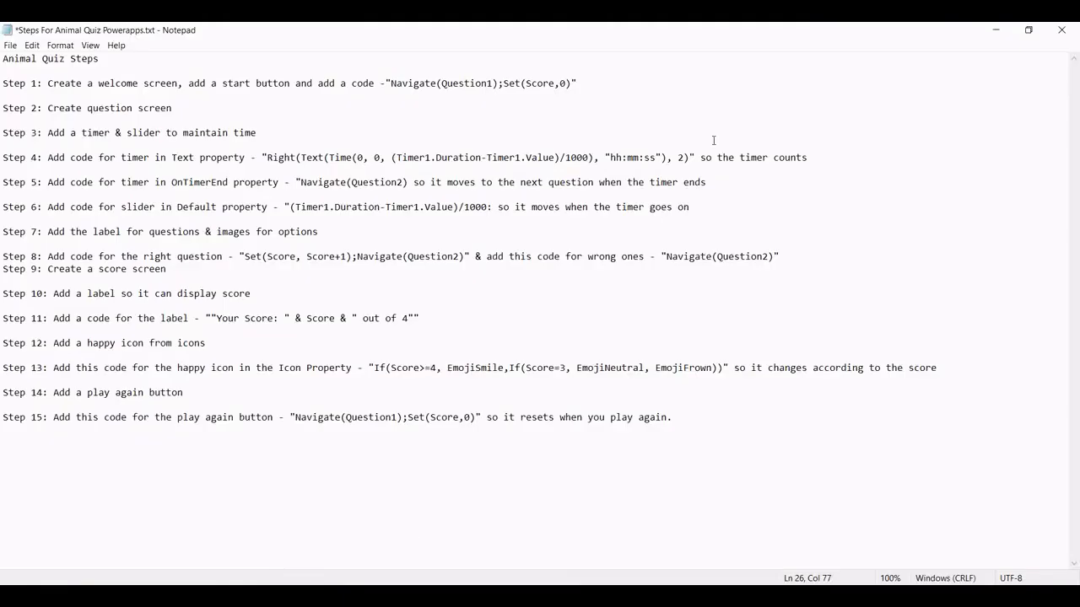
# Copy Navigate(Question1);Set(Score,0) from Notepad's Step 1 and switch back to Power Apps
pyautogui.moveTo(390, 83); pyautogui.dragTo(569, 88)
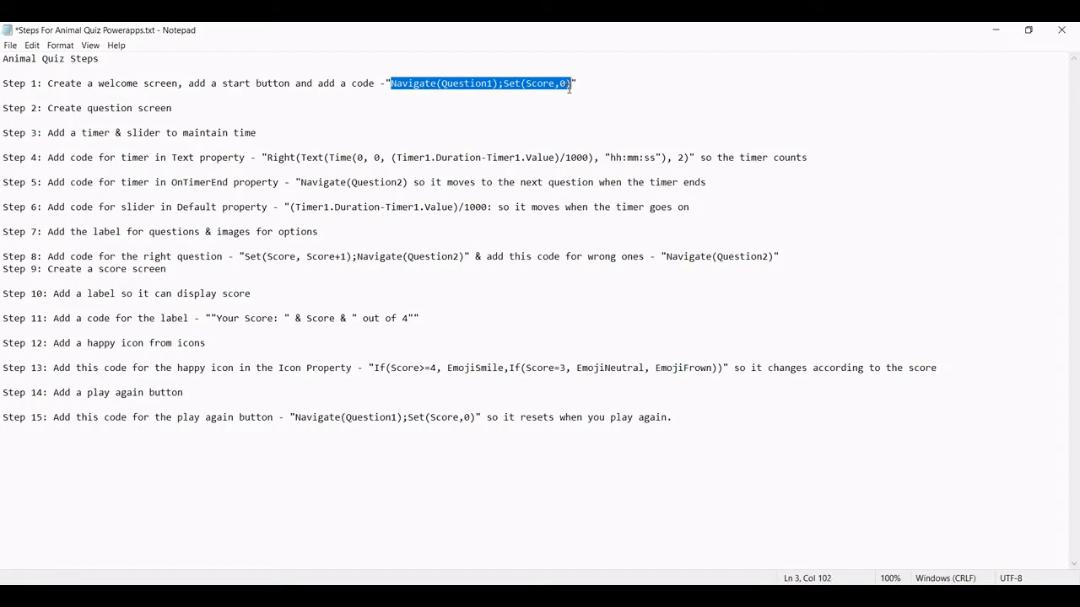
pyautogui.hotkey('ctrl', 'c')
pyautogui.hotkey('alt', 'Tab')
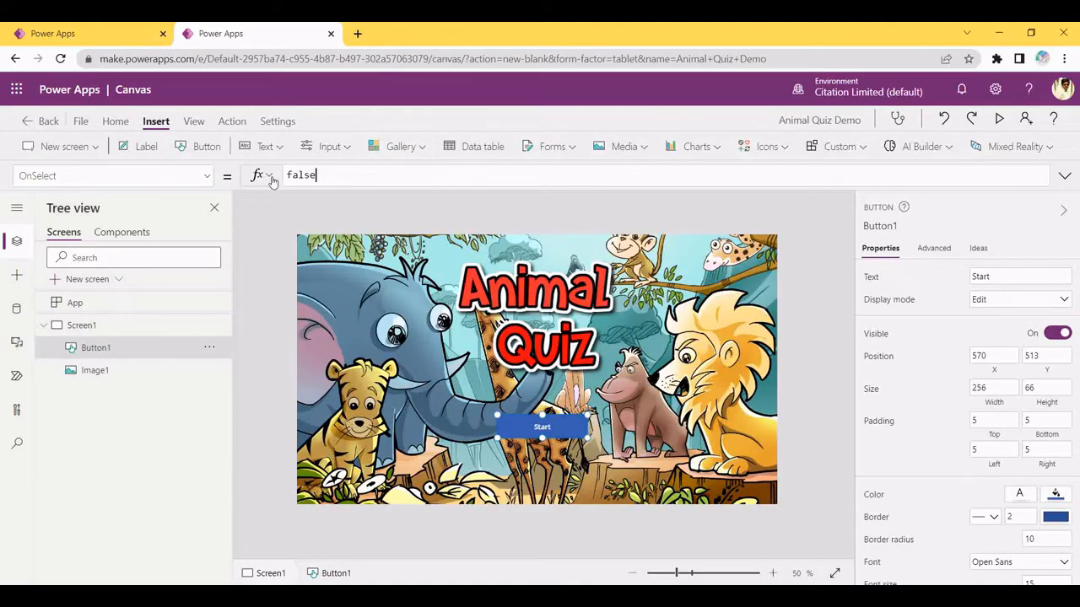
# Paste Navigate(Question1);Set(Score,0) as the Start button's OnSelect and add a blank screen
pyautogui.hotkey('ctrl', 'a')
pyautogui.hotkey('ctrl', 'v')
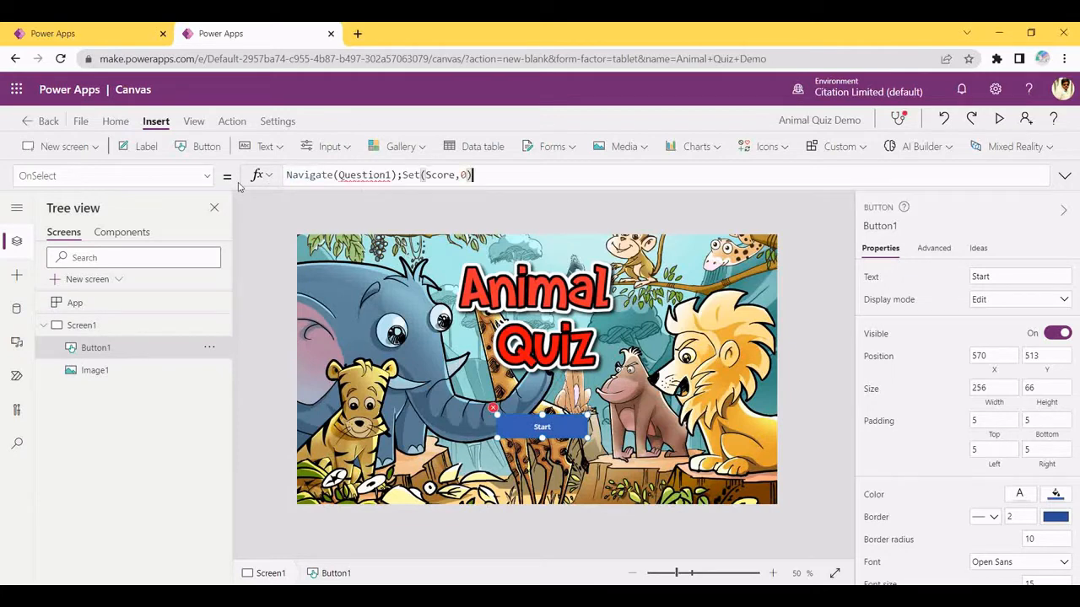
pyautogui.click(95, 146)
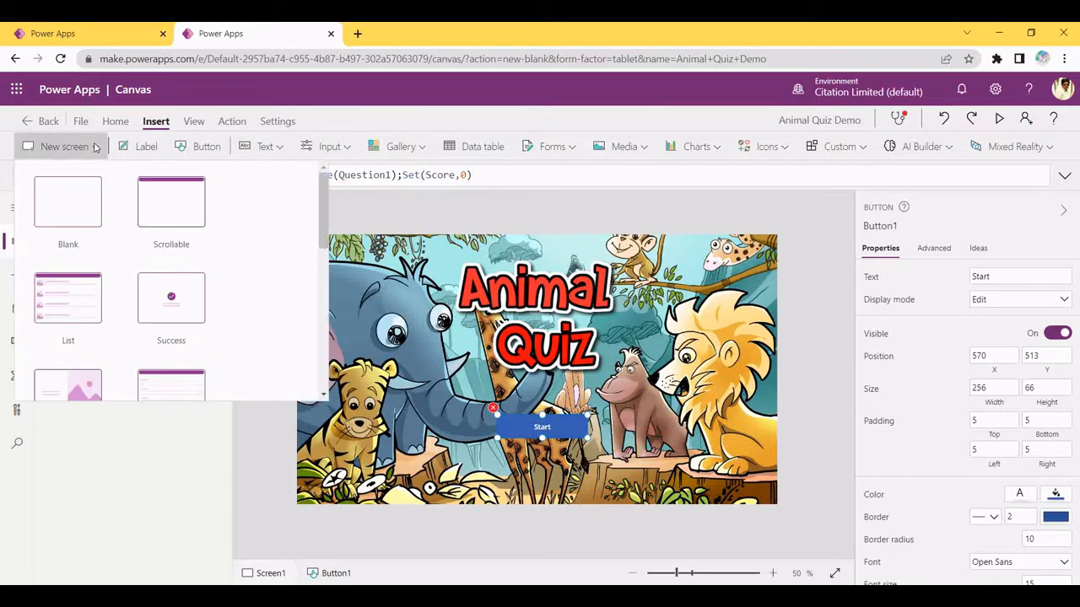
pyautogui.click(65, 208)
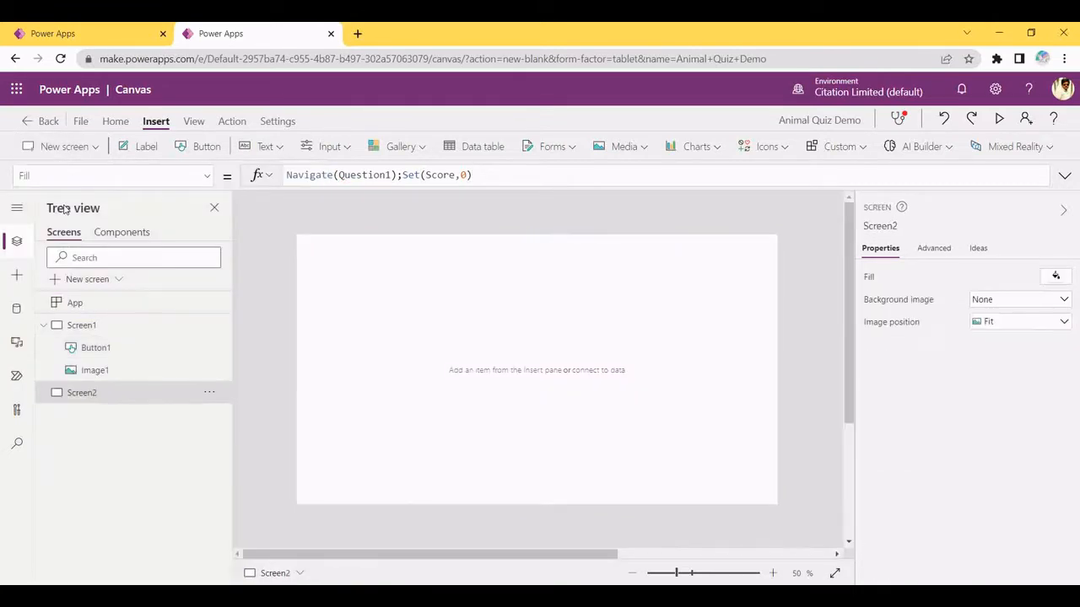
# Rename the new screen to Question1
pyautogui.click(208, 392)
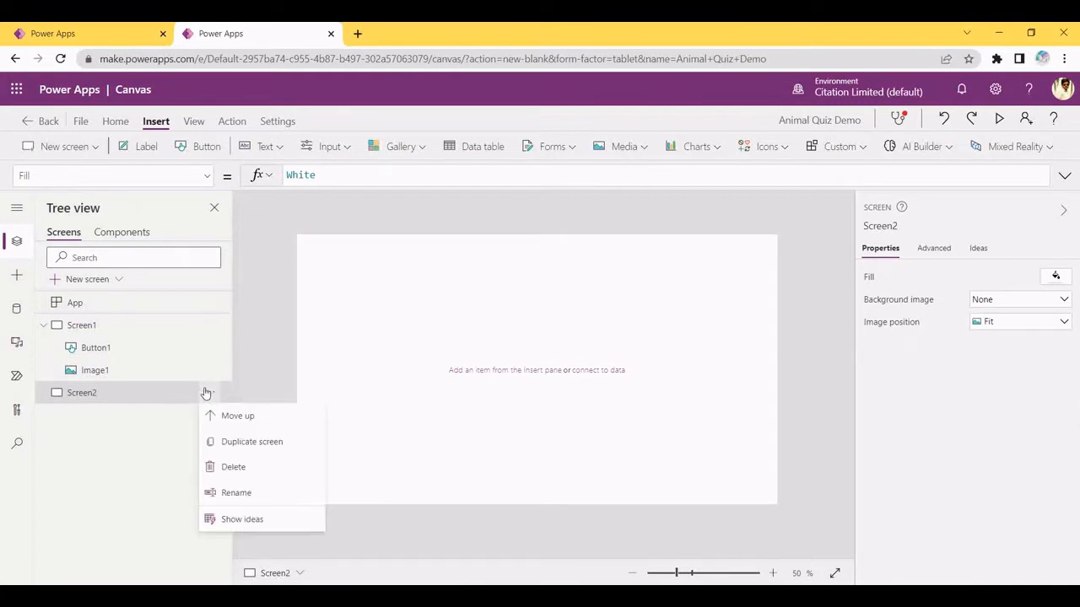
pyautogui.click(234, 492)
pyautogui.press('BackSpace')
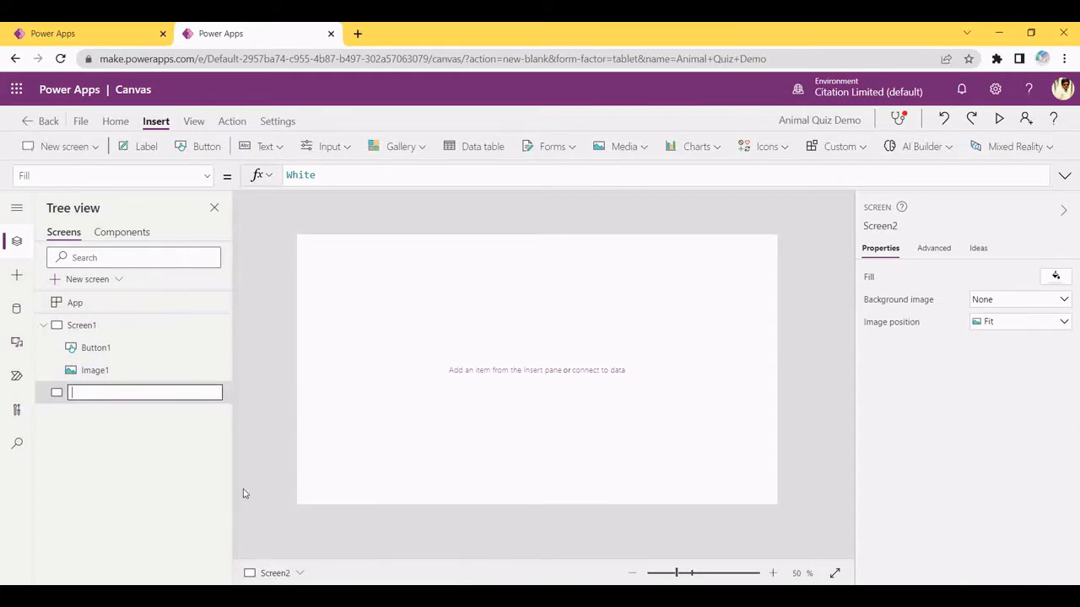
pyautogui.write('Question1')
pyautogui.press('Return')
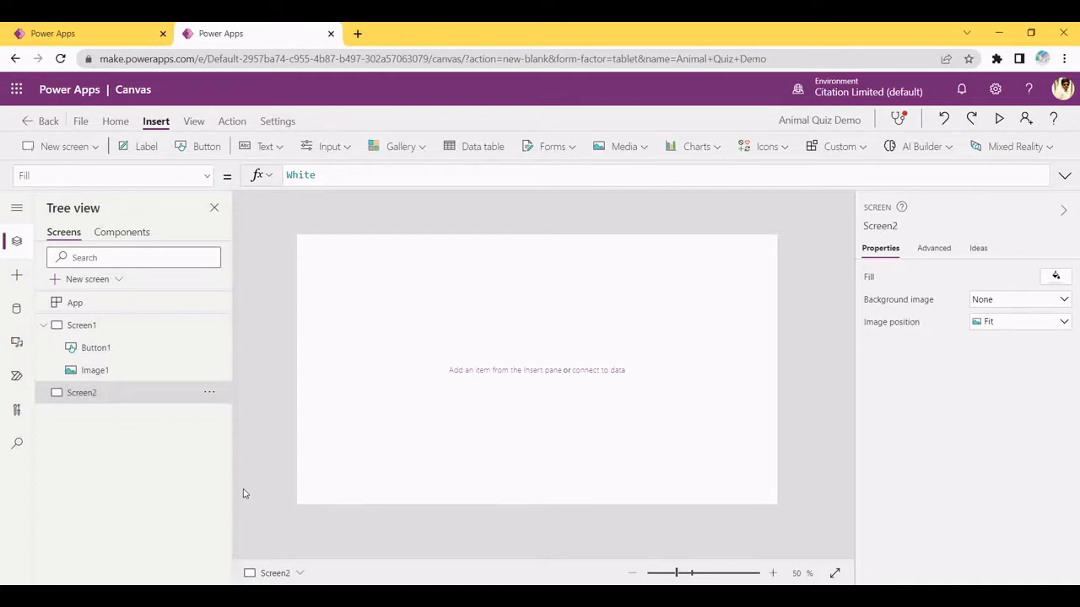
# Nudge the Start button lower and preview to confirm it opens Question1
pyautogui.click(128, 326)
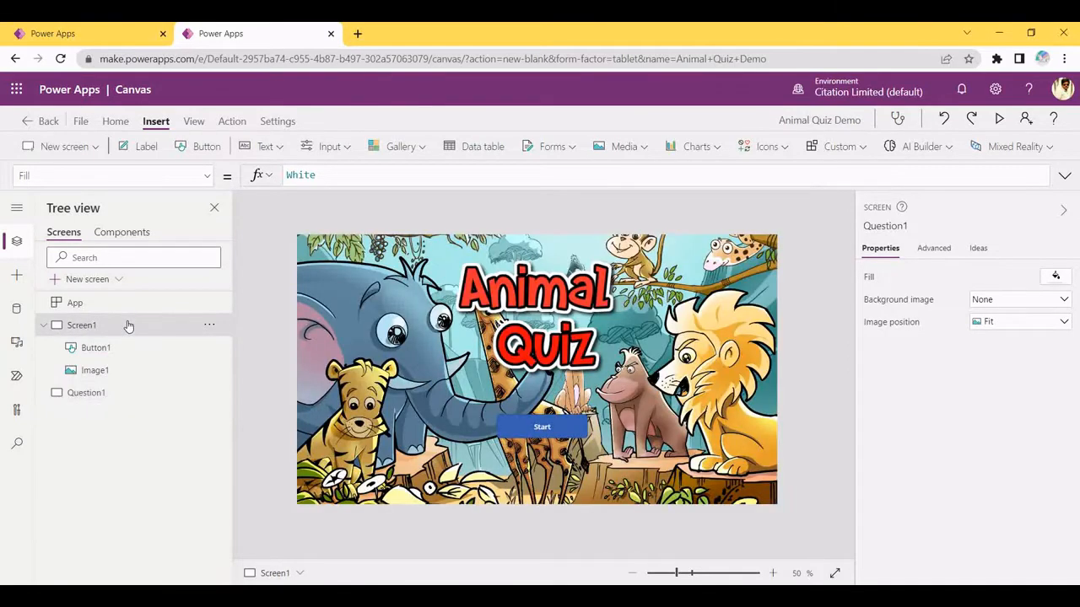
pyautogui.click(555, 420)
pyautogui.moveTo(554, 420); pyautogui.dragTo(554, 426)
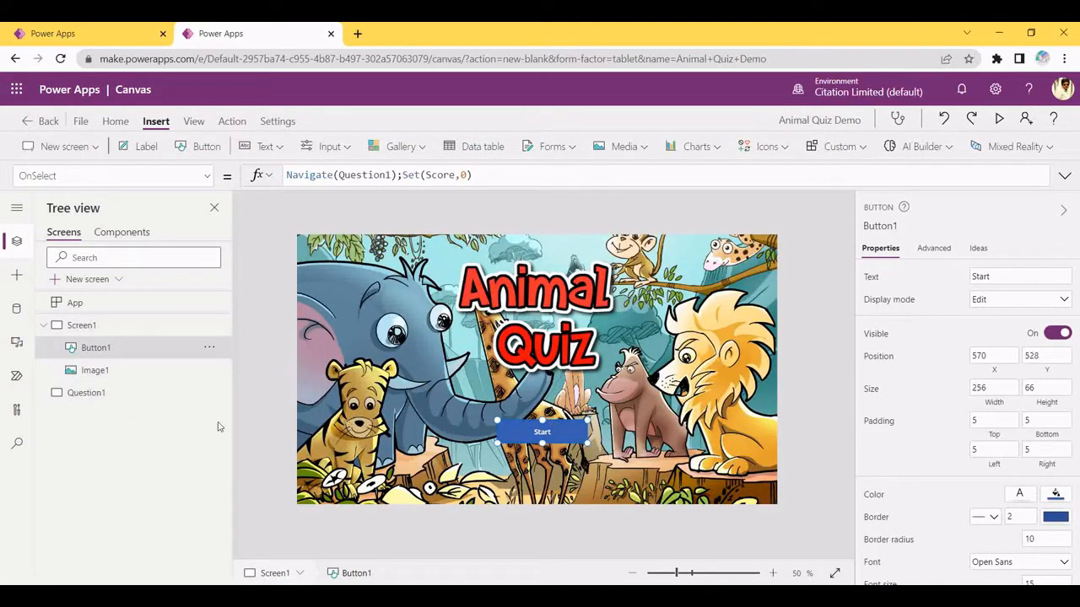
pyautogui.click(999, 121)
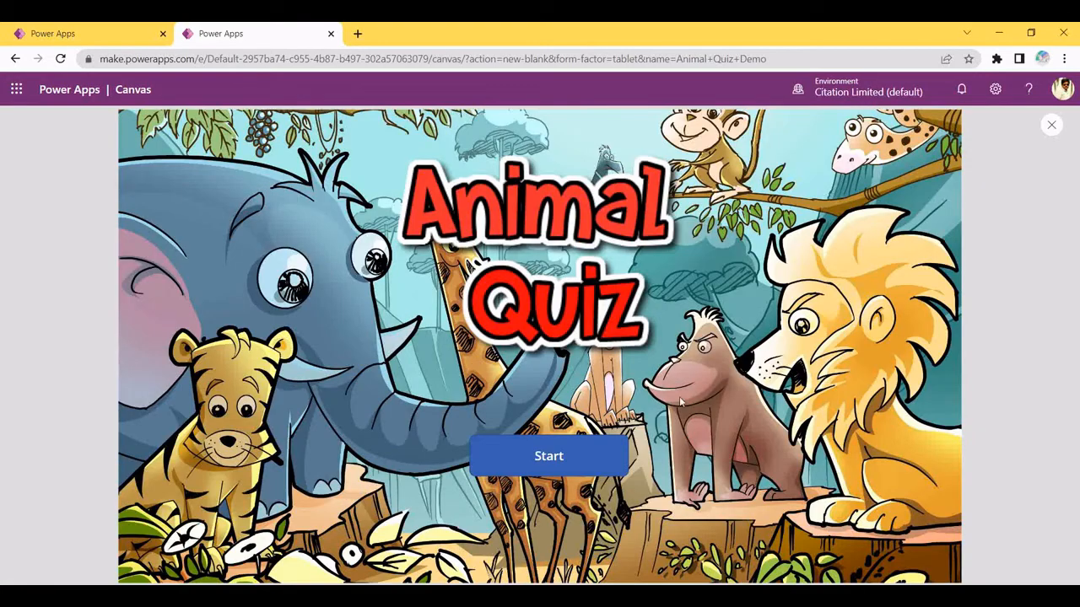
pyautogui.click(550, 463)
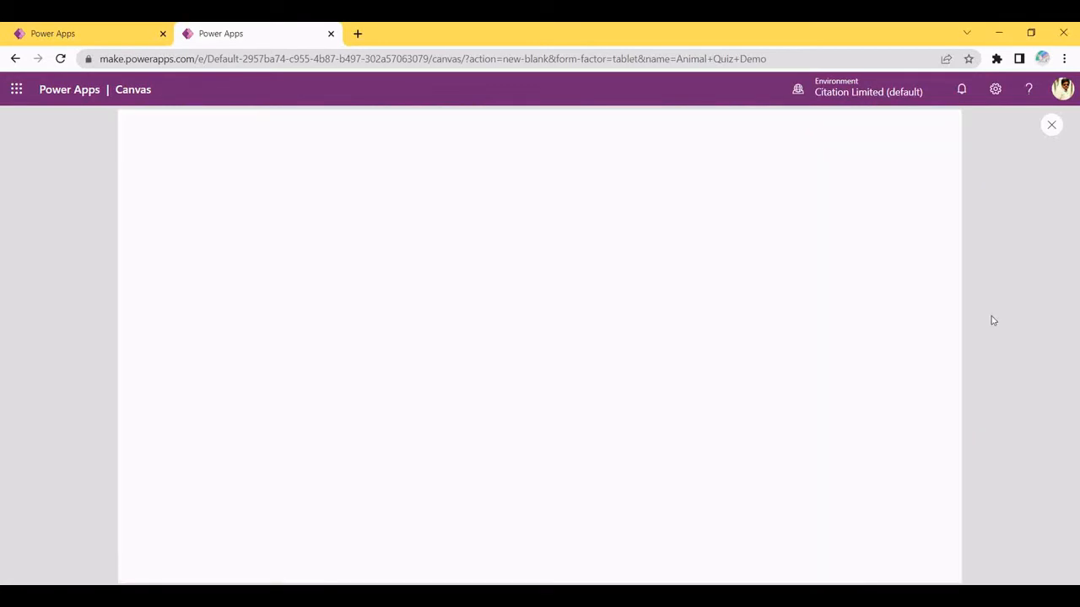
pyautogui.click(1051, 126)
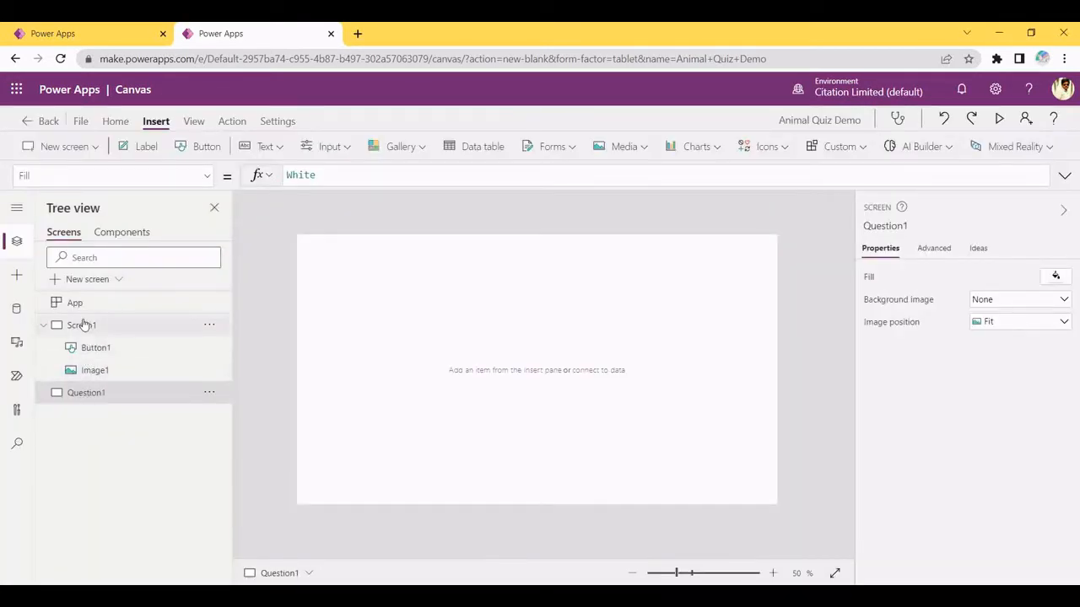
# Return to the blank Question1 screen and glance at the quiz steps notes
pyautogui.click(85, 325)
pyautogui.click(84, 394)
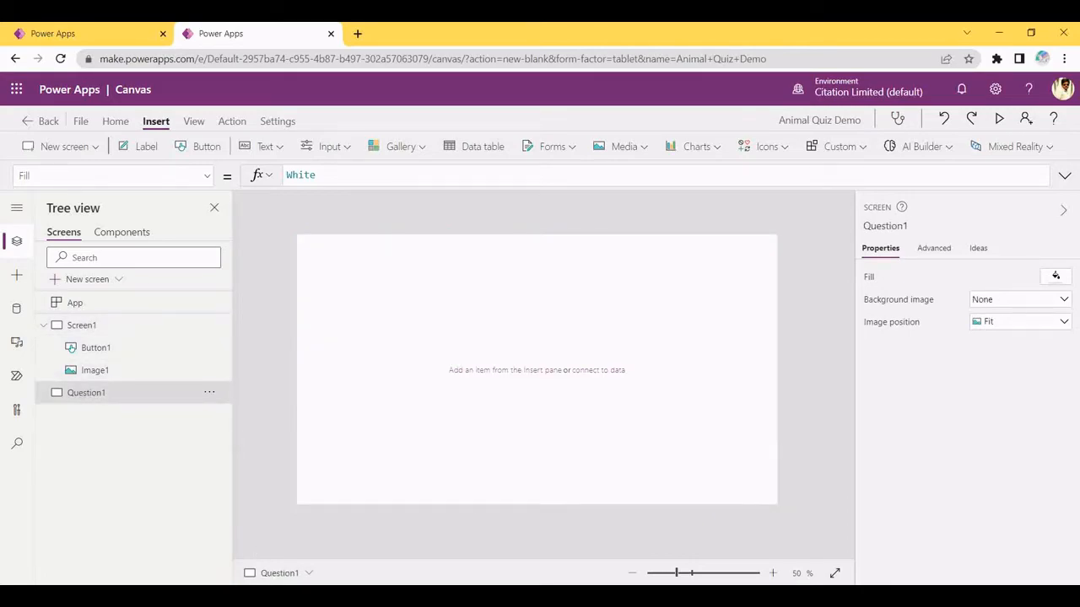
pyautogui.click(263, 596)
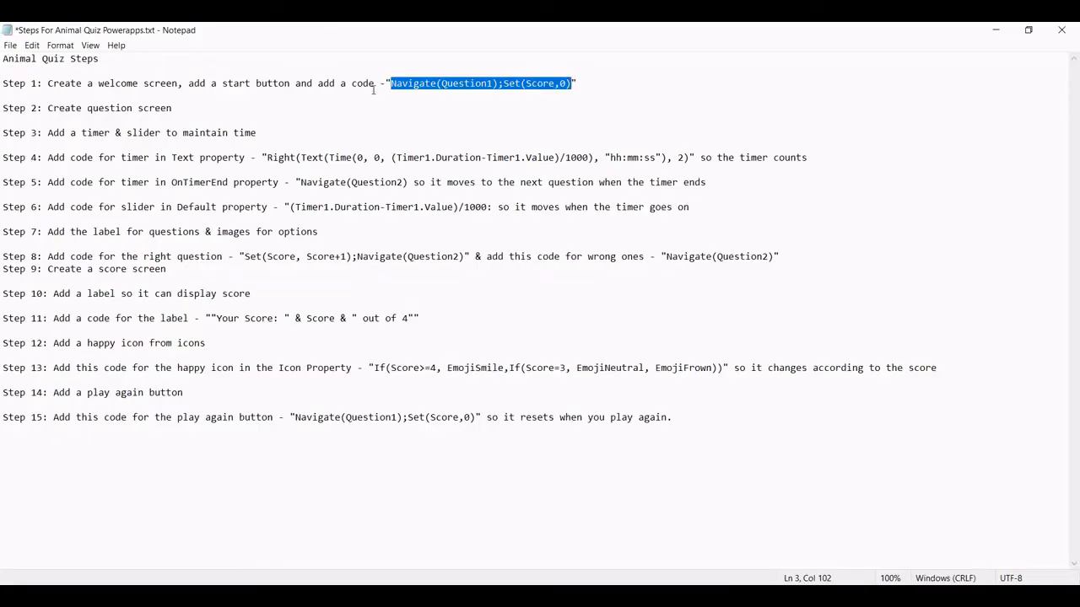
pyautogui.click(995, 30)
# Fill the Question1 screen with the light green theme swatch, RGBA(187, 221, 140, 1)
pyautogui.click(1061, 281)
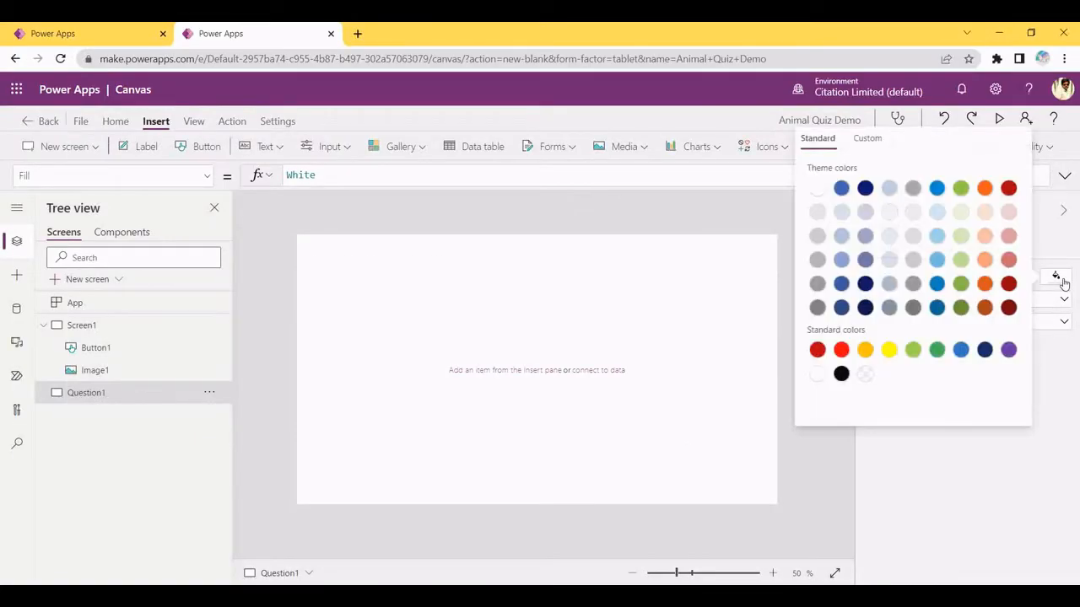
pyautogui.click(1059, 255)
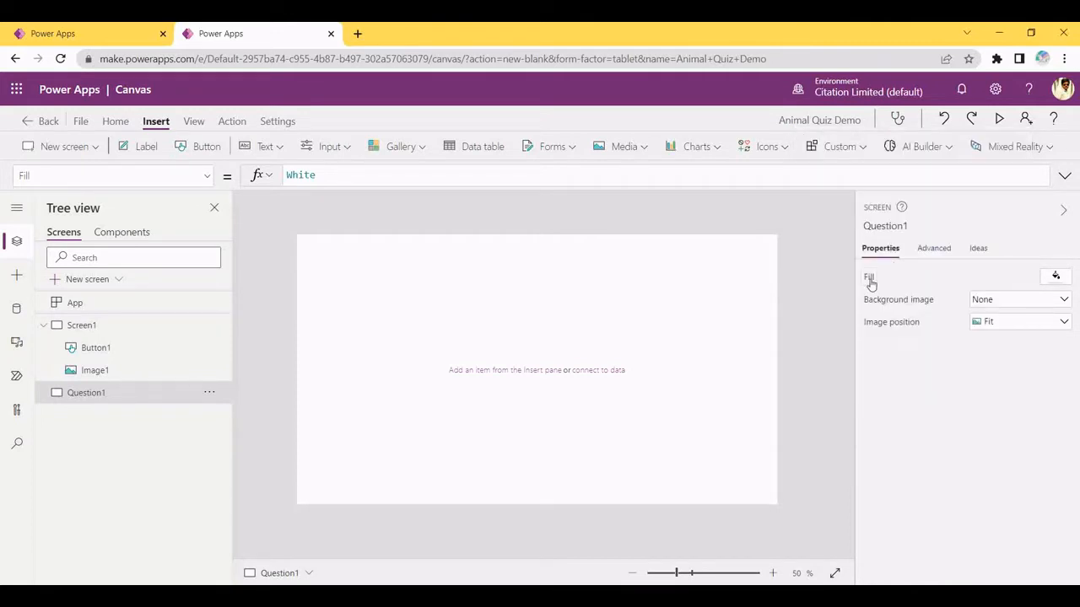
pyautogui.click(1056, 279)
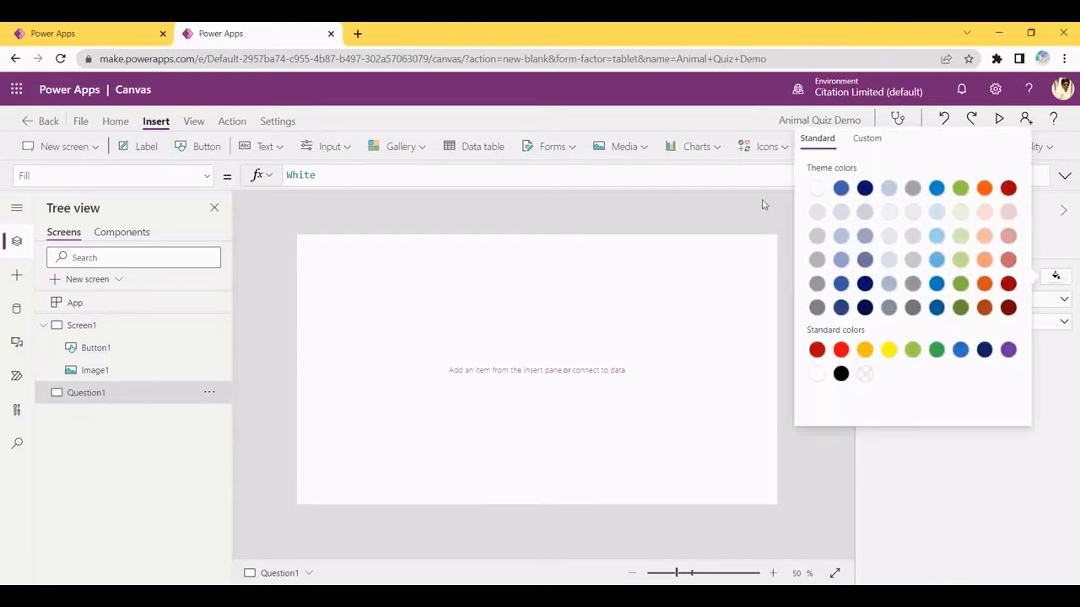
pyautogui.click(958, 261)
pyautogui.click(571, 294)
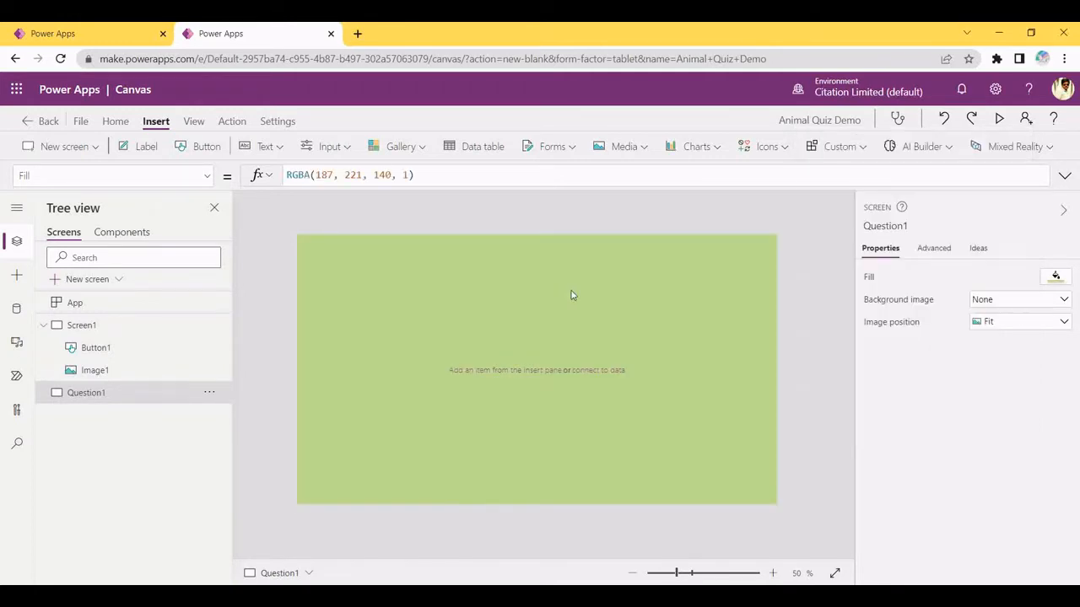
pyautogui.click(619, 151)
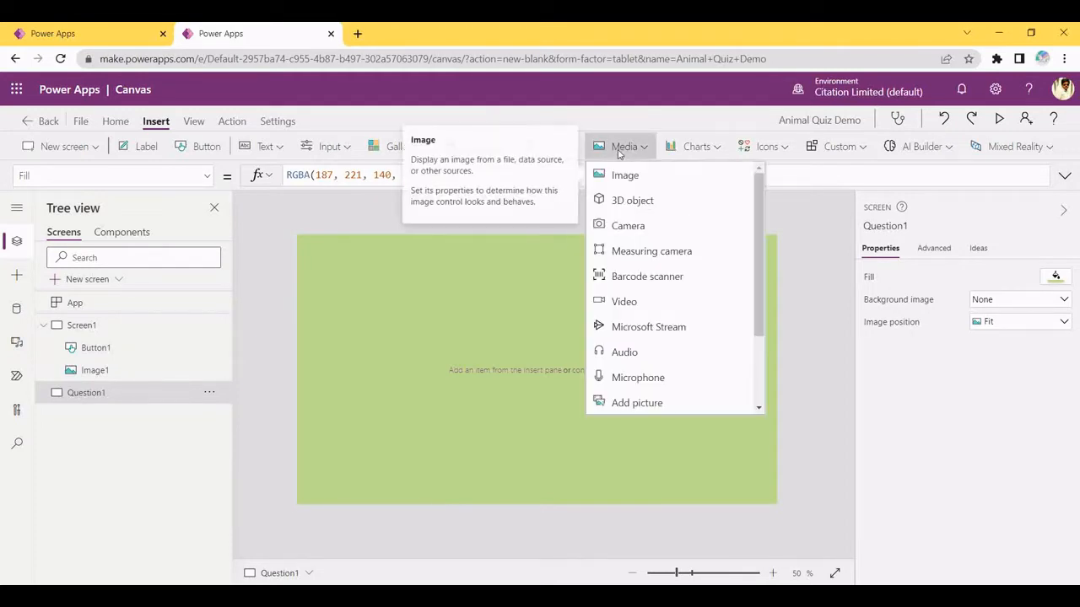
pyautogui.click(422, 292)
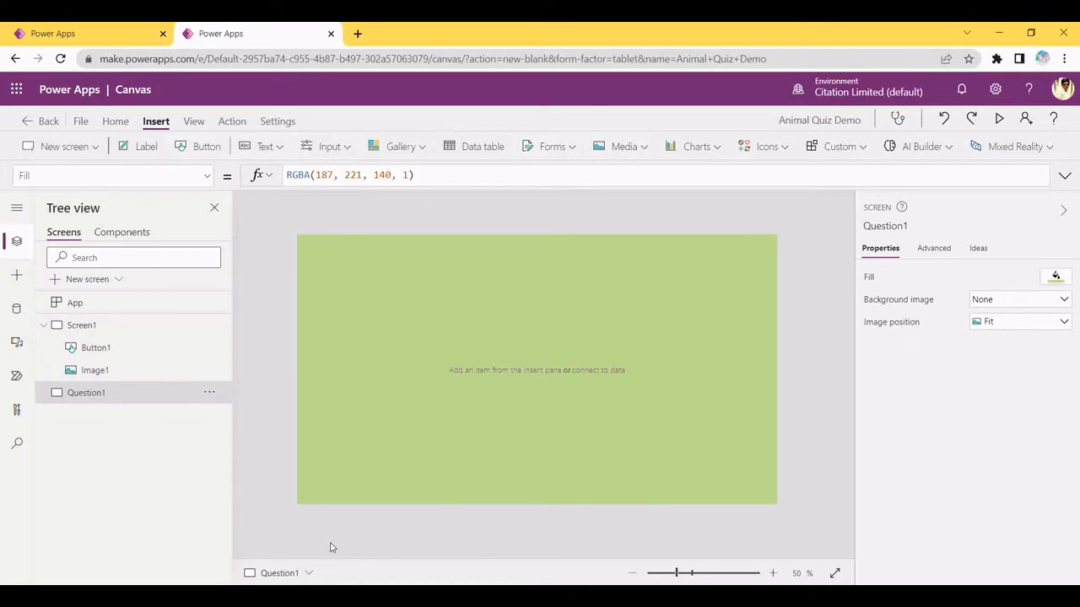
# Insert a slider from the Input controls and move it to the centre of Question1
pyautogui.click(346, 147)
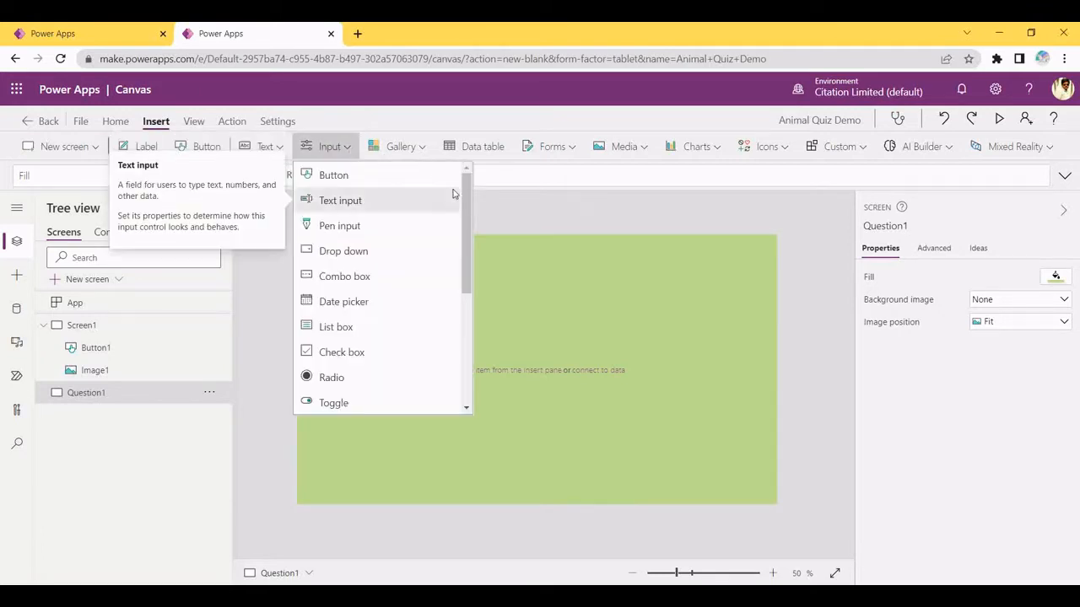
pyautogui.moveTo(462, 190); pyautogui.dragTo(462, 275)
pyautogui.click(371, 265)
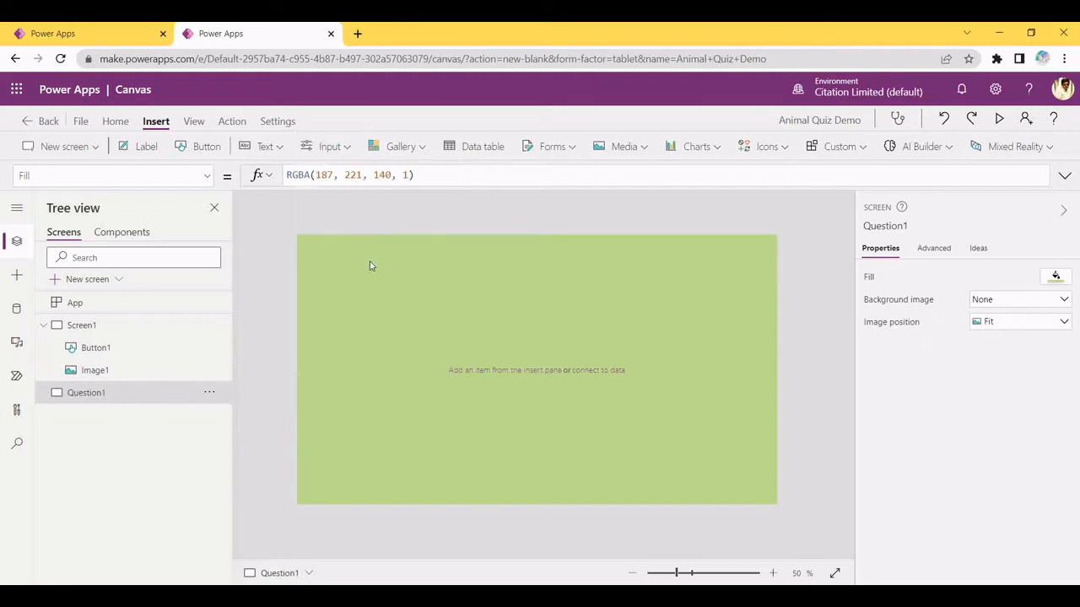
pyautogui.moveTo(374, 256); pyautogui.dragTo(550, 361)
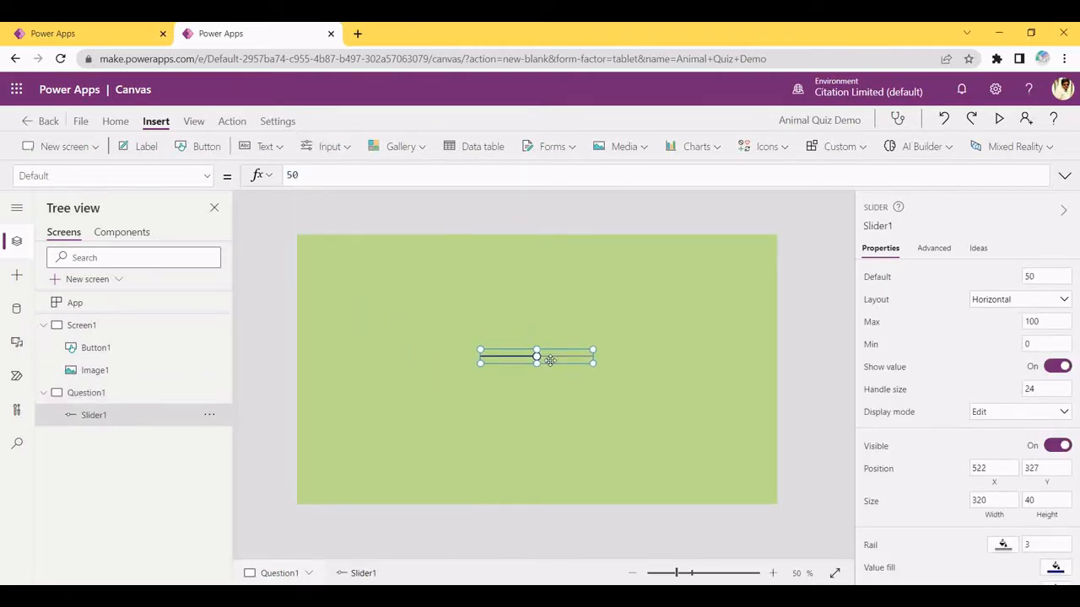
pyautogui.click(466, 348)
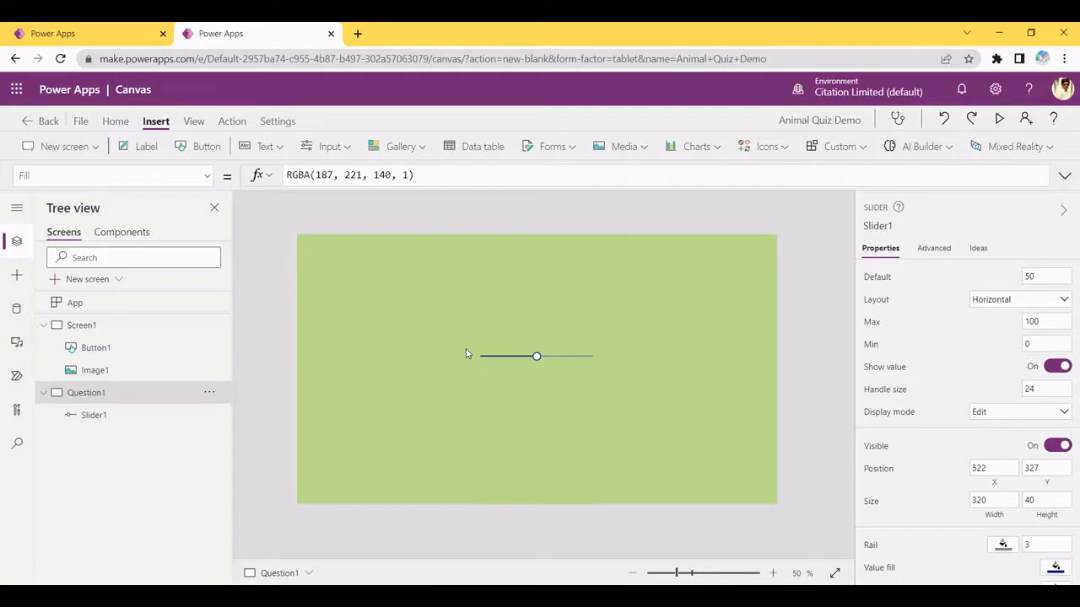
# Insert a timer, place it centred just above the slider, and bring up the steps notes
pyautogui.click(331, 150)
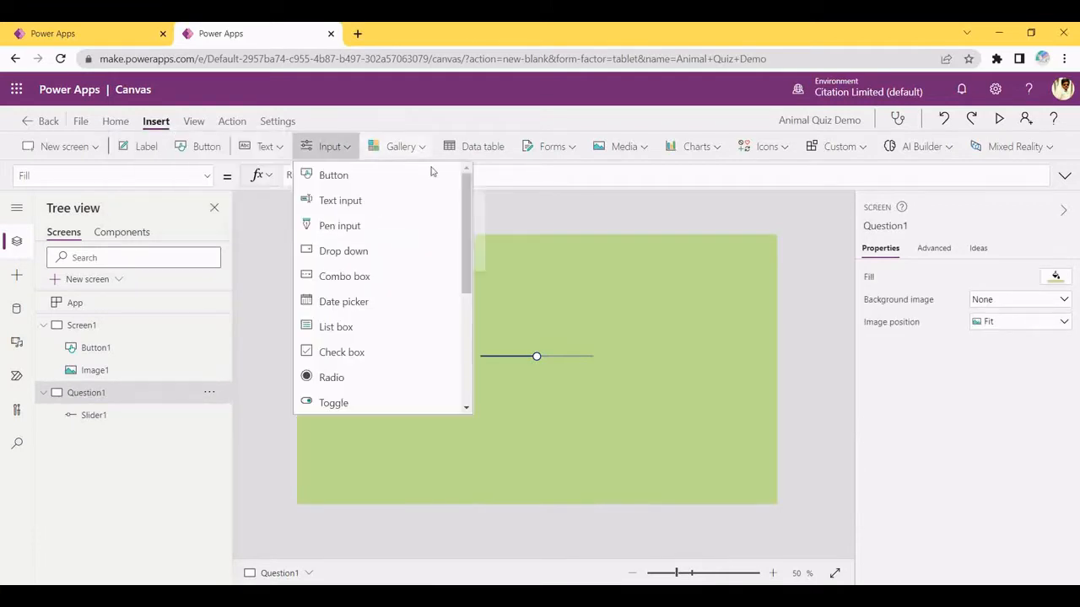
pyautogui.scroll(-1, 465, 228)
pyautogui.moveTo(464, 228); pyautogui.dragTo(465, 320)
pyautogui.click(401, 329)
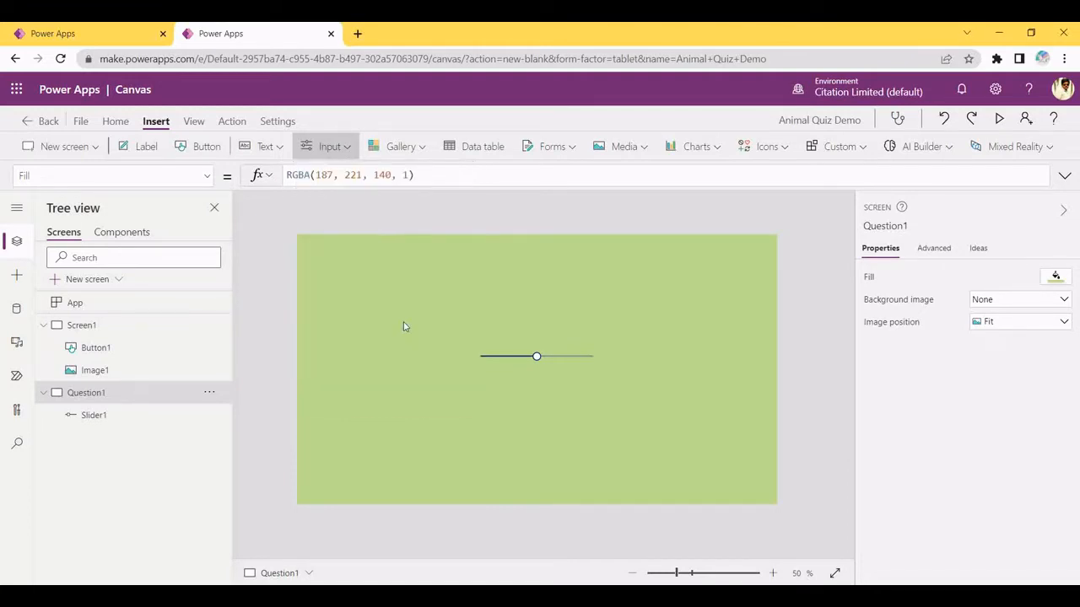
pyautogui.moveTo(347, 253); pyautogui.dragTo(549, 366)
pyautogui.click(555, 356)
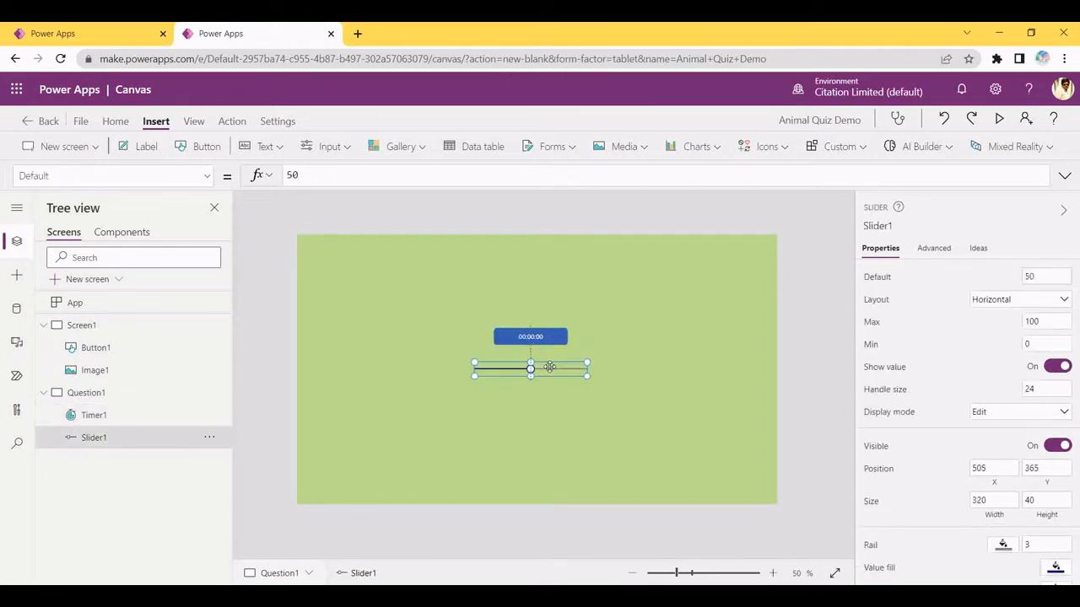
pyautogui.click(547, 336)
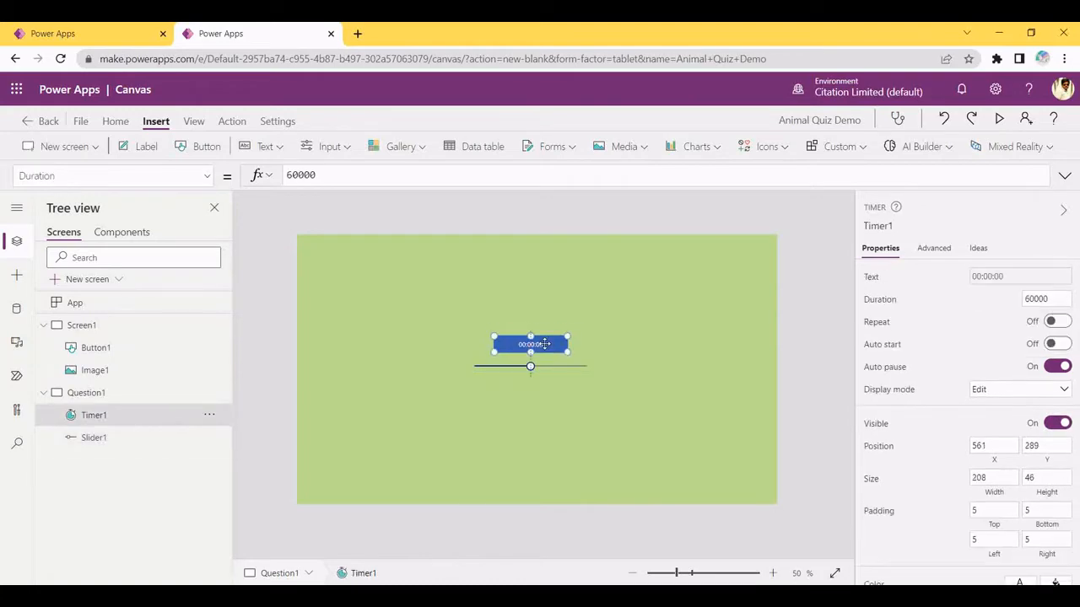
pyautogui.click(603, 366)
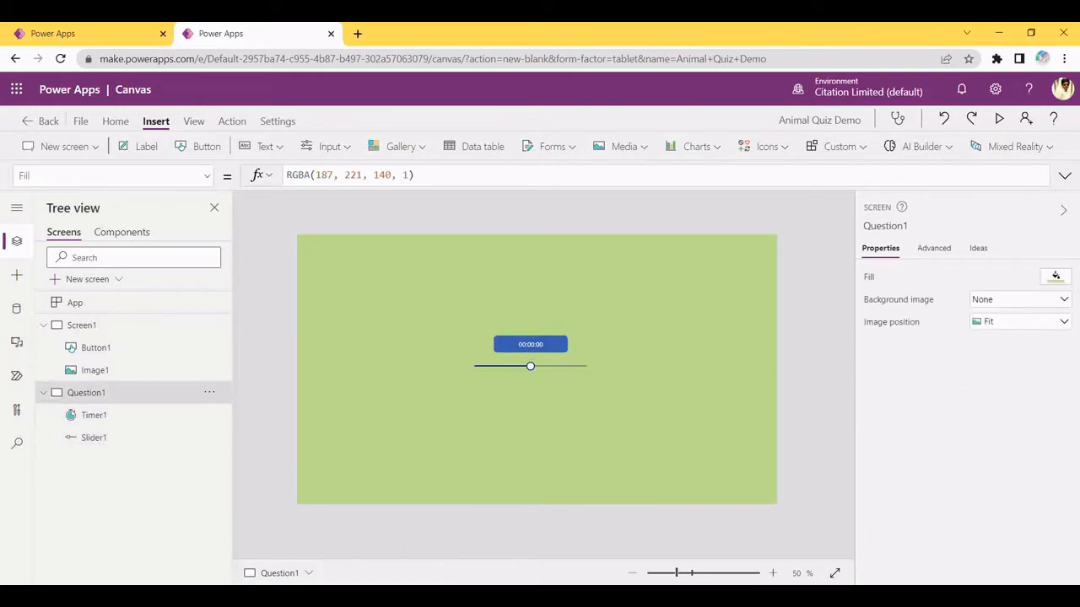
pyautogui.moveTo(361, 595)
pyautogui.click(361, 544)
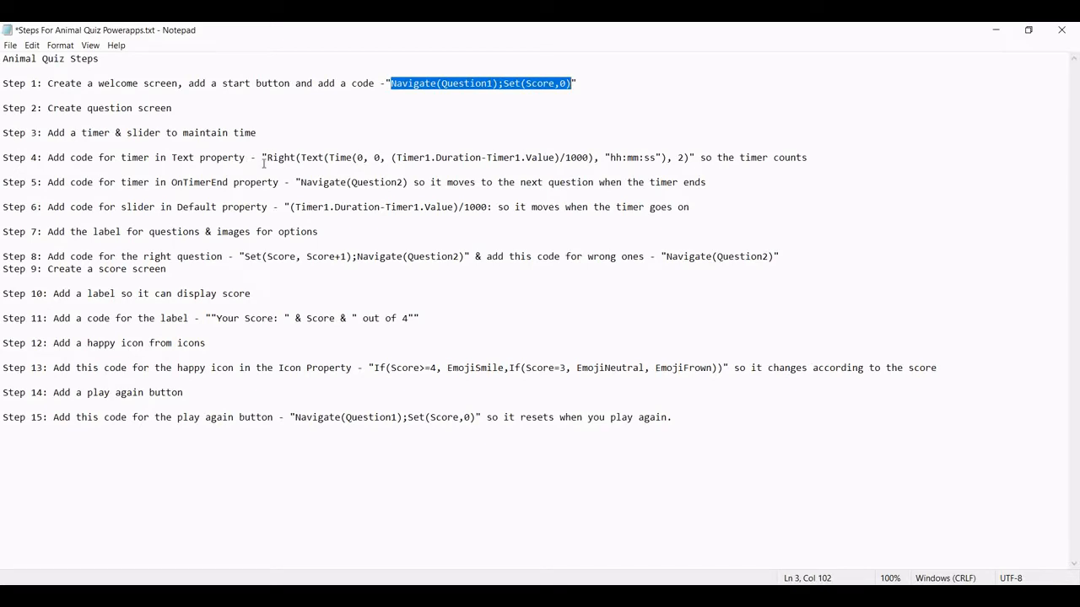
# Copy the Step 4 Right(Text(Time(...)), 2) countdown formula and return to Power Apps
pyautogui.click(688, 159)
pyautogui.moveTo(688, 159); pyautogui.dragTo(268, 158)
pyautogui.hotkey('ctrl', 'c')
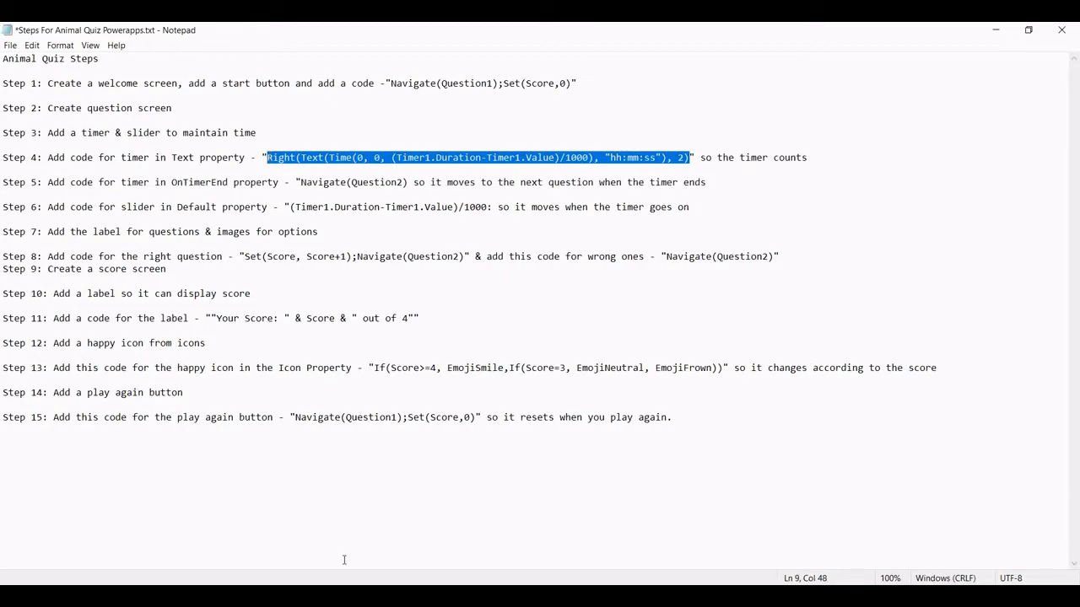
pyautogui.hotkey('alt', 'Tab')
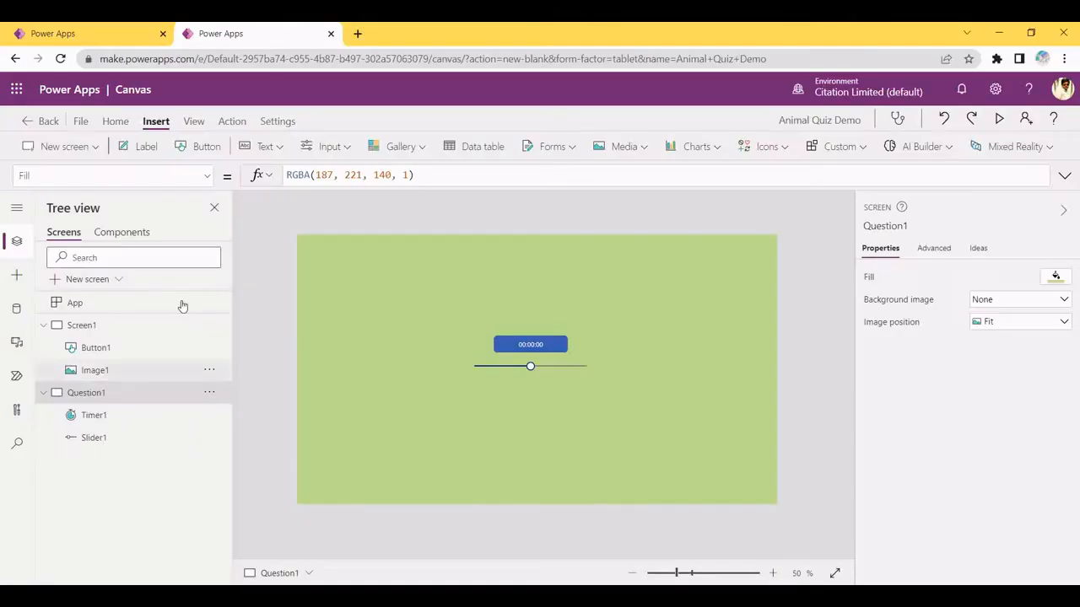
# Replace Timer1's Text formula with the pasted Step 4 countdown formula, showing 00
pyautogui.click(520, 345)
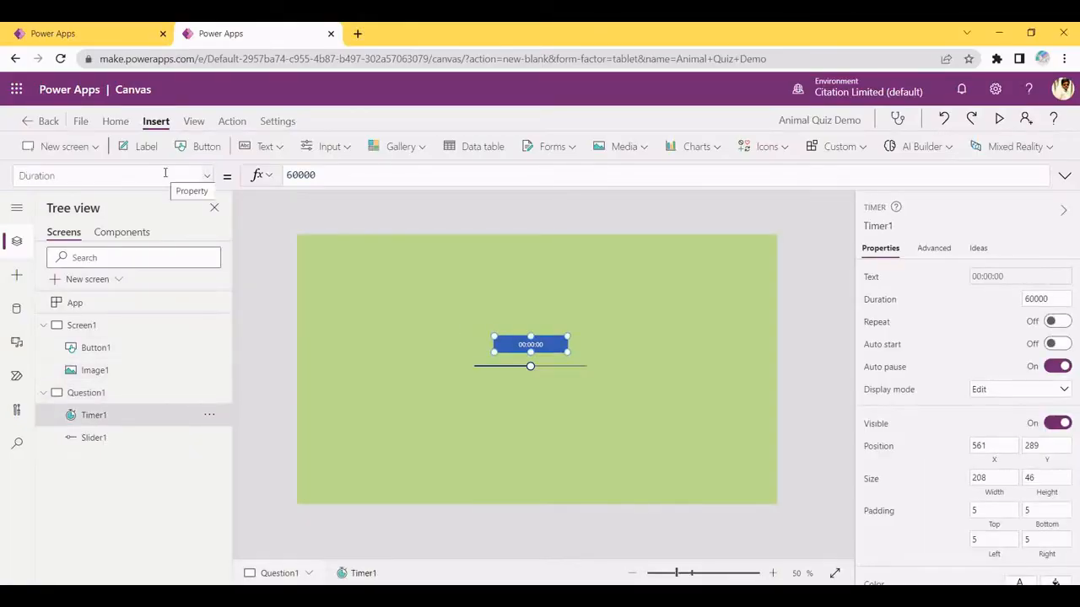
pyautogui.moveTo(162, 172); pyautogui.dragTo(1, 168)
pyautogui.press('BackSpace')
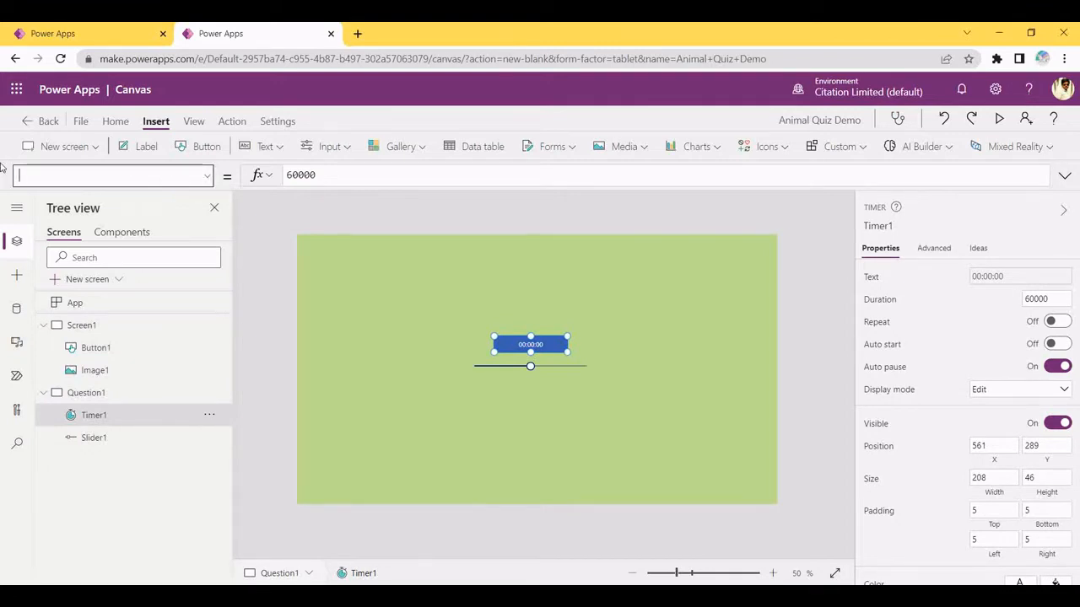
pyautogui.write('Text')
pyautogui.press('Return')
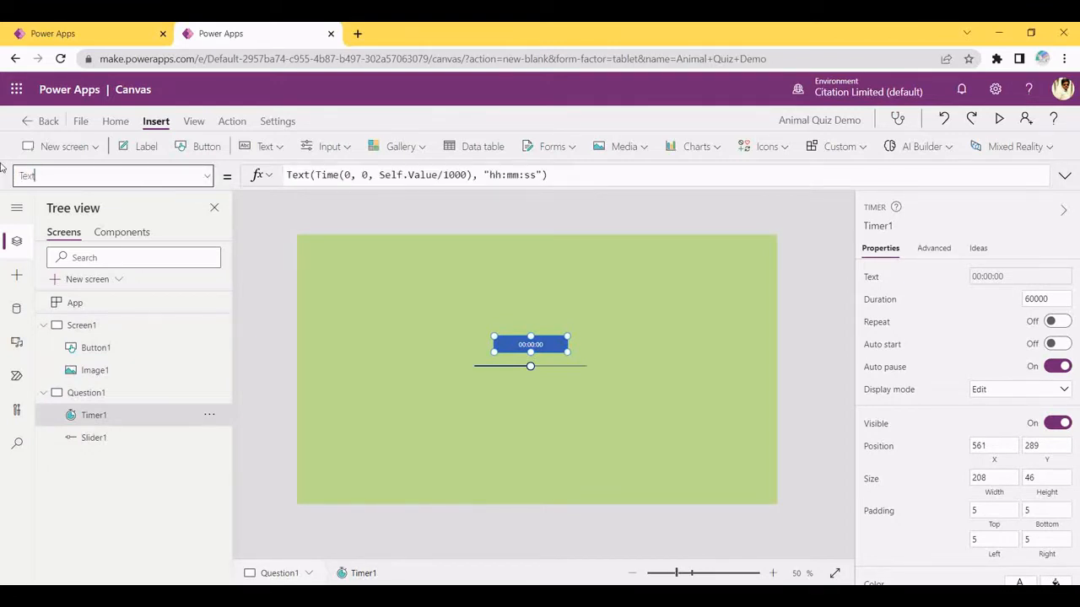
pyautogui.click(567, 176)
pyautogui.moveTo(566, 176); pyautogui.dragTo(278, 176)
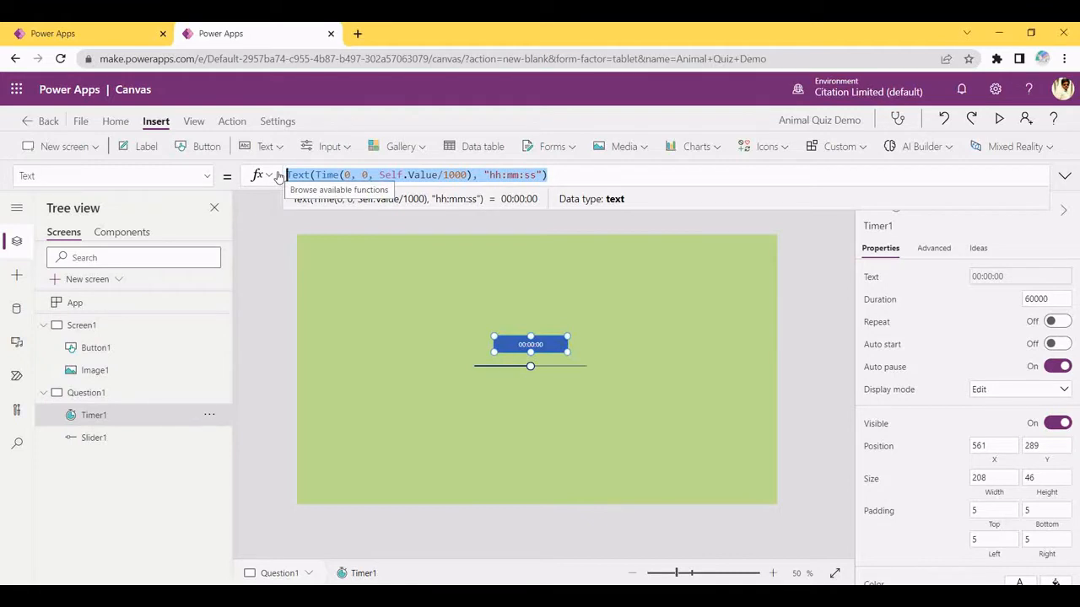
pyautogui.hotkey('ctrl', 'v')
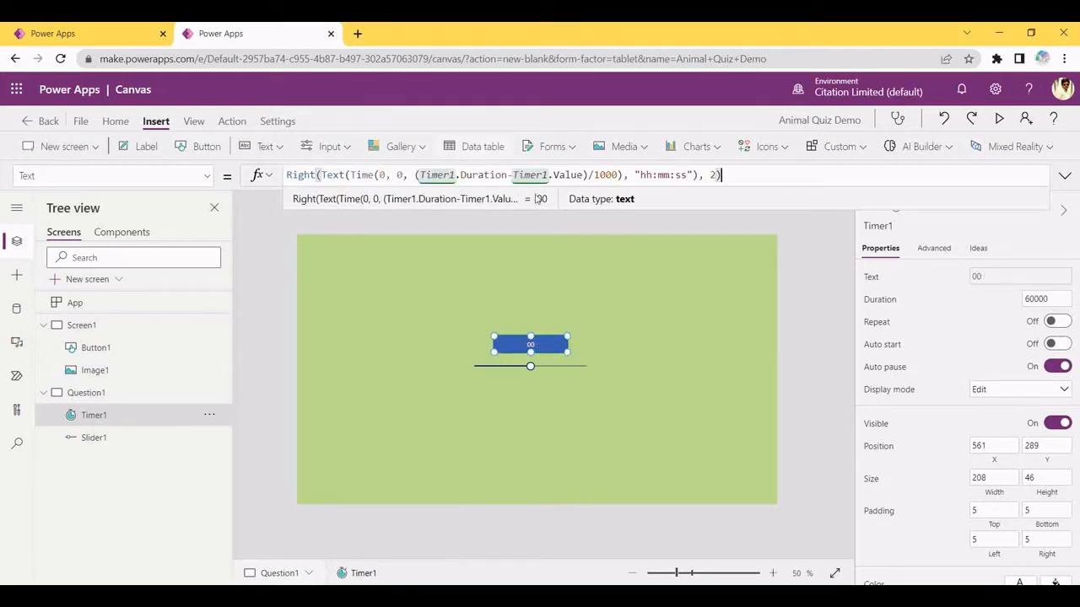
pyautogui.click(663, 324)
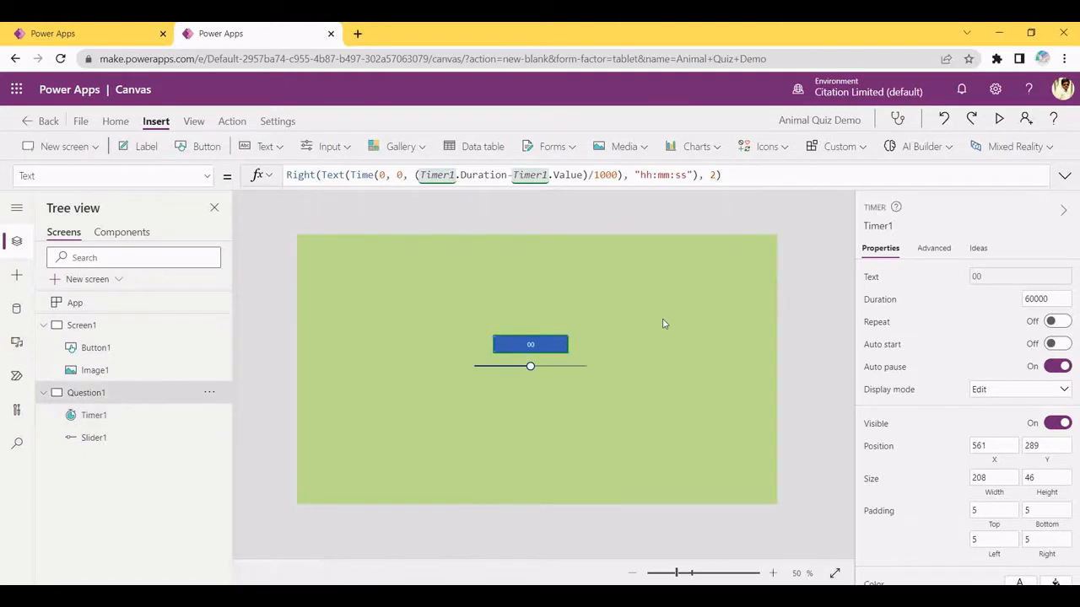
# Copy the Step 5 Navigate(Question2) code from Notepad and return to Timer1
pyautogui.click(550, 368)
pyautogui.hotkey('alt', 'Tab')
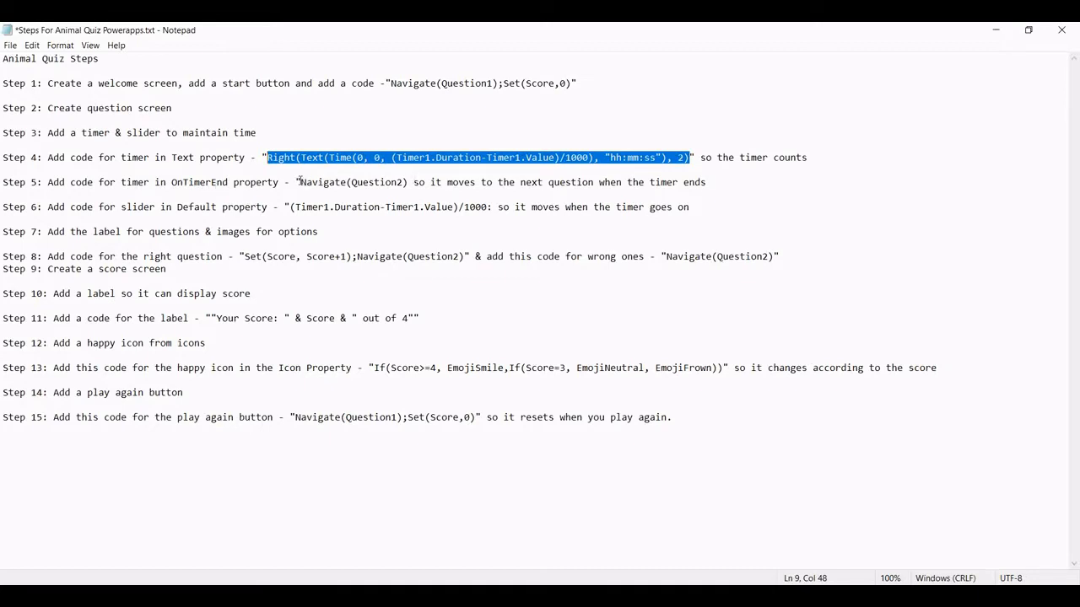
pyautogui.moveTo(301, 182); pyautogui.dragTo(410, 185)
pyautogui.hotkey('ctrl', 'c')
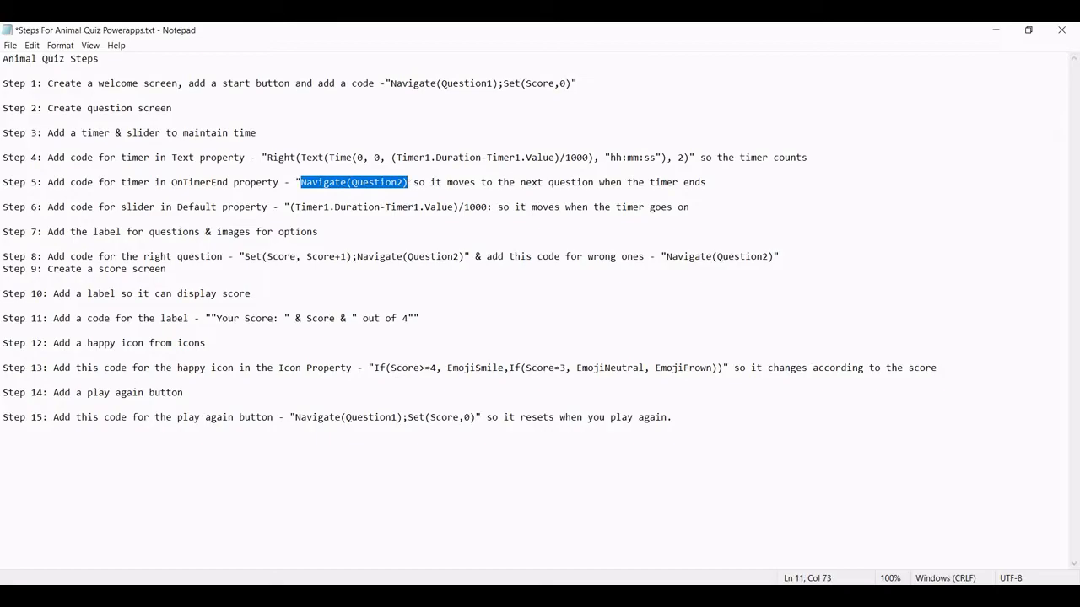
pyautogui.hotkey('alt', 'Tab')
pyautogui.click(551, 341)
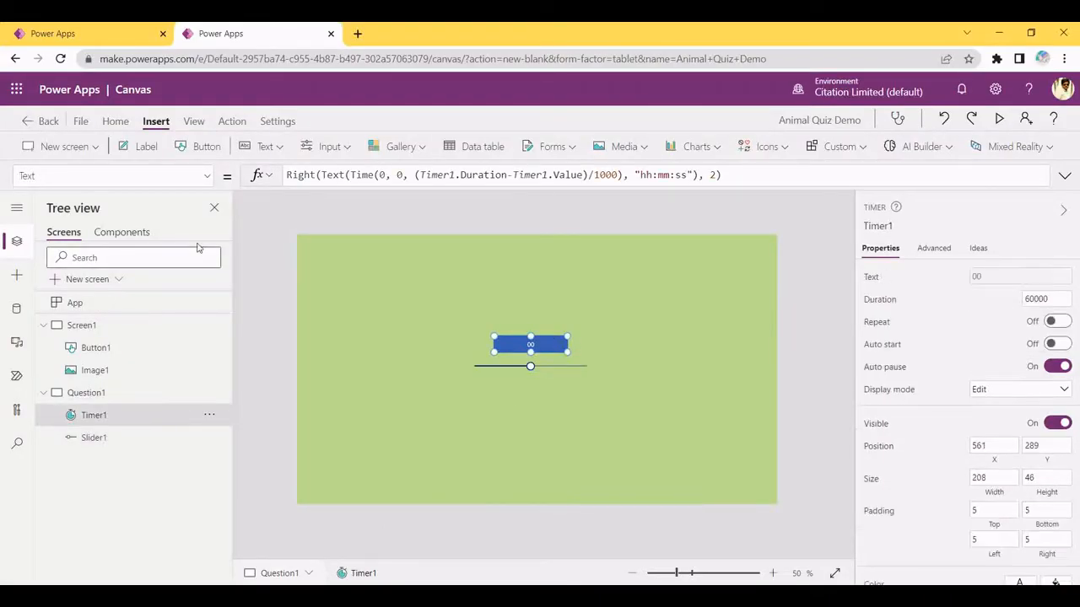
pyautogui.hotkey('alt', 'Tab')
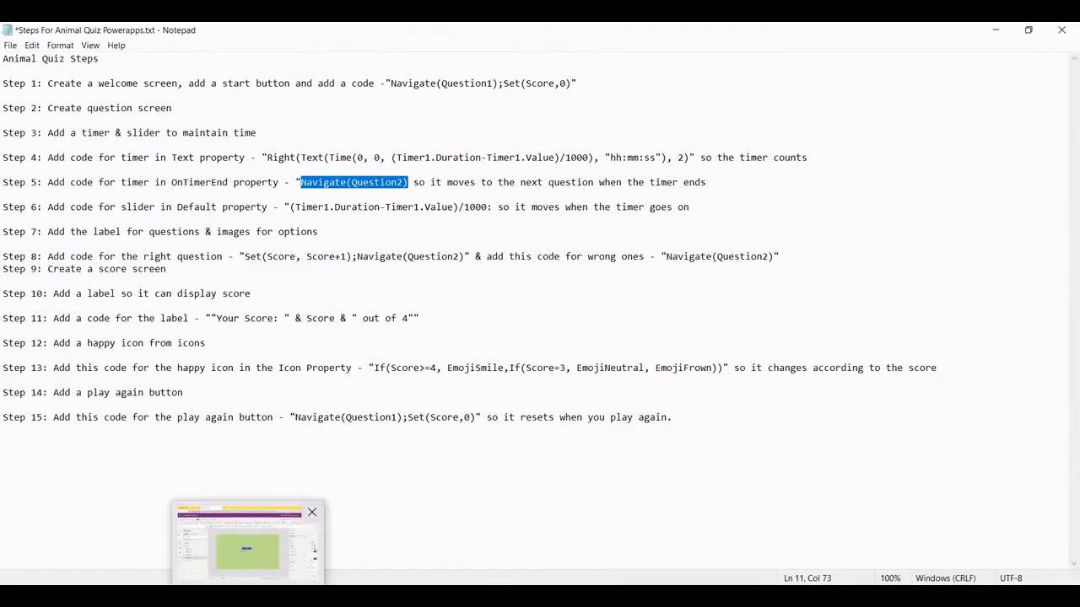
pyautogui.hotkey('alt', 'Tab')
# Search Timer1's property list for OnTimerEnd by typing OnTim
pyautogui.click(101, 179)
pyautogui.hotkey('ctrl', 'a')
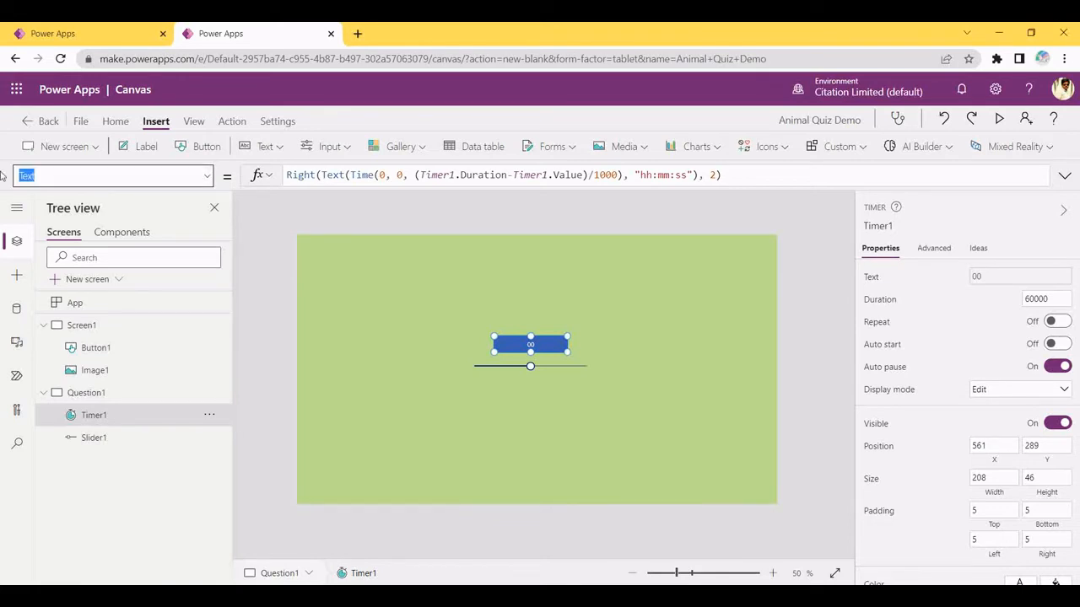
pyautogui.press('BackSpace')
pyautogui.write('OnTimerEnd')
# Replace false in Timer1's OnTimerEnd with Navigate(Question2), then return to the Notepad guide
pyautogui.click(105, 179)
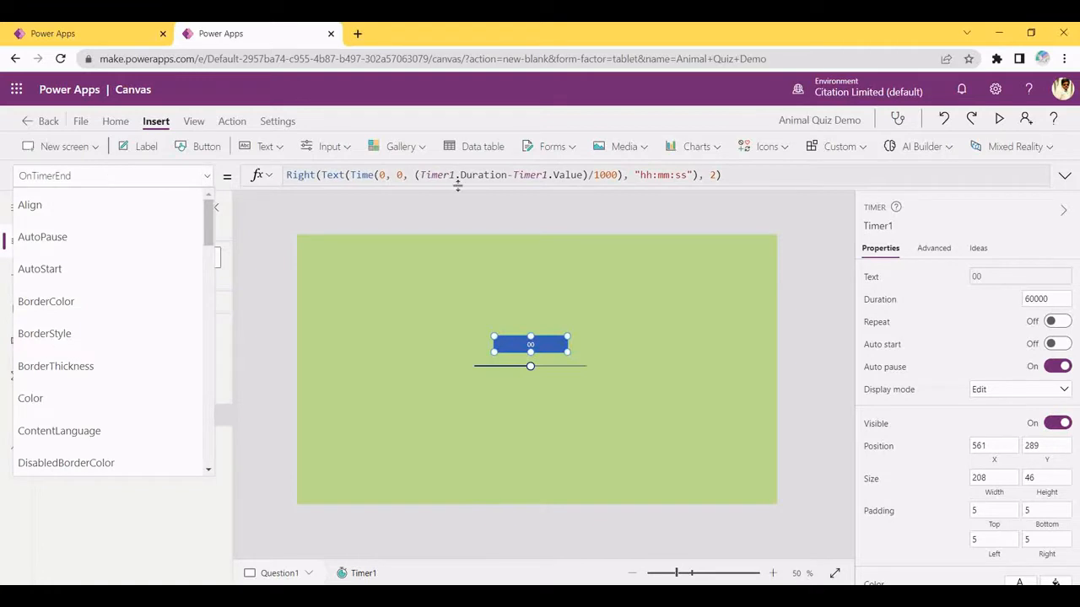
pyautogui.doubleClick(311, 175)
pyautogui.hotkey('ctrl', 'v')
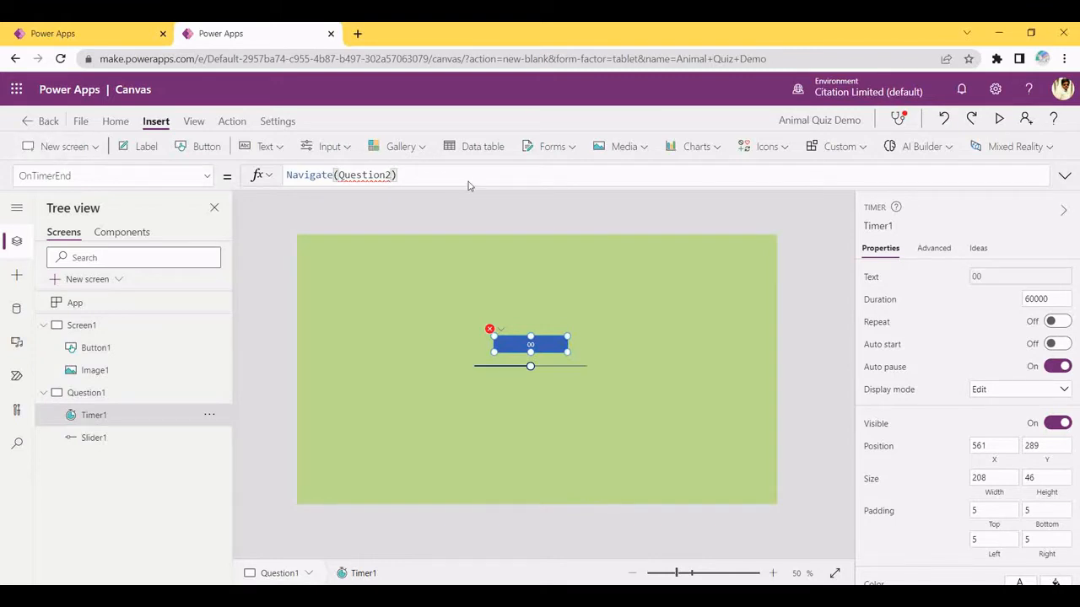
pyautogui.click(448, 272)
pyautogui.hotkey('alt', 'Tab')
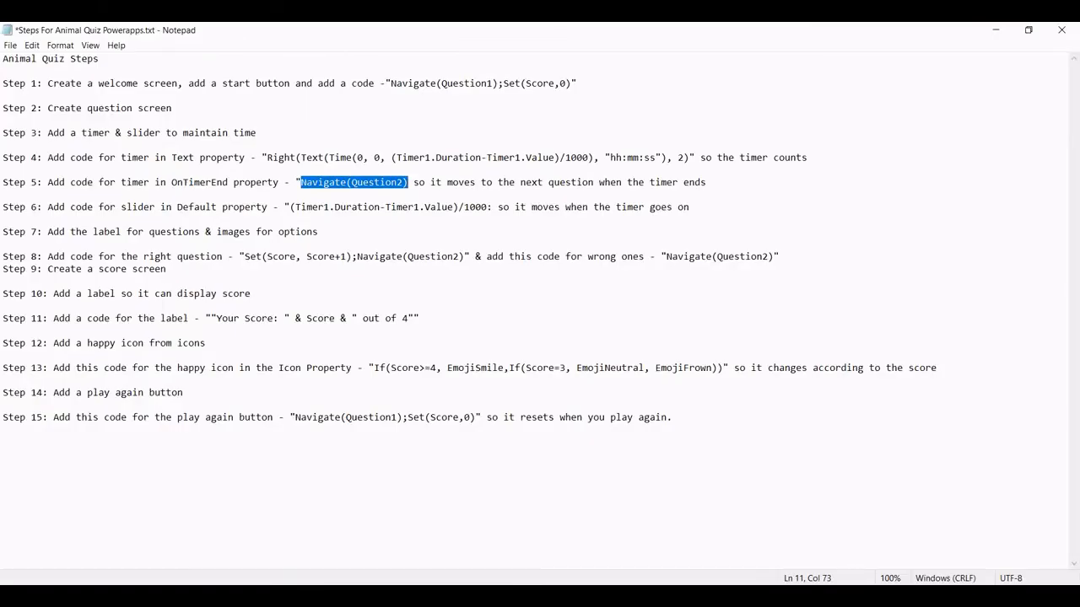
# Copy the Step 6 slider formula (Timer1.Duration-Timer1.Value)/1000 and return to Power Apps
pyautogui.moveTo(249, 595)
pyautogui.moveTo(296, 207); pyautogui.dragTo(489, 208)
pyautogui.moveTo(384, 207); pyautogui.dragTo(492, 213)
pyautogui.hotkey('ctrl', 'c')
pyautogui.click(309, 220)
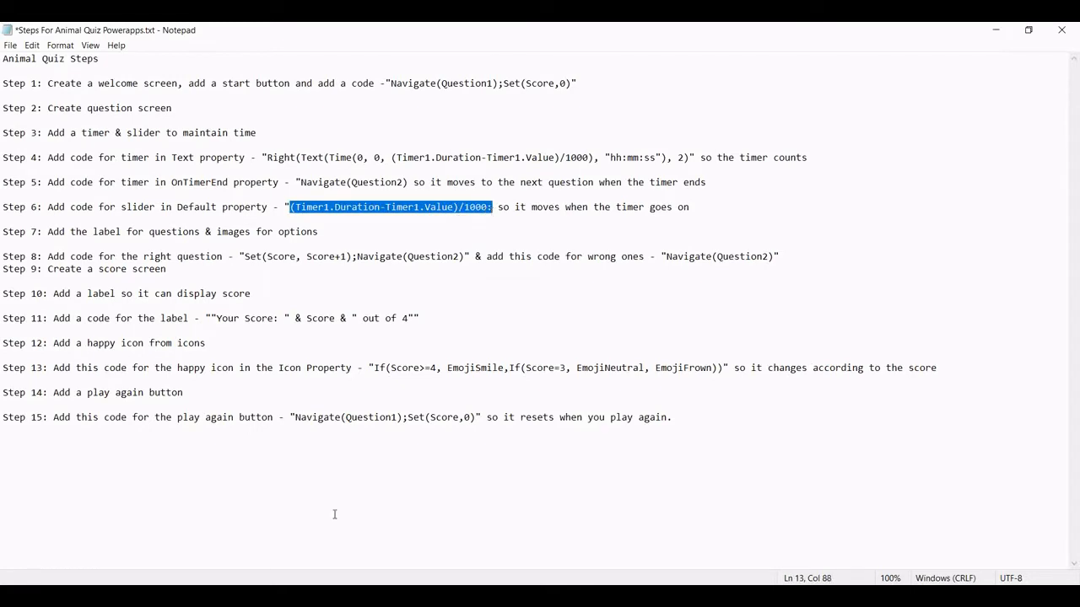
pyautogui.hotkey('alt', 'Tab')
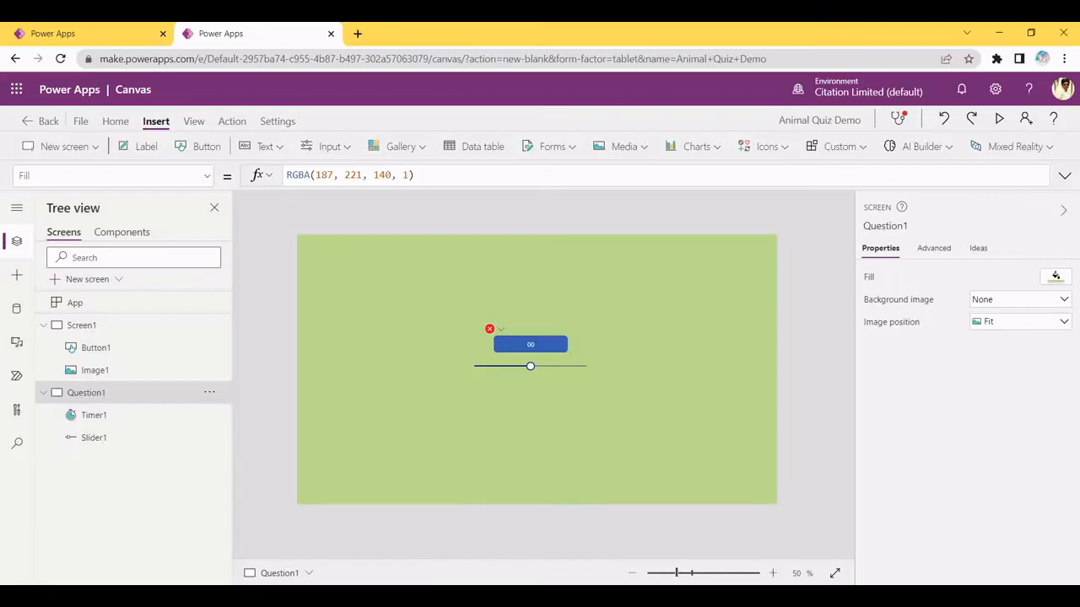
# Replace Slider1's Default of 50 with (Timer1.Duration-Timer1.Value)/1000
pyautogui.click(531, 368)
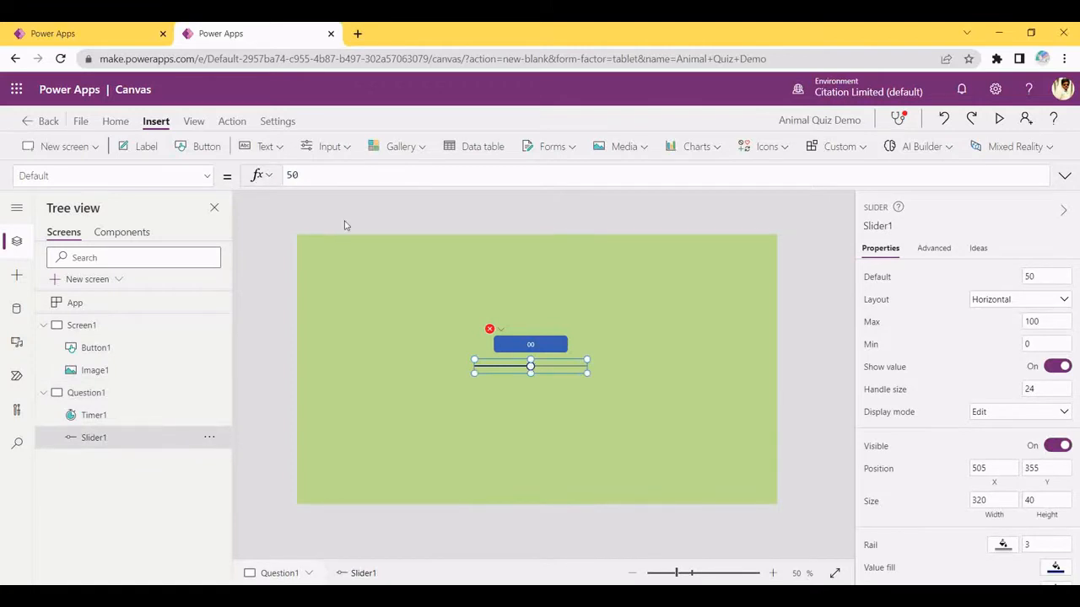
pyautogui.click(69, 177)
pyautogui.click(381, 179)
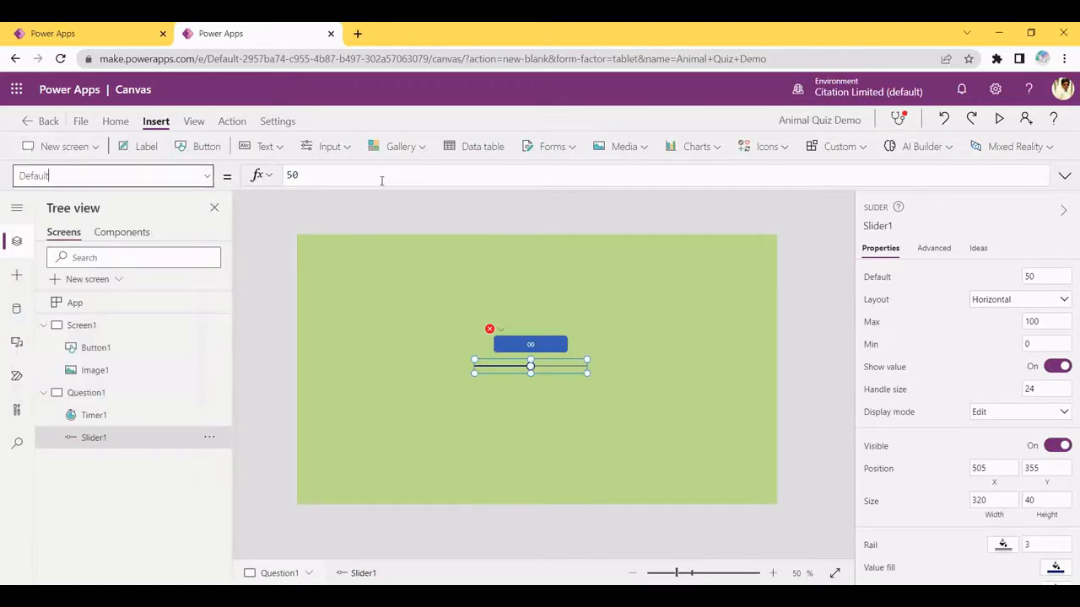
pyautogui.doubleClick(291, 174)
pyautogui.hotkey('ctrl', 'v')
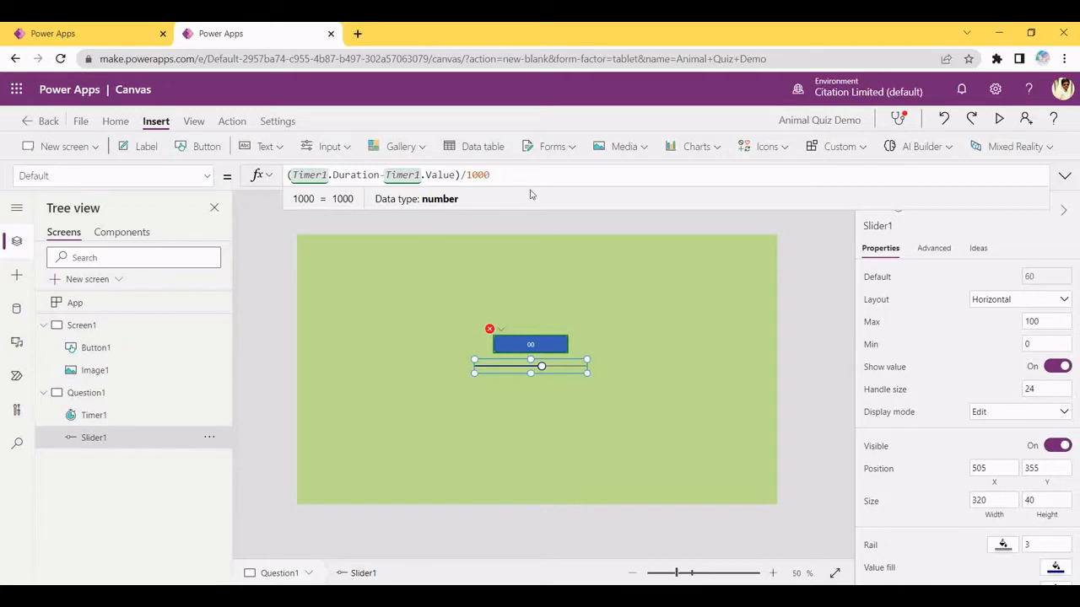
pyautogui.click(468, 262)
pyautogui.click(530, 346)
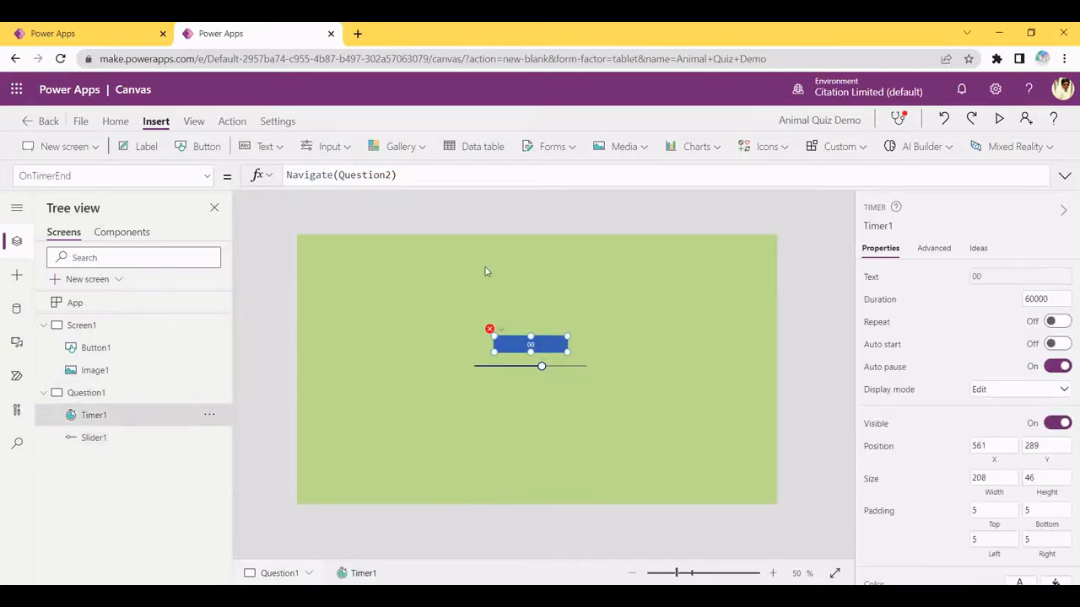
pyautogui.click(524, 358)
# Set Timer1's Duration to 20000
pyautogui.click(525, 350)
pyautogui.click(1061, 299)
pyautogui.write('20000')
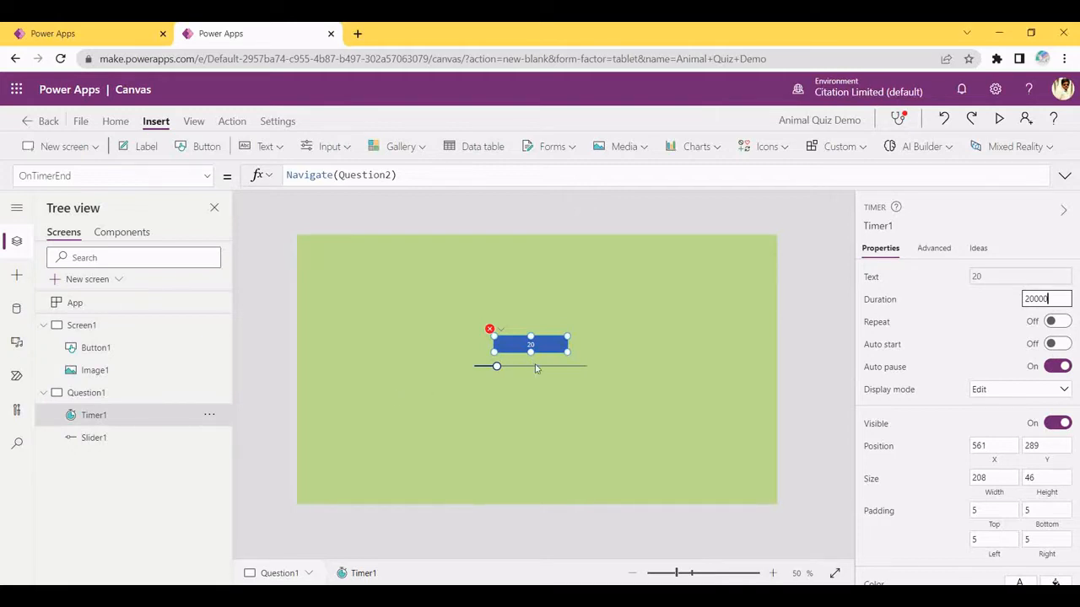
# Change Slider1's Max from 100 to 20
pyautogui.click(531, 366)
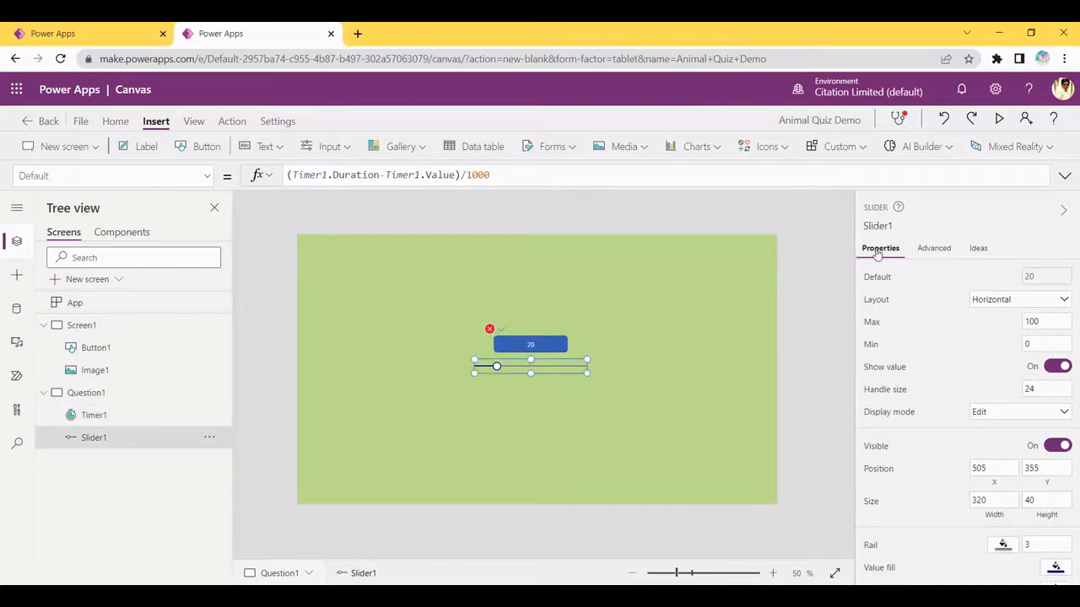
pyautogui.click(1039, 322)
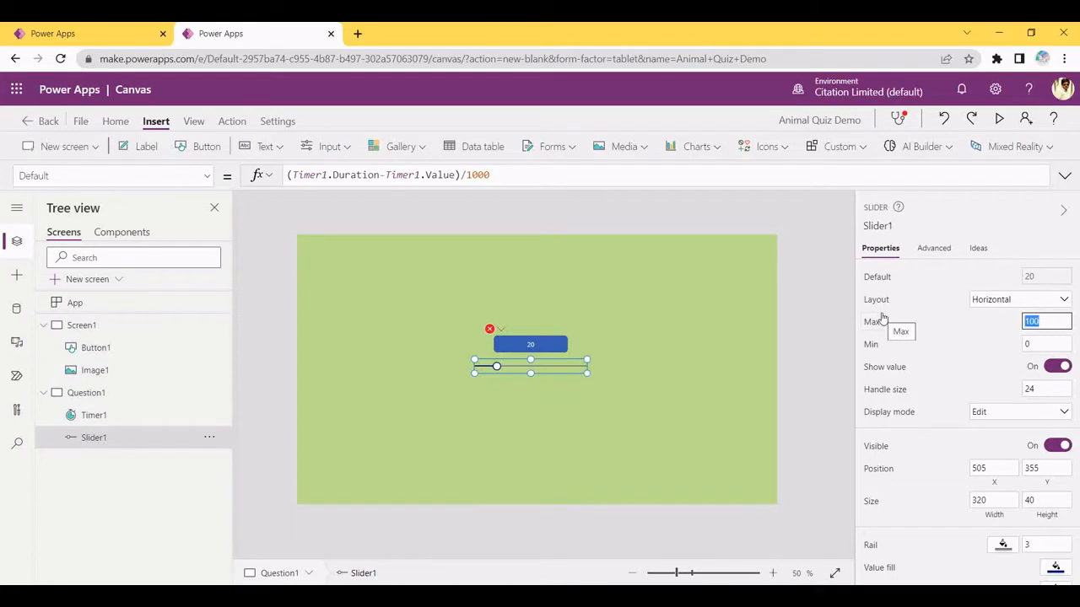
pyautogui.press('BackSpace')
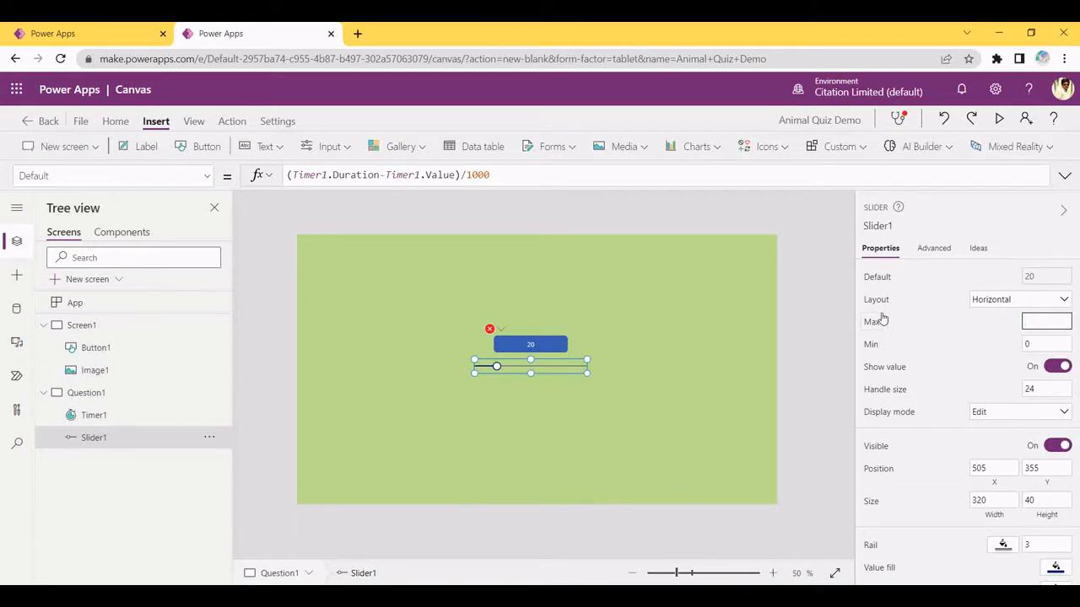
pyautogui.write('20')
pyautogui.click(514, 346)
pyautogui.click(447, 316)
pyautogui.click(523, 348)
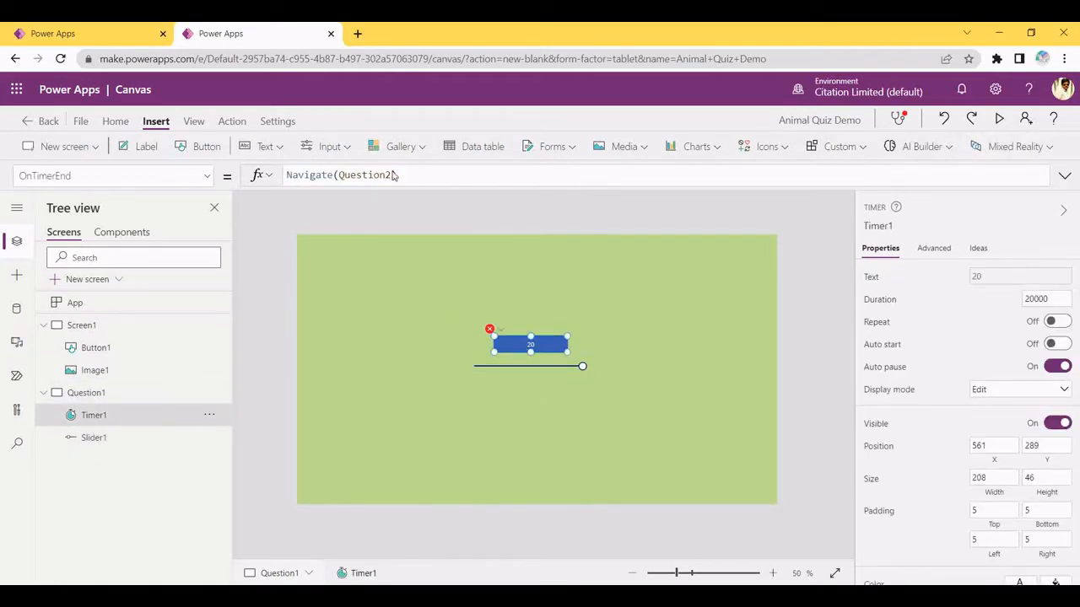
pyautogui.click(999, 120)
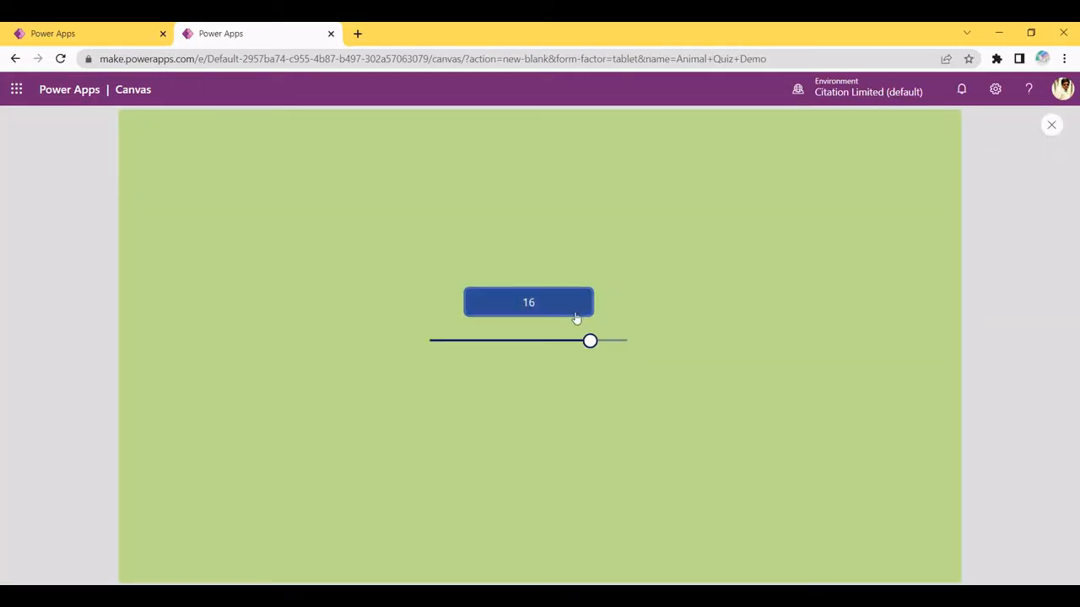
pyautogui.click(562, 294)
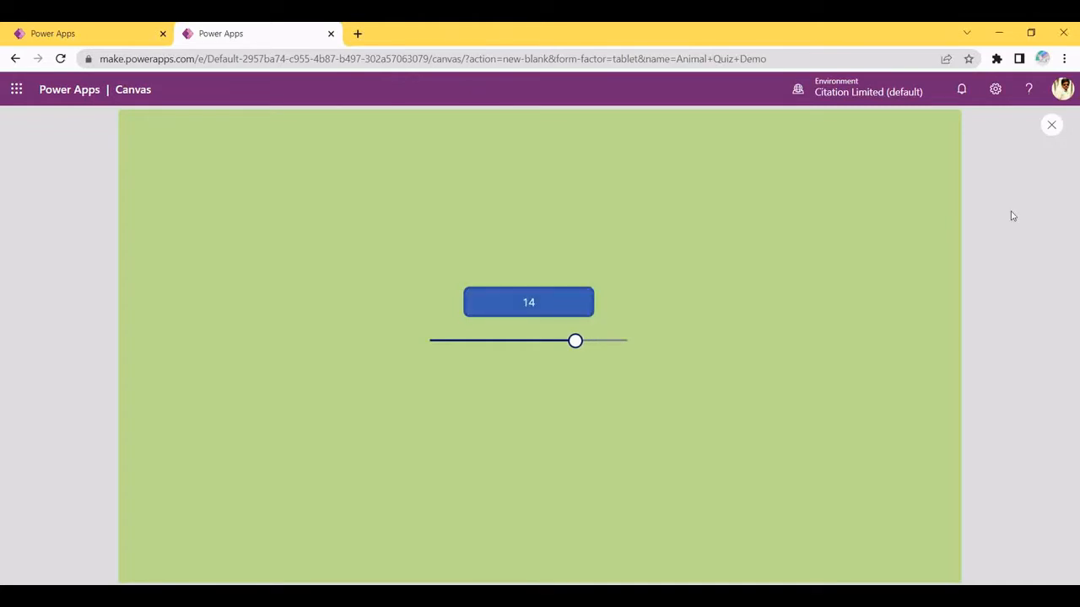
pyautogui.click(1051, 125)
pyautogui.click(502, 343)
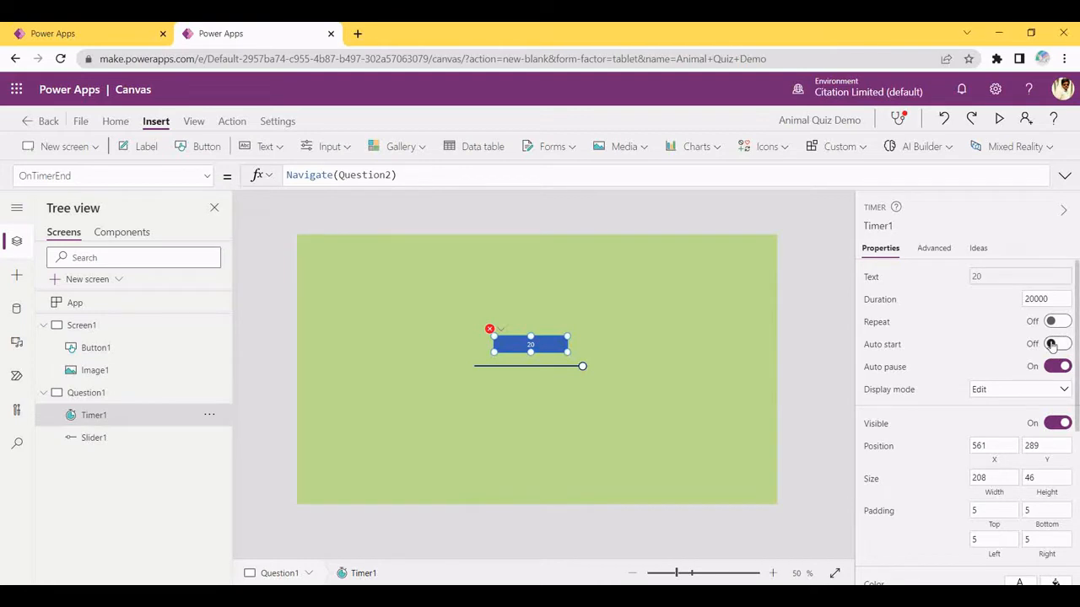
# Switch Timer1's Auto start on so the 20-second countdown begins by itself
pyautogui.click(1054, 344)
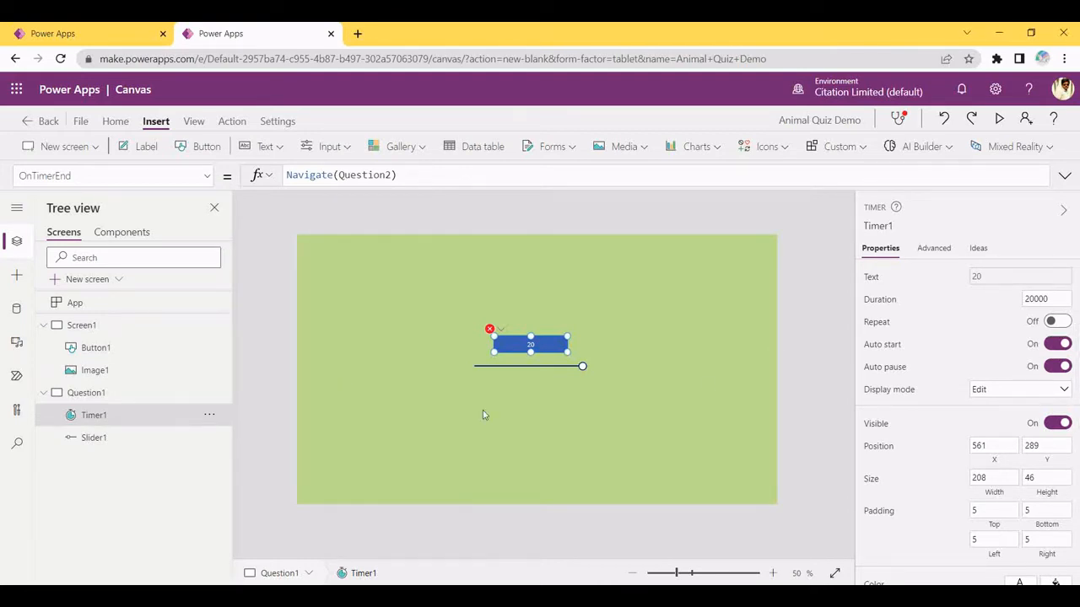
pyautogui.click(504, 365)
pyautogui.click(505, 349)
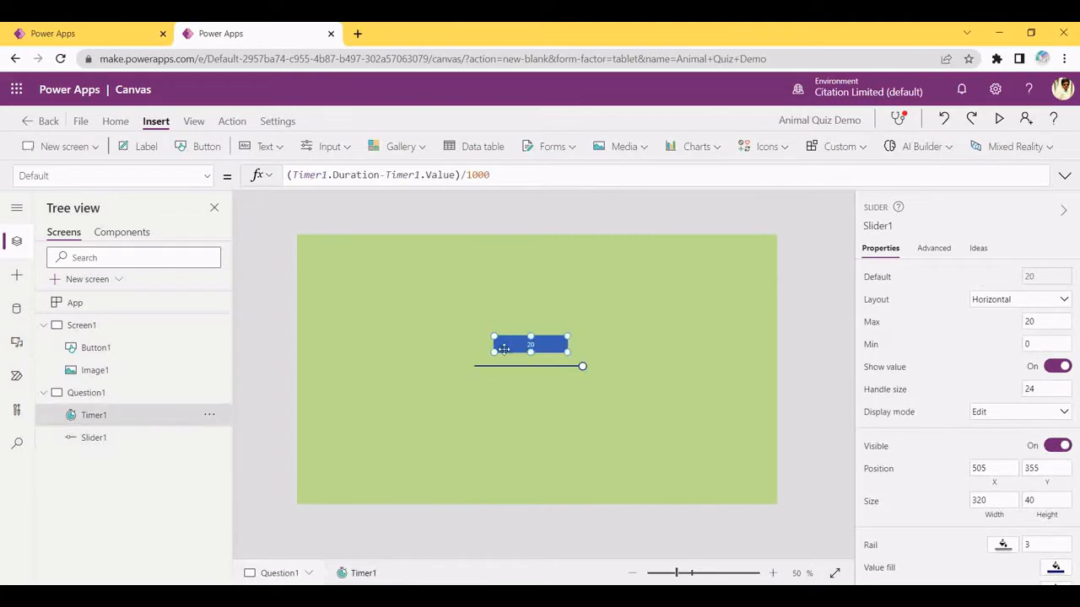
pyautogui.click(449, 470)
pyautogui.hotkey('alt', 'Tab')
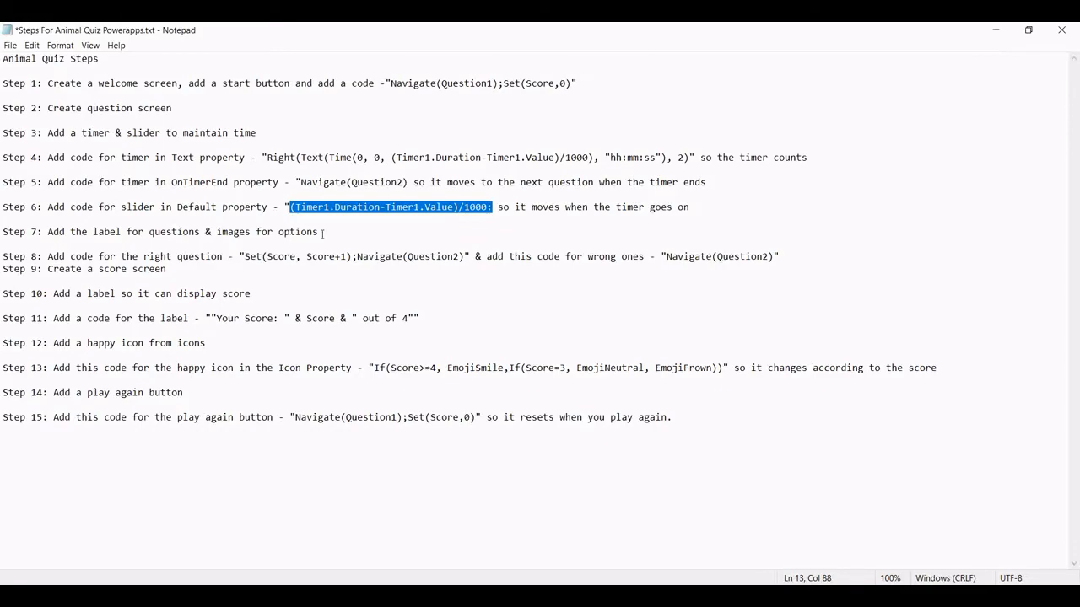
pyautogui.hotkey('alt', 'Tab')
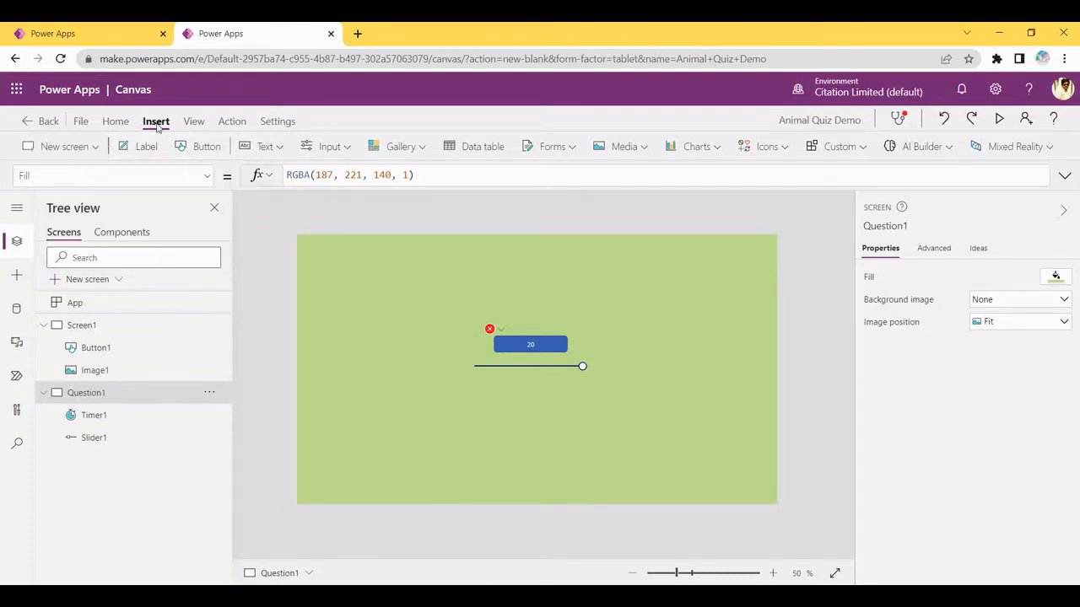
# Add a wide label to Question1 reading 'Which is the tallest animal in the world?'
pyautogui.click(148, 148)
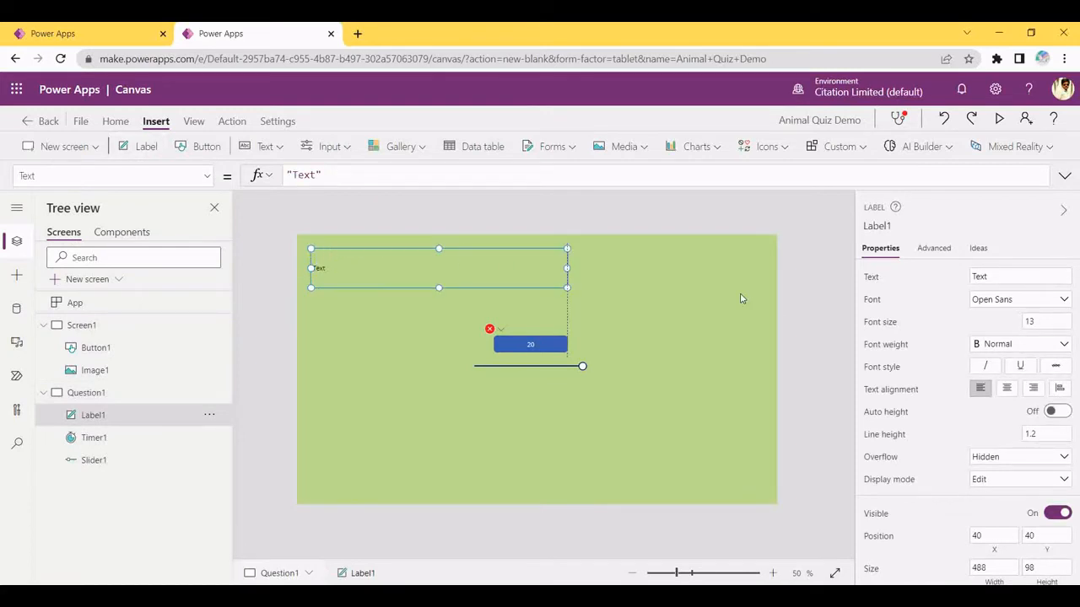
pyautogui.moveTo(740, 298)
pyautogui.mouseDown()
pyautogui.moveTo(767, 301)
pyautogui.moveTo(739, 306)
pyautogui.moveTo(751, 296)
pyautogui.mouseUp()
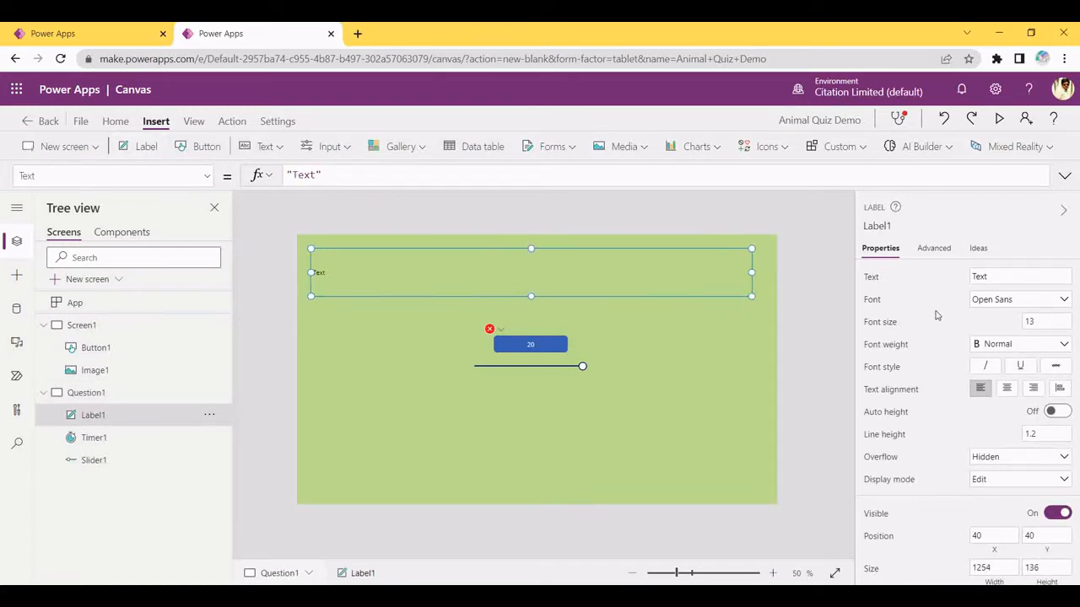
pyautogui.click(1022, 272)
pyautogui.press('BackSpace')
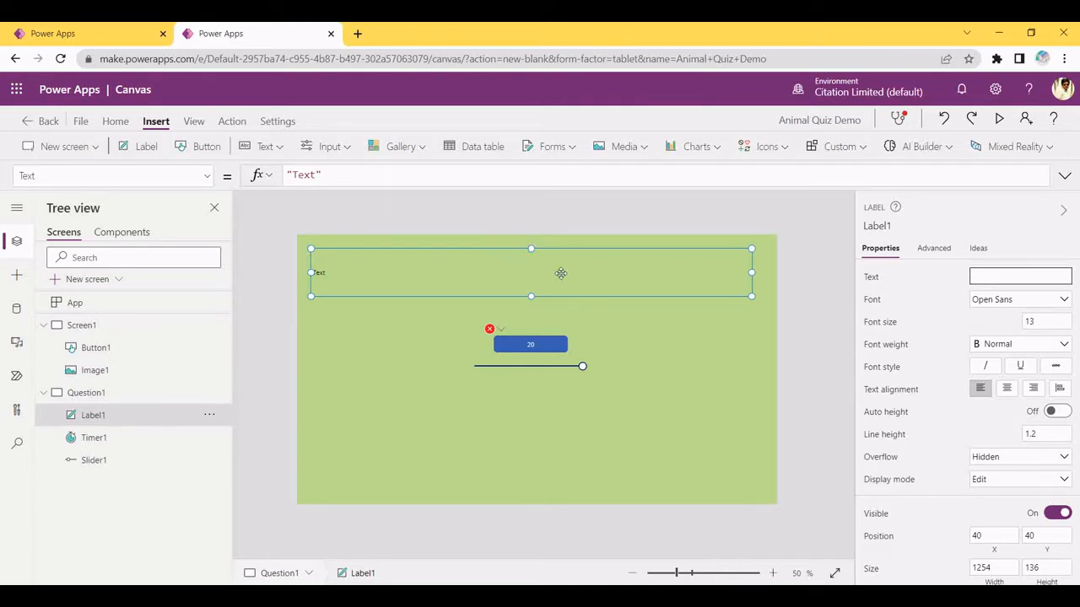
pyautogui.write('What is the t')
pyautogui.hotkey('ctrl', 'a')
pyautogui.press('BackSpace')
pyautogui.write('Which is the tallest animal ')
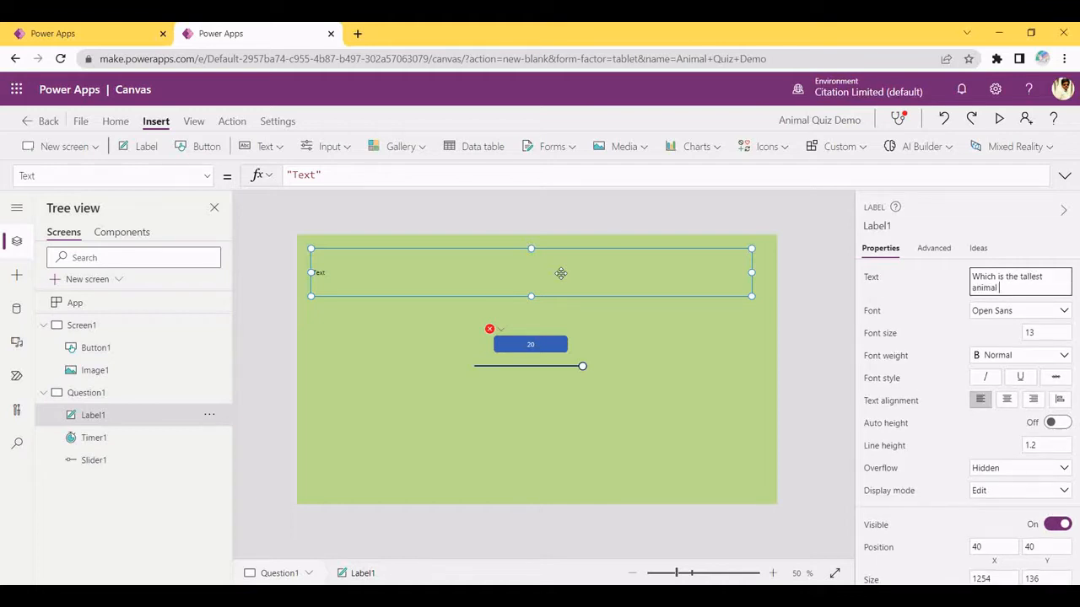
pyautogui.write('in the world?')
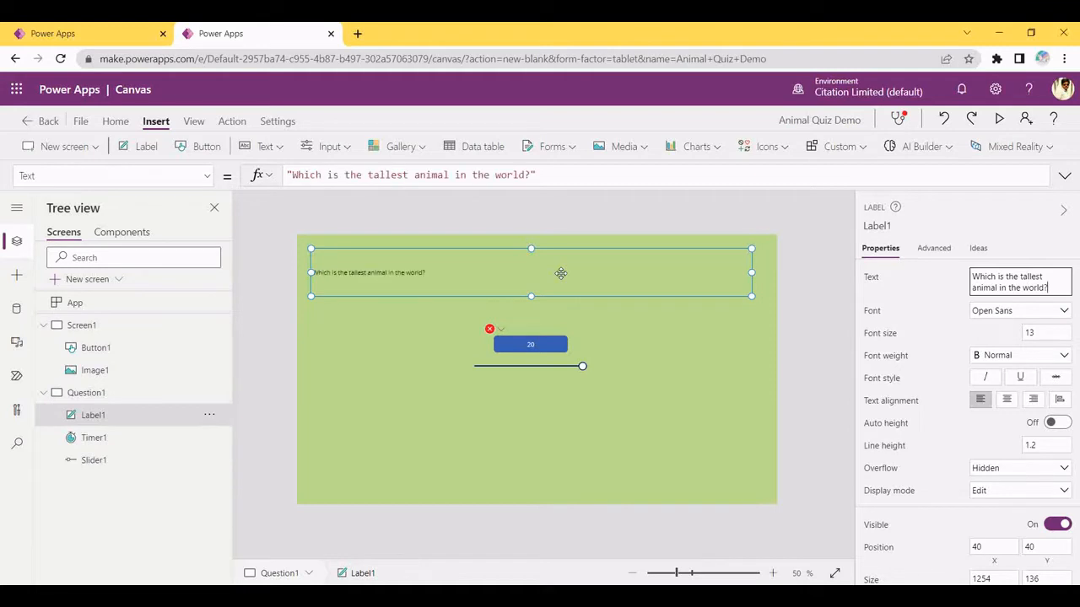
# Change the label's font size from 13 to 60, then down to 50
pyautogui.click(1047, 332)
pyautogui.moveTo(1047, 333); pyautogui.dragTo(947, 337)
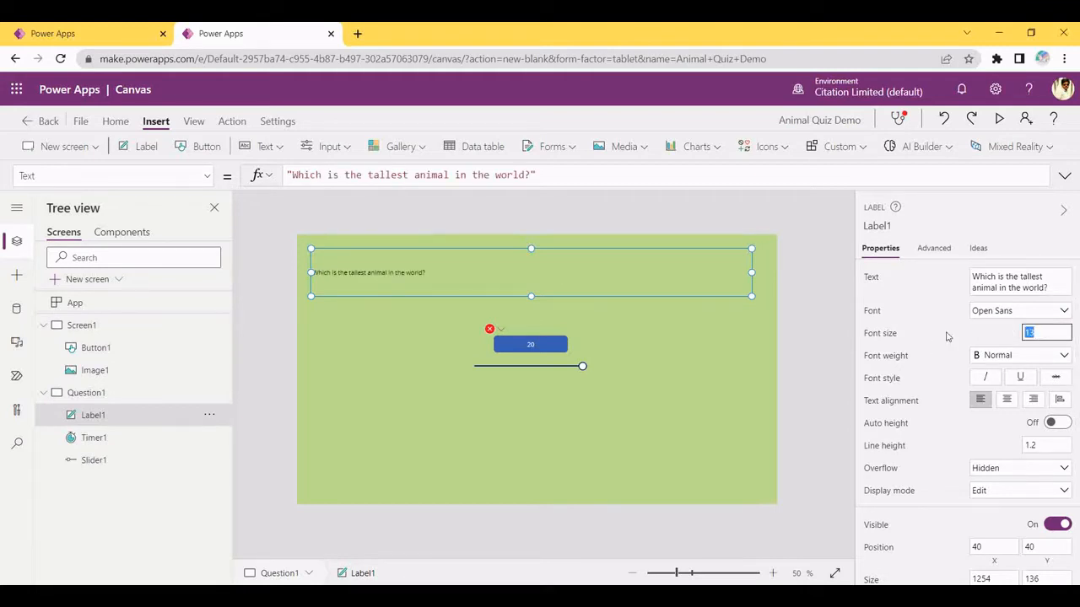
pyautogui.press('BackSpace')
pyautogui.write('60')
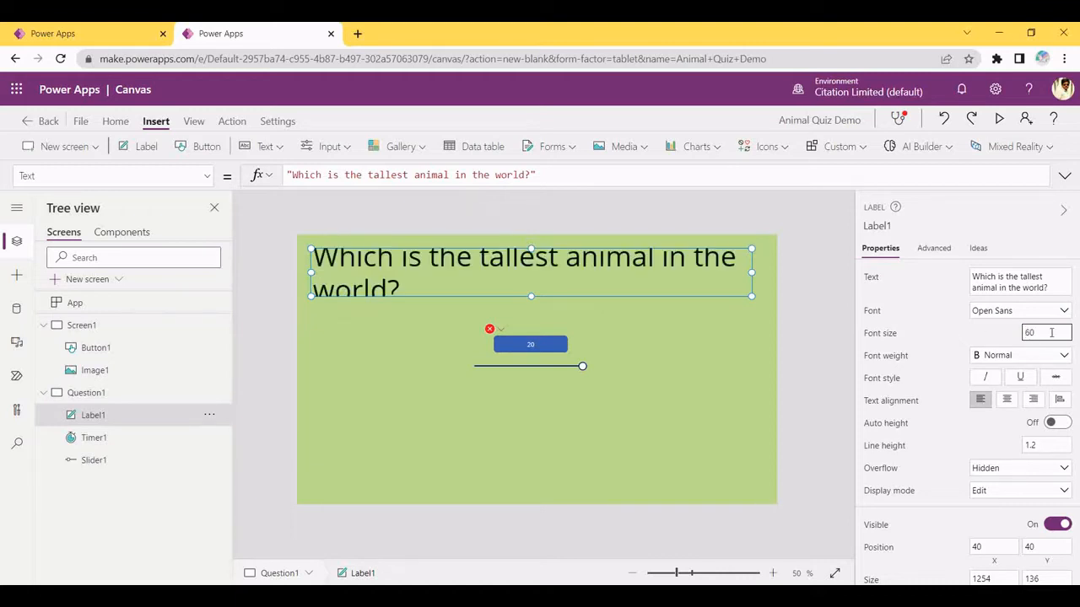
pyautogui.moveTo(1050, 332); pyautogui.dragTo(888, 314)
pyautogui.press('BackSpace')
pyautogui.write('50')
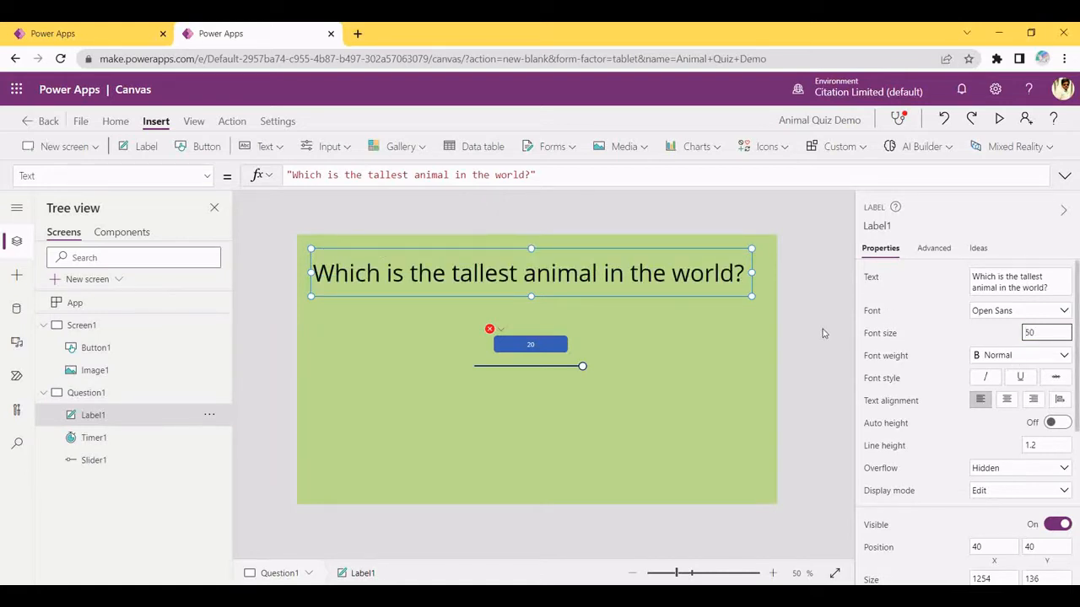
pyautogui.click(727, 308)
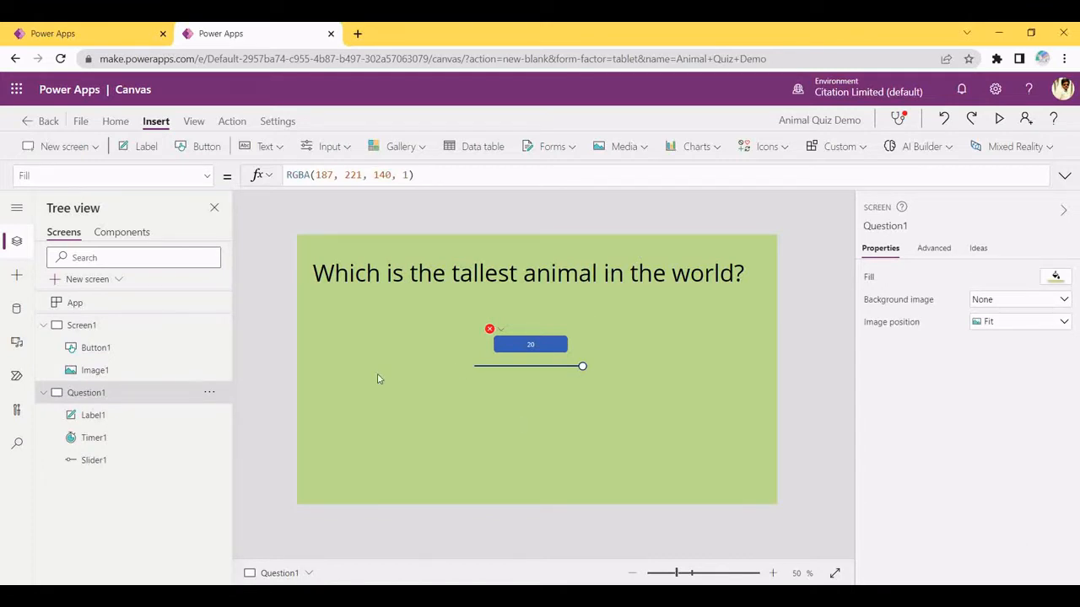
# Insert an image control from Media and place it in the lower-left of Question1
pyautogui.click(633, 148)
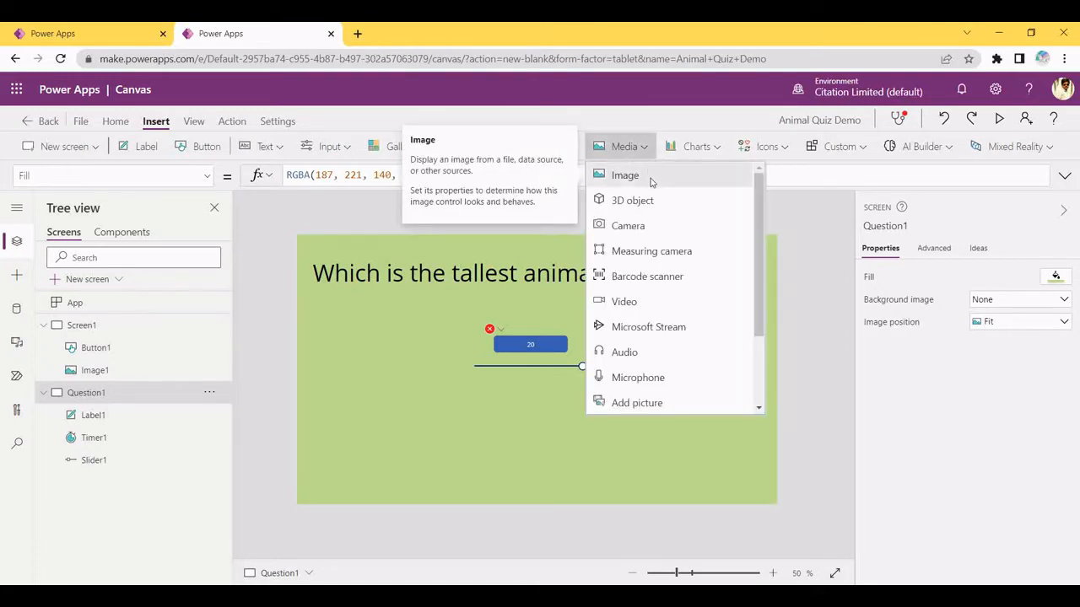
pyautogui.click(649, 175)
pyautogui.moveTo(326, 277); pyautogui.dragTo(410, 506)
pyautogui.moveTo(378, 470); pyautogui.dragTo(366, 456)
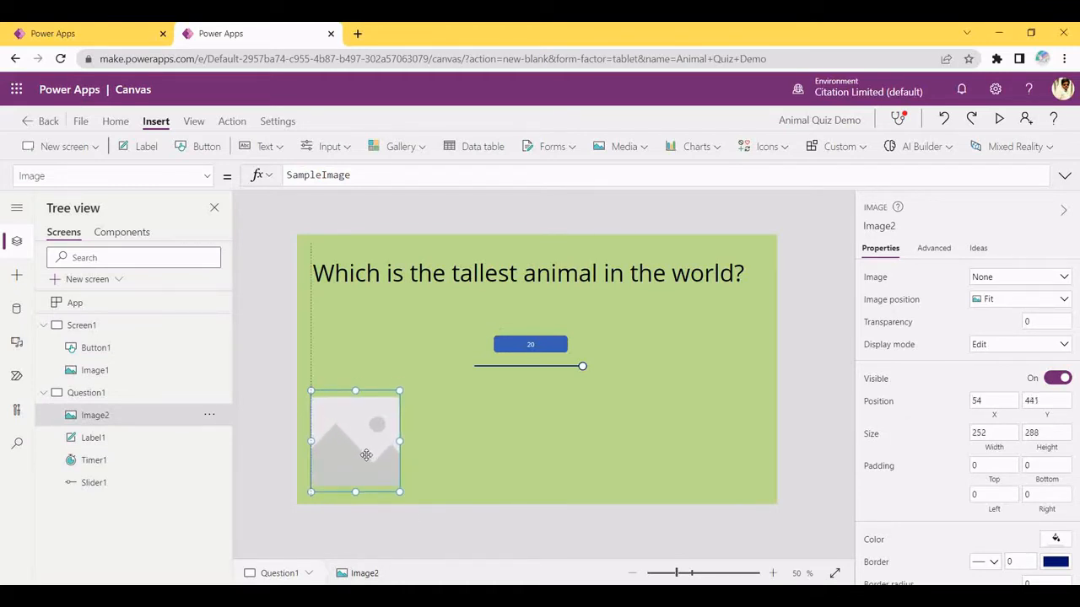
# Load tiger-png-39183.png into the image from an uploaded file
pyautogui.click(986, 281)
pyautogui.click(992, 294)
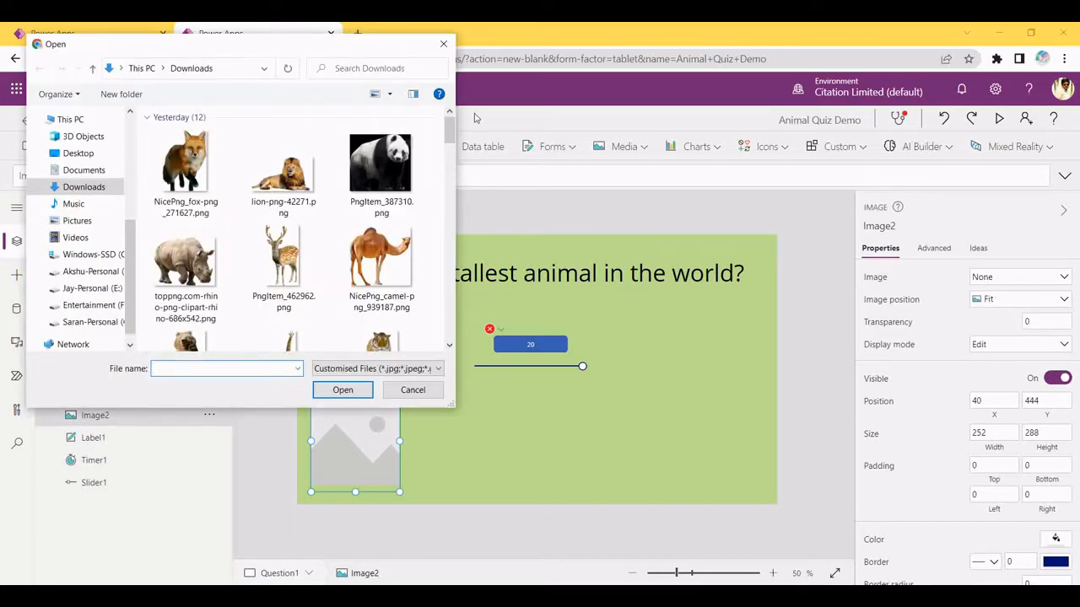
pyautogui.moveTo(449, 129); pyautogui.dragTo(447, 151)
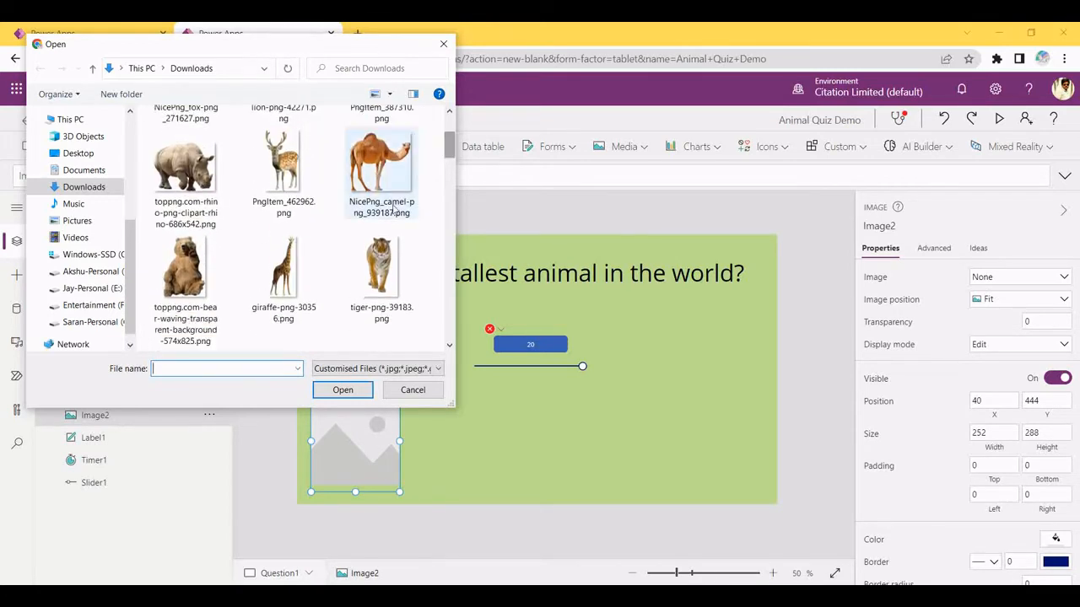
pyautogui.click(390, 266)
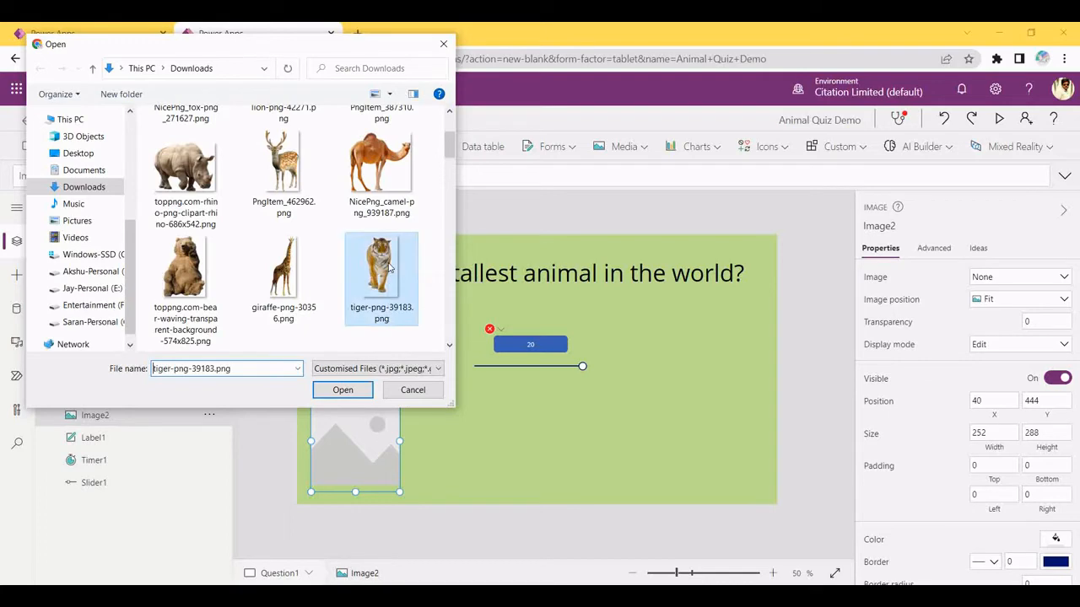
pyautogui.click(341, 390)
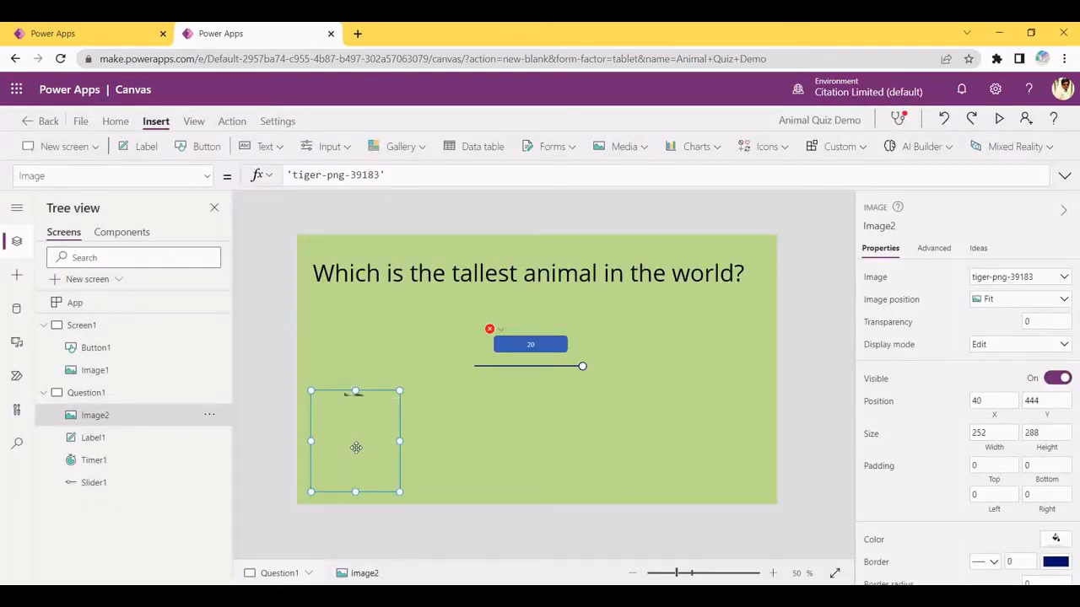
pyautogui.click(456, 458)
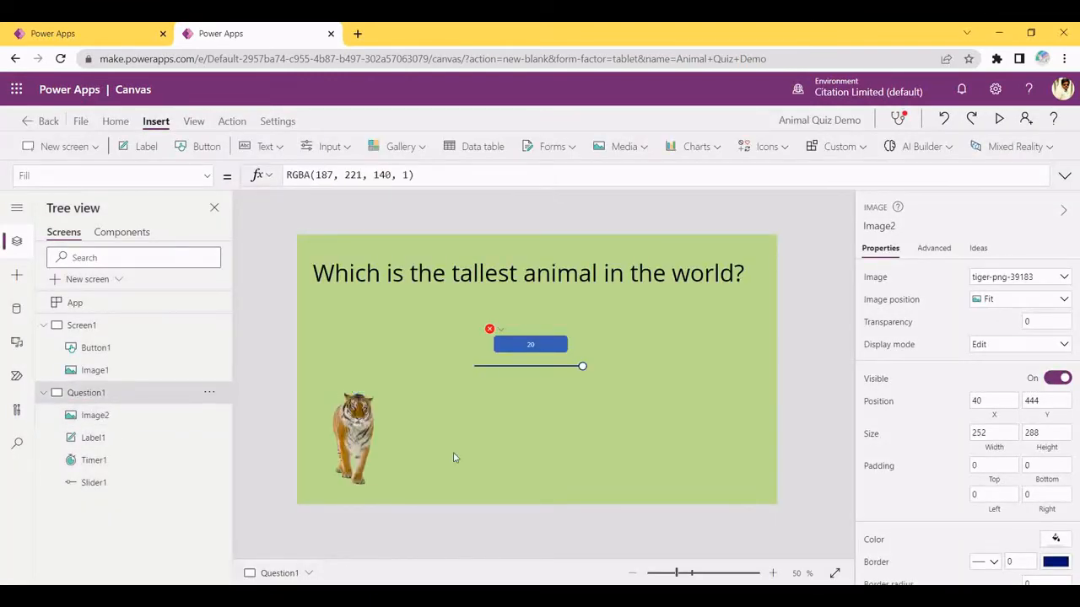
pyautogui.click(356, 430)
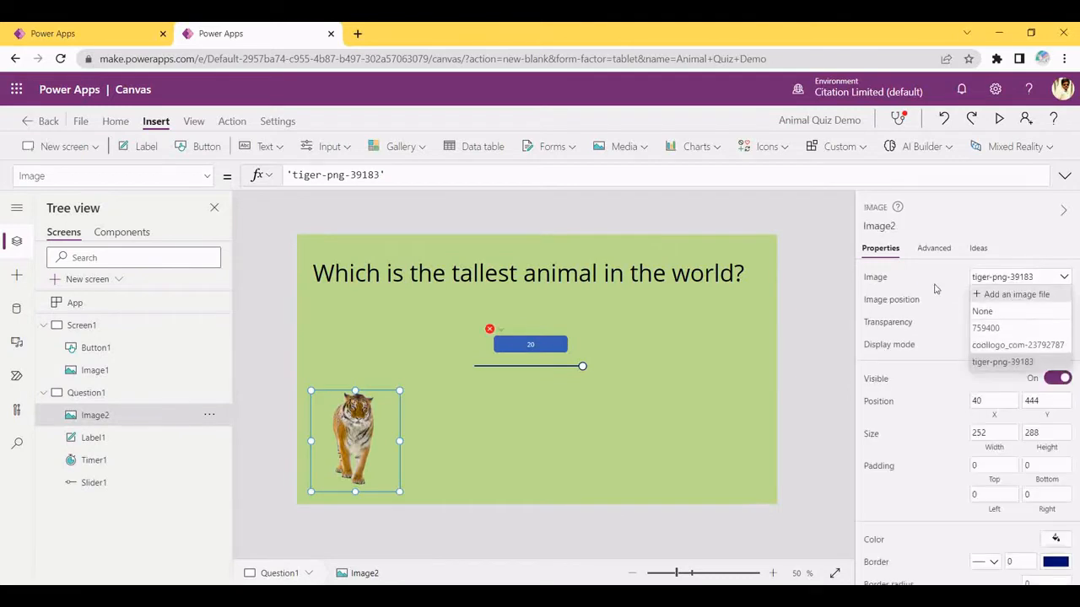
pyautogui.click(502, 428)
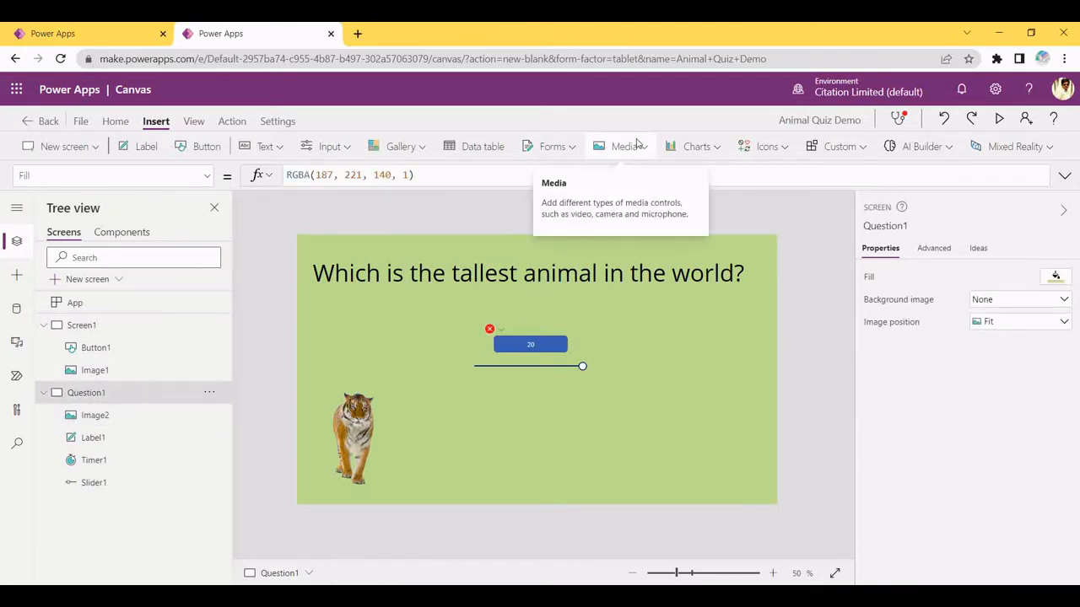
# Duplicate the tiger image and move the copy to its right
pyautogui.click(365, 437)
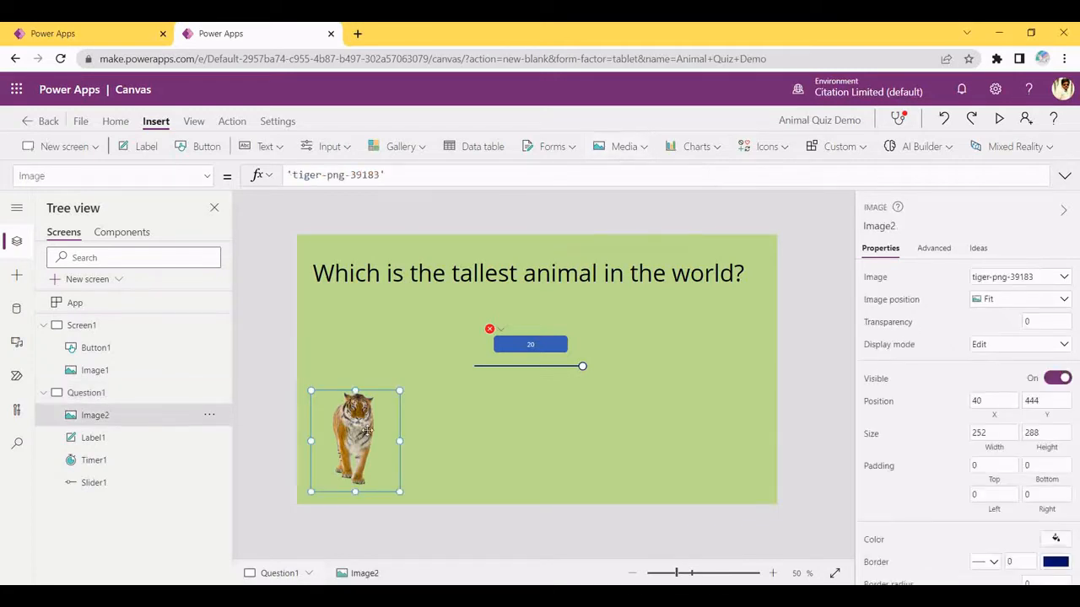
pyautogui.hotkey('ctrl', 'c')
pyautogui.hotkey('ctrl', 'v')
pyautogui.moveTo(367, 431); pyautogui.dragTo(459, 430)
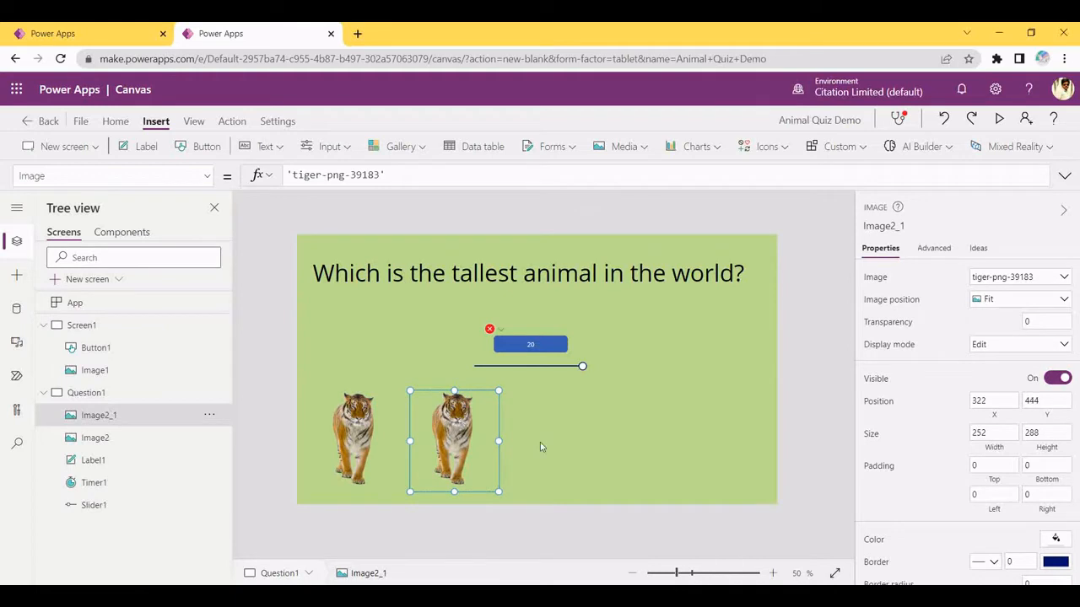
pyautogui.click(540, 442)
pyautogui.moveTo(473, 429); pyautogui.dragTo(488, 430)
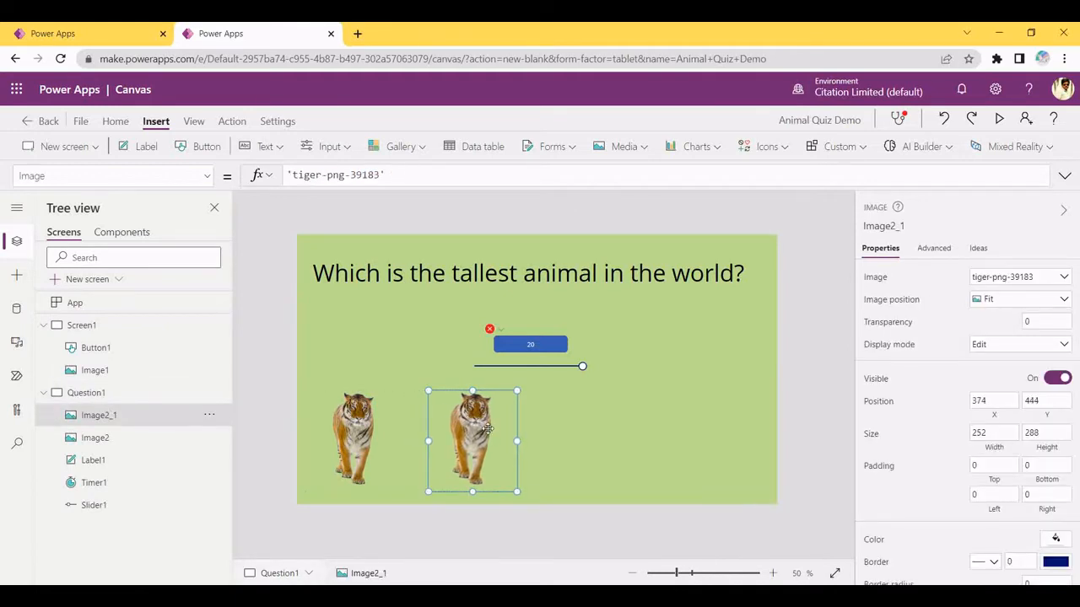
# Load giraffe-png-30356.png into the copy, then move it up and enlarge it
pyautogui.click(1055, 277)
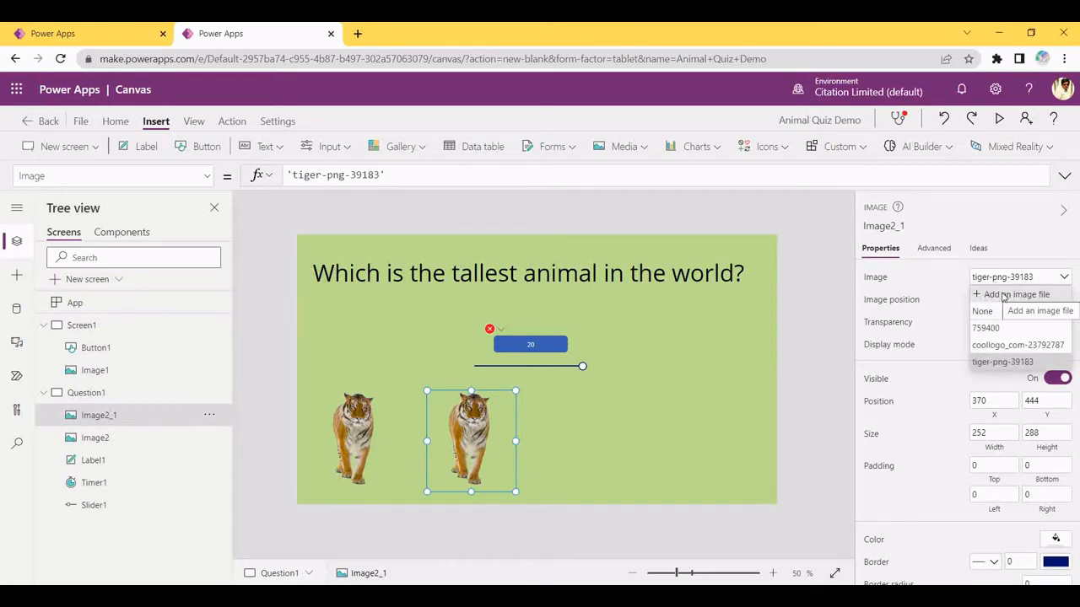
pyautogui.click(1004, 295)
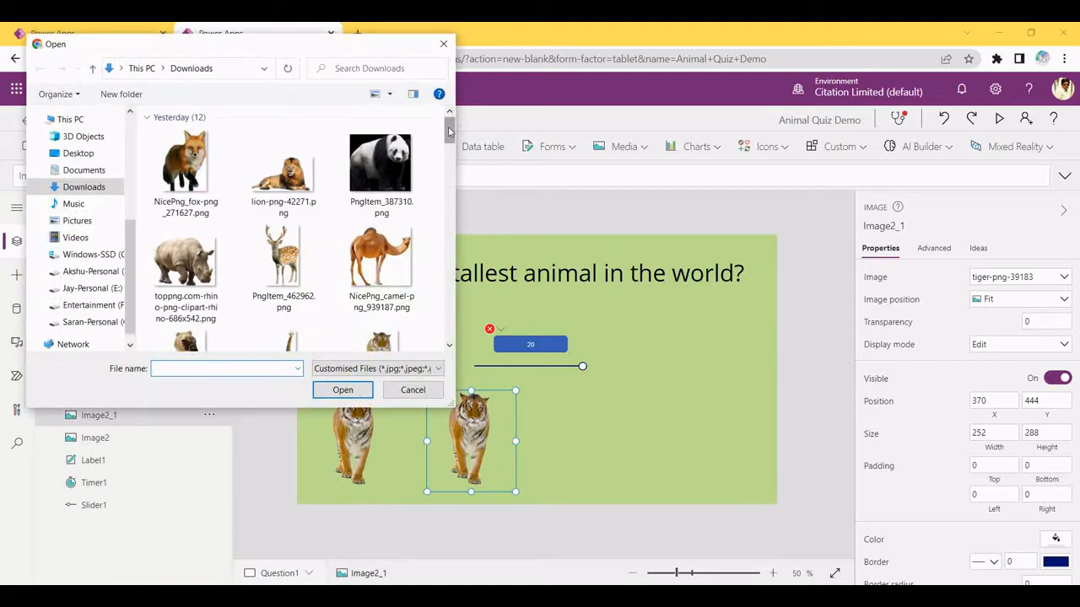
pyautogui.moveTo(450, 127); pyautogui.dragTo(450, 145)
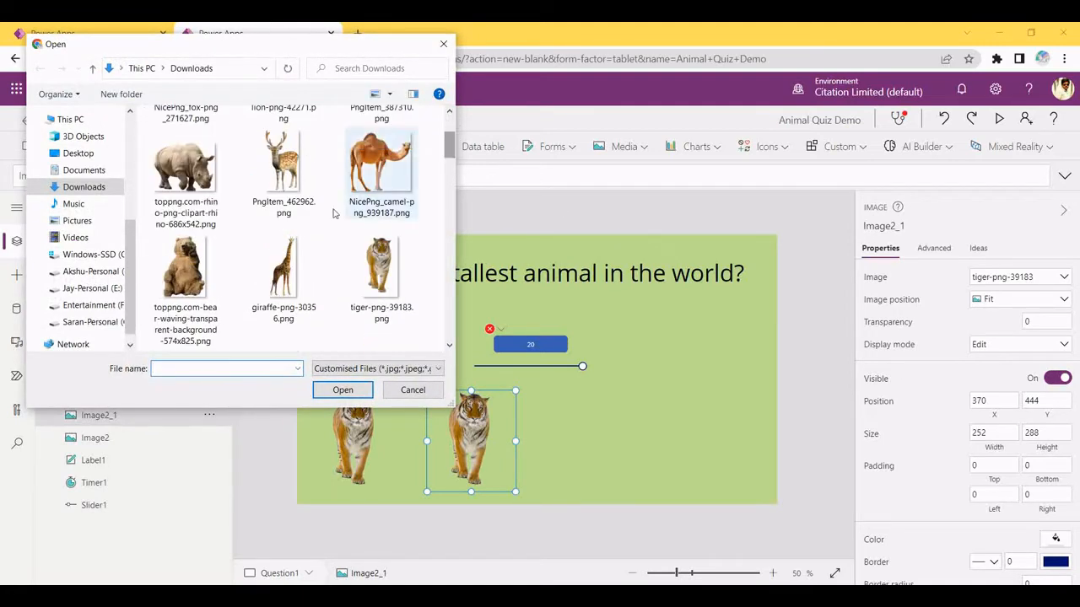
pyautogui.click(278, 270)
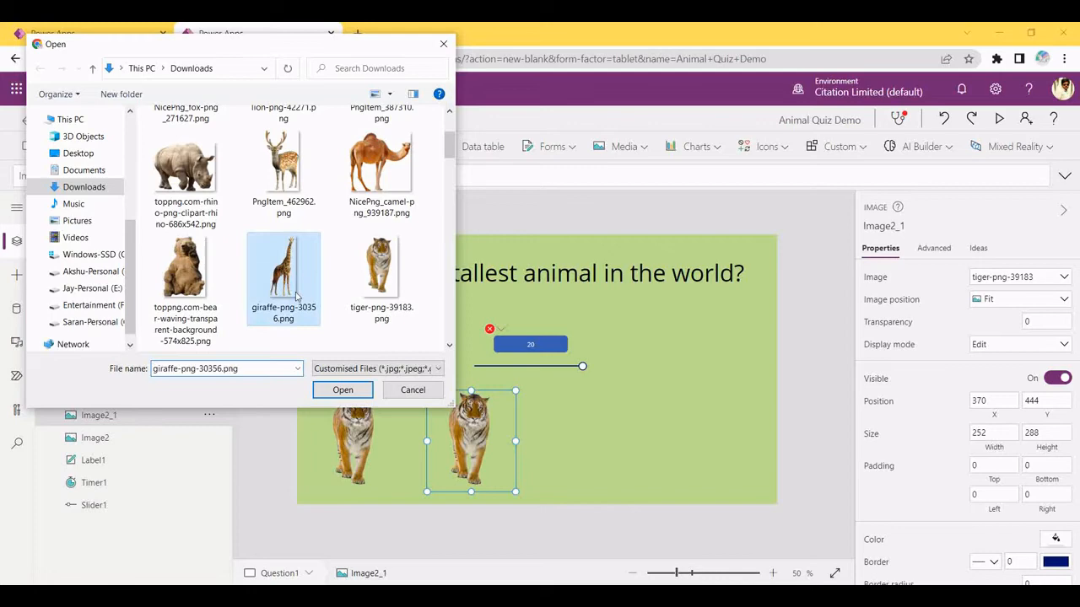
pyautogui.click(345, 388)
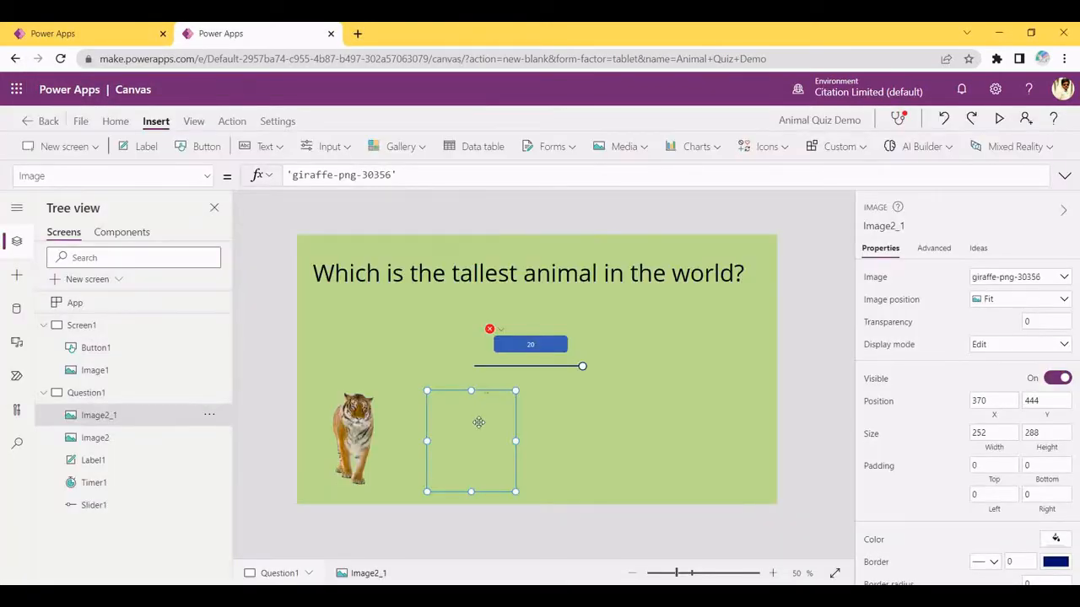
pyautogui.moveTo(453, 423); pyautogui.dragTo(448, 399)
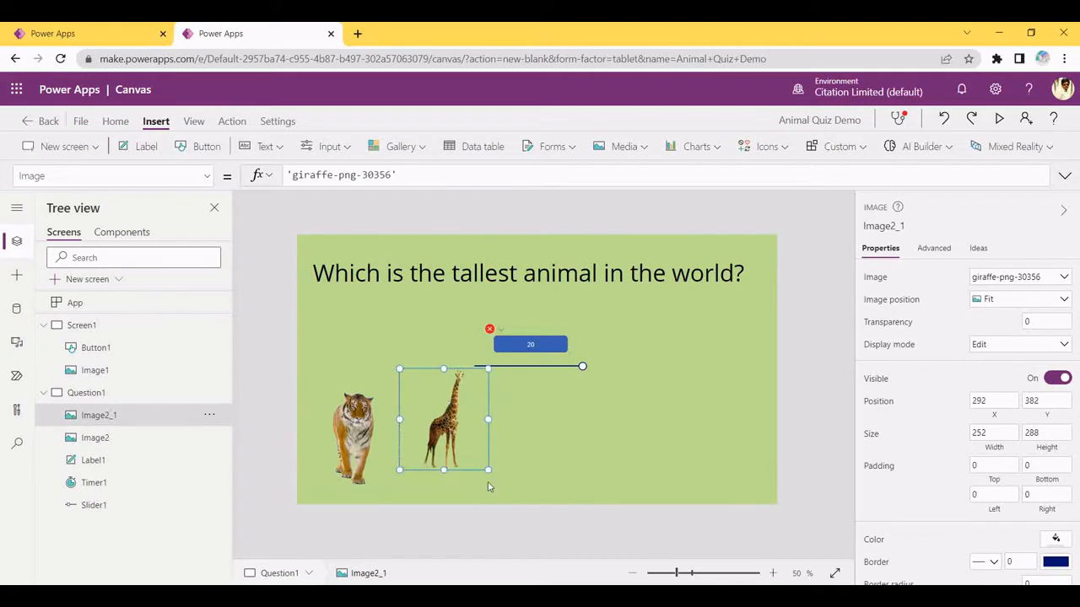
pyautogui.moveTo(490, 471); pyautogui.dragTo(461, 452)
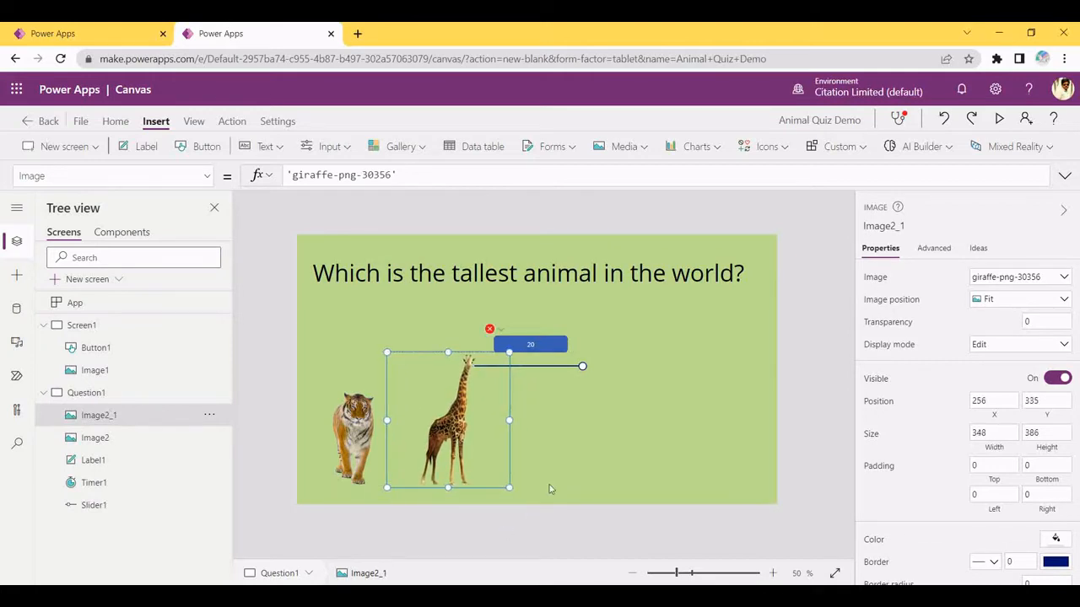
pyautogui.click(583, 436)
pyautogui.click(475, 442)
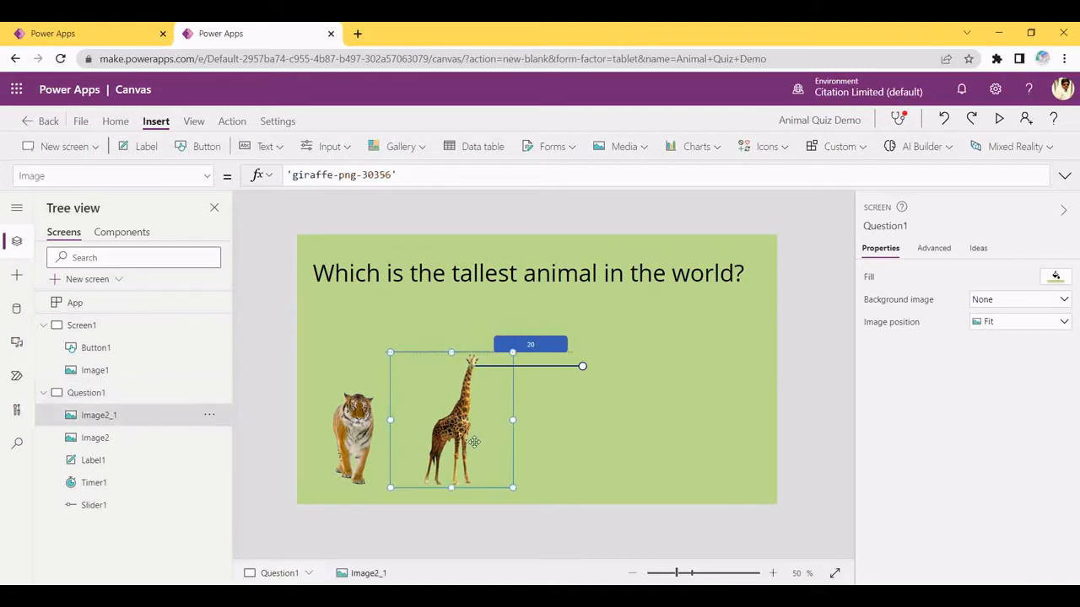
pyautogui.click(582, 451)
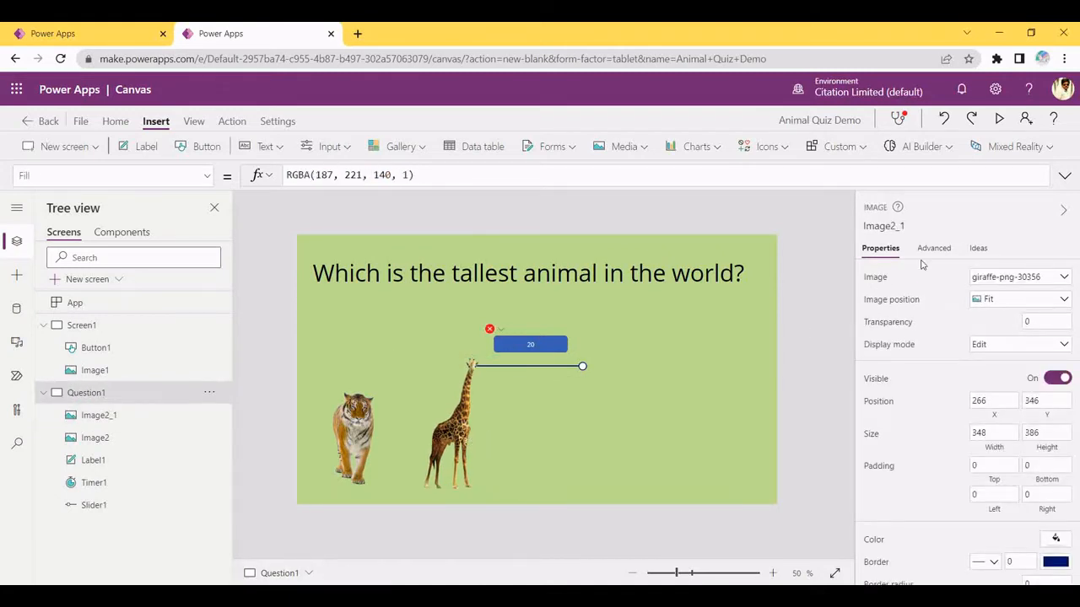
pyautogui.click(475, 442)
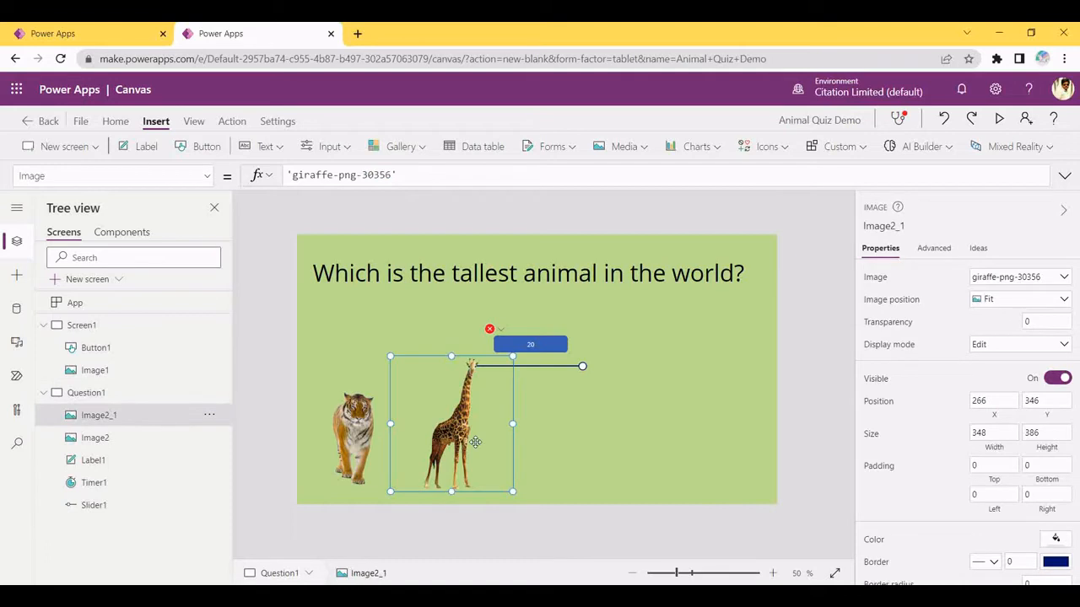
# Duplicate the giraffe image to its right and load the rhino picture into it
pyautogui.hotkey('ctrl', 'c')
pyautogui.hotkey('ctrl', 'v')
pyautogui.moveTo(498, 442); pyautogui.dragTo(571, 437)
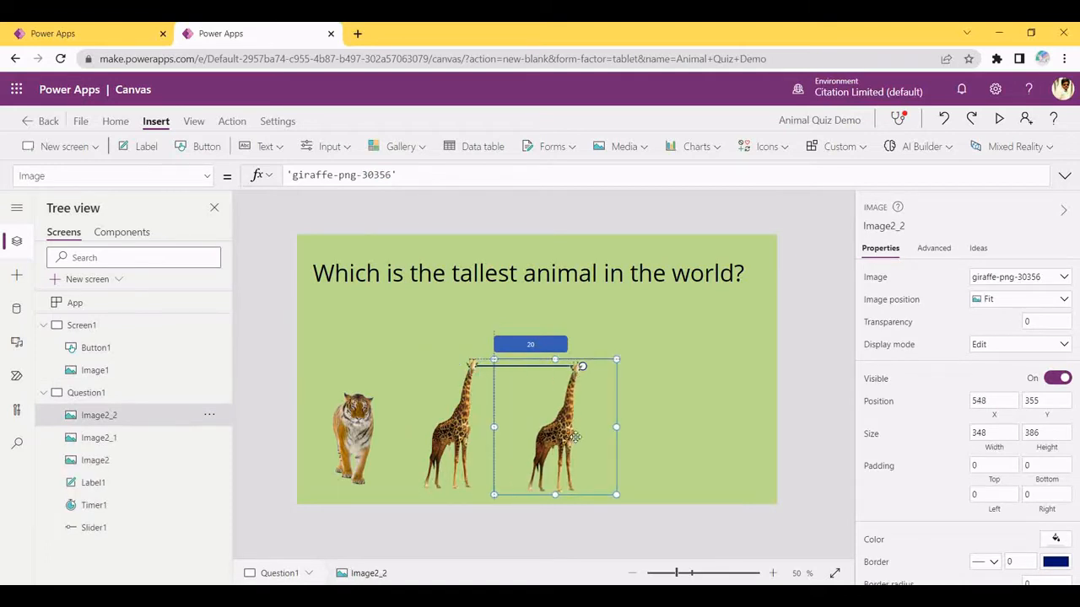
pyautogui.click(996, 279)
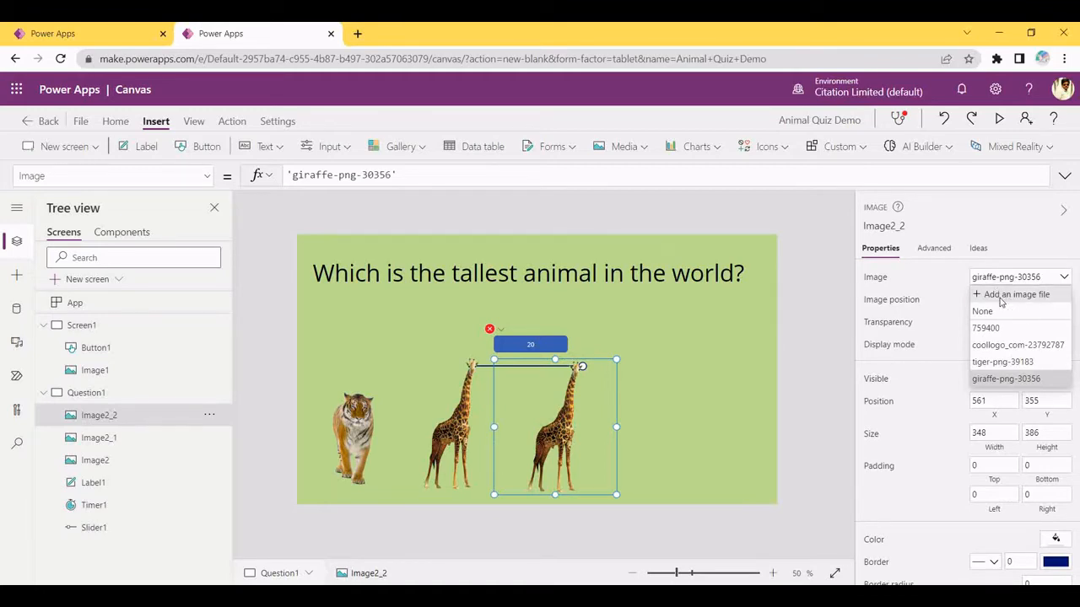
pyautogui.click(1004, 297)
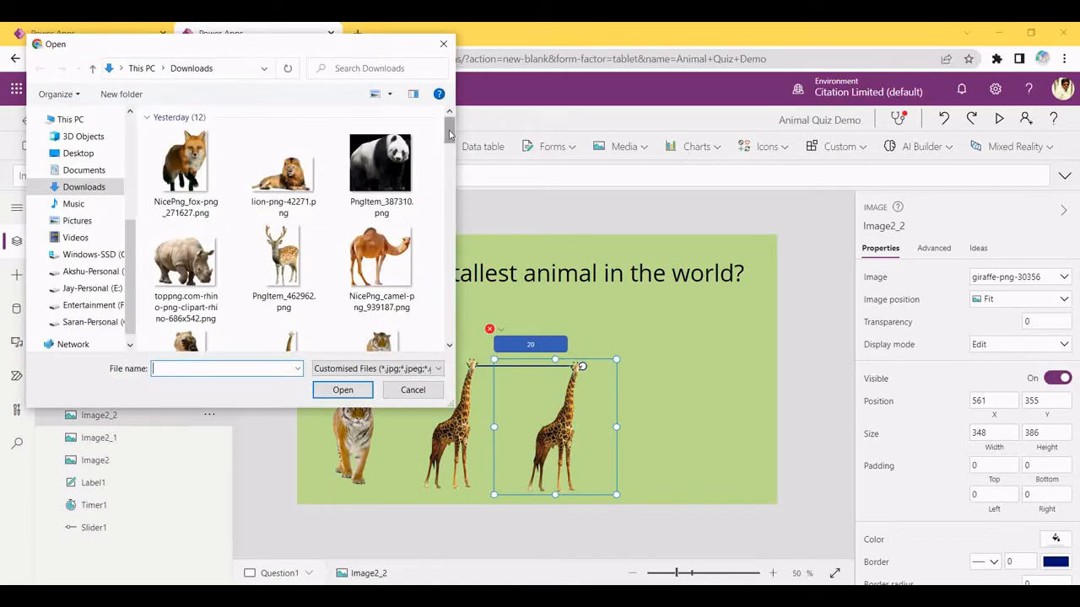
pyautogui.moveTo(450, 133)
pyautogui.mouseDown()
pyautogui.moveTo(449, 211)
pyautogui.moveTo(450, 137)
pyautogui.mouseUp()
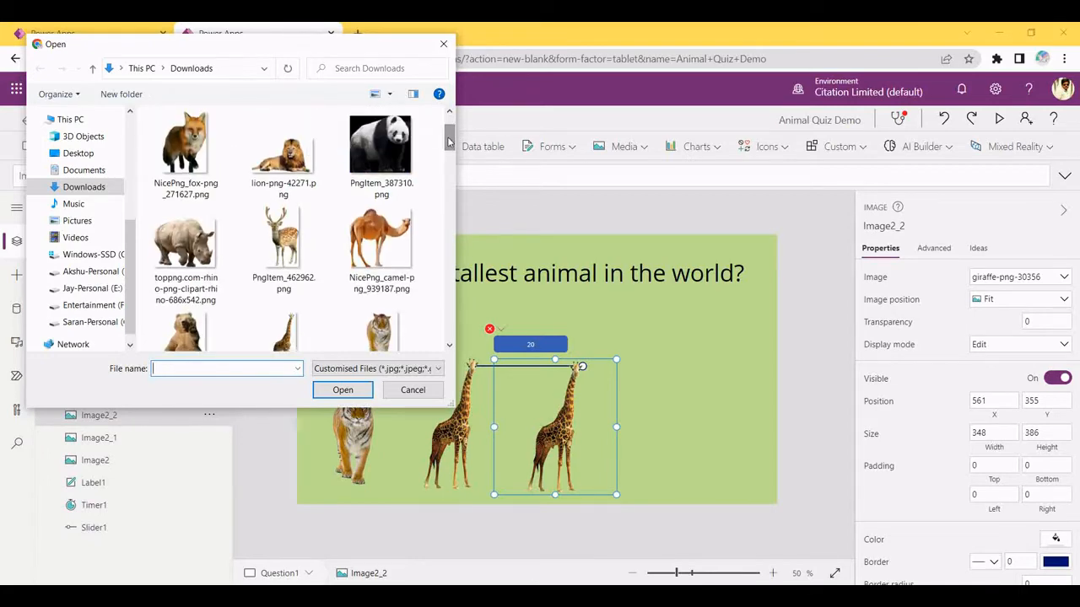
pyautogui.click(191, 236)
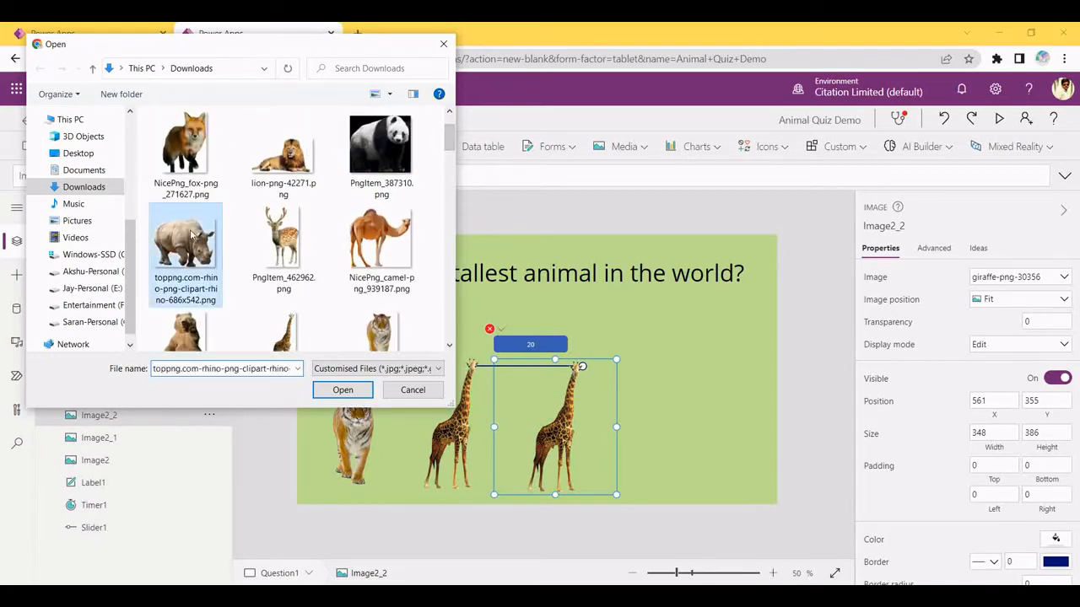
pyautogui.click(340, 390)
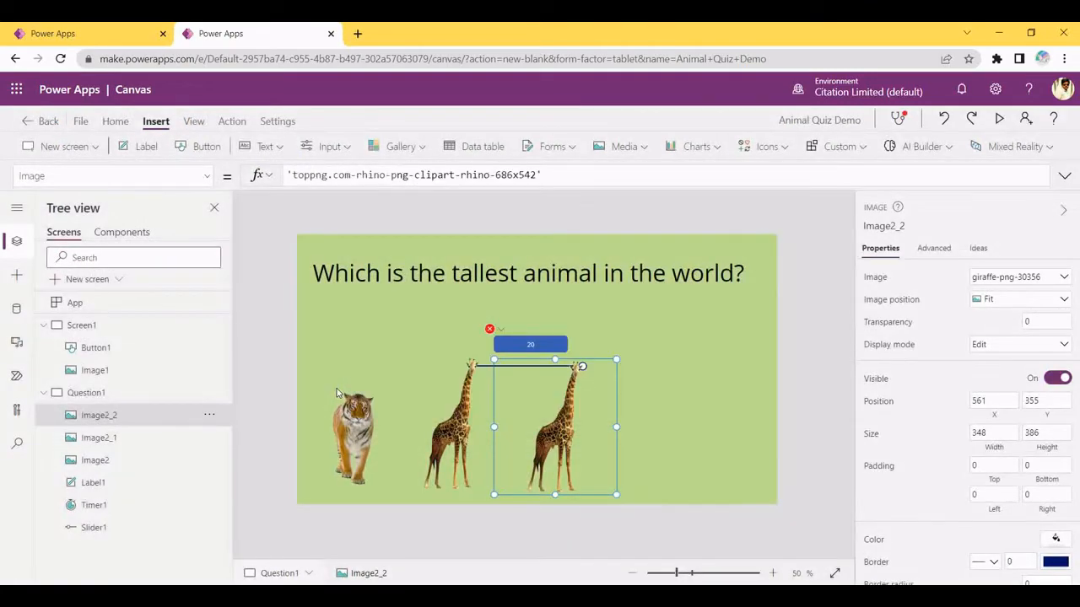
pyautogui.click(691, 405)
pyautogui.moveTo(600, 442); pyautogui.dragTo(618, 447)
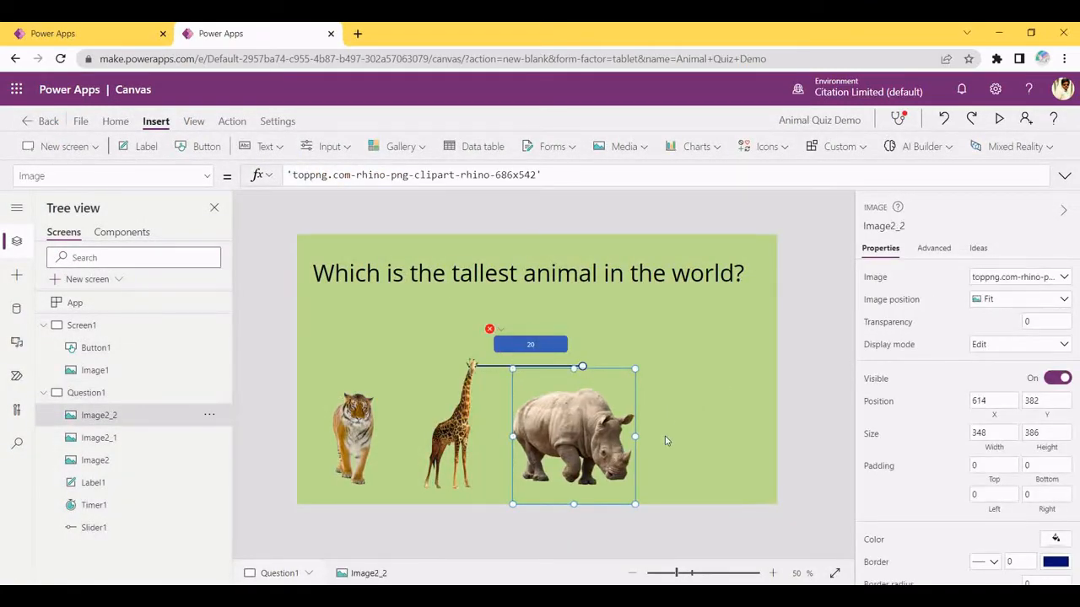
pyautogui.click(665, 439)
pyautogui.click(614, 442)
# Duplicate the rhino to the far right and load the deer picture PngItem_462962.png
pyautogui.hotkey('ctrl', 'c')
pyautogui.hotkey('ctrl', 'v')
pyautogui.moveTo(614, 442); pyautogui.dragTo(730, 448)
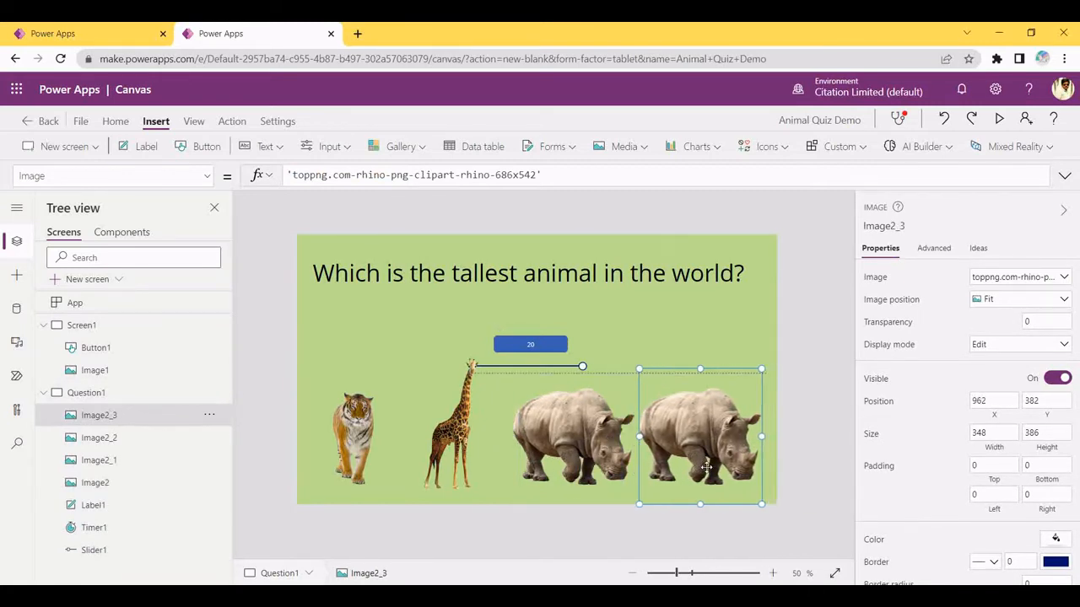
pyautogui.click(1035, 281)
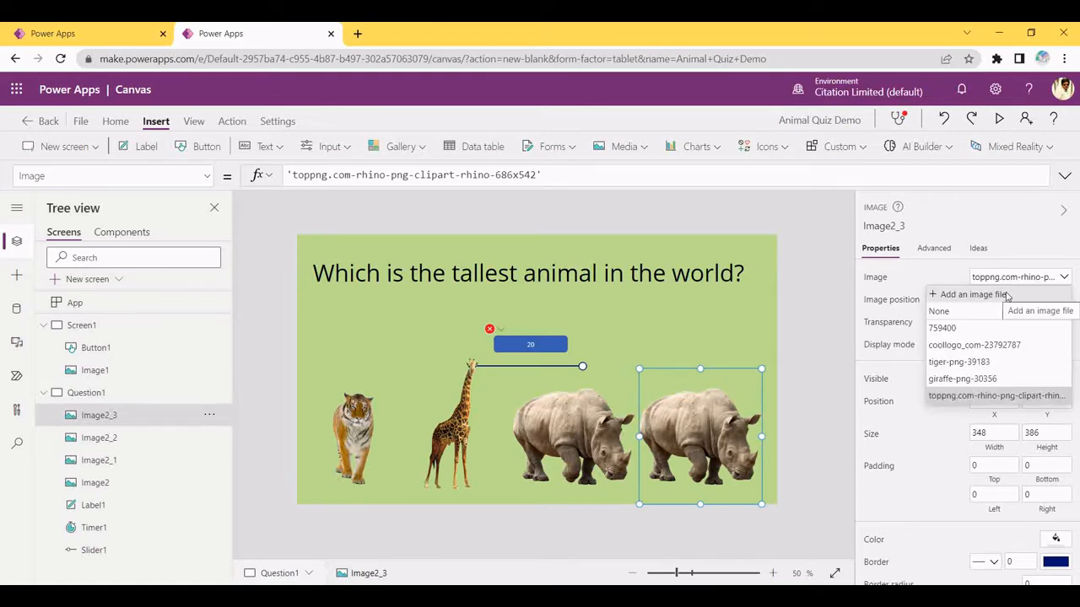
pyautogui.click(970, 295)
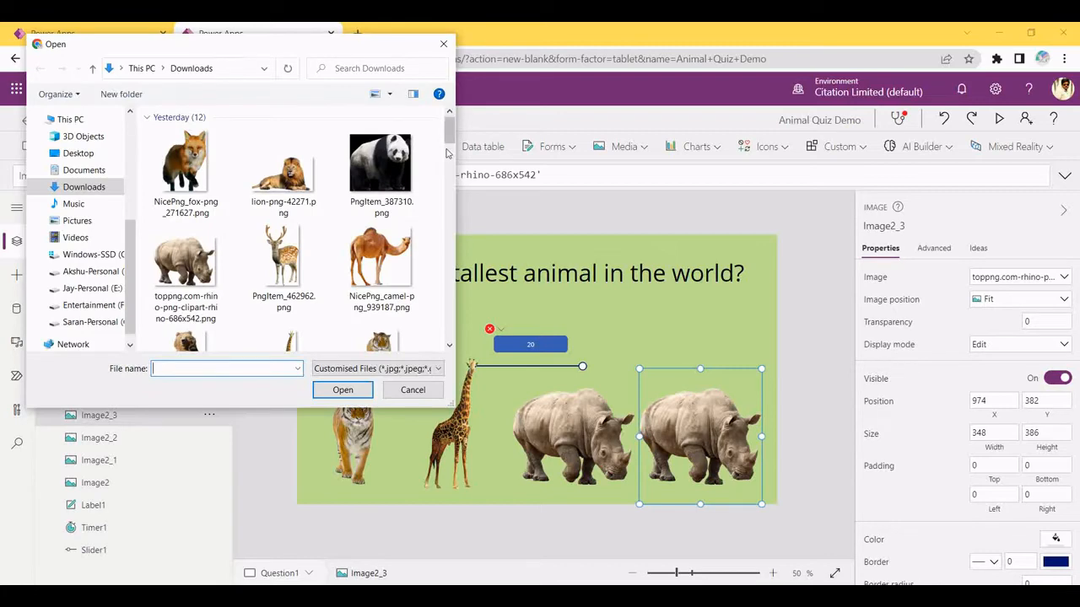
pyautogui.click(448, 153)
pyautogui.moveTo(448, 153); pyautogui.dragTo(448, 126)
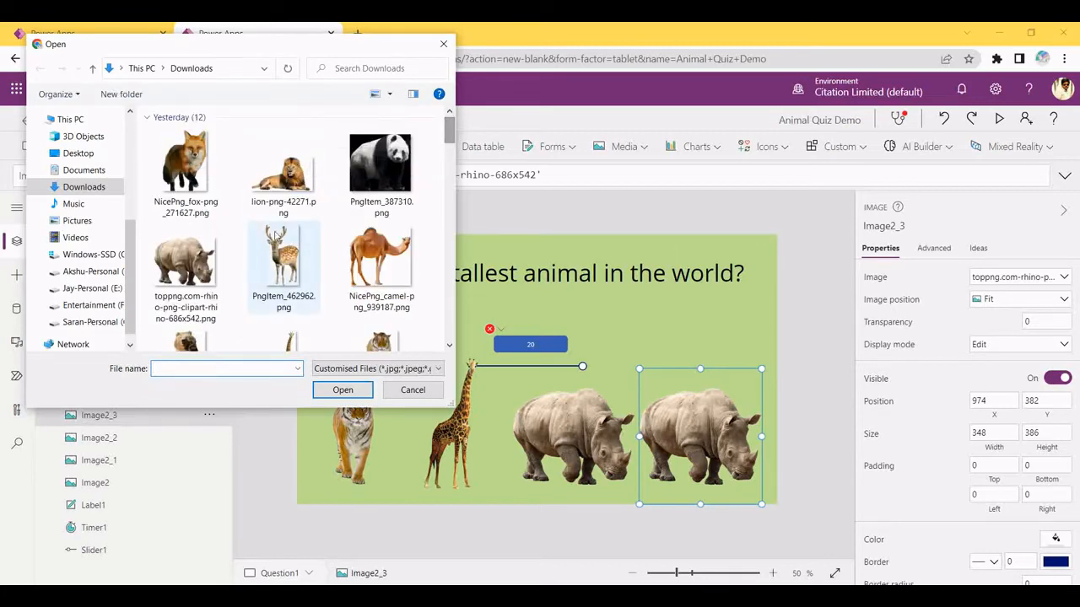
pyautogui.click(278, 260)
pyautogui.click(342, 390)
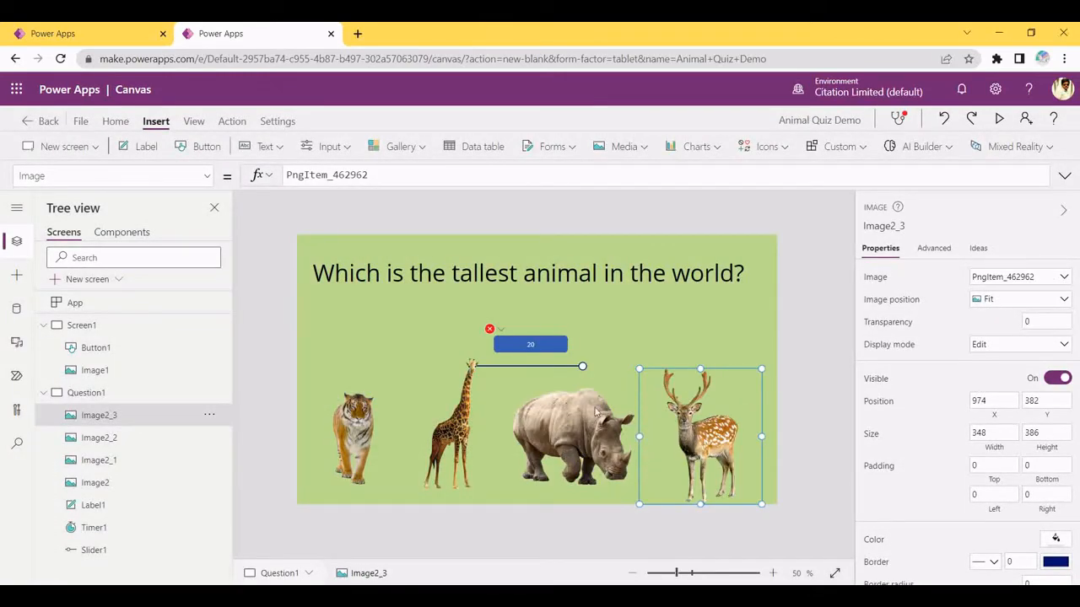
pyautogui.moveTo(701, 429); pyautogui.dragTo(697, 423)
pyautogui.click(658, 337)
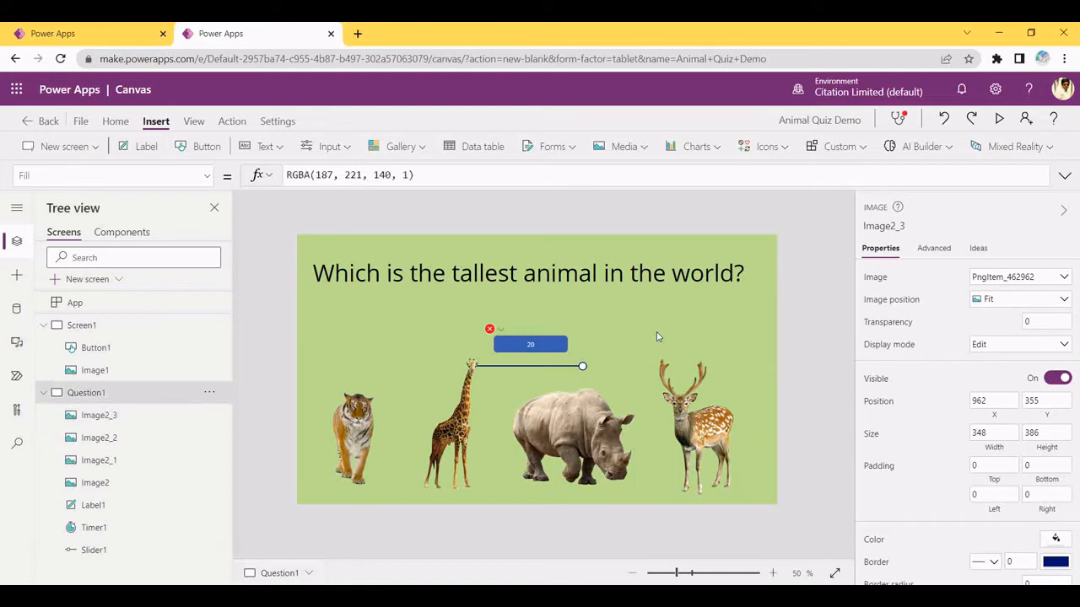
pyautogui.click(561, 340)
# Check the Step 8 scoring instructions in the quiz notes, then select the giraffe
pyautogui.click(354, 435)
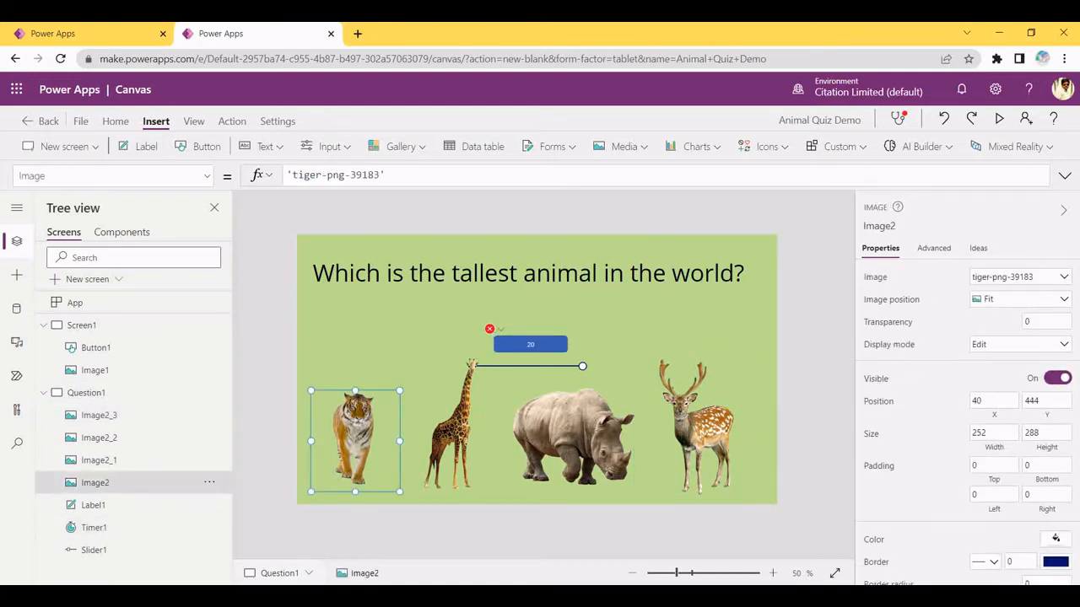
pyautogui.click(362, 595)
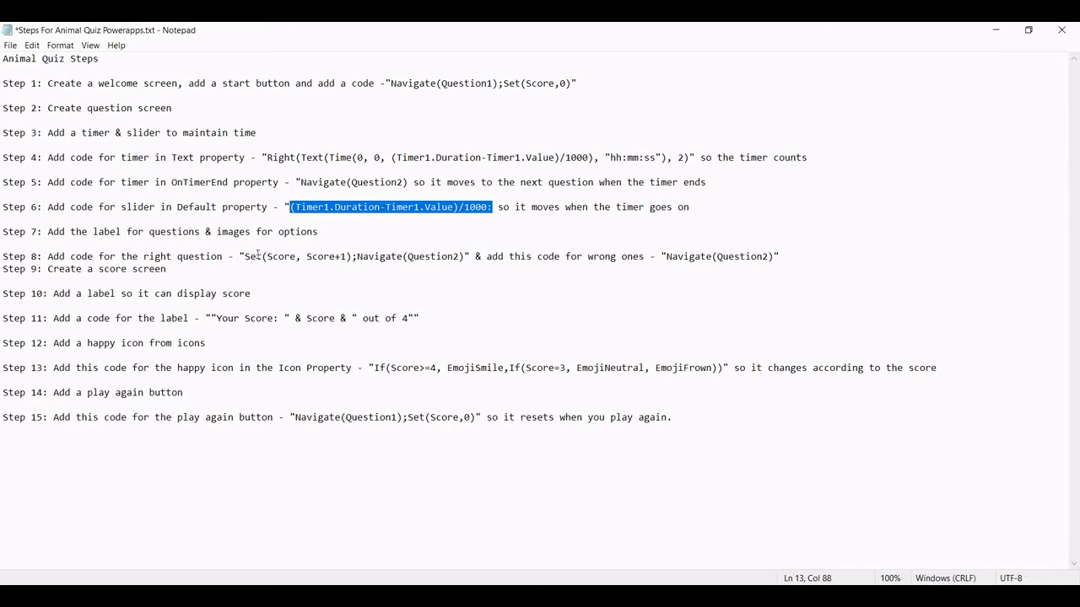
pyautogui.click(193, 256)
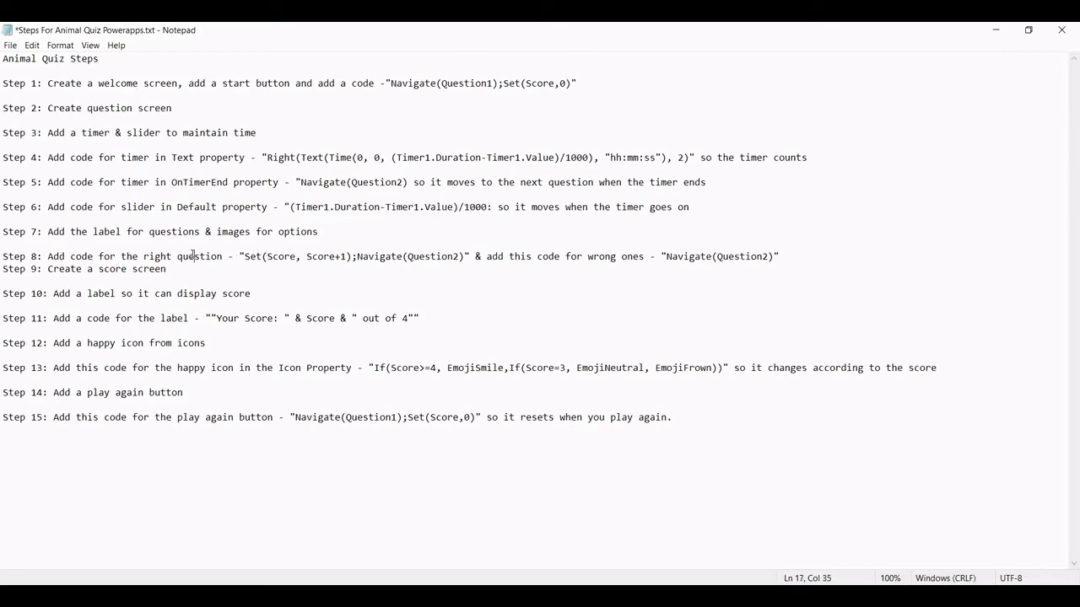
pyautogui.press('Left')
pyautogui.press('Left')
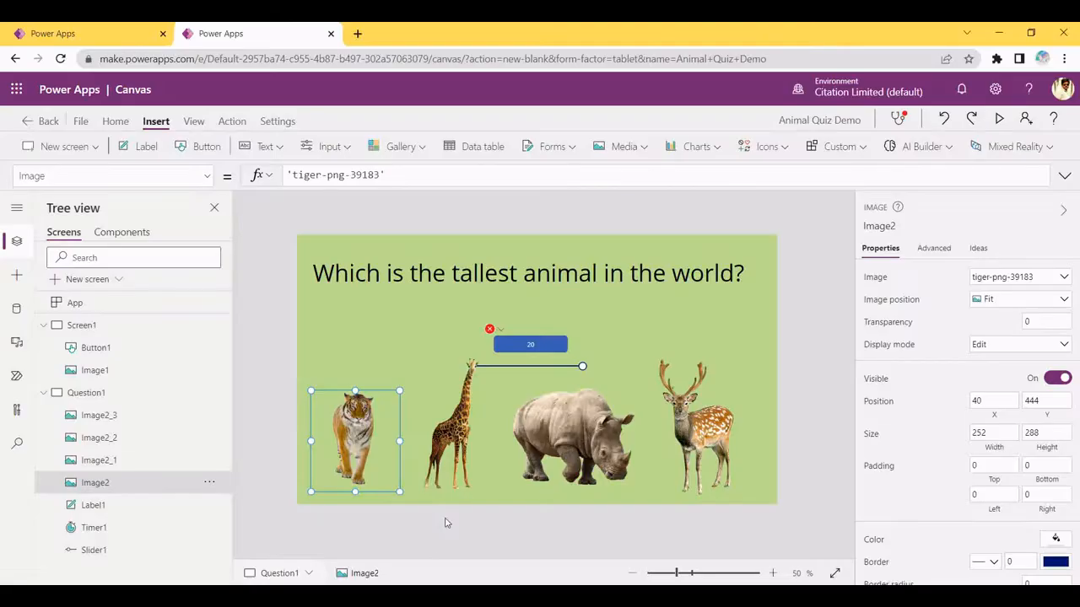
pyautogui.click(456, 472)
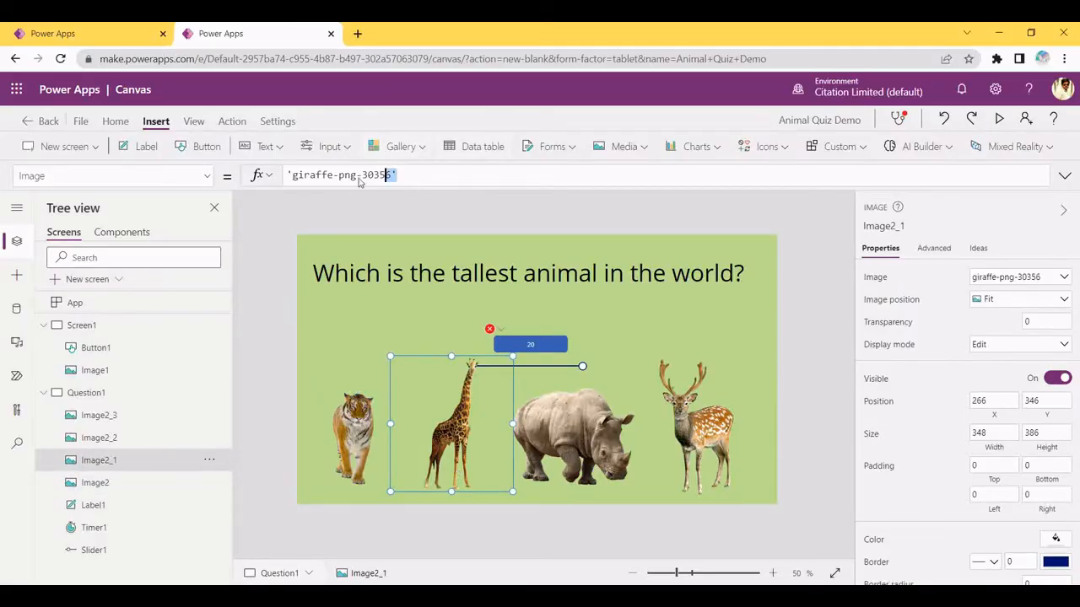
# Switch the giraffe's formula bar to OnSelect and clear its default false value
pyautogui.click(121, 177)
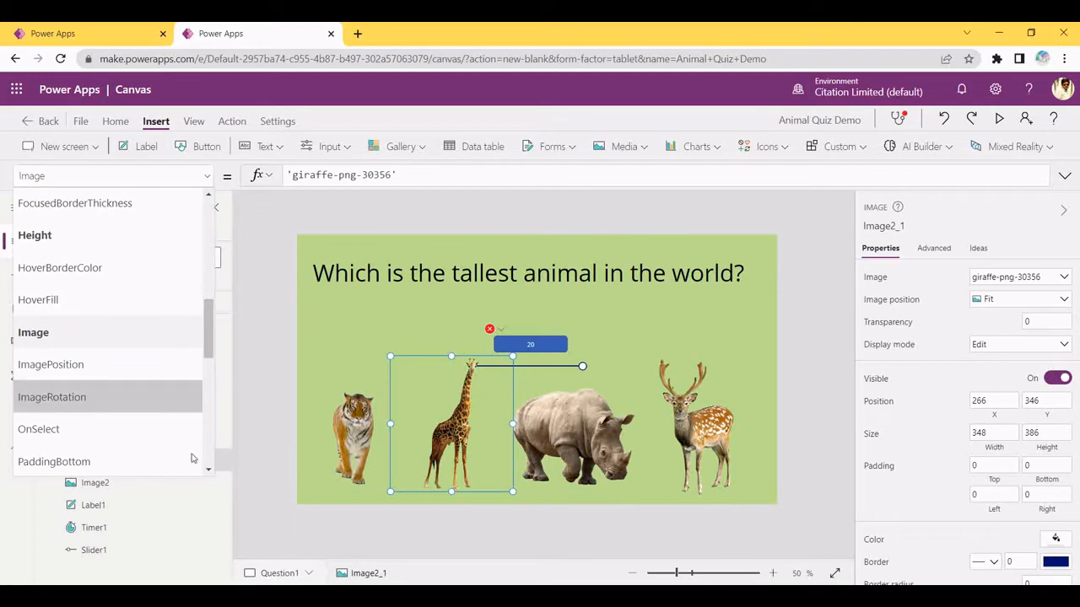
pyautogui.click(211, 335)
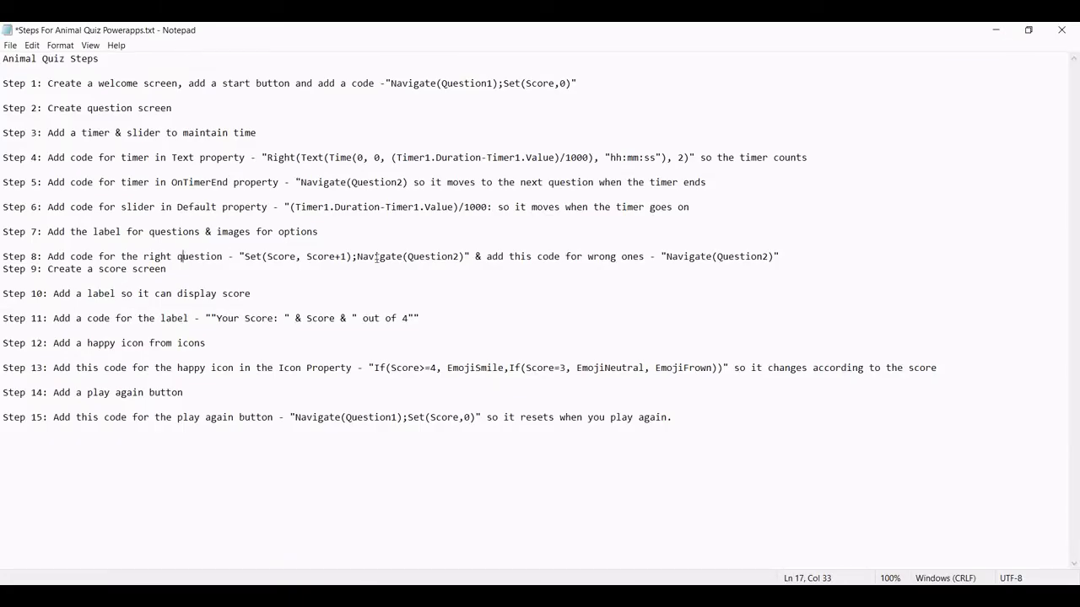
pyautogui.moveTo(261, 256); pyautogui.dragTo(706, 280)
pyautogui.click(576, 256)
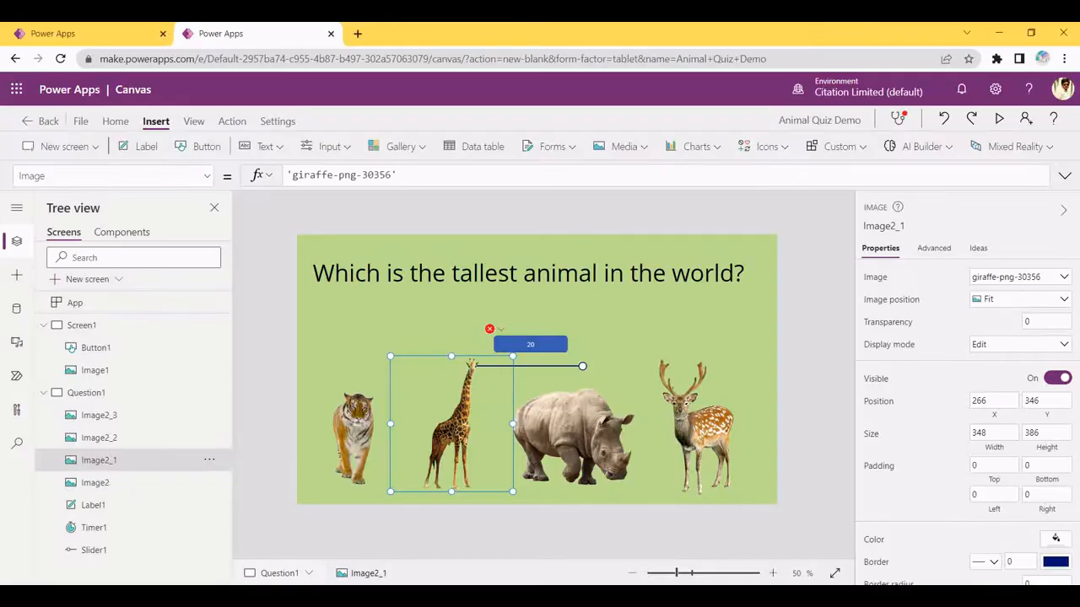
pyautogui.click(32, 175)
pyautogui.press('BackSpace')
pyautogui.write('OnSelect')
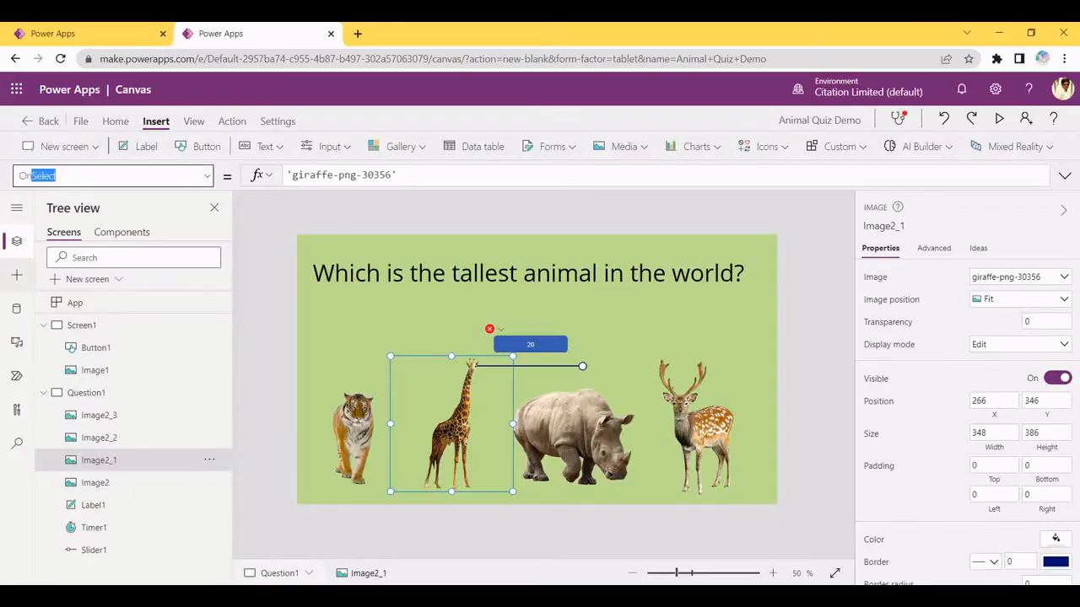
pyautogui.click(92, 176)
pyautogui.click(391, 176)
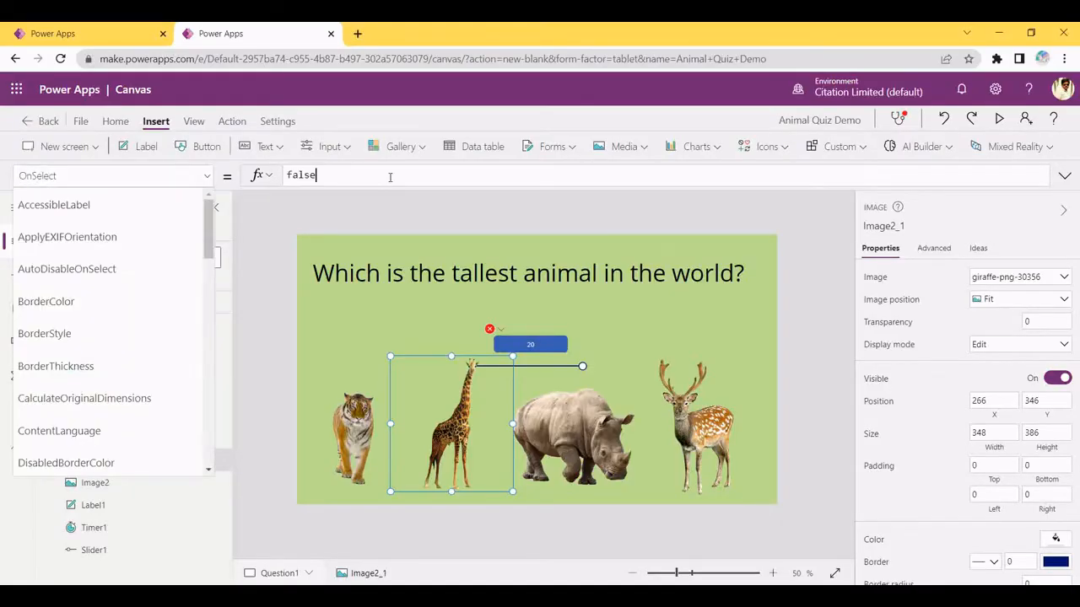
pyautogui.click(54, 176)
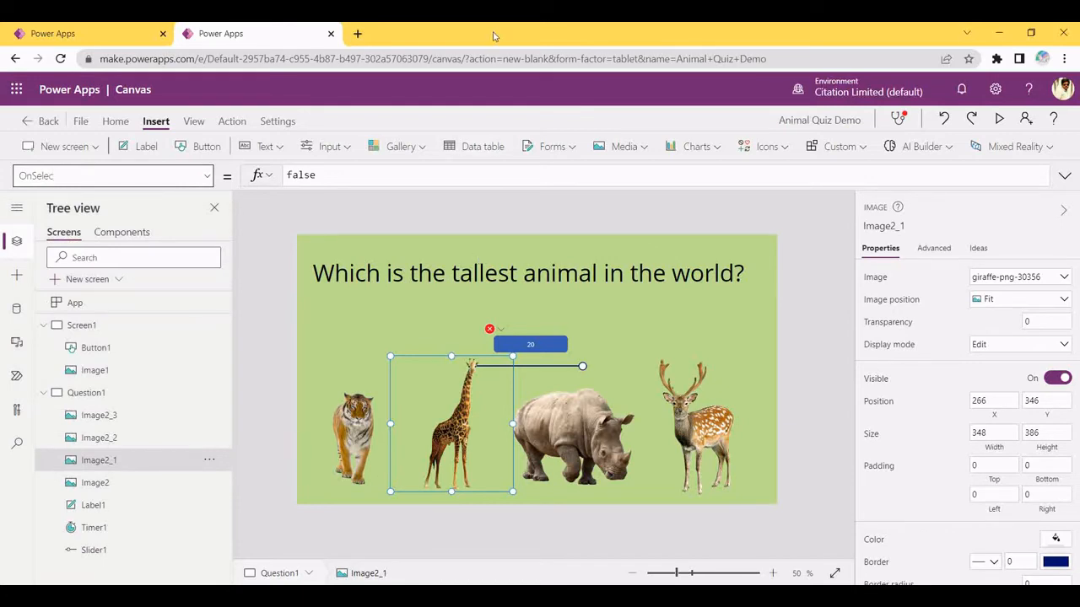
pyautogui.click(390, 176)
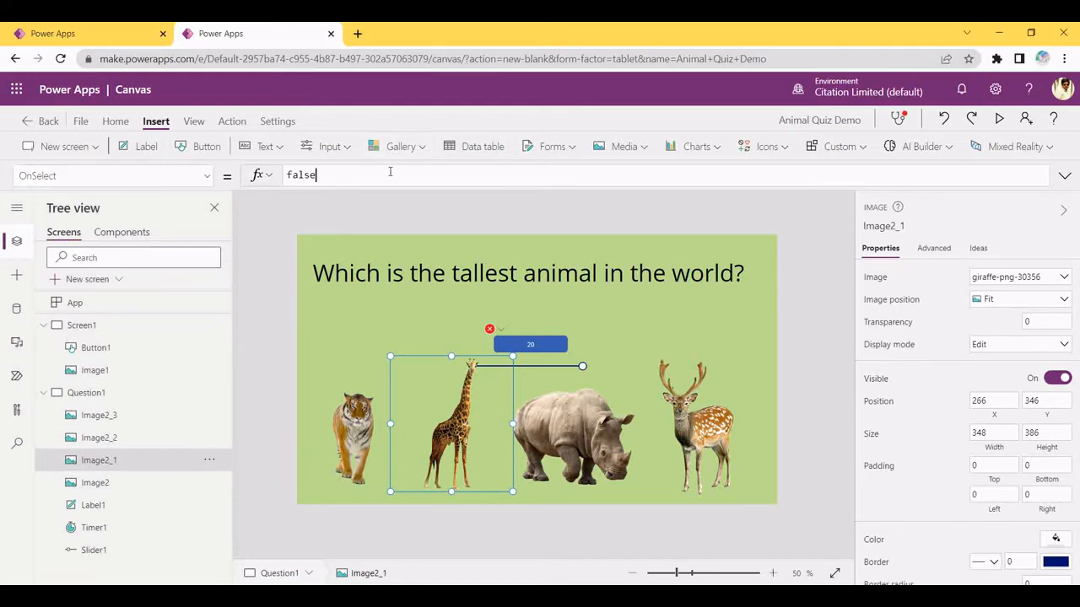
pyautogui.press('BackSpace')
pyautogui.press('BackSpace')
pyautogui.press('BackSpace')
pyautogui.press('BackSpace')
pyautogui.press('BackSpace')
# Copy Set(Score, Score+1);Navigate(Question2) from the Step 8 notes into the giraffe's OnSelect
pyautogui.hotkey('alt', 'Tab')
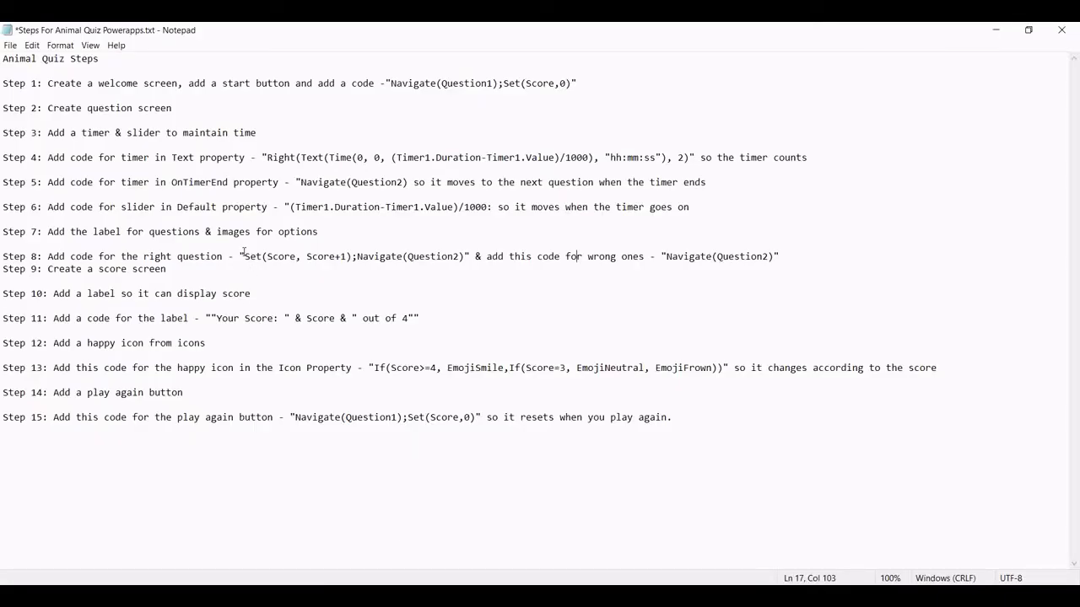
pyautogui.moveTo(244, 256); pyautogui.dragTo(462, 260)
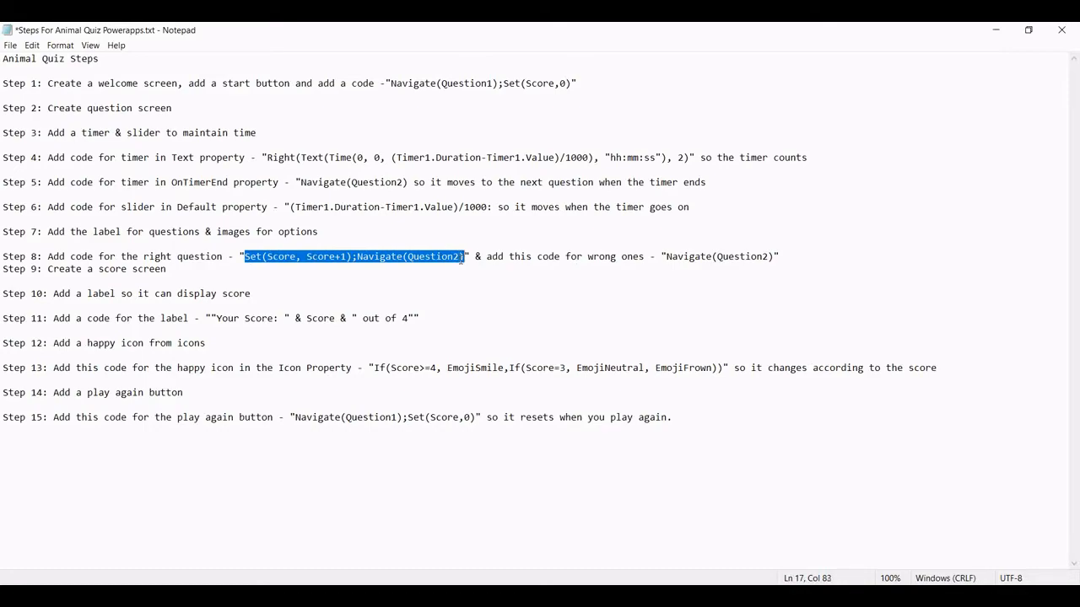
pyautogui.hotkey('ctrl', 'c')
pyautogui.hotkey('alt', 'Tab')
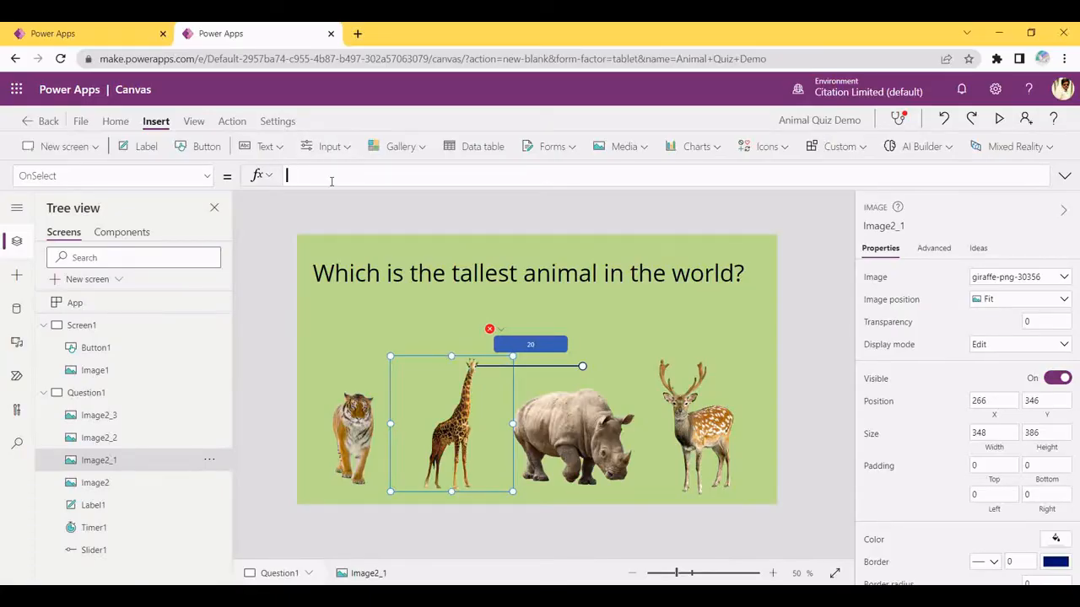
pyautogui.hotkey('ctrl', 'v')
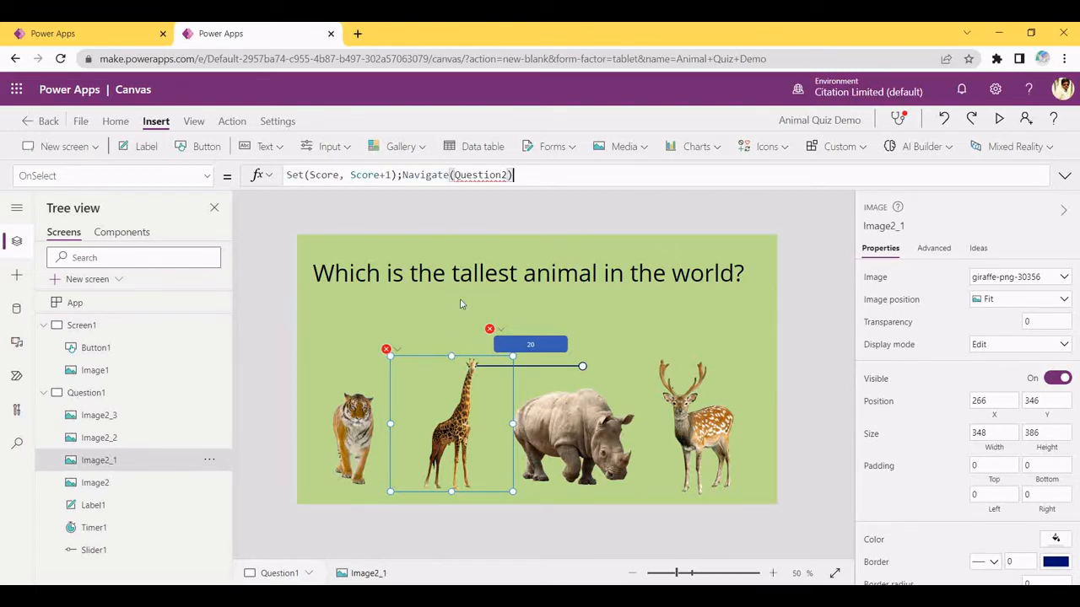
# Select the tiger and highlight the Step 8 wrong-answer code in Notepad
pyautogui.click(374, 416)
pyautogui.hotkey('alt', 'Tab')
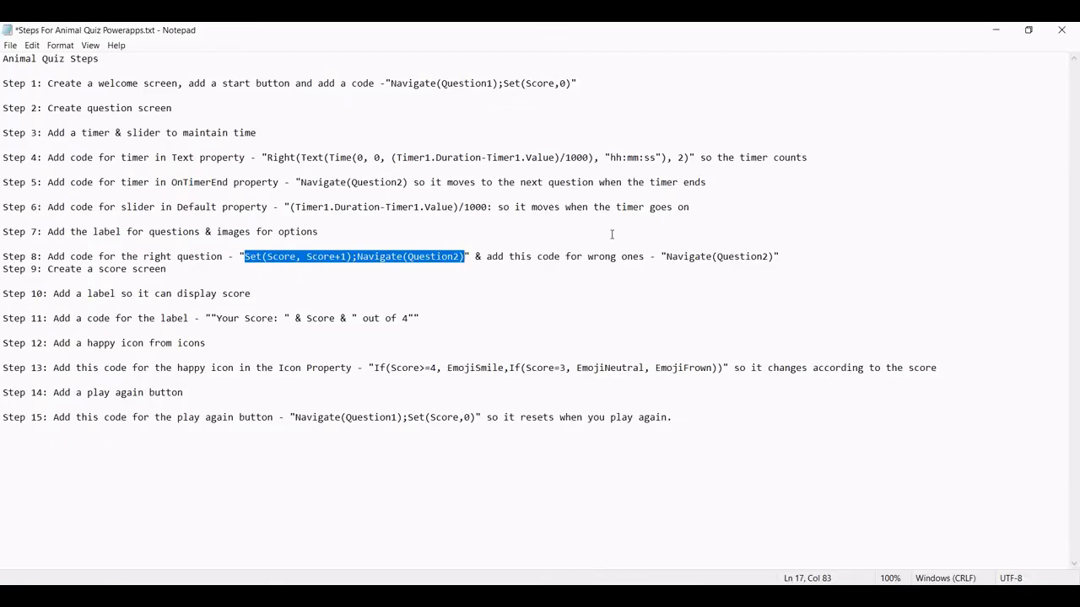
pyautogui.moveTo(666, 255)
pyautogui.mouseDown()
pyautogui.moveTo(774, 256)
pyautogui.moveTo(8, 256)
pyautogui.moveTo(668, 257)
pyautogui.mouseUp()
# Set the tiger image's OnSelect to Navigate(Question2)
pyautogui.click(775, 254)
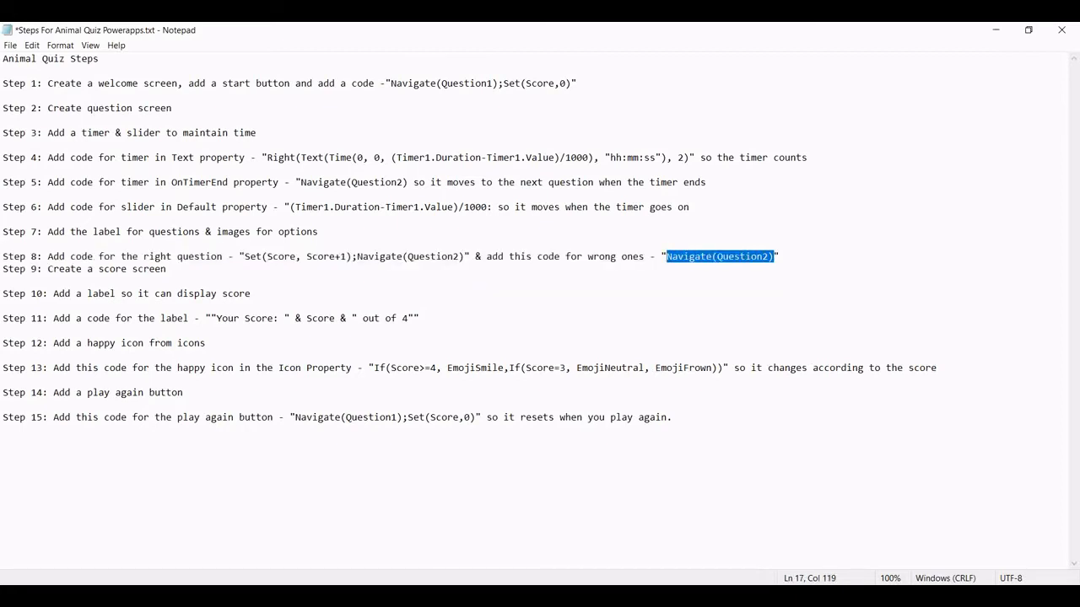
pyautogui.hotkey('alt', 'Tab')
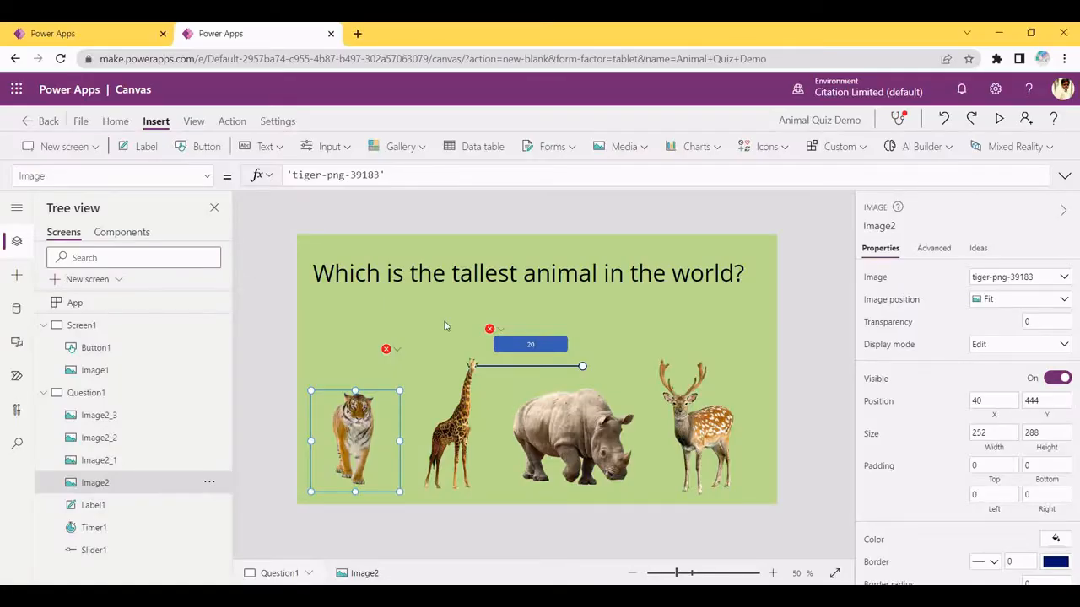
pyautogui.click(457, 416)
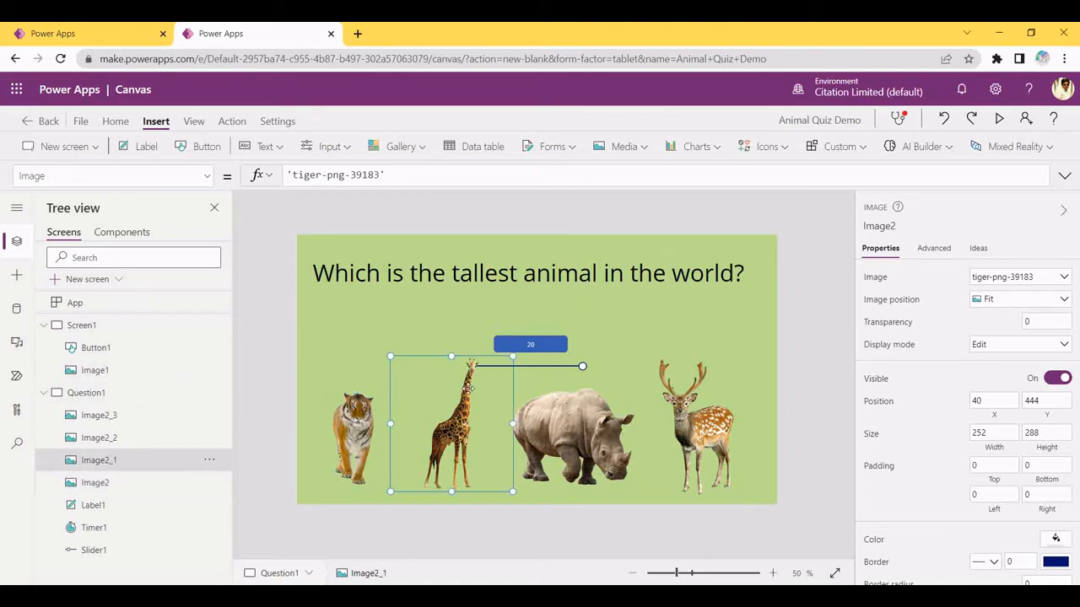
pyautogui.click(364, 436)
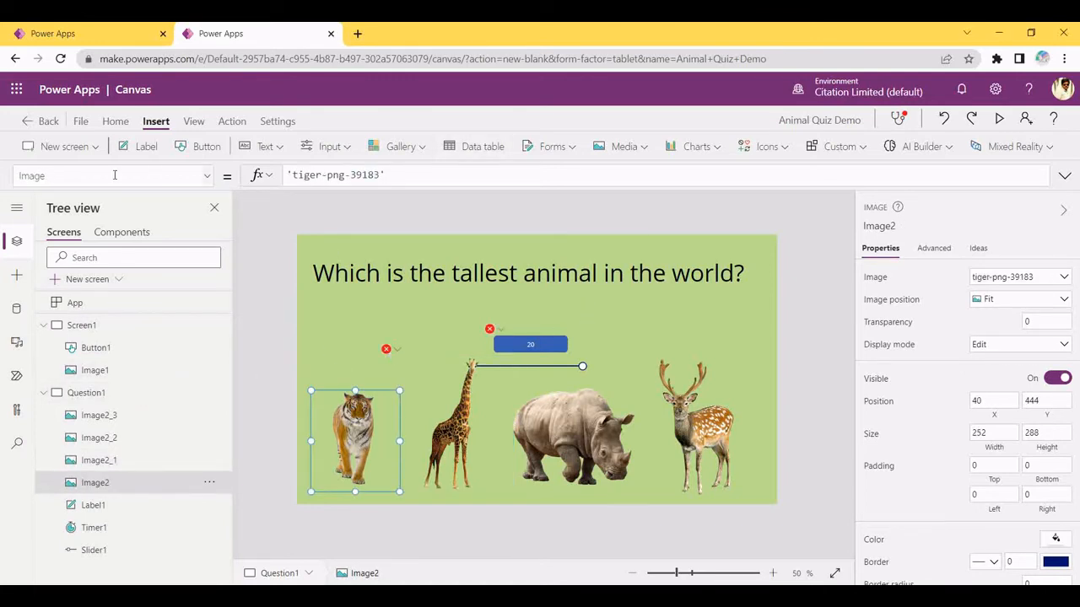
pyautogui.click(31, 175)
pyautogui.write('OnSelect')
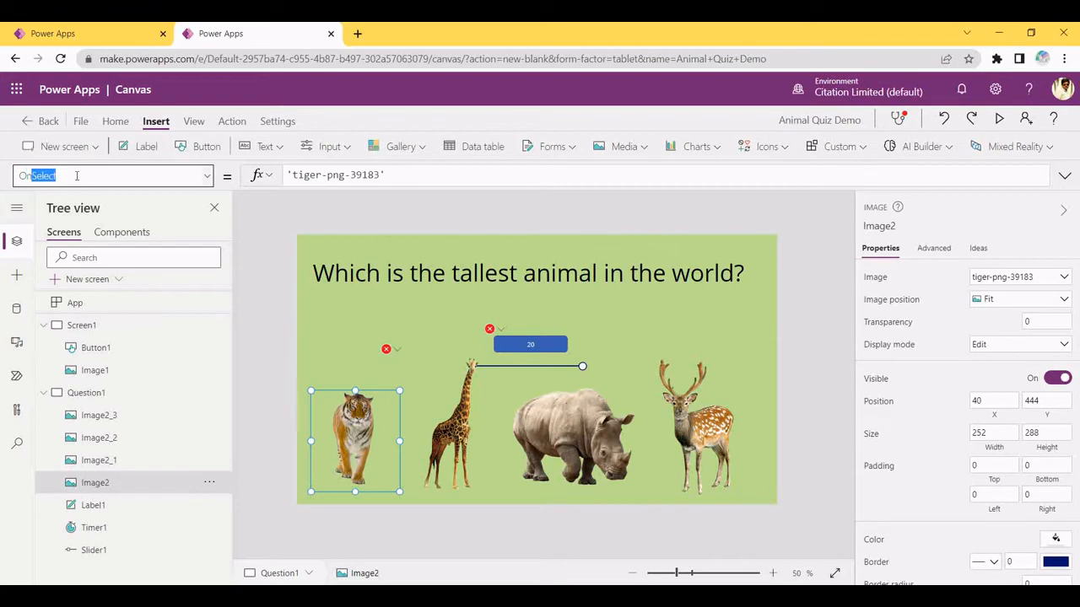
pyautogui.click(428, 174)
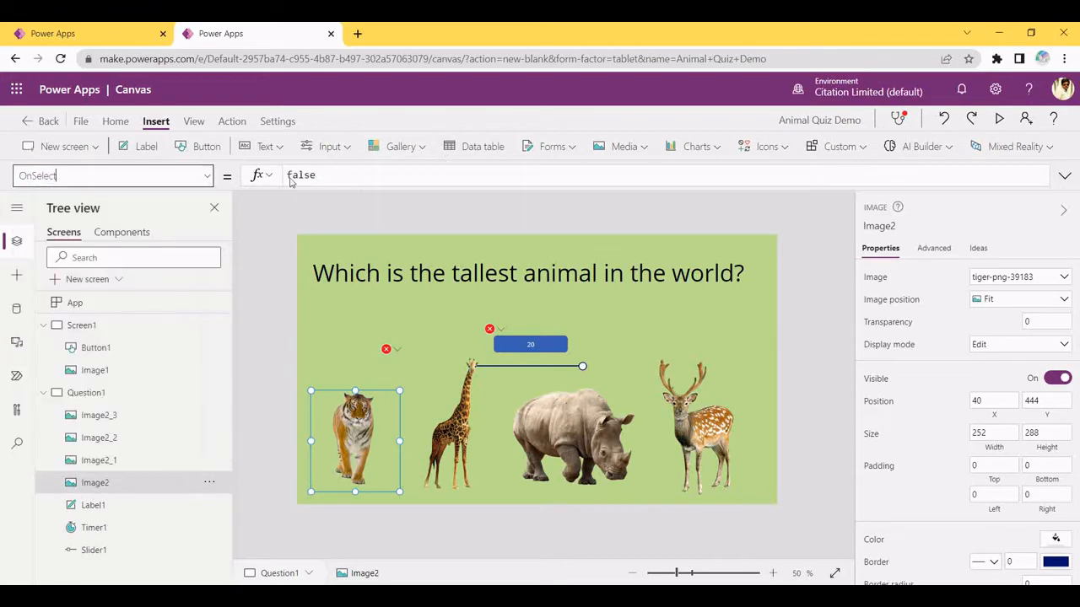
pyautogui.hotkey('ctrl', 'a')
pyautogui.hotkey('ctrl', 'v')
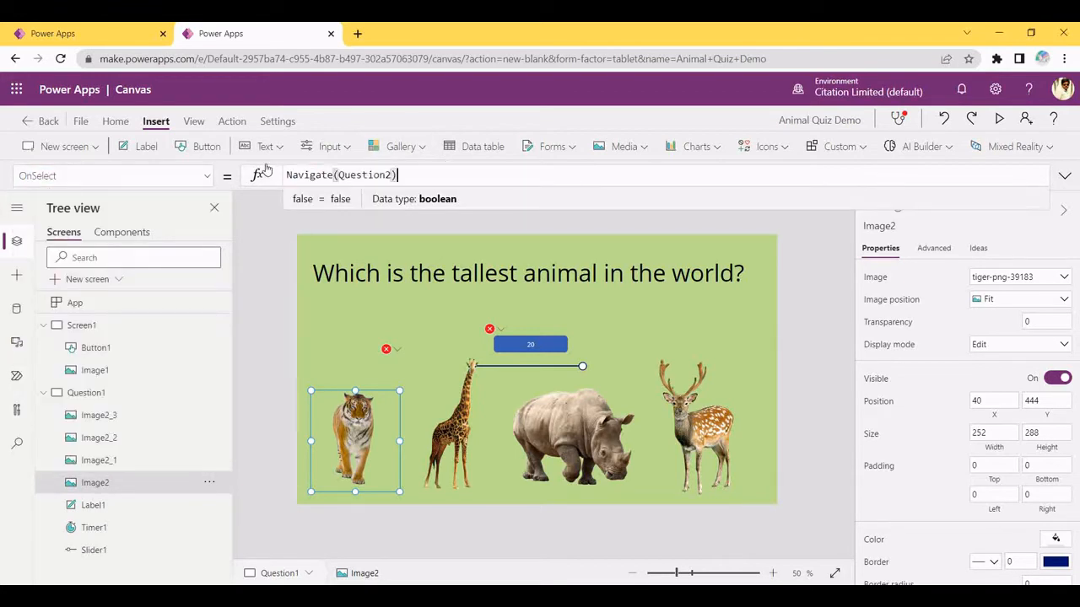
# Replace the rhino image's OnSelect false value with Navigate(Question2)
pyautogui.click(567, 428)
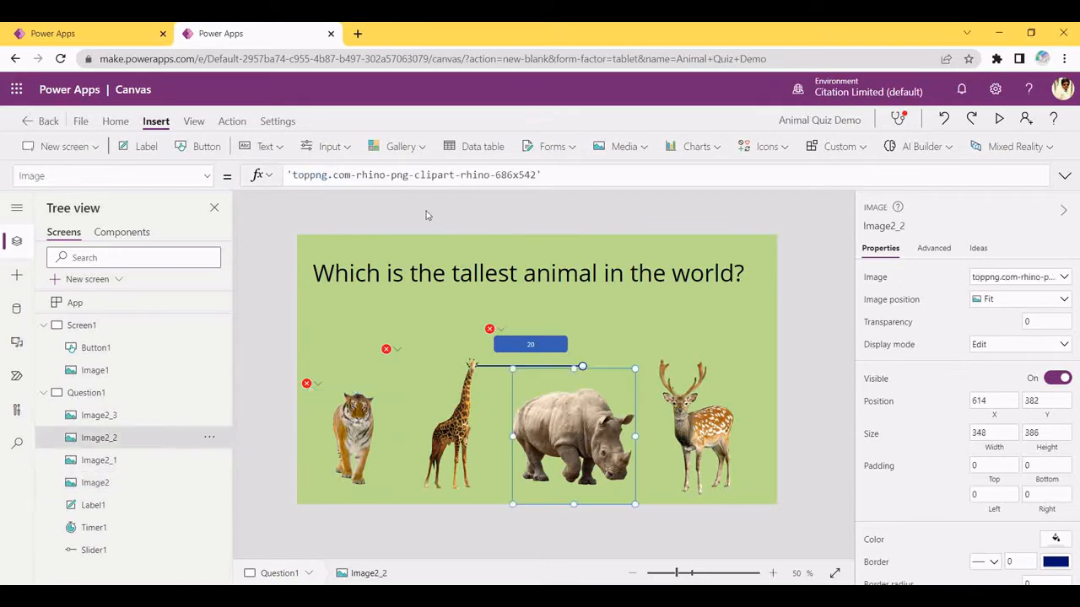
pyautogui.click(101, 175)
pyautogui.write('OnSelect')
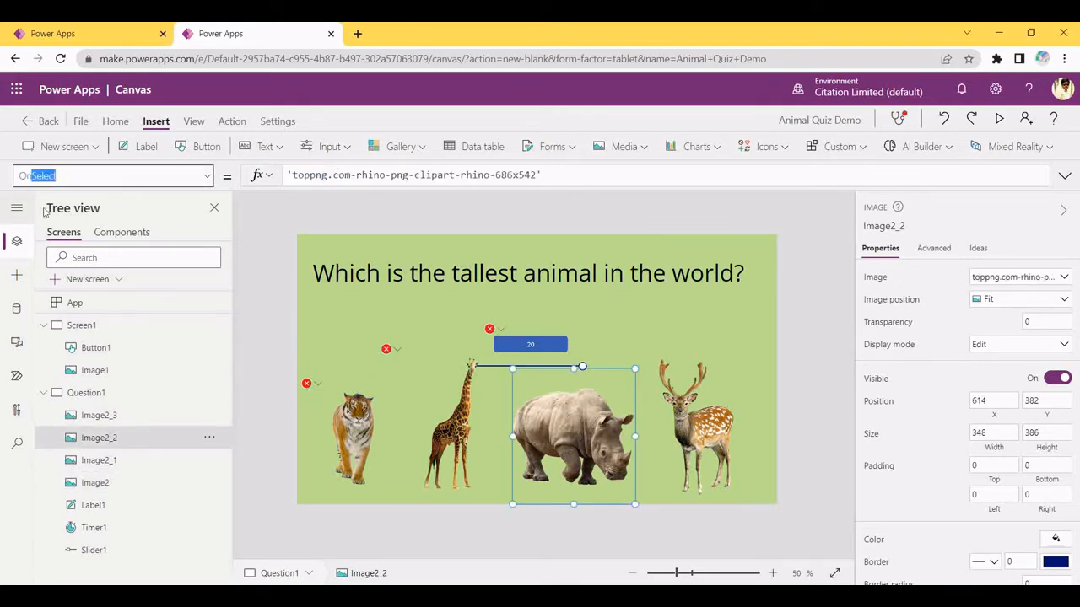
pyautogui.click(70, 180)
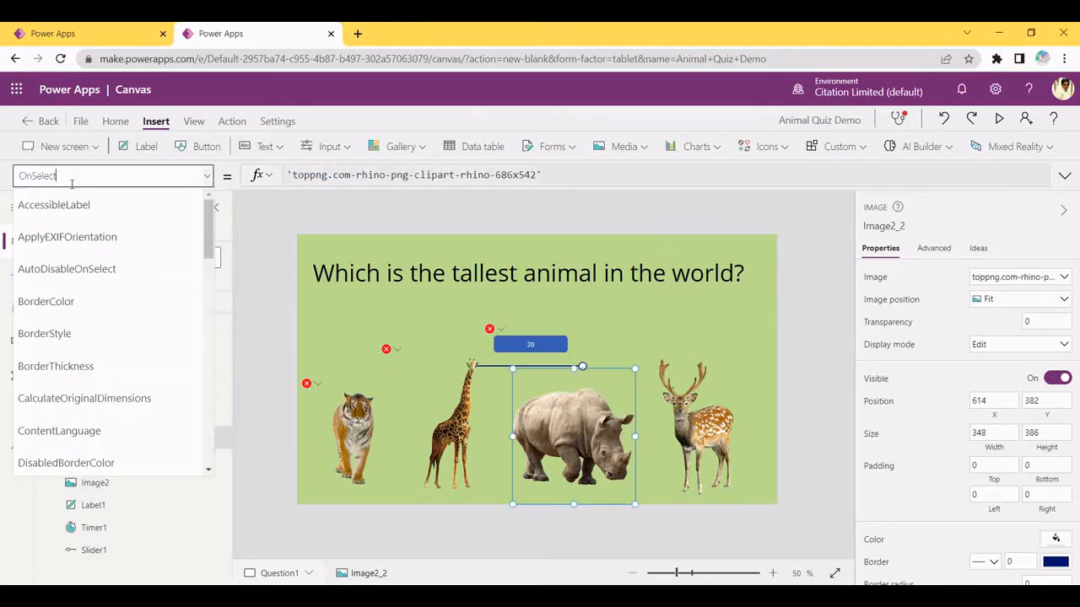
pyautogui.click(473, 183)
pyautogui.click(433, 183)
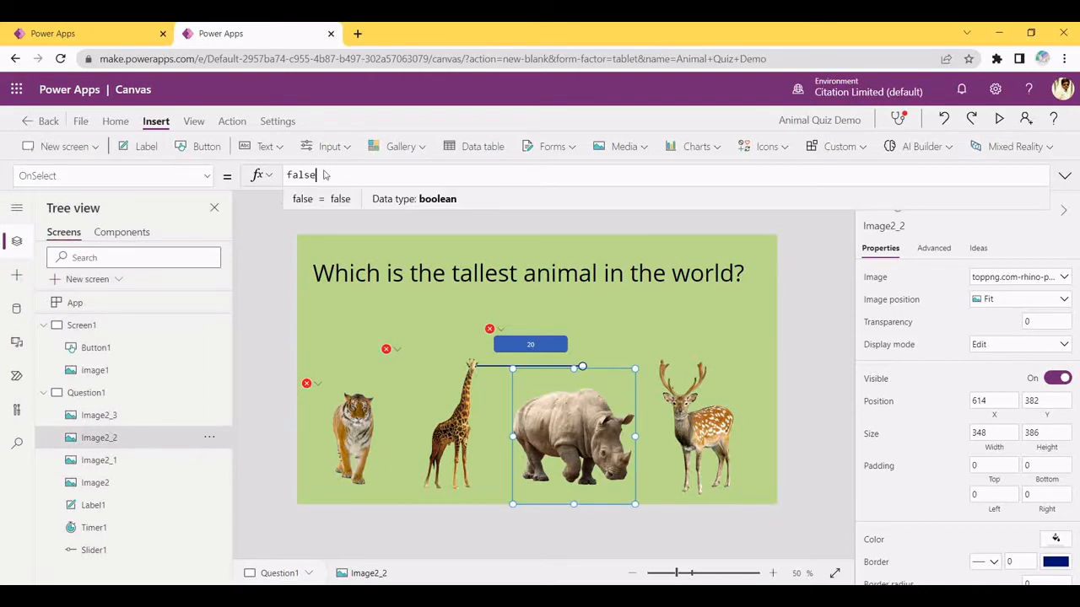
pyautogui.moveTo(317, 174); pyautogui.dragTo(270, 182)
pyautogui.hotkey('ctrl', 'v')
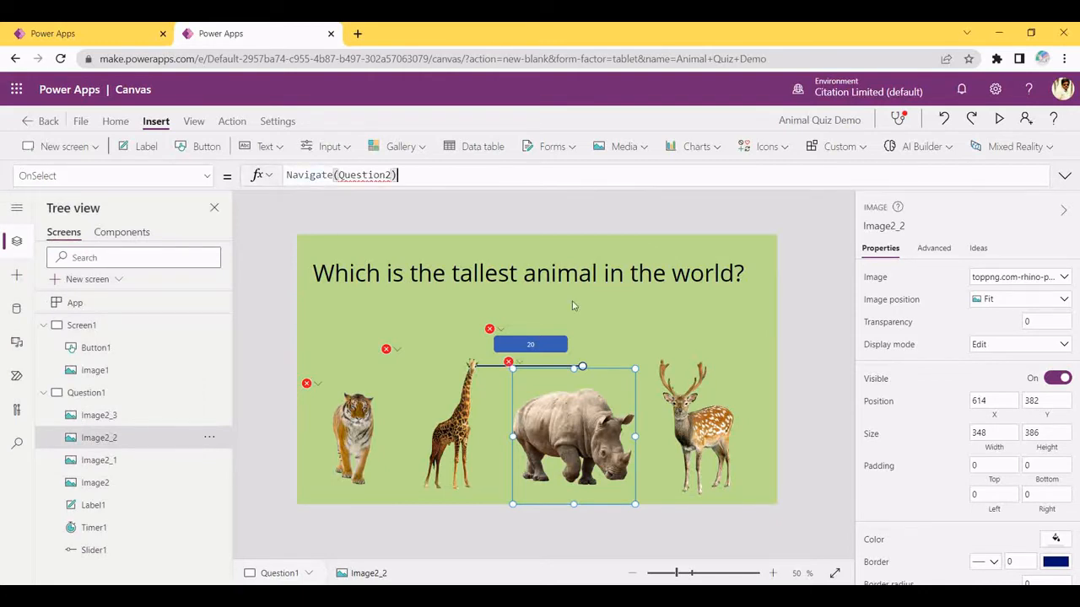
# Set the deer's OnSelect to Navigate(Question2), then recheck the giraffe and tiger formulas
pyautogui.click(715, 428)
pyautogui.click(15, 175)
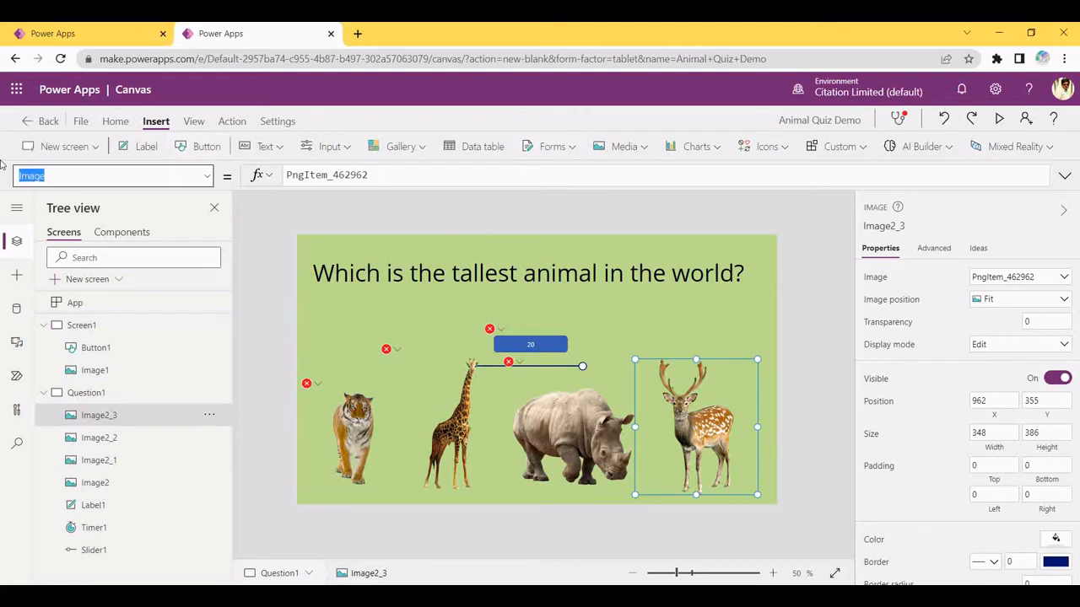
pyautogui.write('OnSelect')
pyautogui.click(398, 173)
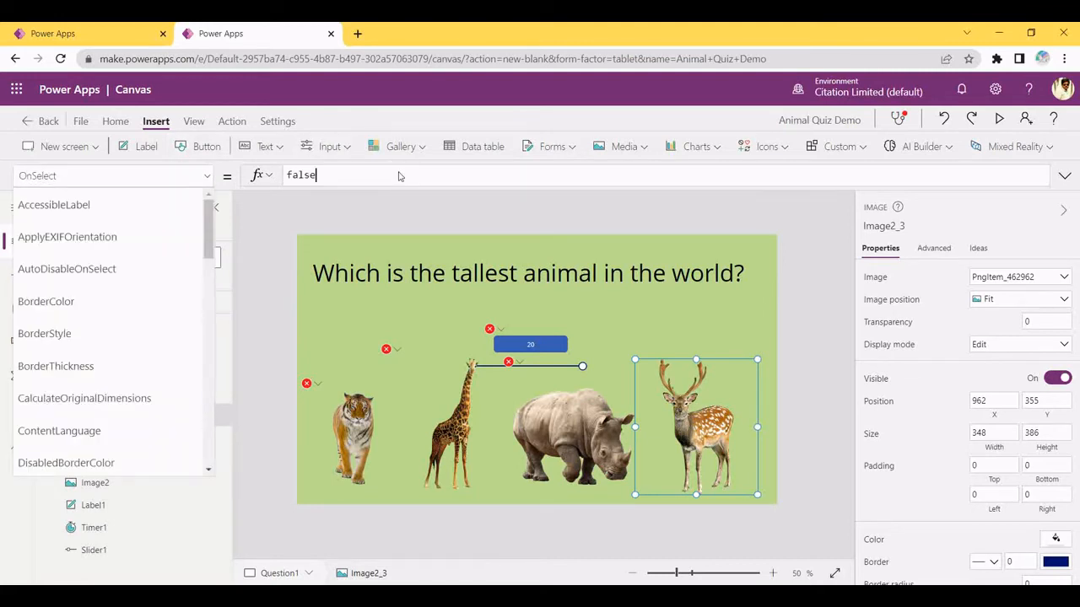
pyautogui.doubleClick(313, 174)
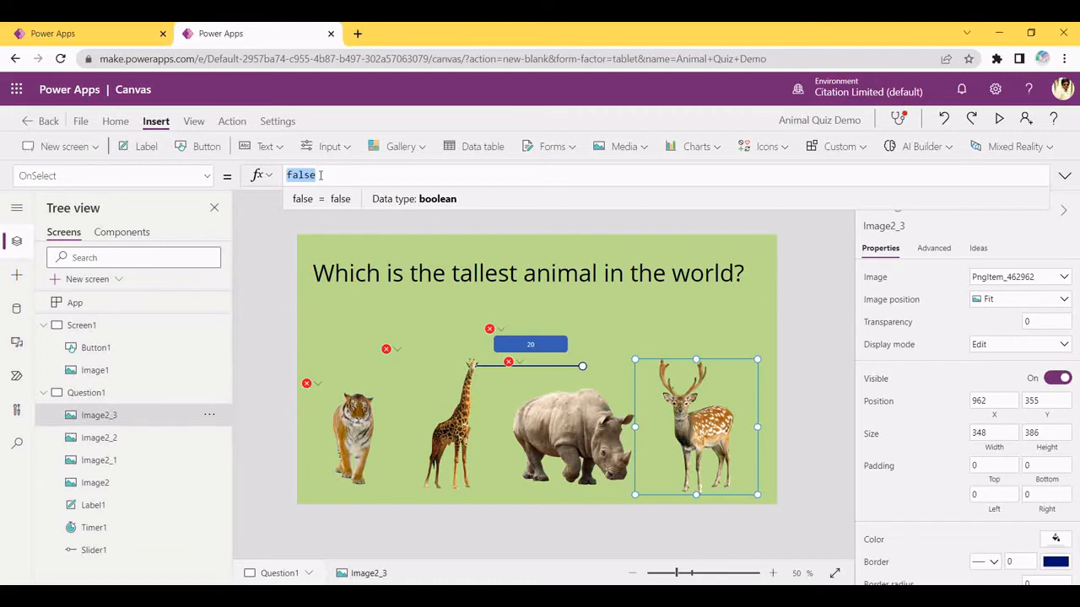
pyautogui.hotkey('ctrl', 'v')
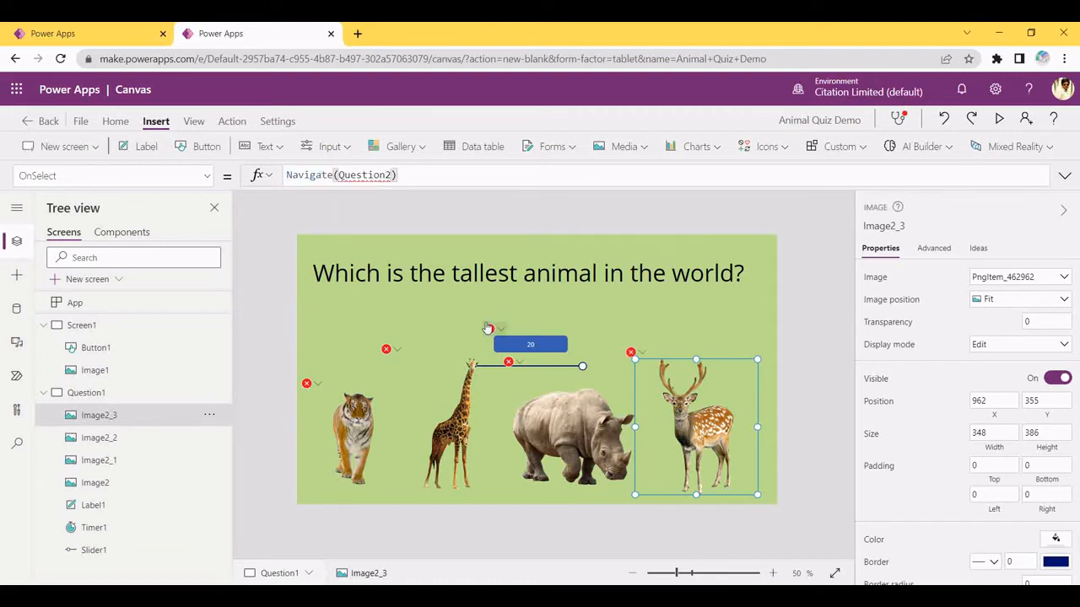
pyautogui.click(509, 391)
pyautogui.click(610, 329)
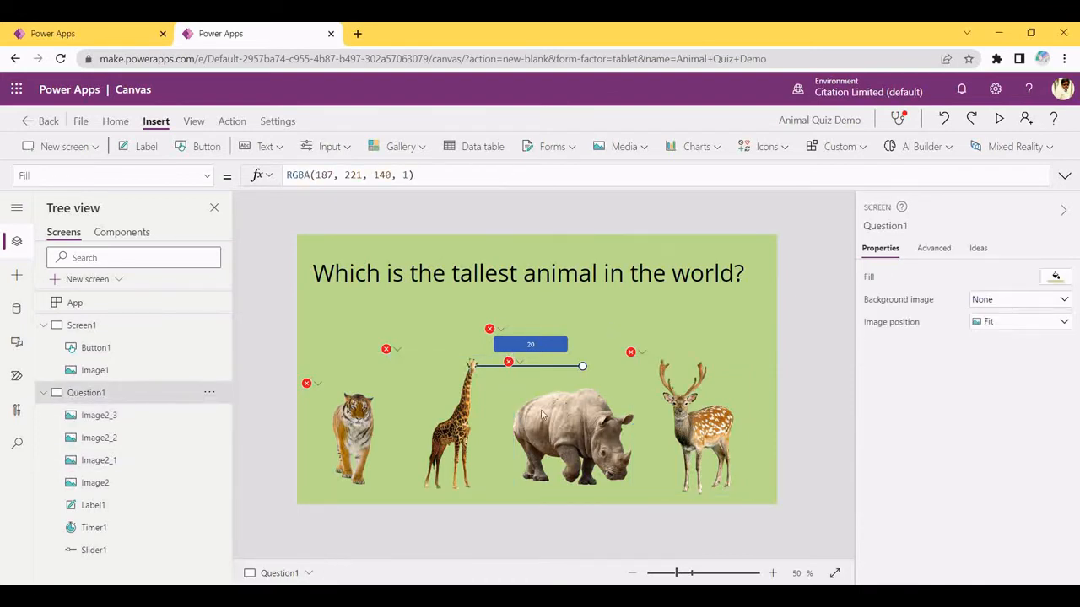
pyautogui.click(449, 438)
pyautogui.click(352, 435)
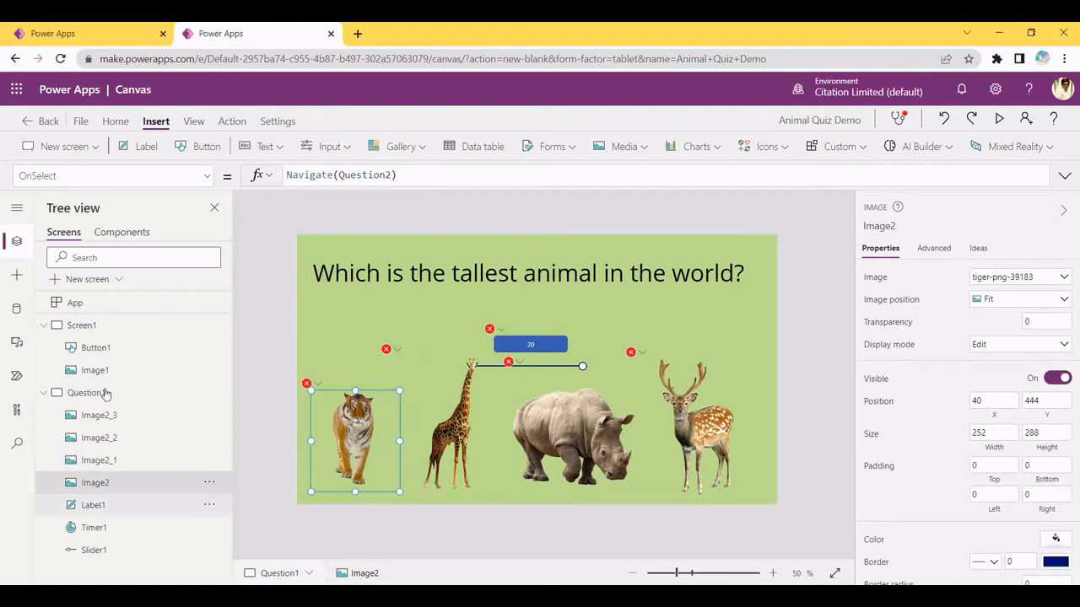
# Add a new blank screen to the app
pyautogui.click(84, 148)
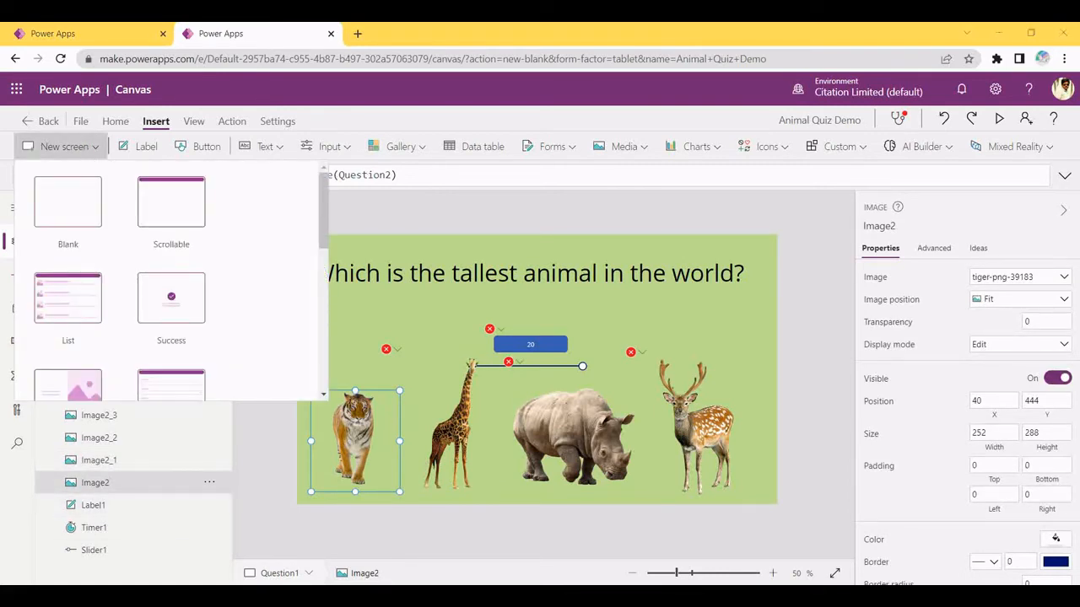
pyautogui.hotkey('alt', 'Tab')
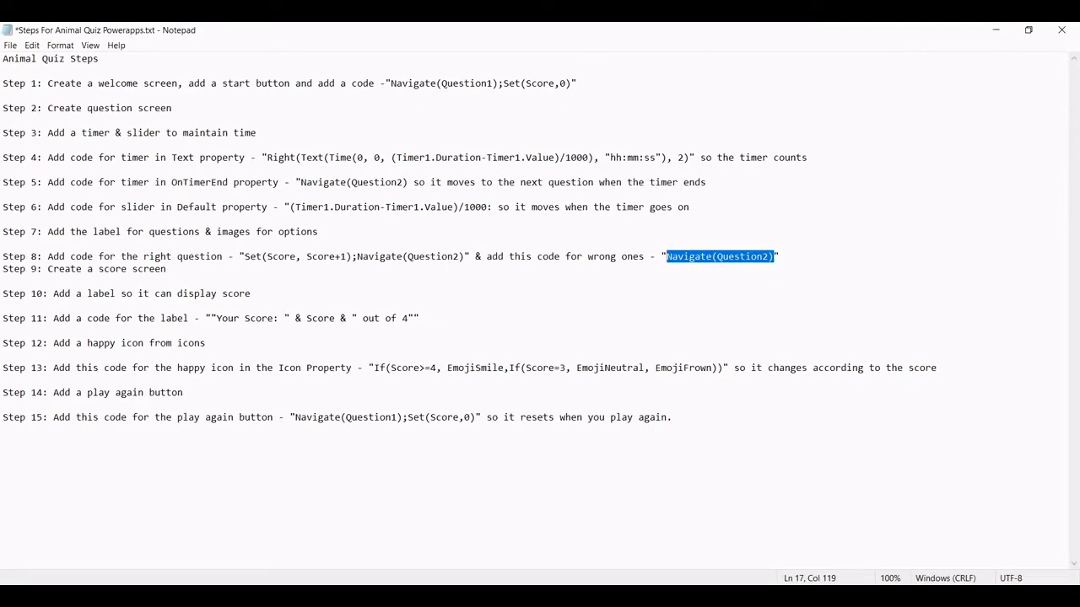
pyautogui.hotkey('alt', 'Tab')
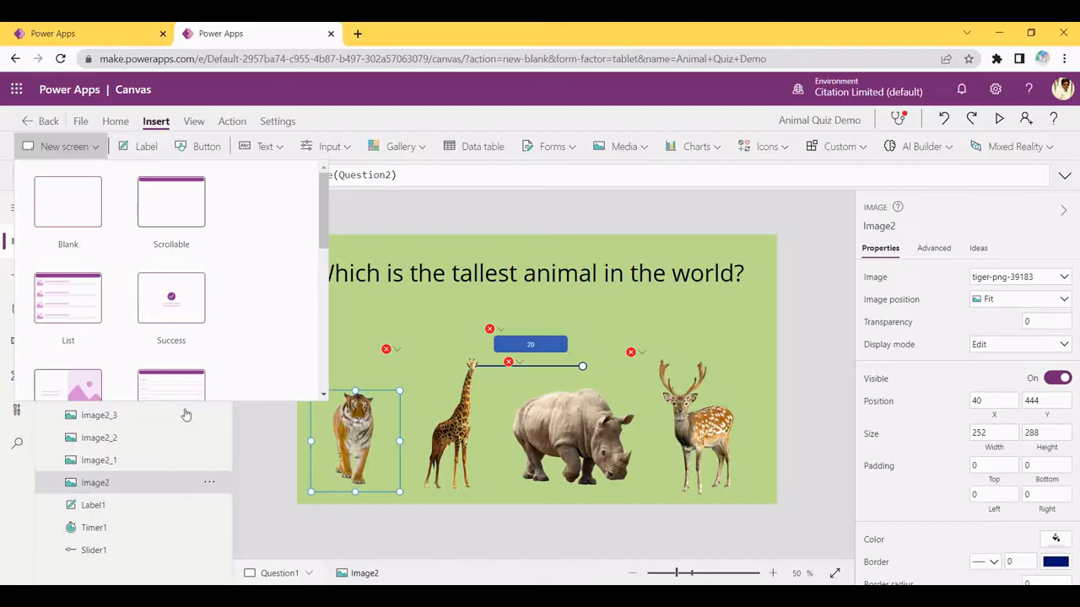
pyautogui.click(68, 207)
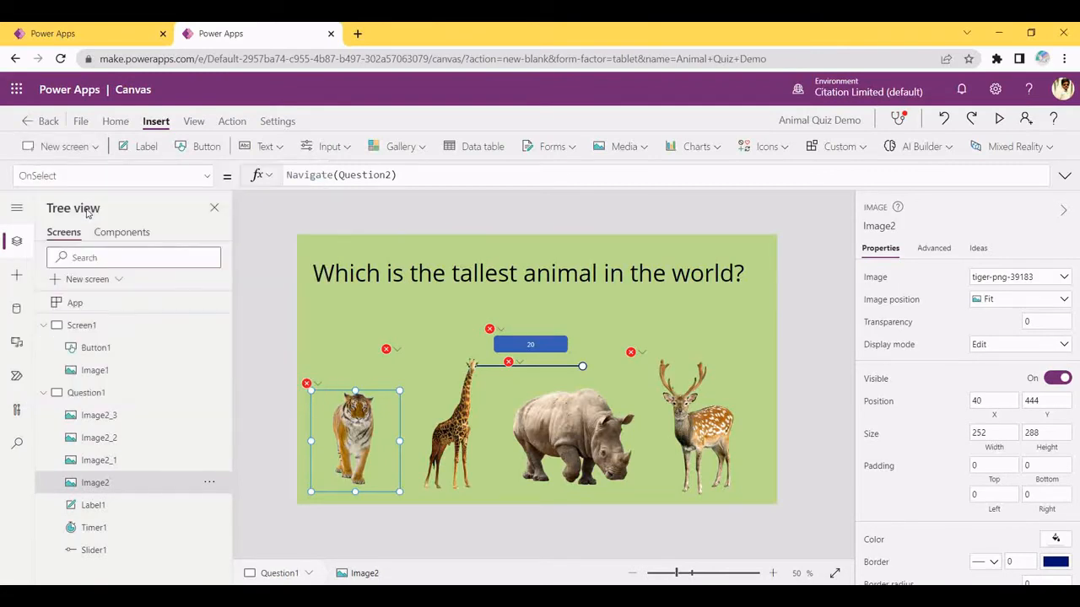
# Rename the new screen to Question2 in the Tree view
pyautogui.scroll(-1, 212, 421)
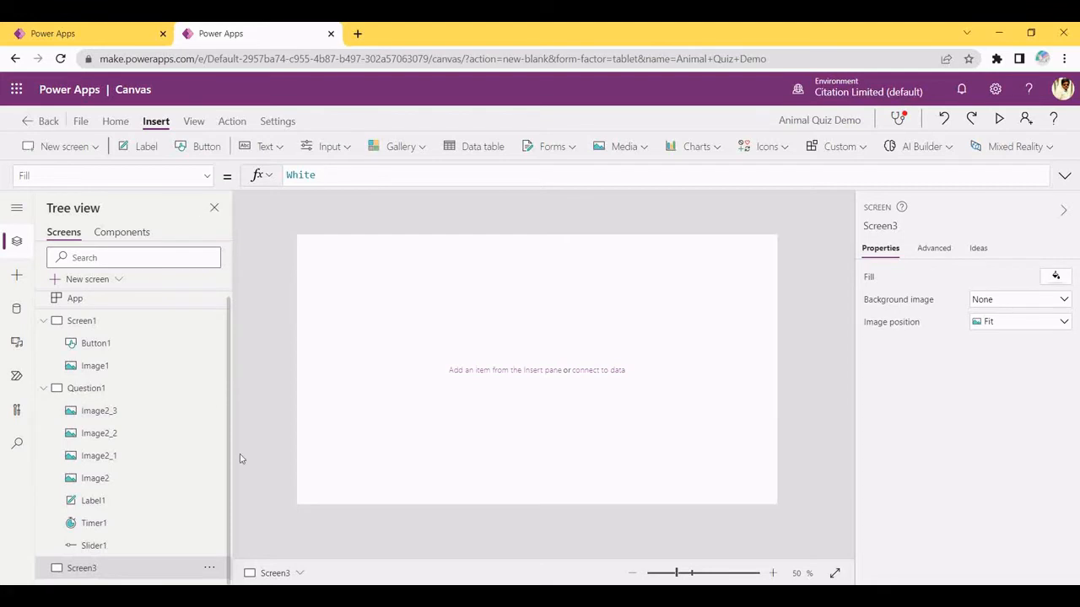
pyautogui.click(211, 569)
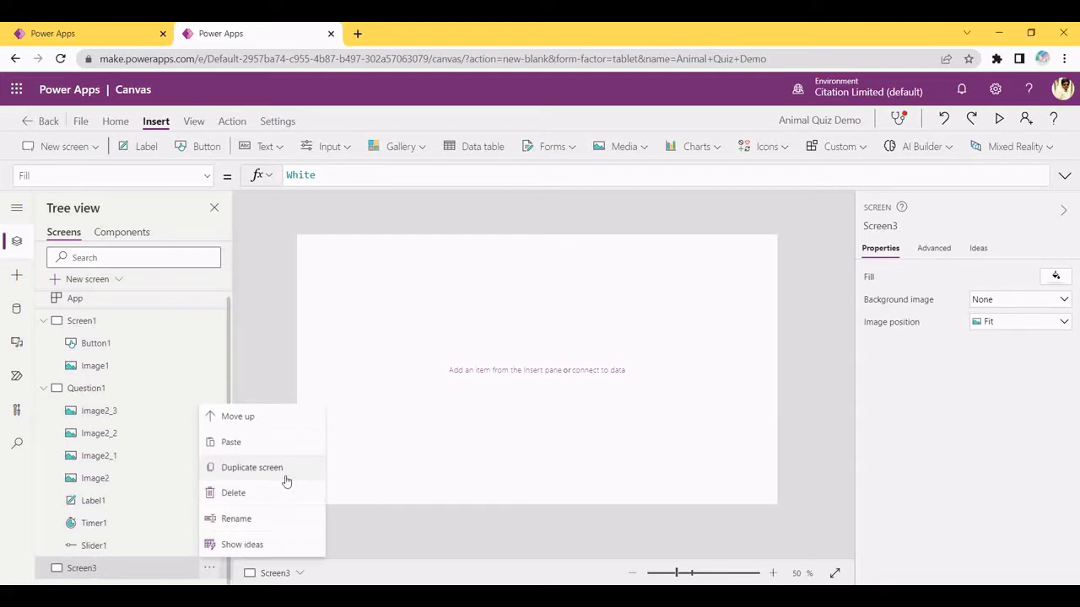
pyautogui.click(134, 566)
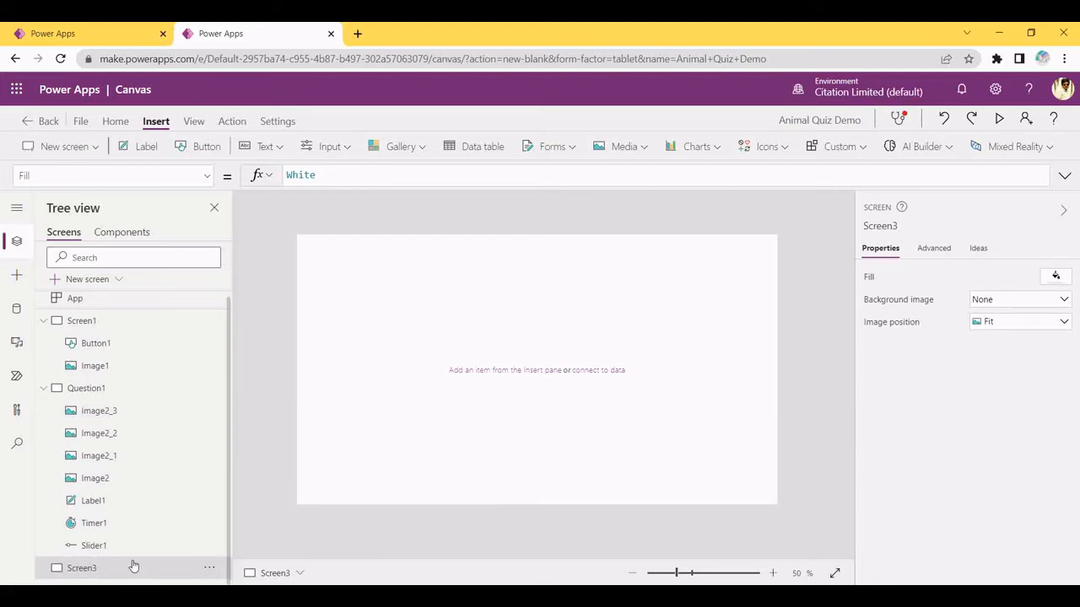
pyautogui.click(209, 568)
pyautogui.click(227, 518)
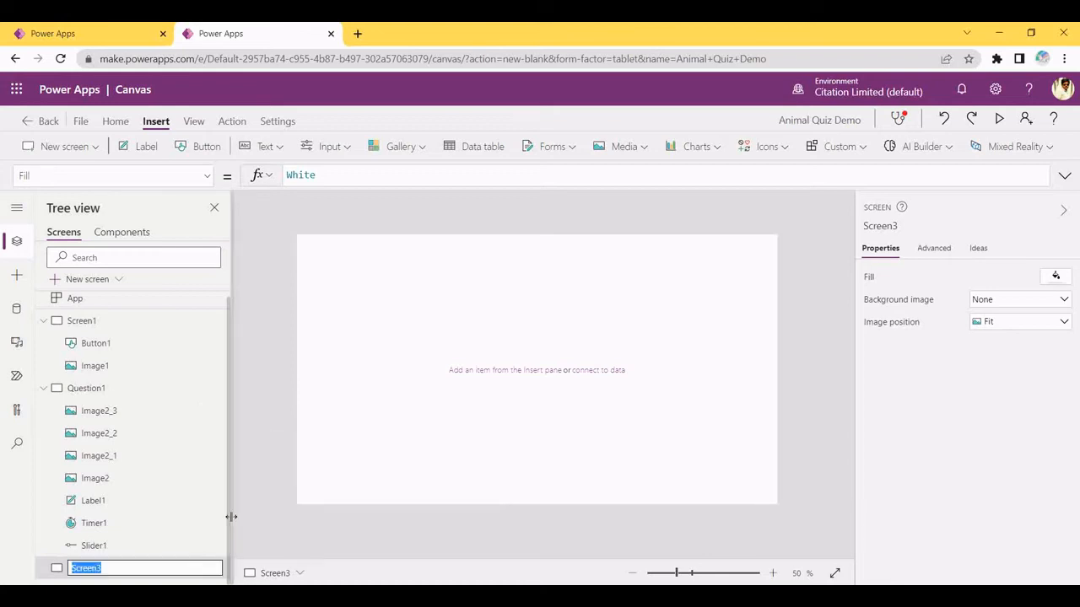
pyautogui.write('Questi')
pyautogui.write('on2')
pyautogui.press('Return')
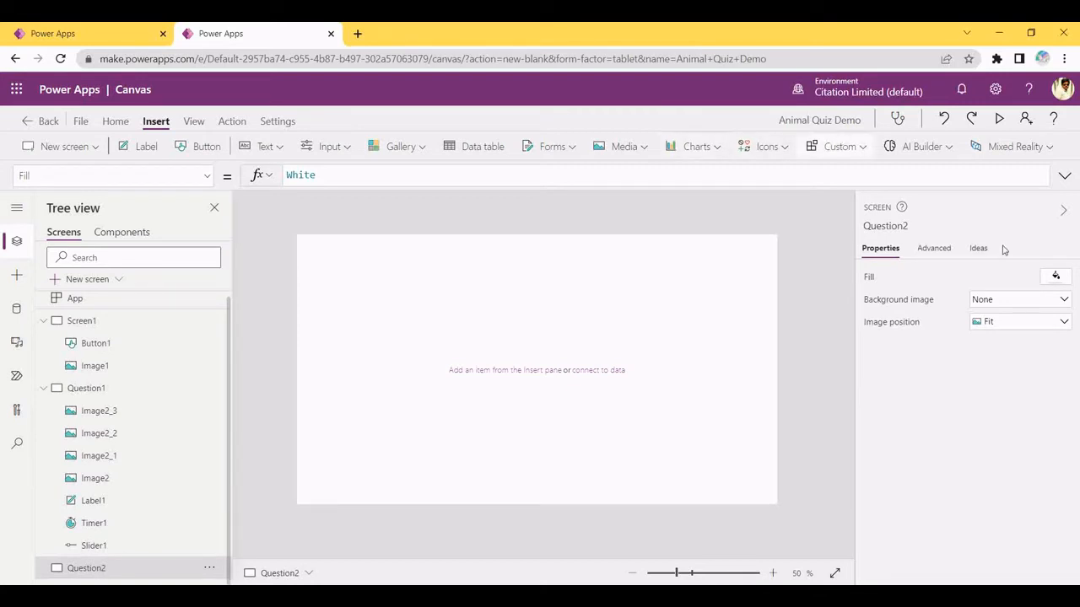
# Fill the Question2 background with light green RGBA(209, 232, 178, 1)
pyautogui.click(1055, 278)
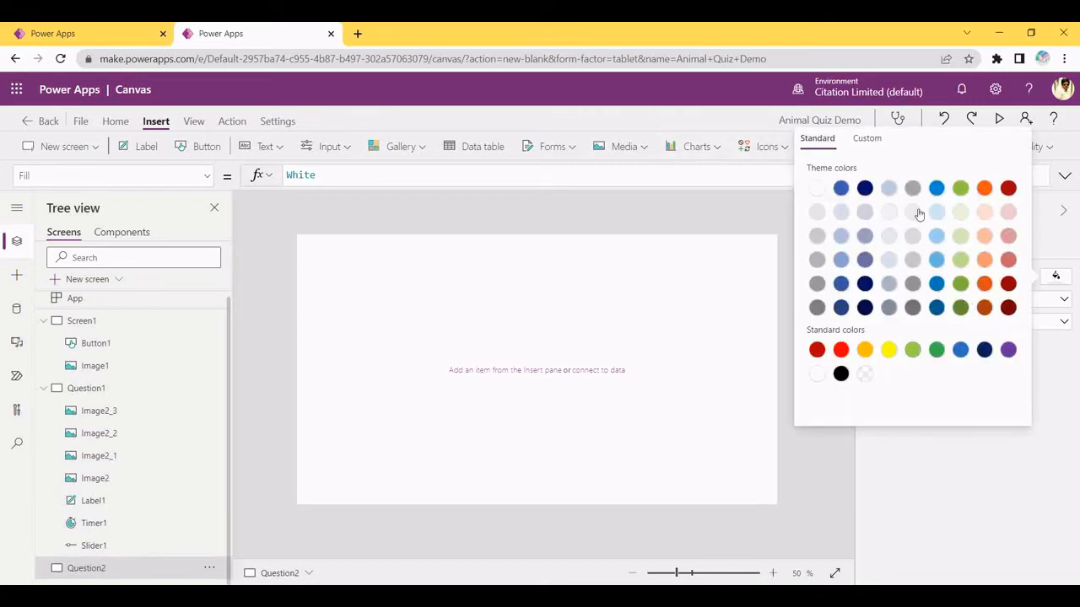
pyautogui.click(960, 238)
pyautogui.moveTo(420, 326); pyautogui.dragTo(699, 439)
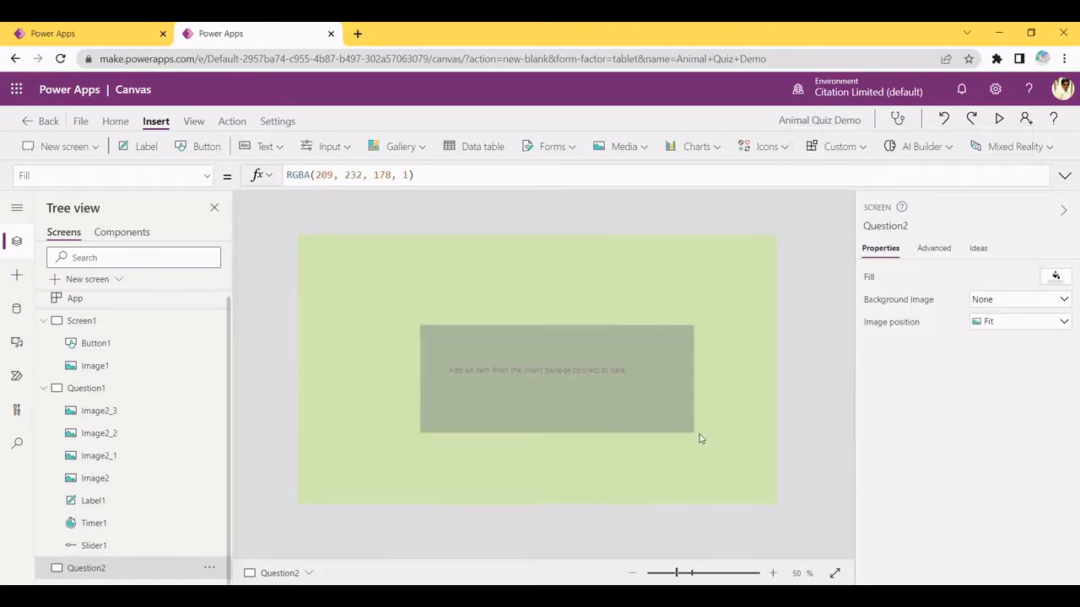
pyautogui.click(599, 369)
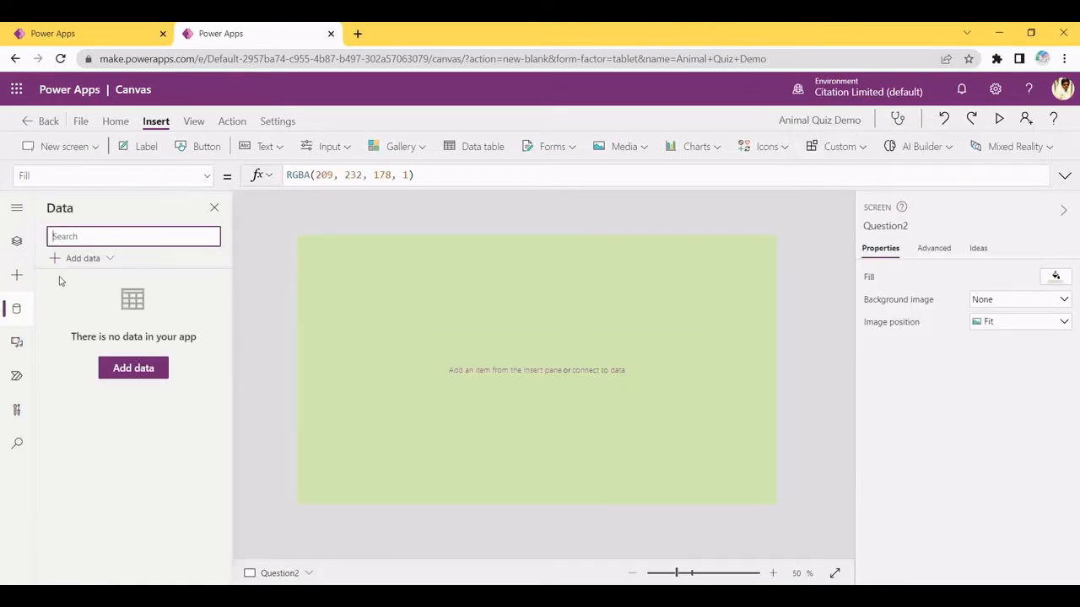
pyautogui.click(17, 240)
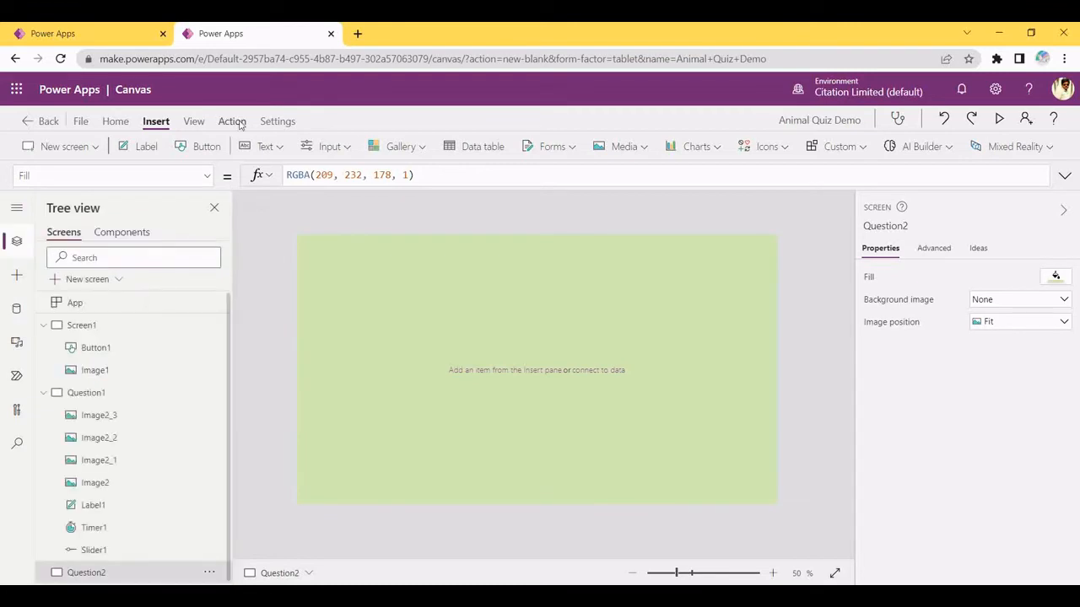
# Insert a label stretched wide across the top of Question2 and type 'What is the king of wild animal'
pyautogui.click(129, 147)
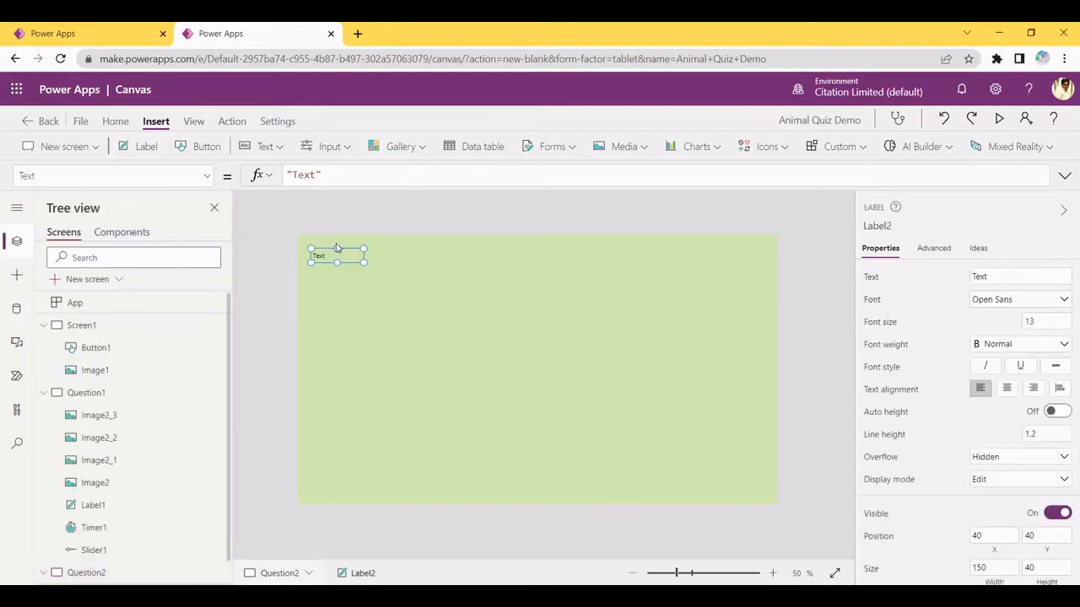
pyautogui.moveTo(338, 253); pyautogui.dragTo(723, 331)
pyautogui.moveTo(645, 278)
pyautogui.mouseDown()
pyautogui.moveTo(636, 262)
pyautogui.moveTo(634, 281)
pyautogui.mouseUp()
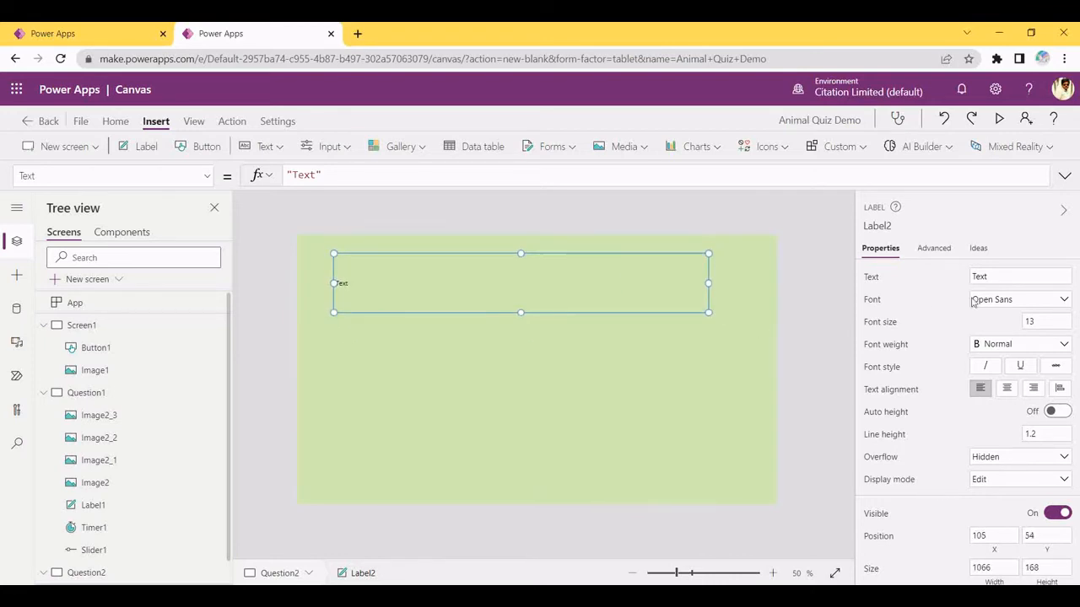
pyautogui.click(1013, 276)
pyautogui.press('BackSpace')
pyautogui.write('Wh')
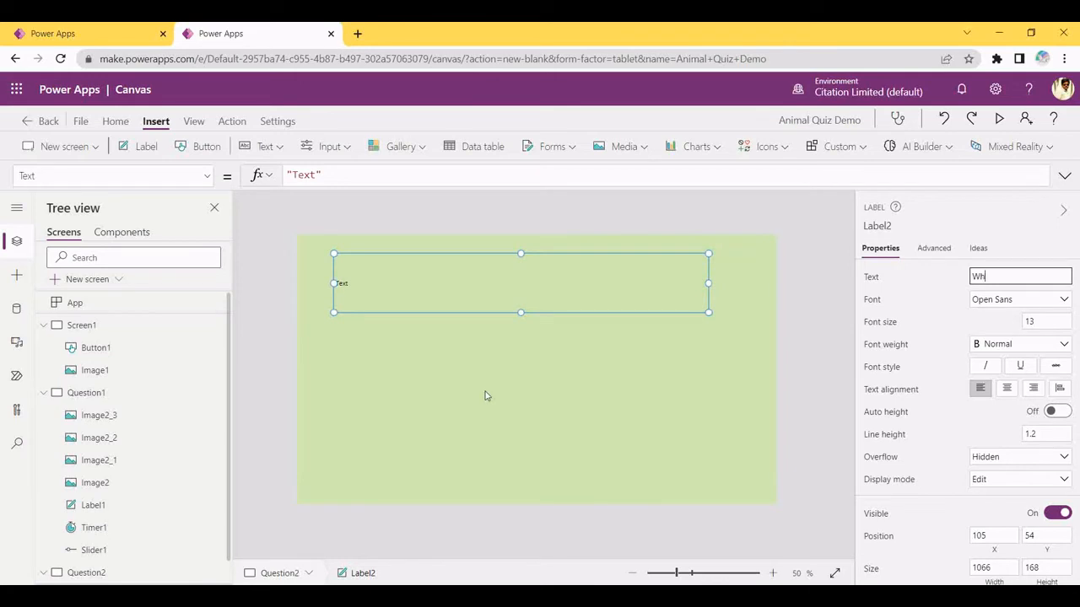
pyautogui.write('at is the king of wild animals?')
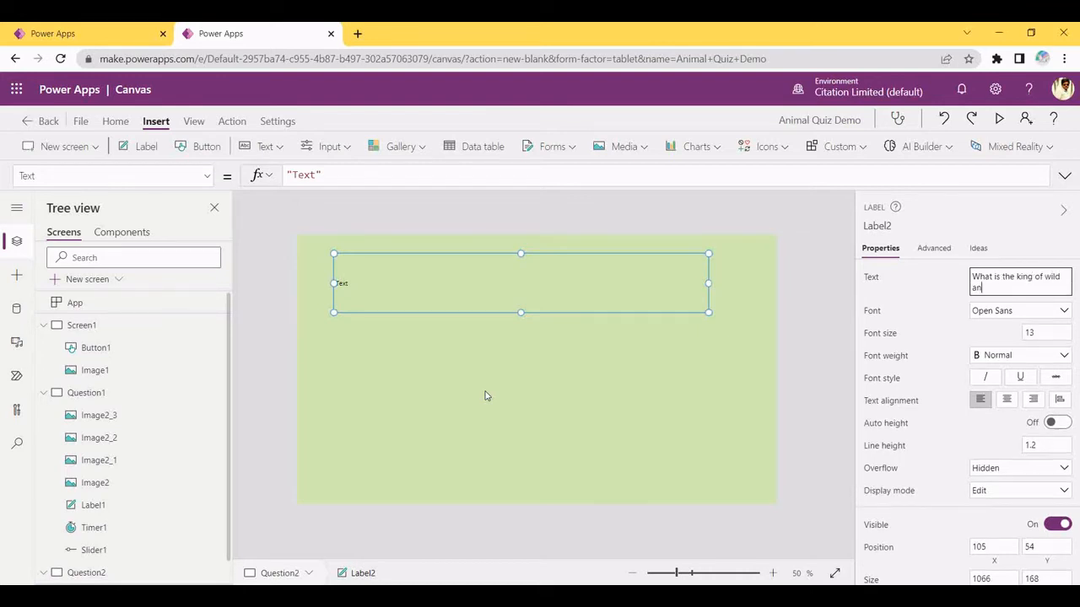
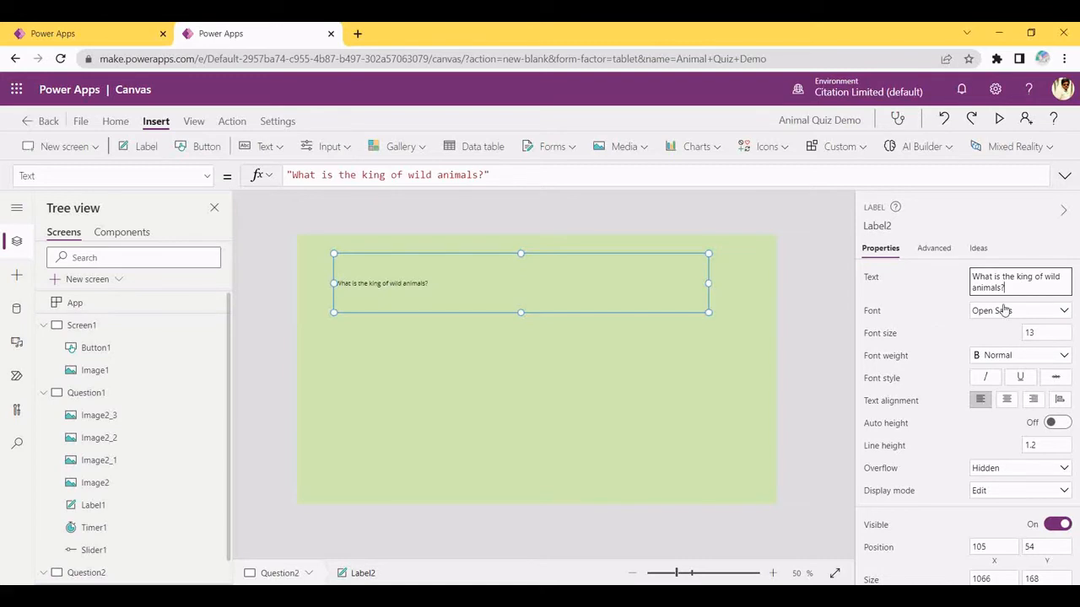
# Give the 'What is the king of wild animals?' label font size 50, centred text, nudged slightly right
pyautogui.click(1038, 333)
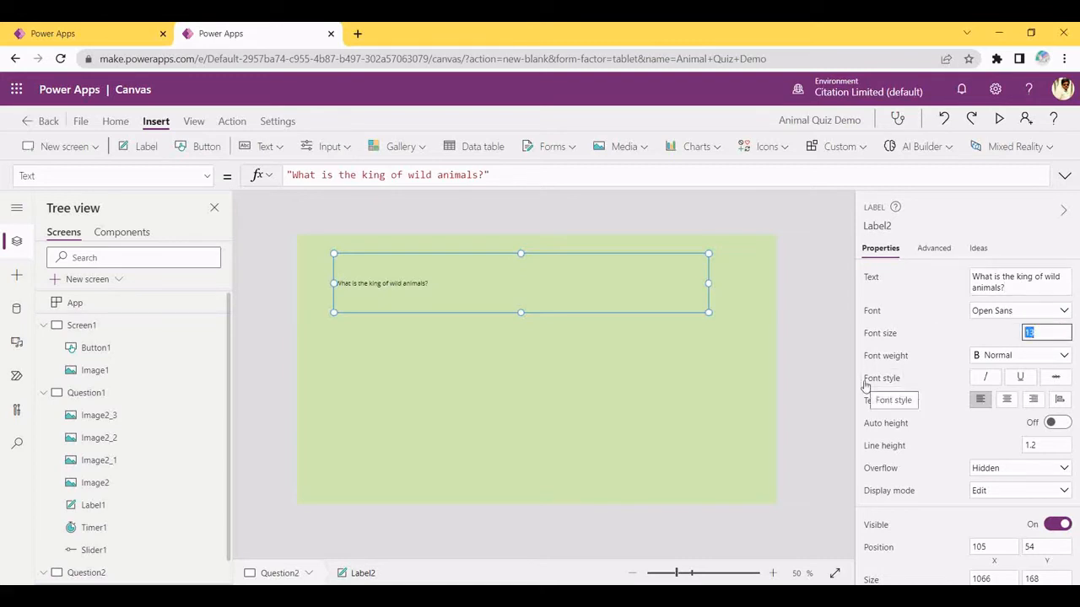
pyautogui.press('BackSpace')
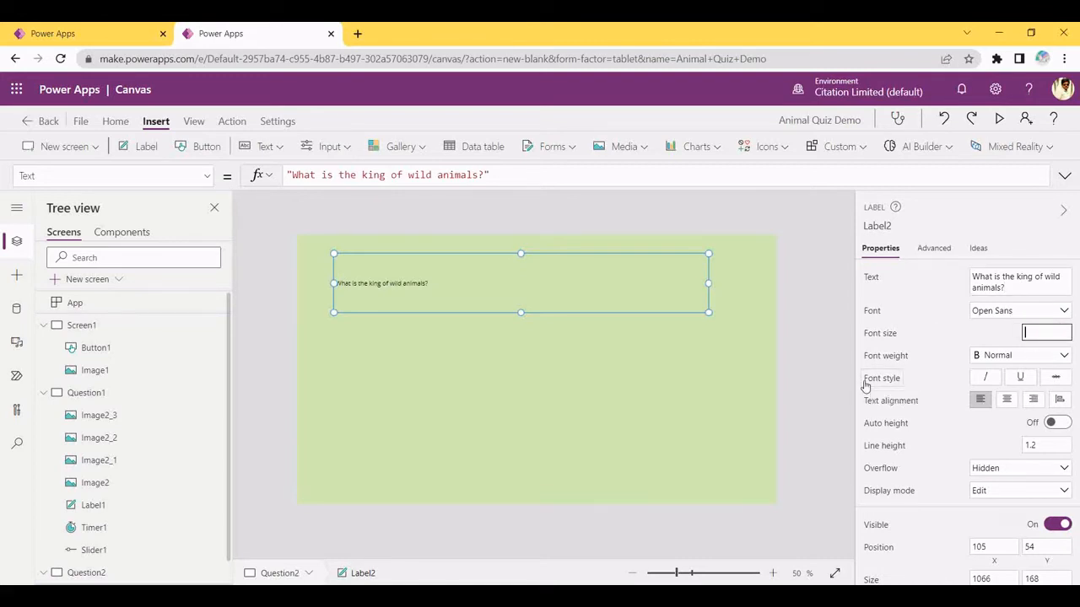
pyautogui.write('50')
pyautogui.press('Return')
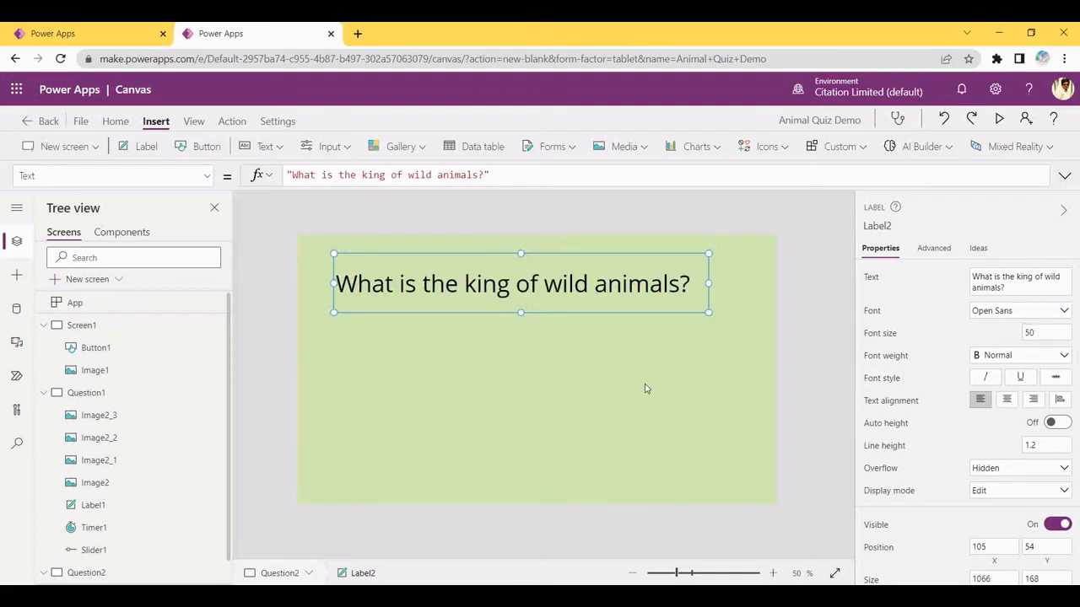
pyautogui.click(645, 388)
pyautogui.moveTo(579, 285); pyautogui.dragTo(590, 284)
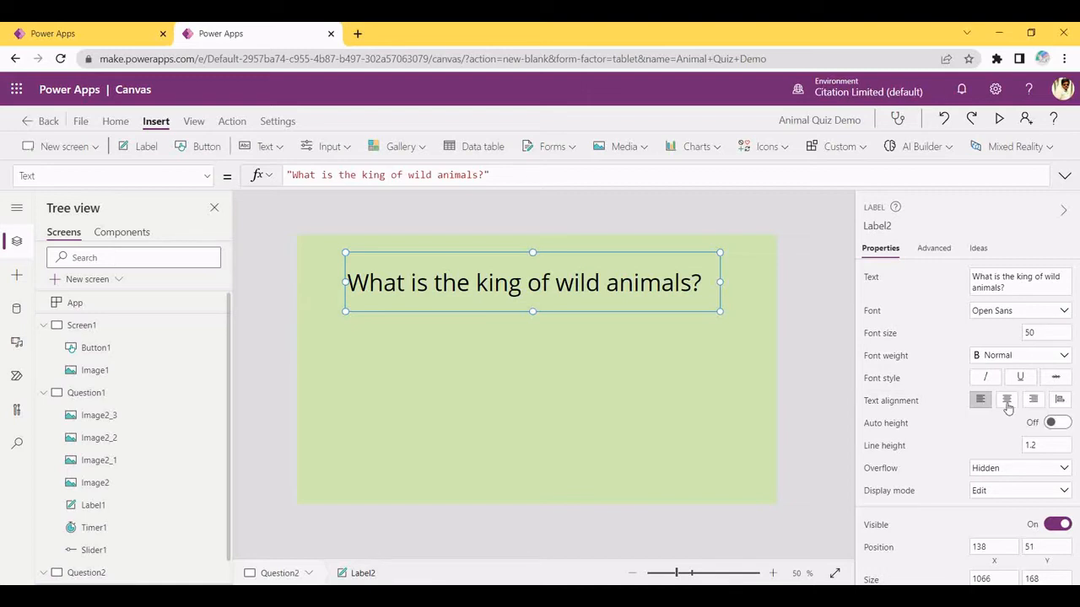
pyautogui.click(1007, 403)
pyautogui.click(711, 357)
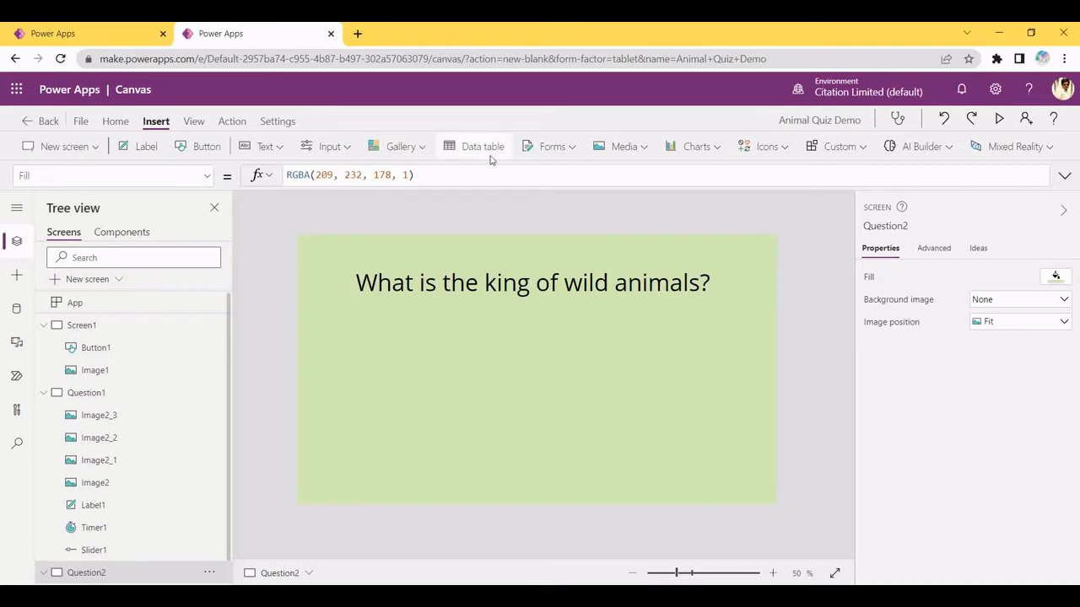
# Insert image Image3 at the lower left of Question2, sized 254 by 284
pyautogui.click(624, 148)
pyautogui.click(626, 174)
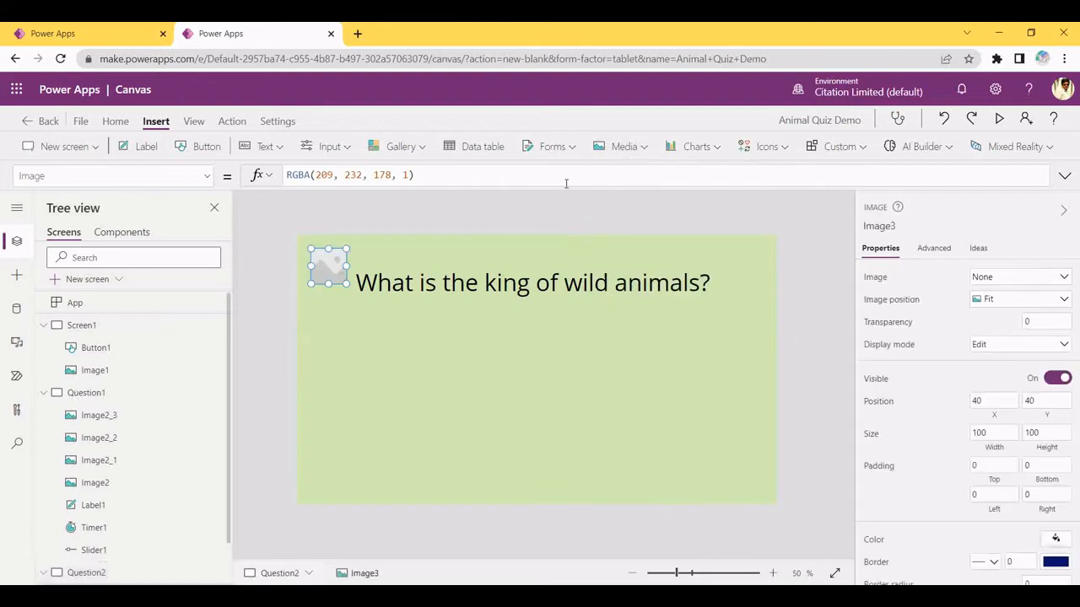
pyautogui.moveTo(338, 285); pyautogui.dragTo(406, 493)
pyautogui.click(348, 433)
pyautogui.click(347, 427)
pyautogui.moveTo(352, 442); pyautogui.dragTo(349, 443)
pyautogui.click(501, 419)
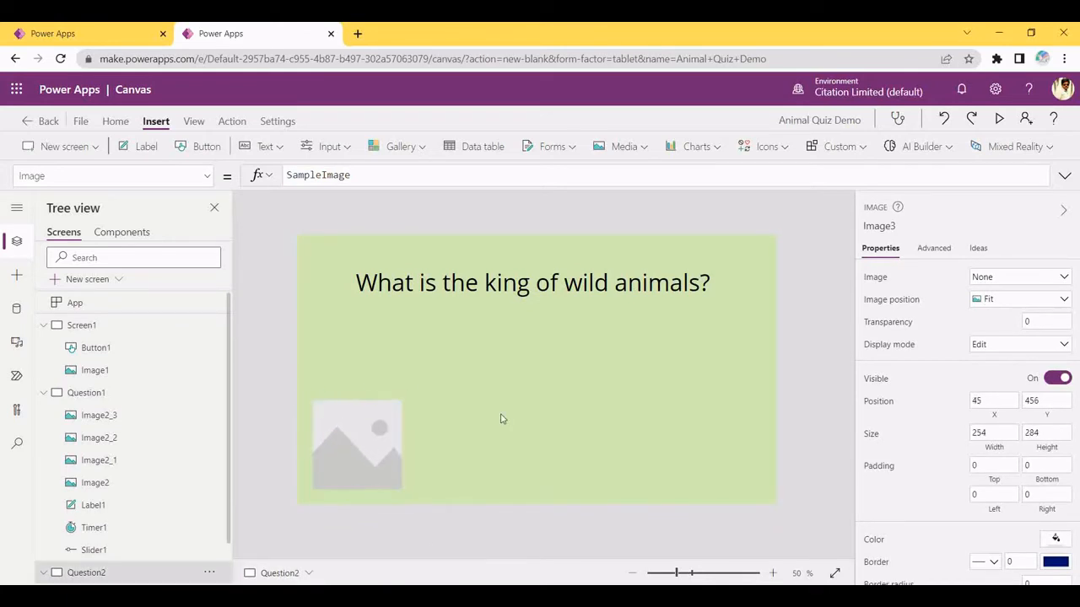
pyautogui.click(392, 426)
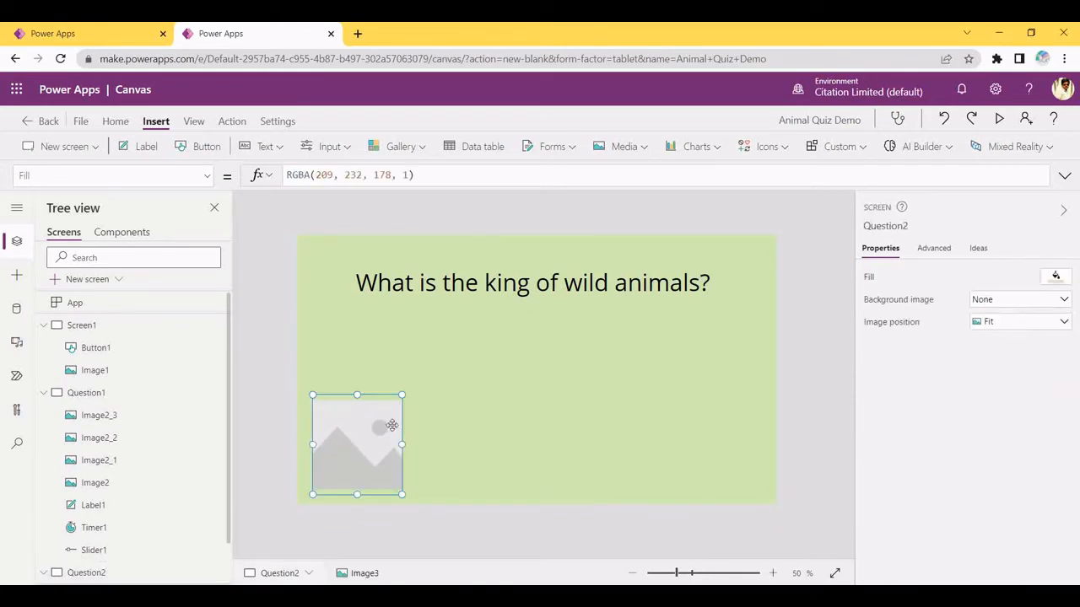
pyautogui.click(671, 334)
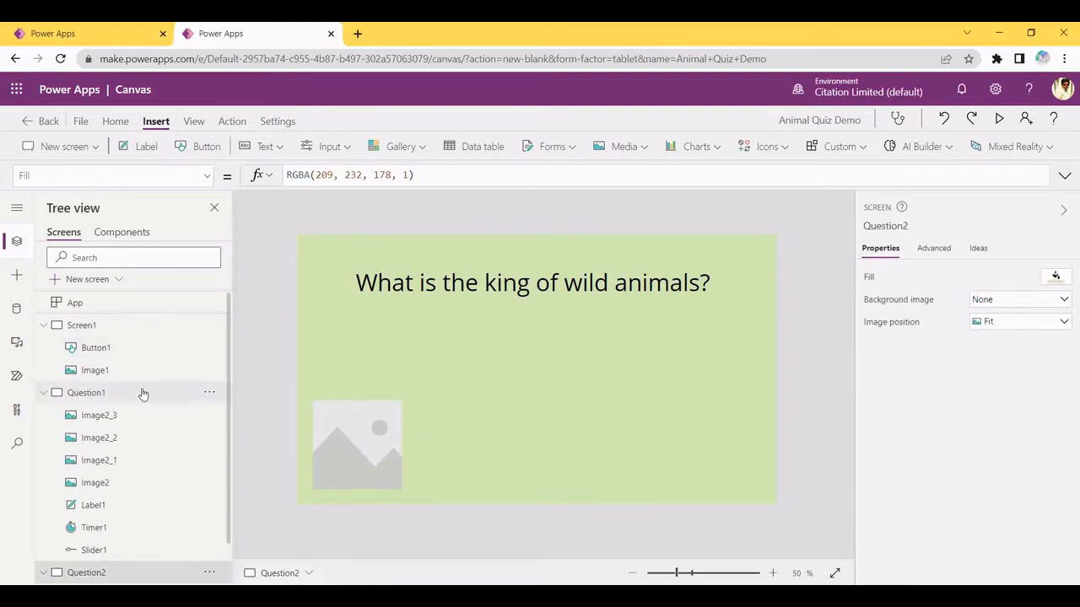
# Copy Timer1 and Slider1 from Question1 and paste them onto Question2
pyautogui.click(143, 394)
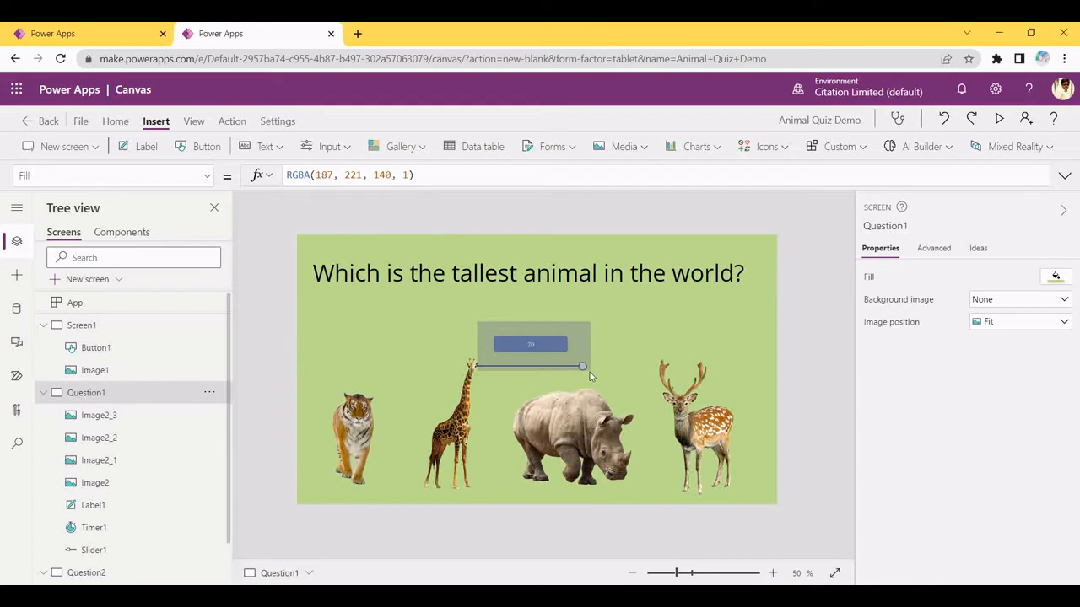
pyautogui.moveTo(590, 376); pyautogui.dragTo(478, 322)
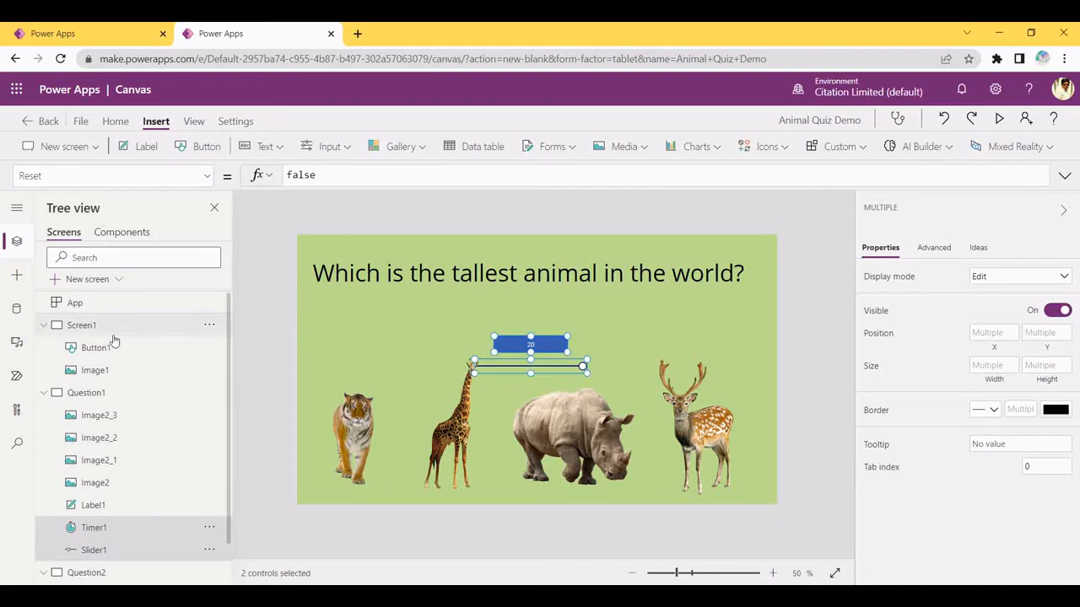
pyautogui.scroll(-1, 214, 529)
pyautogui.click(154, 522)
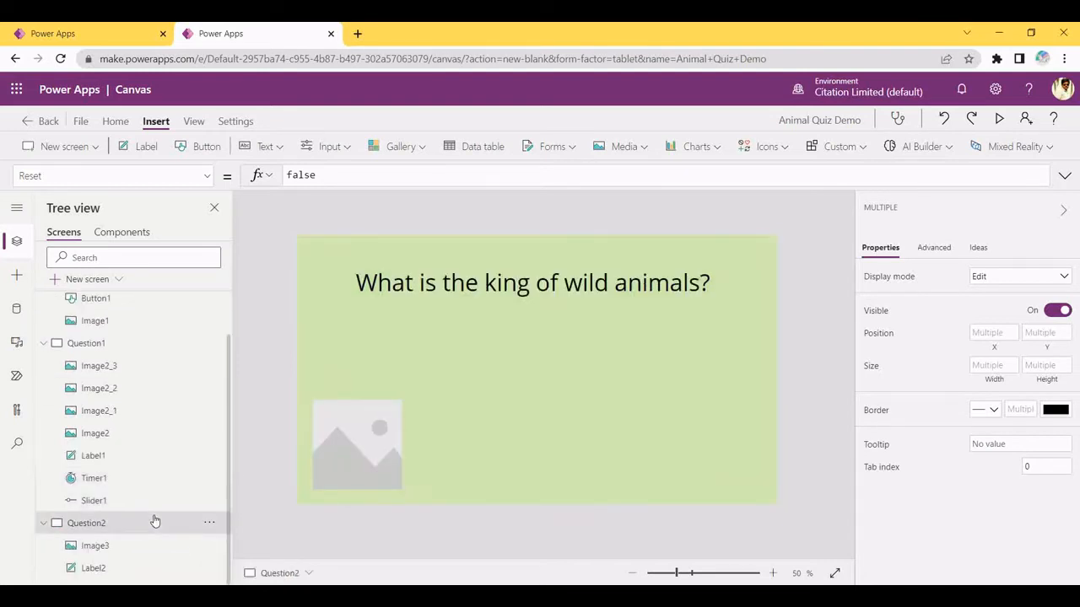
pyautogui.hotkey('ctrl', 'v')
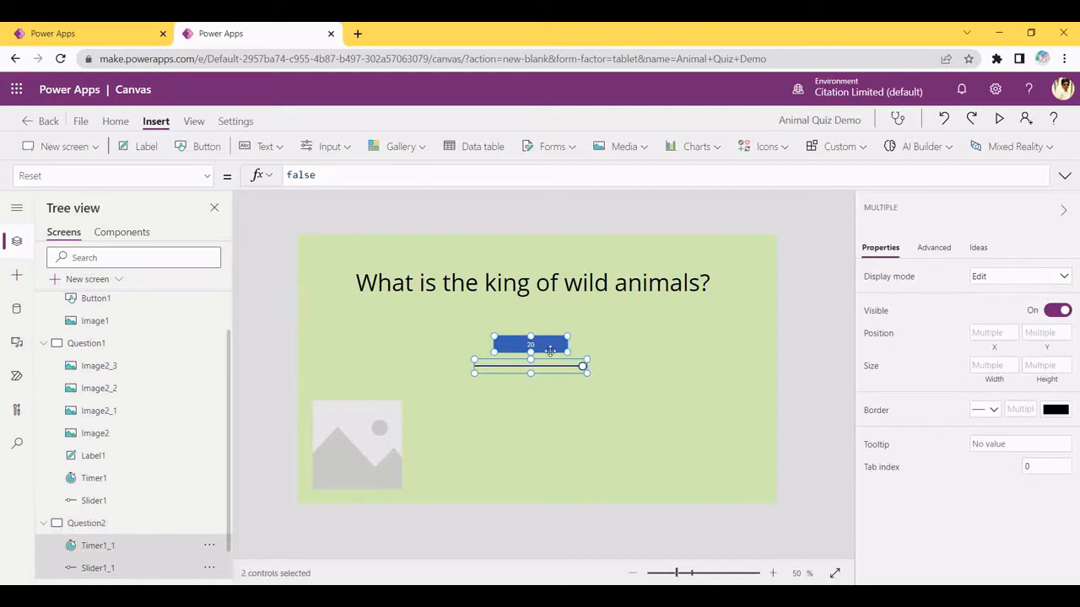
pyautogui.click(644, 330)
pyautogui.click(552, 343)
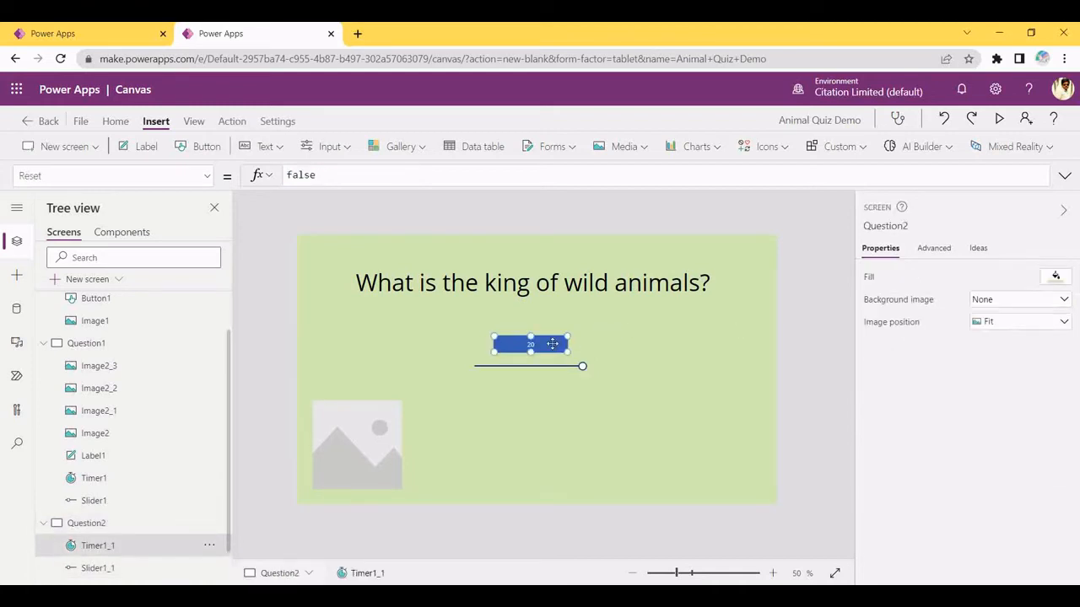
# Inspect the pasted Timer1_1's Text countdown formula and check the pasted slider
pyautogui.click(101, 176)
pyautogui.write('t(T')
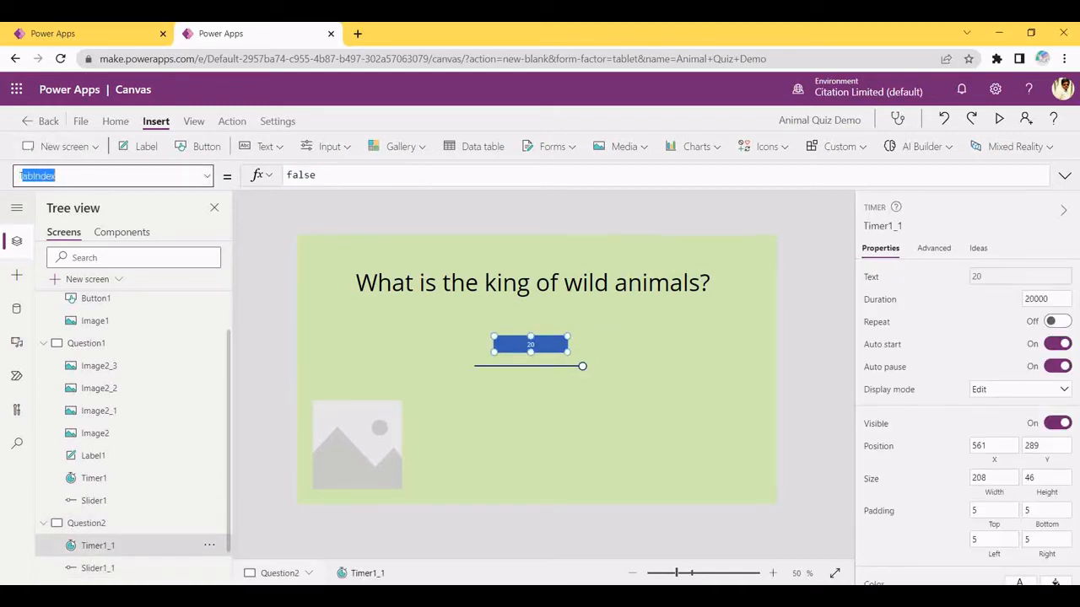
pyautogui.write('ext')
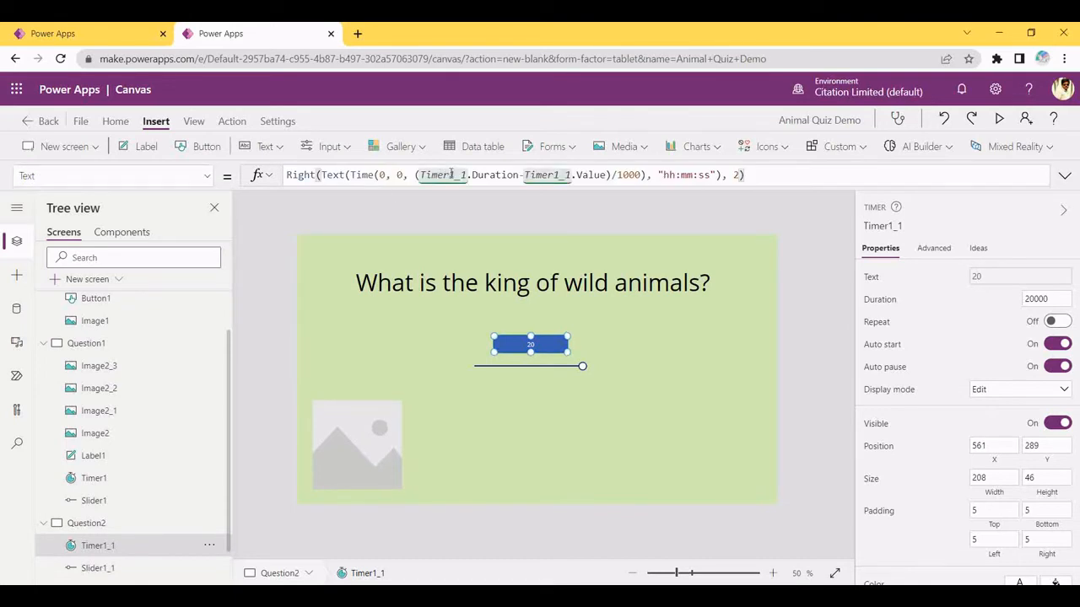
pyautogui.click(466, 177)
pyautogui.hotkey('ctrl', 'a')
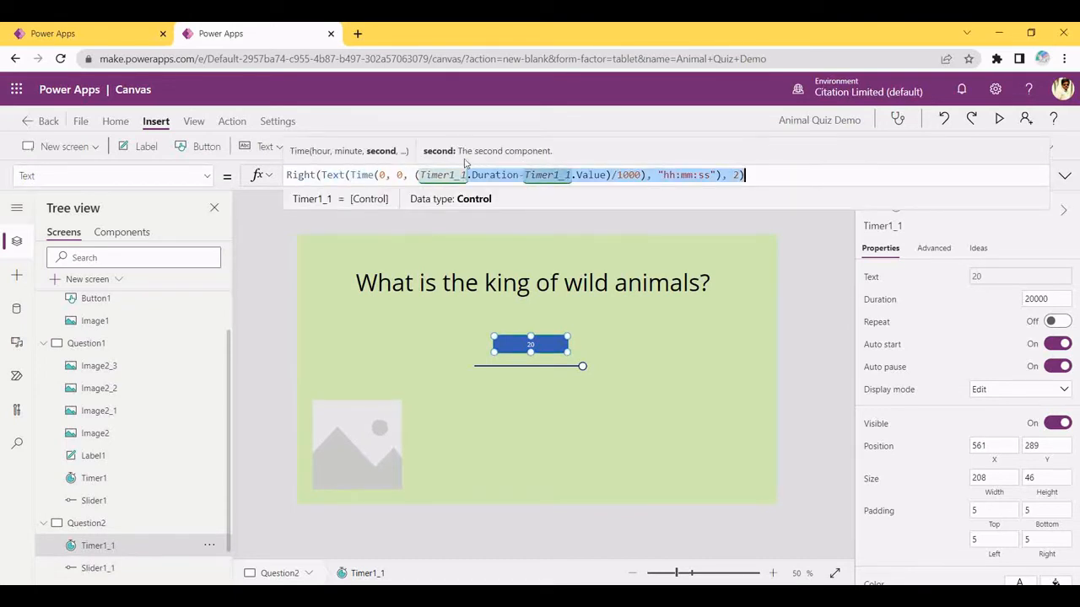
pyautogui.moveTo(586, 173); pyautogui.dragTo(774, 168)
pyautogui.click(530, 364)
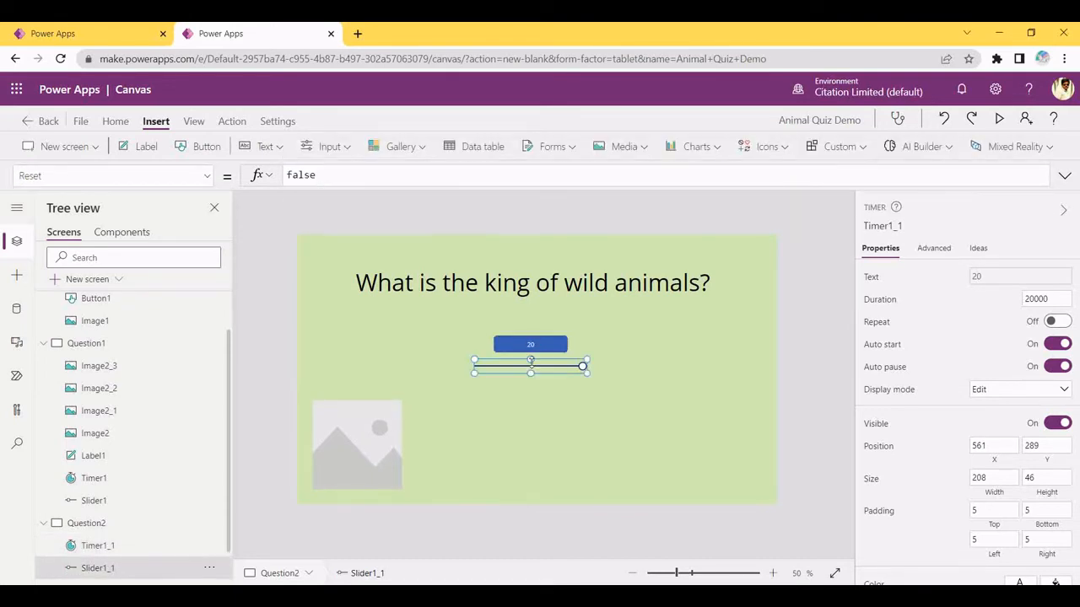
pyautogui.click(618, 362)
pyautogui.click(530, 344)
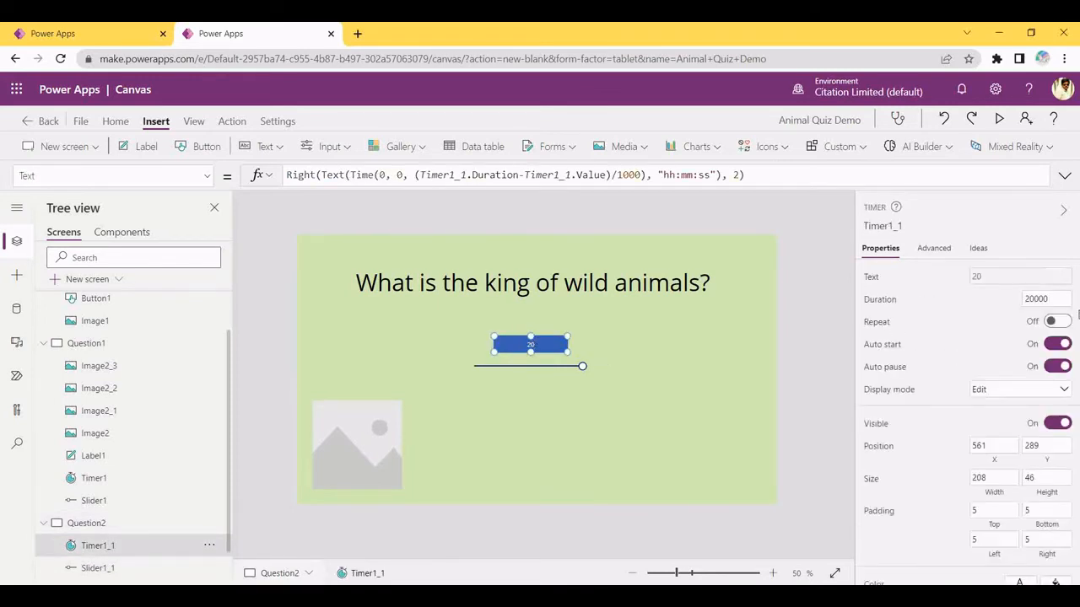
pyautogui.click(377, 453)
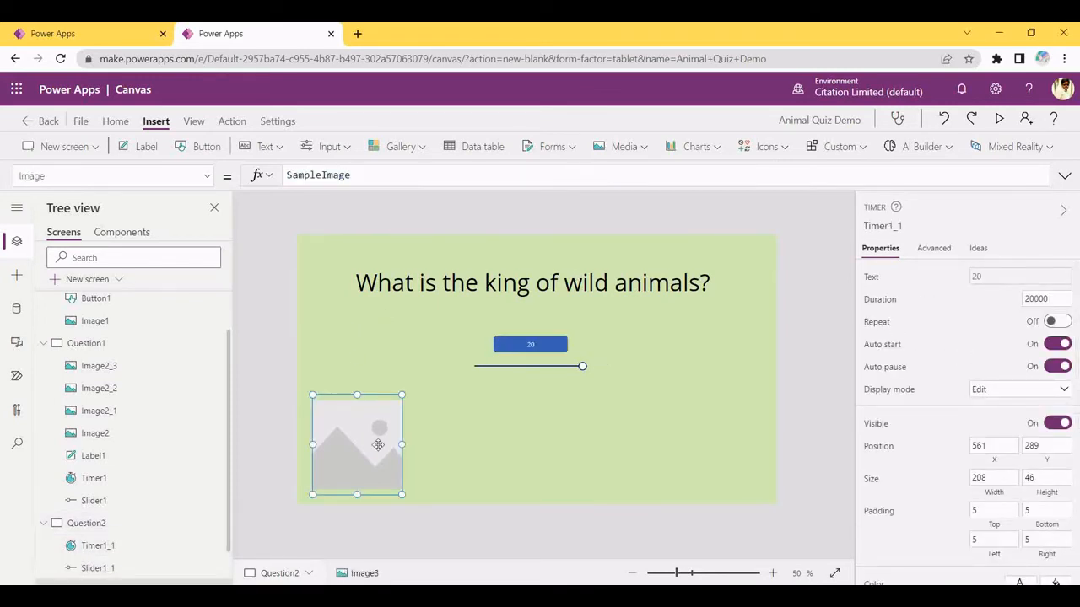
# Load the camel PNG from Downloads into Image3 and enlarge it to 338 by 297
pyautogui.moveTo(377, 453); pyautogui.dragTo(377, 450)
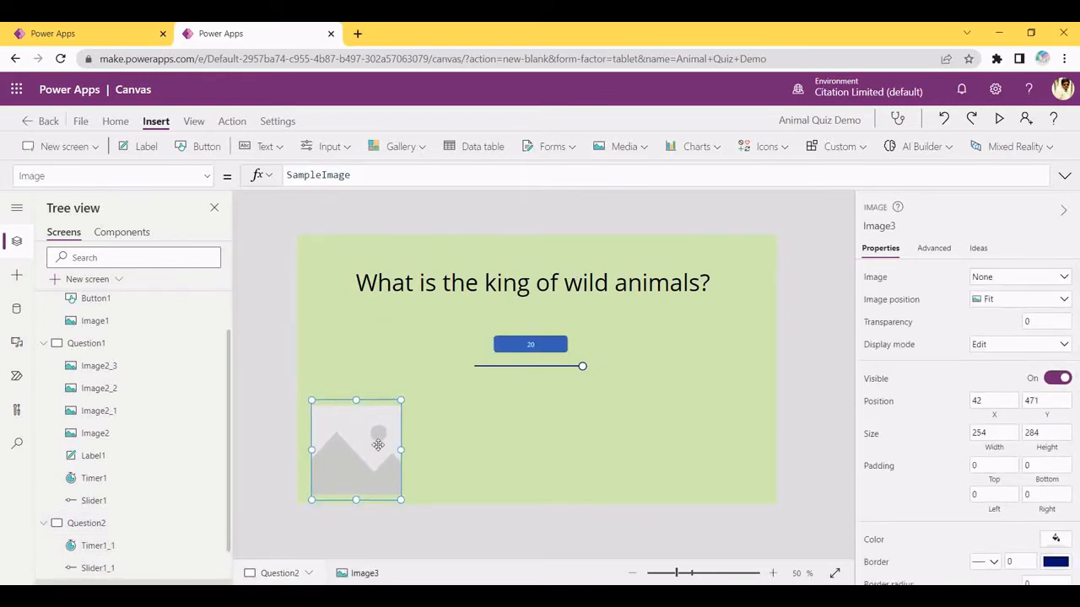
pyautogui.click(1014, 284)
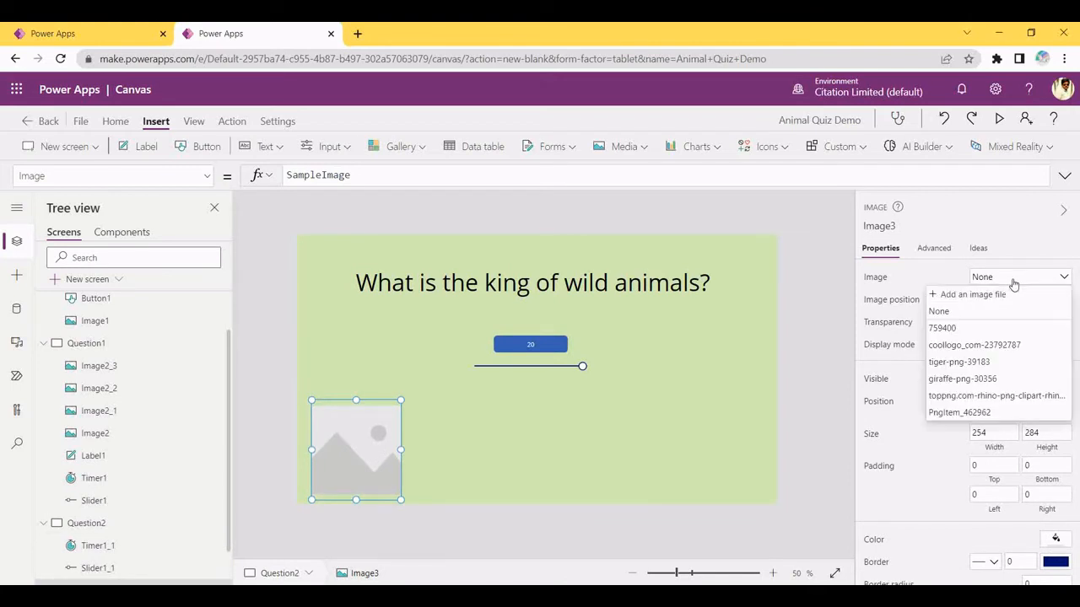
pyautogui.click(972, 294)
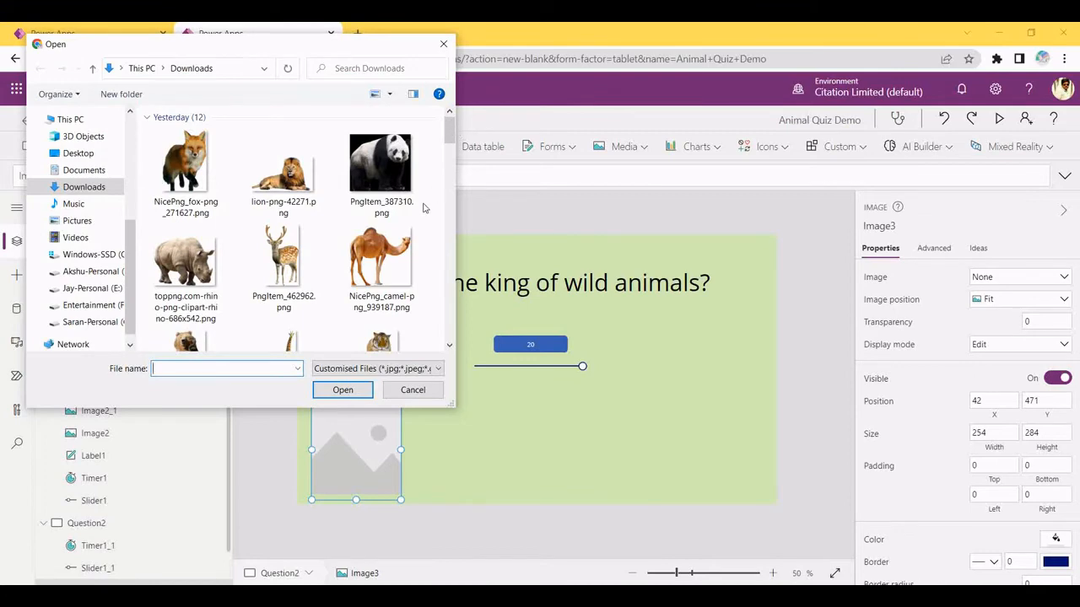
pyautogui.click(387, 269)
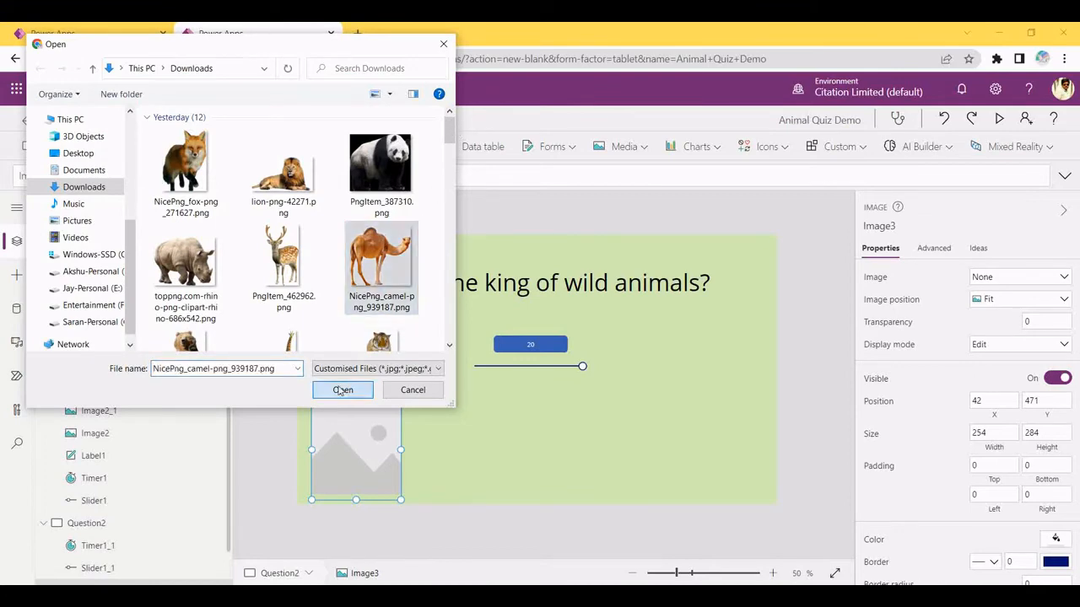
pyautogui.click(339, 390)
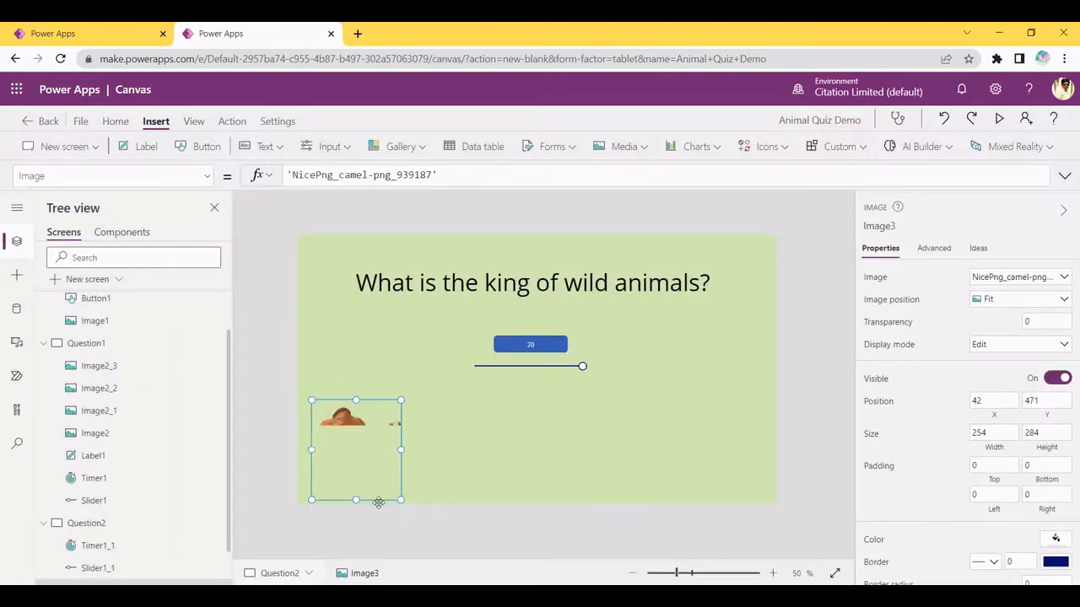
pyautogui.moveTo(400, 500); pyautogui.dragTo(430, 473)
pyautogui.moveTo(362, 420); pyautogui.dragTo(379, 445)
pyautogui.click(543, 465)
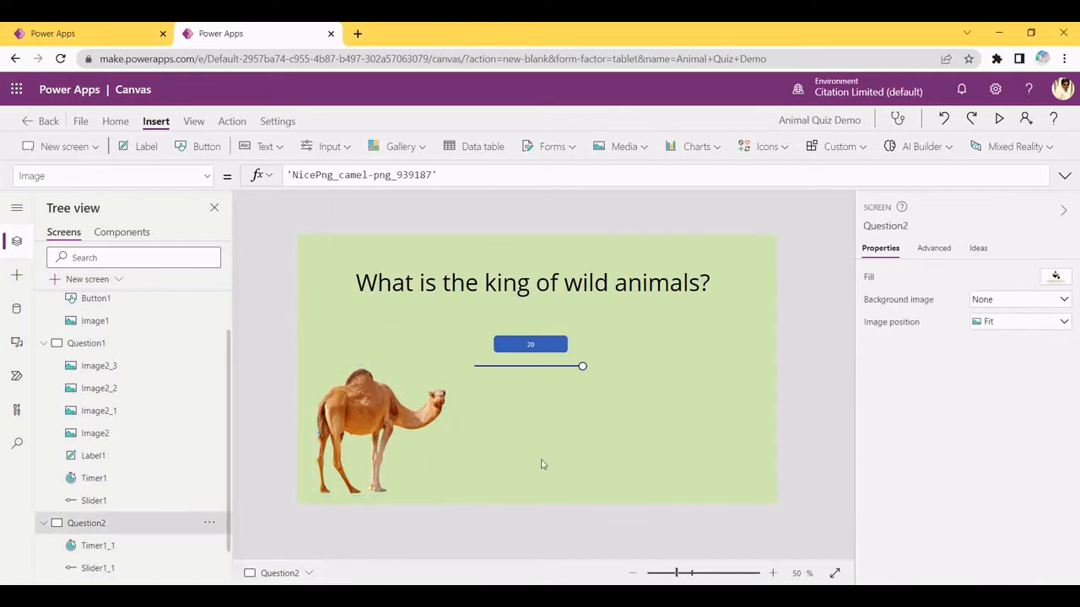
pyautogui.click(379, 376)
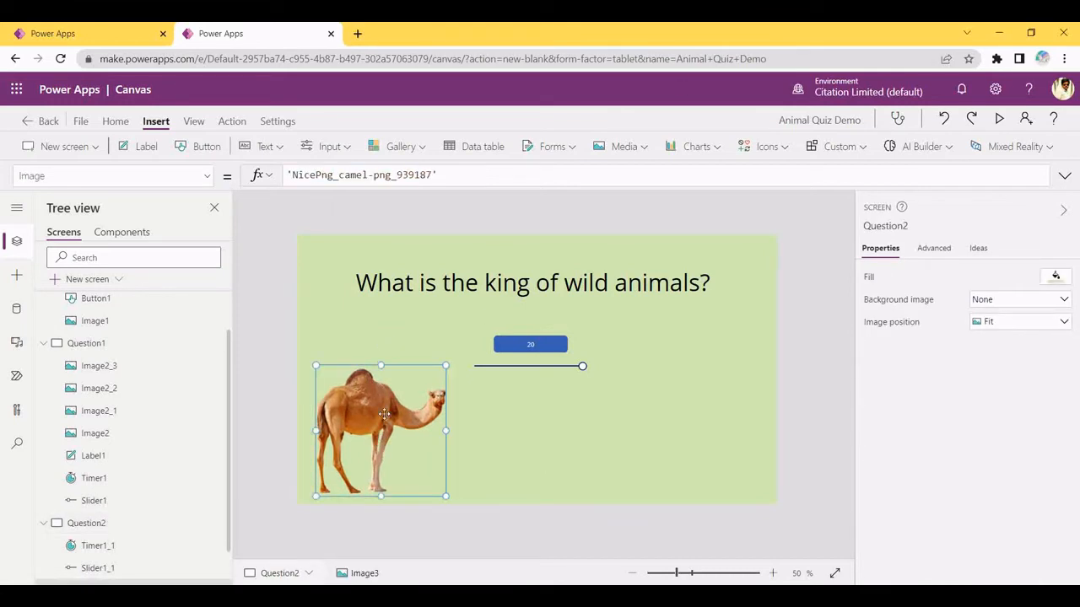
# Duplicate the camel image, move the copy right and load the fox picture into it
pyautogui.hotkey('ctrl', 'c')
pyautogui.hotkey('ctrl', 'v')
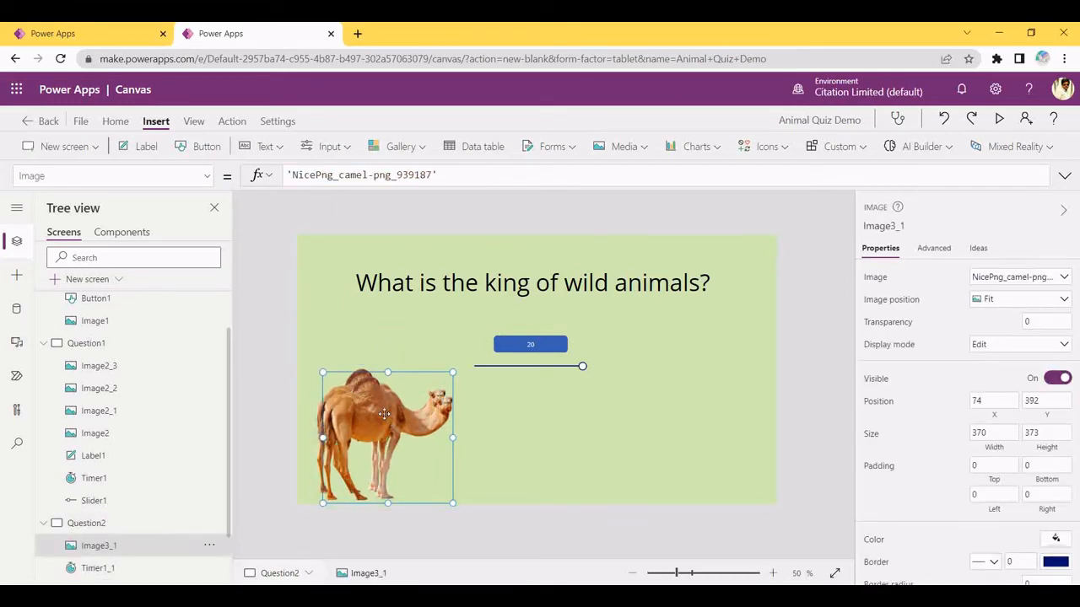
pyautogui.moveTo(384, 414); pyautogui.dragTo(514, 421)
pyautogui.click(991, 282)
pyautogui.click(979, 295)
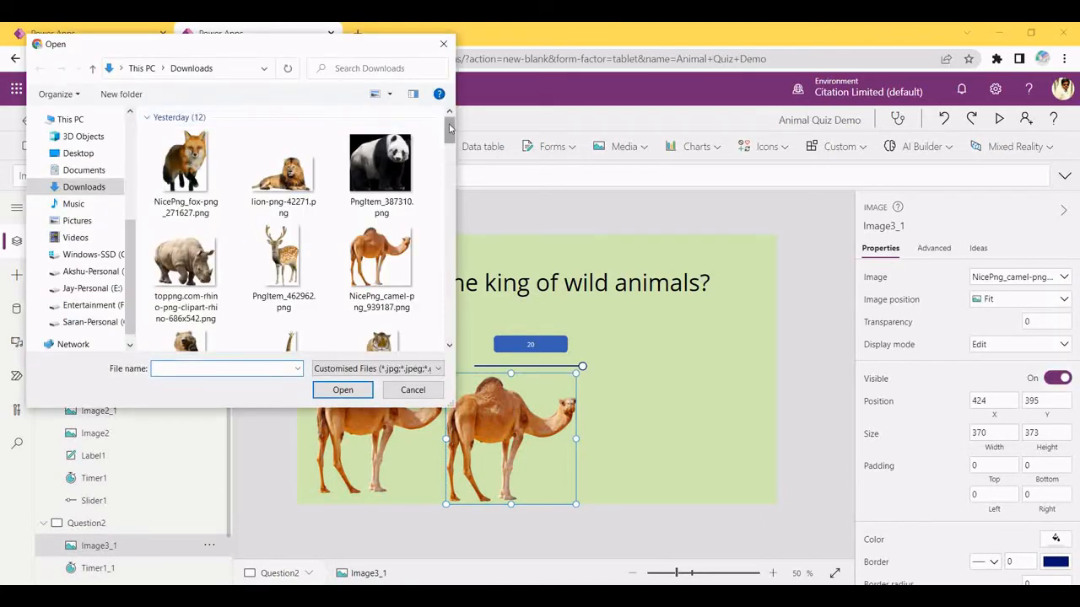
pyautogui.scroll(-1, 337, 152)
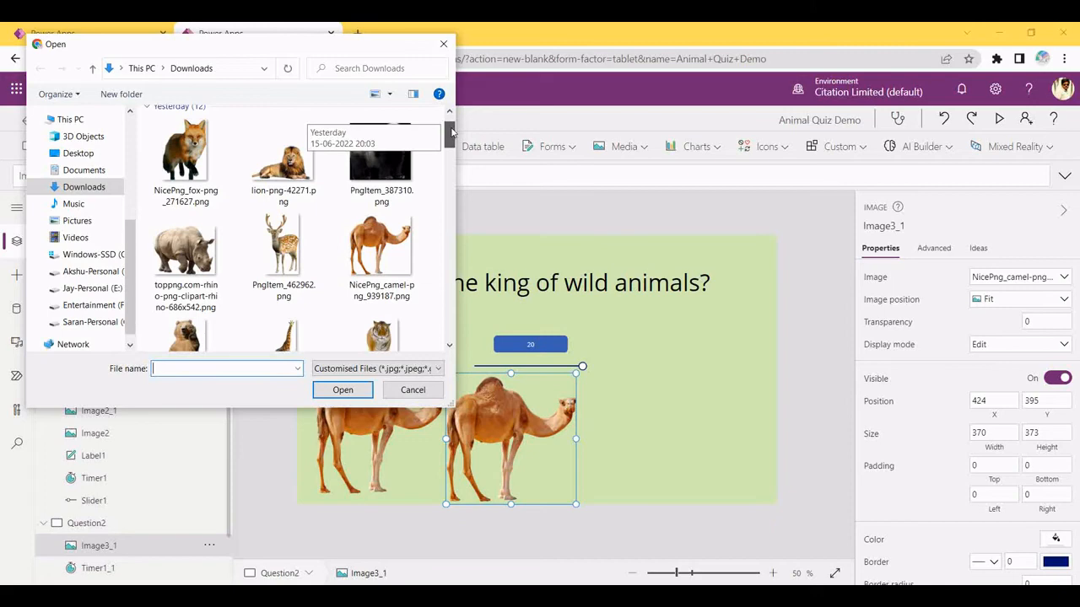
pyautogui.click(212, 184)
pyautogui.click(325, 394)
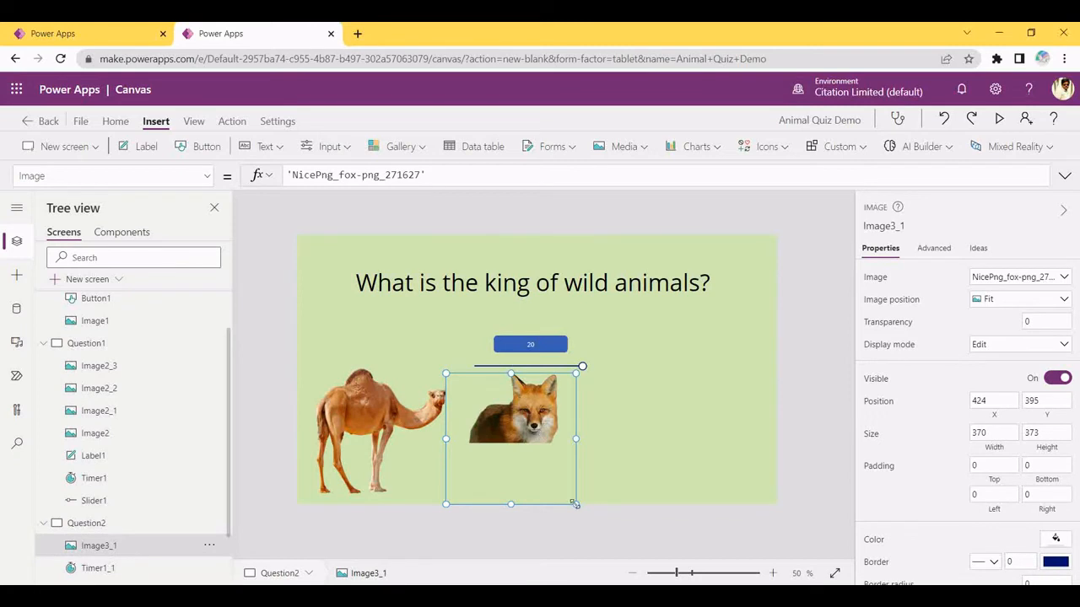
# Shrink the fox image to 276 by 271 beside the camel so its whole body shows
pyautogui.moveTo(576, 503); pyautogui.dragTo(506, 512)
pyautogui.click(621, 472)
pyautogui.click(506, 499)
pyautogui.click(564, 492)
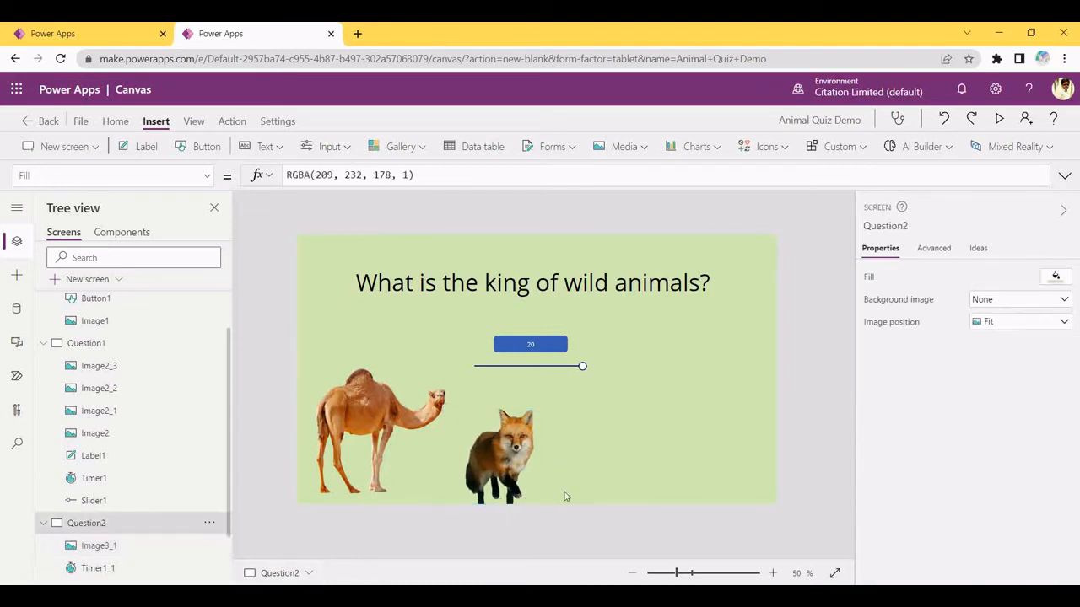
pyautogui.click(516, 466)
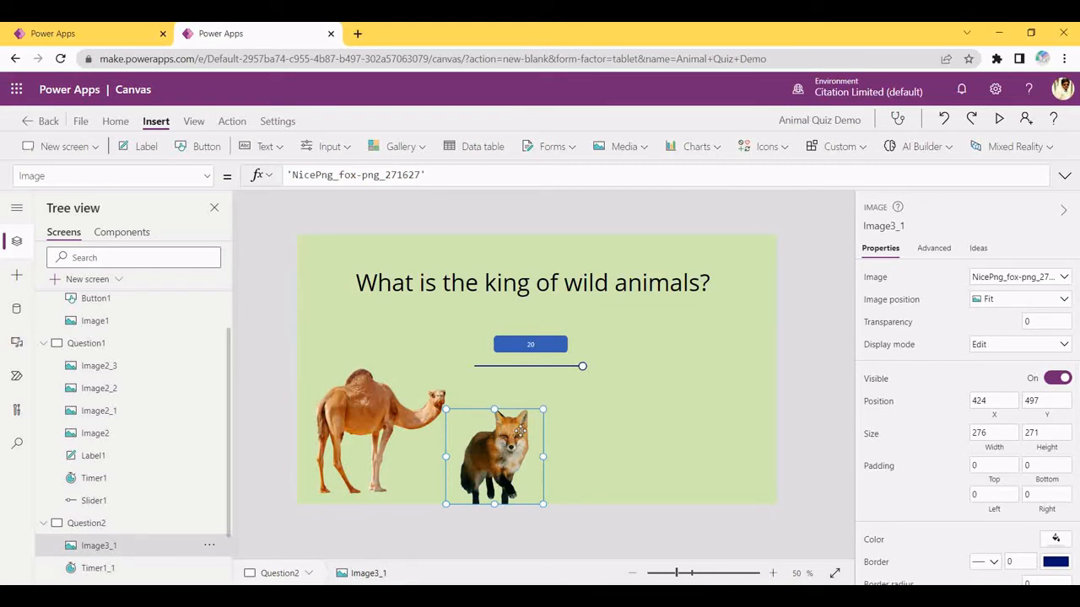
# Paste a copy of the fox image and load the lion picture from Downloads into it
pyautogui.hotkey('ctrl', 'v')
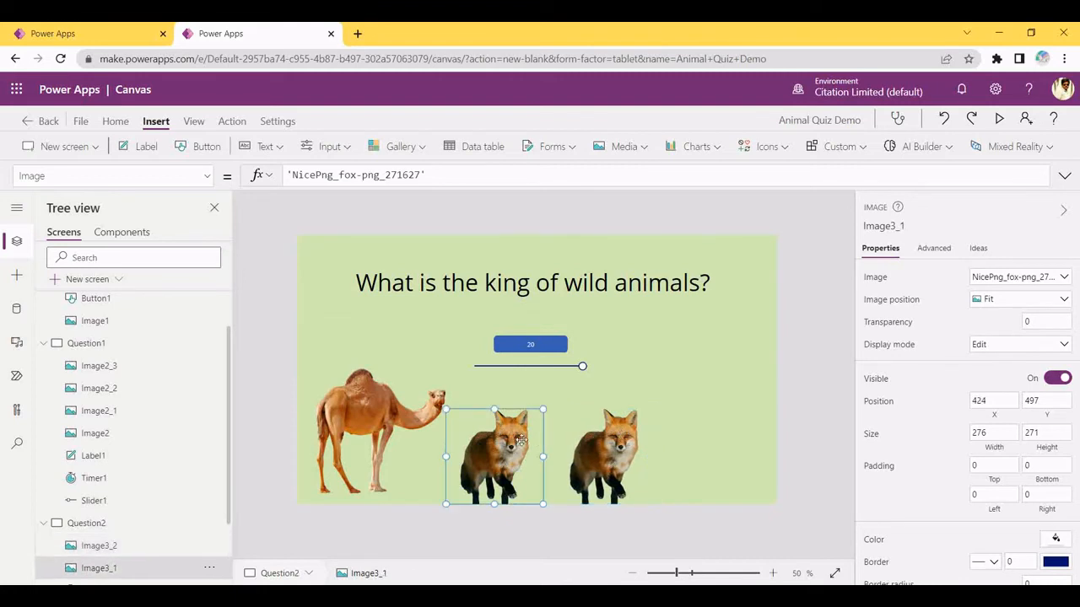
pyautogui.click(1008, 283)
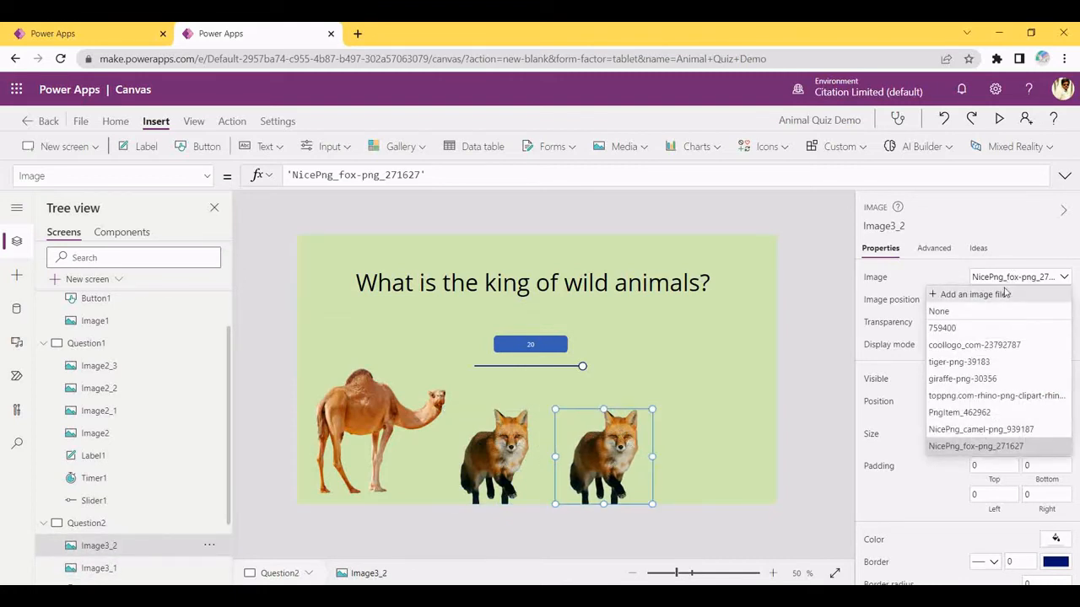
pyautogui.click(972, 294)
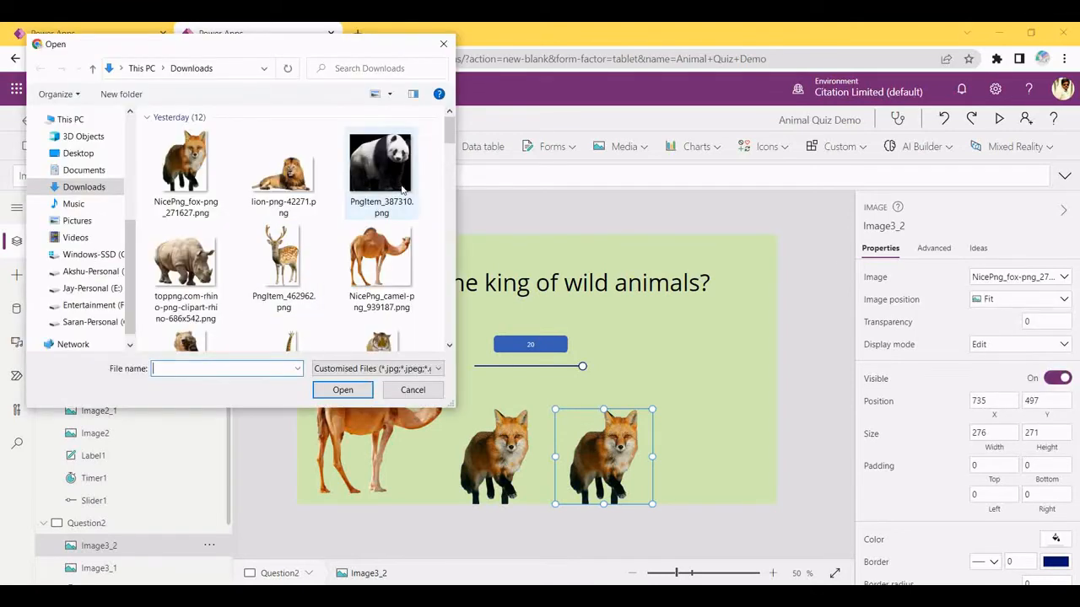
pyautogui.click(301, 178)
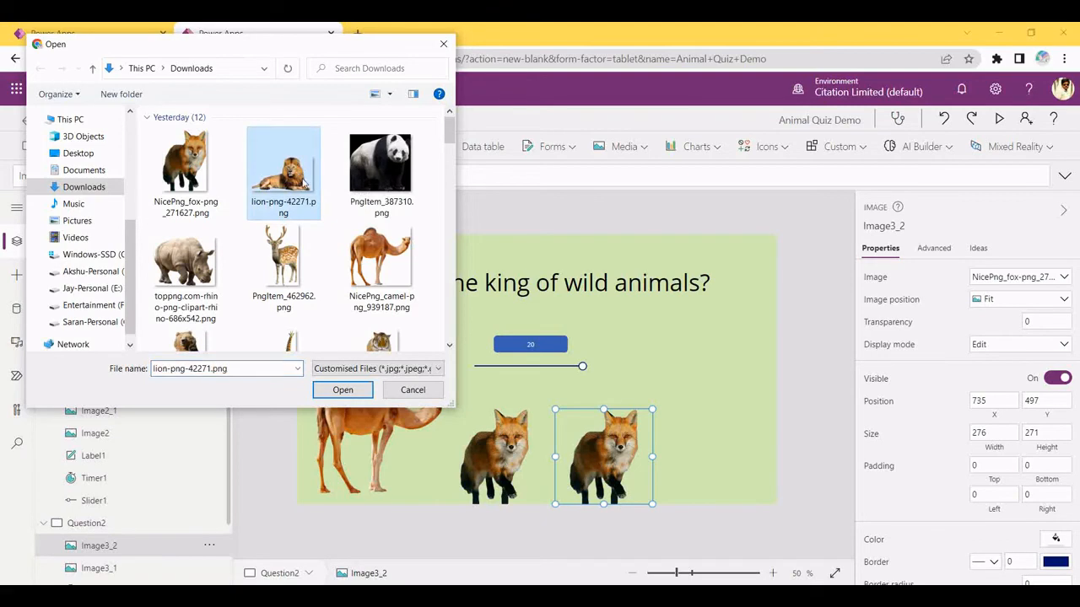
pyautogui.click(338, 389)
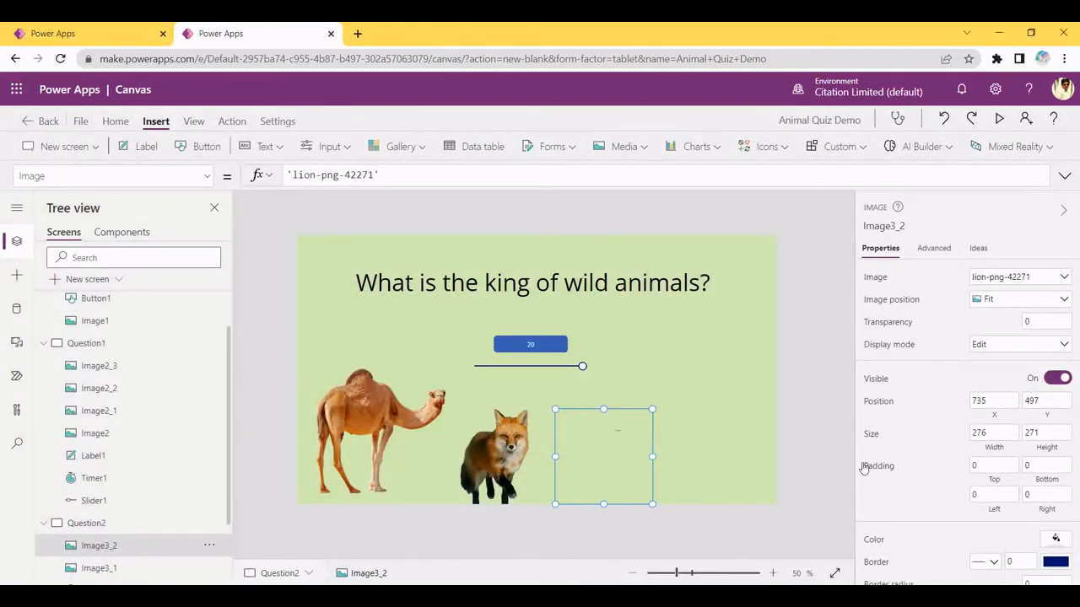
# Enlarge the lion image to 378 by 248 and place it beside the fox
pyautogui.moveTo(652, 504); pyautogui.dragTo(713, 540)
pyautogui.moveTo(686, 498); pyautogui.dragTo(676, 496)
pyautogui.click(541, 484)
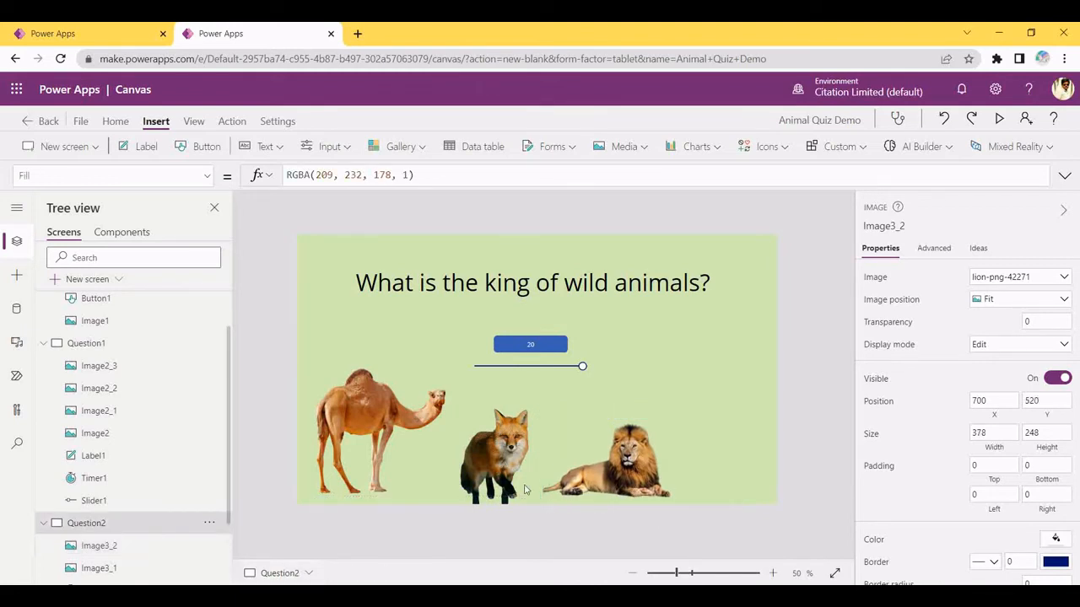
pyautogui.click(482, 480)
pyautogui.click(594, 371)
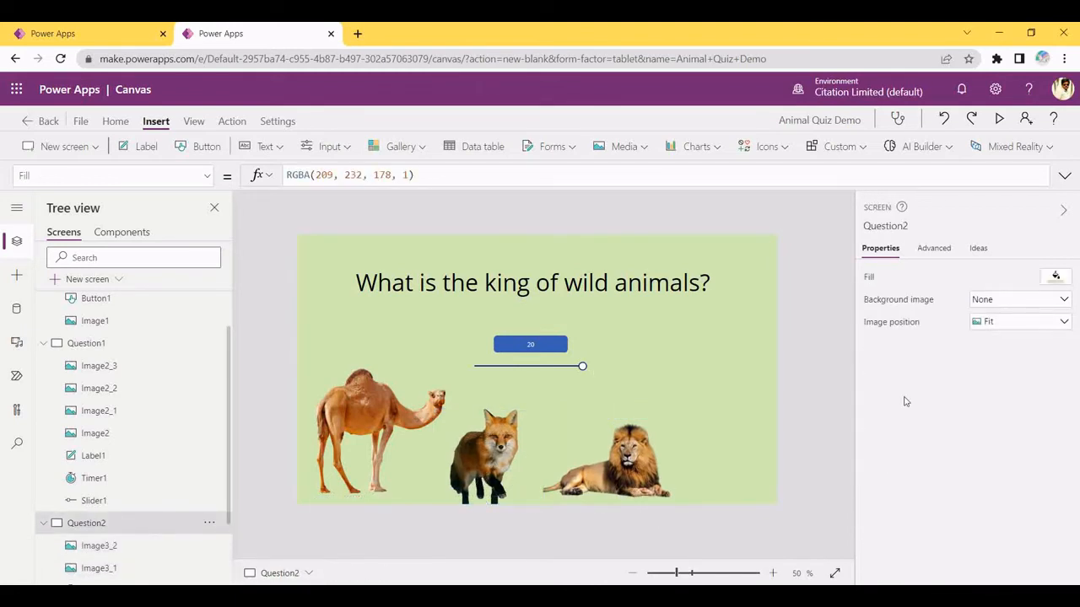
pyautogui.click(631, 458)
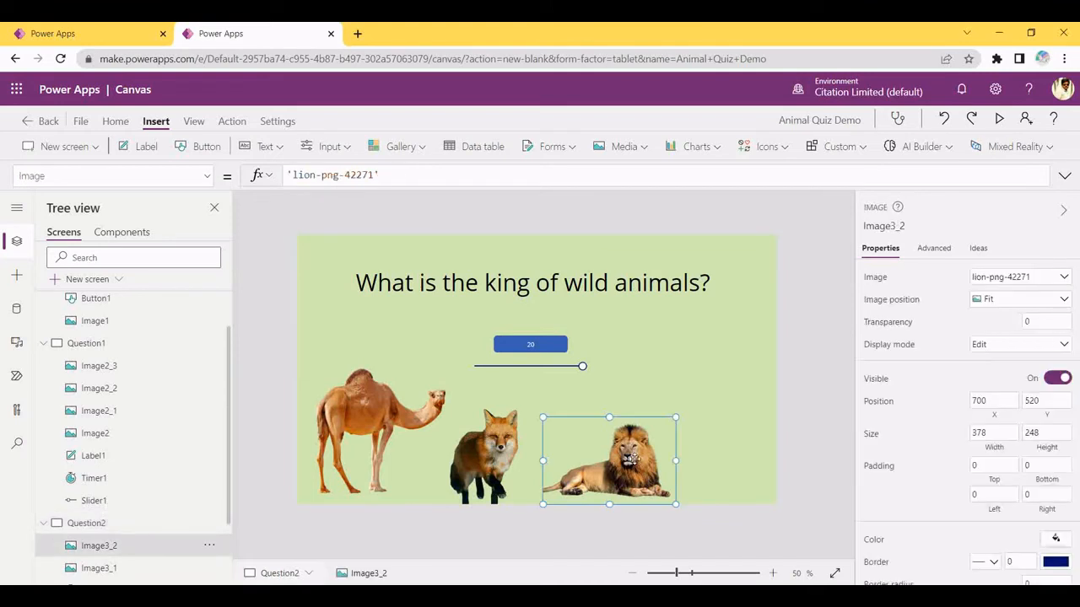
# Duplicate the lion to the right edge as Image3_3 and begin adding a new picture file
pyautogui.hotkey('ctrl', 'c')
pyautogui.hotkey('ctrl', 'v')
pyautogui.moveTo(631, 458); pyautogui.dragTo(836, 357)
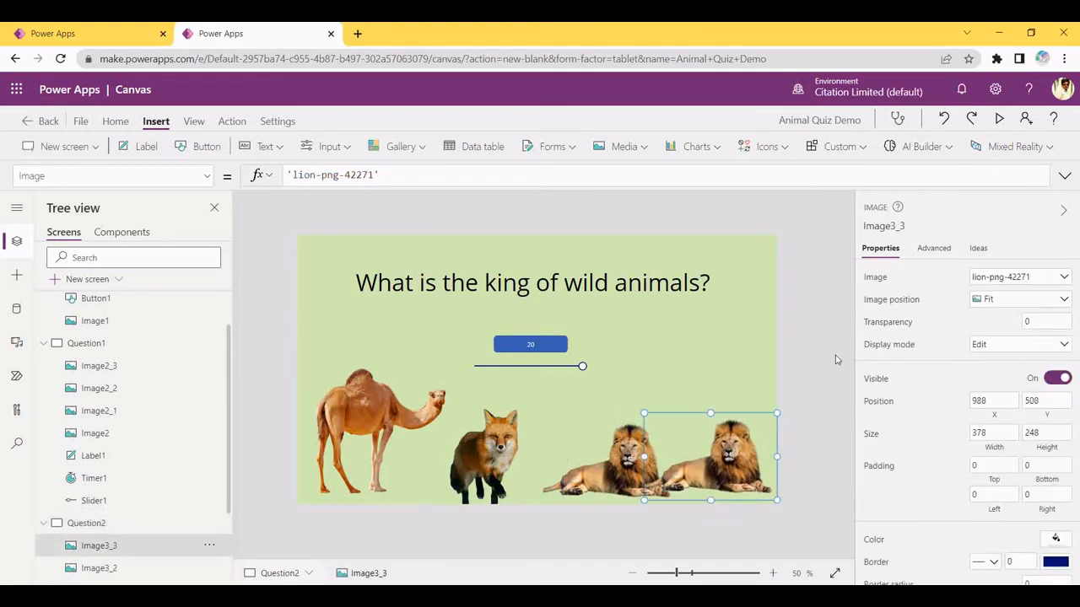
pyautogui.moveTo(633, 444); pyautogui.dragTo(600, 442)
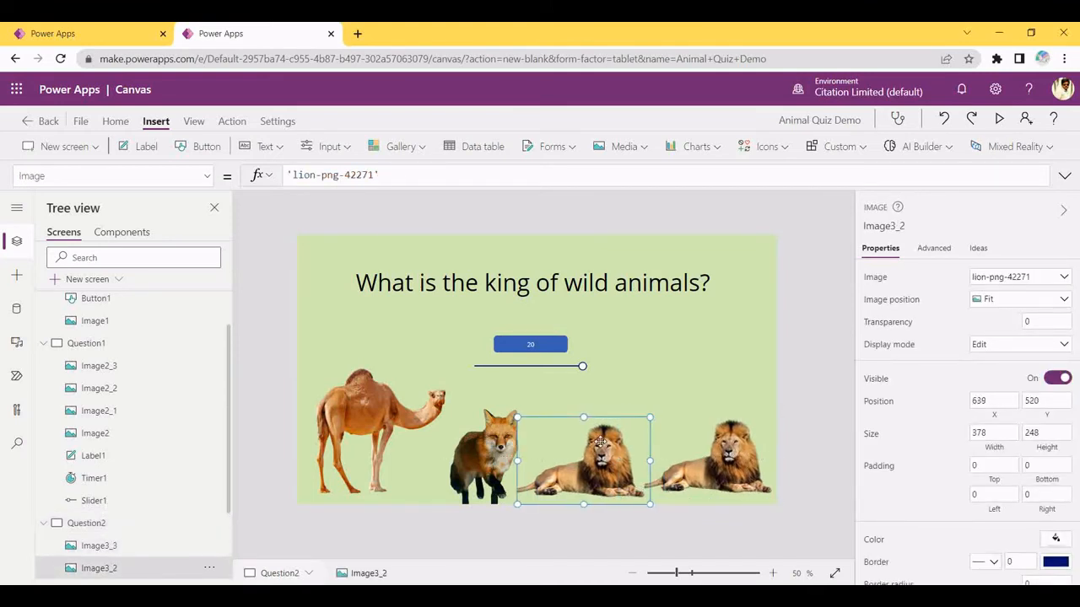
pyautogui.click(721, 447)
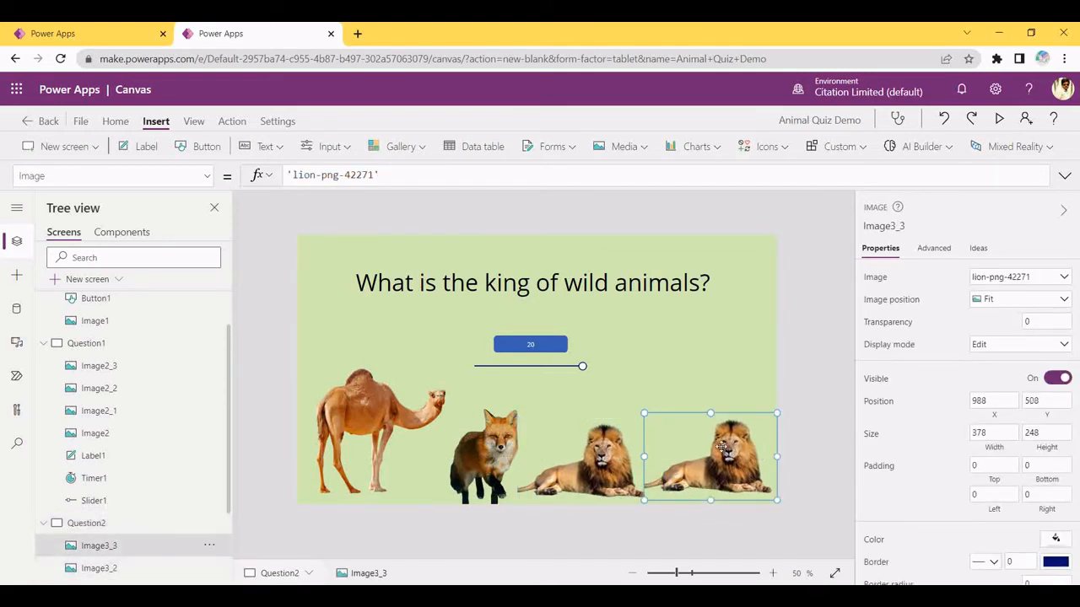
pyautogui.click(1018, 283)
pyautogui.click(995, 295)
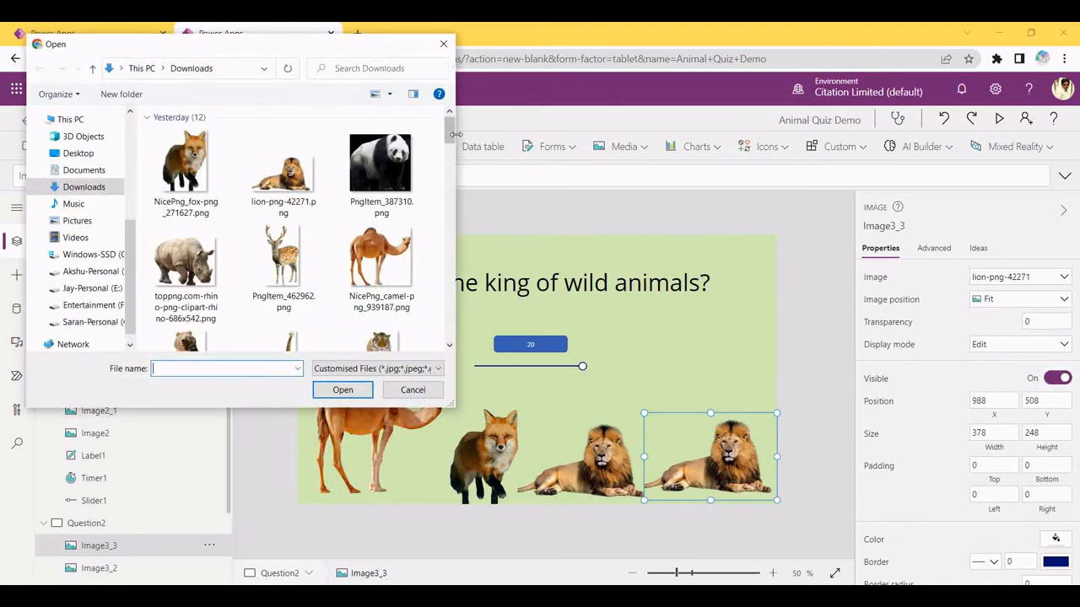
pyautogui.moveTo(450, 132); pyautogui.dragTo(449, 162)
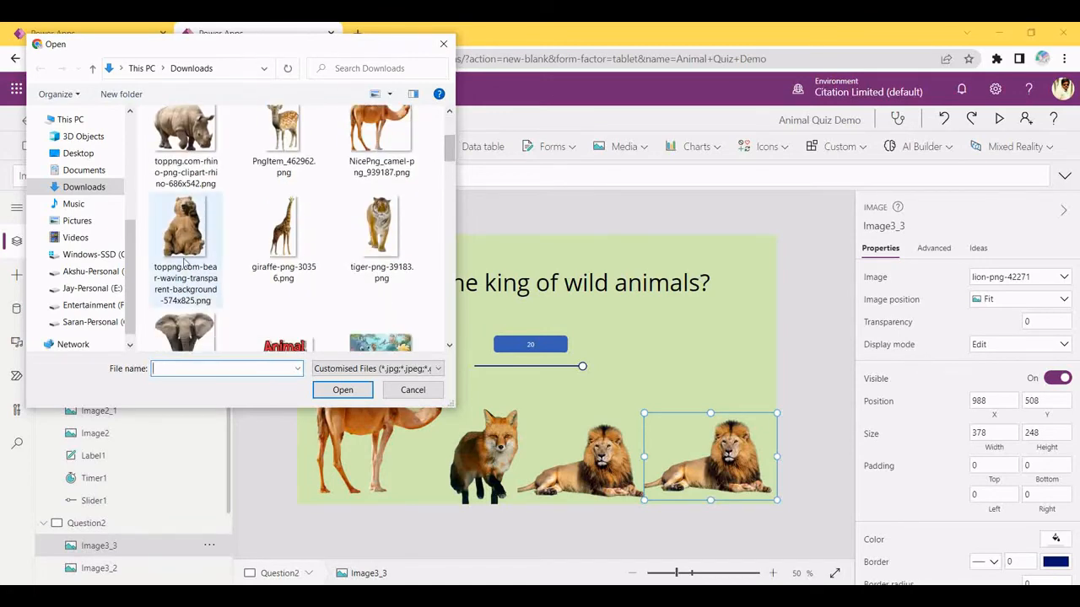
# Load the bear picture into the right-hand image and resize it at the right
pyautogui.click(186, 232)
pyautogui.click(342, 390)
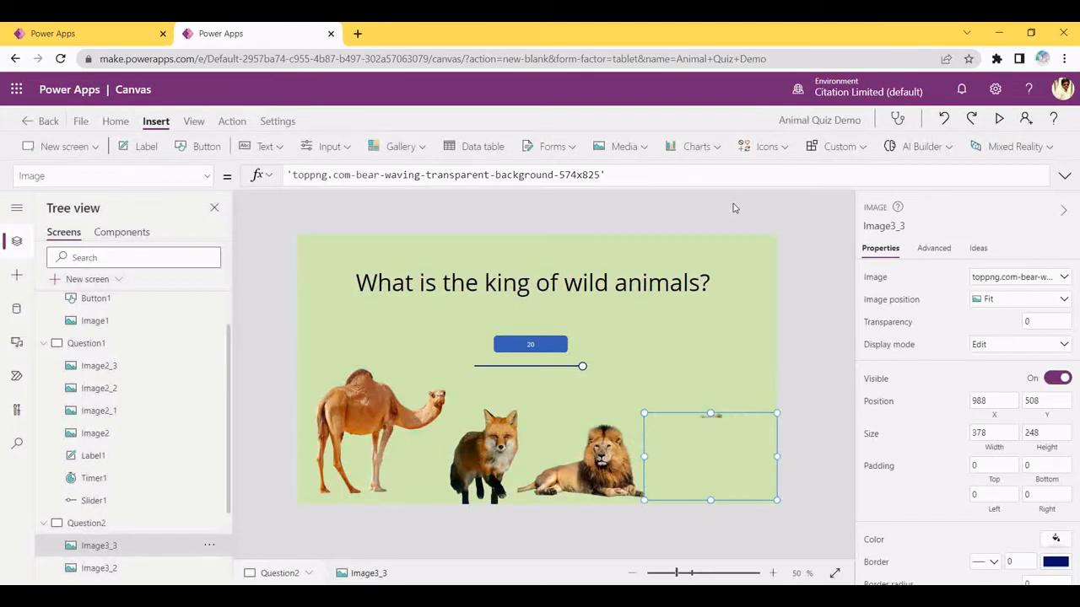
pyautogui.moveTo(703, 421); pyautogui.dragTo(654, 396)
pyautogui.moveTo(728, 474); pyautogui.dragTo(776, 503)
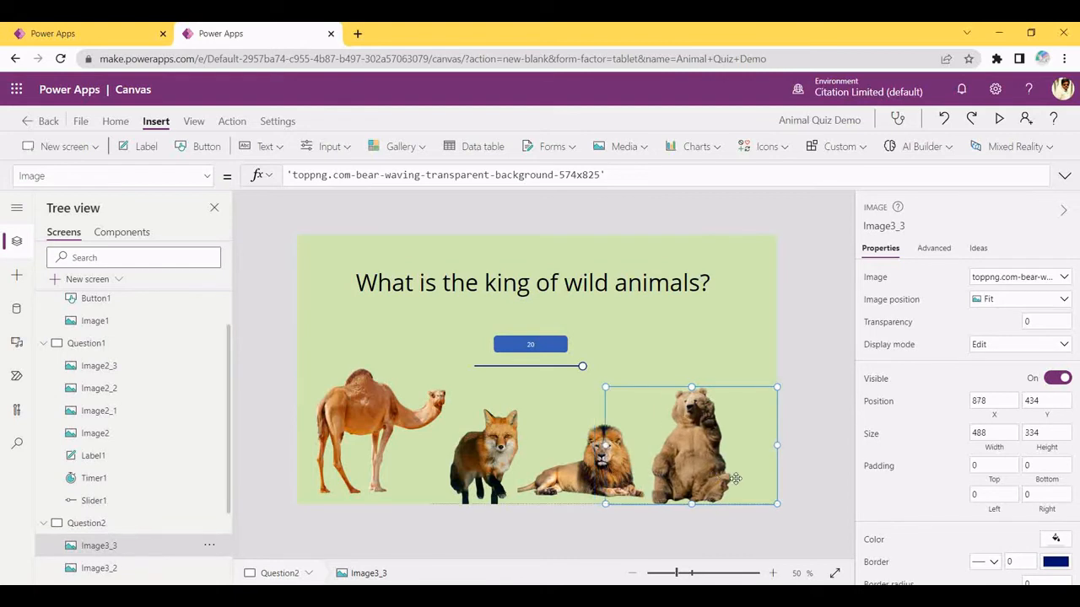
pyautogui.click(716, 350)
pyautogui.click(605, 463)
pyautogui.moveTo(605, 445); pyautogui.dragTo(655, 444)
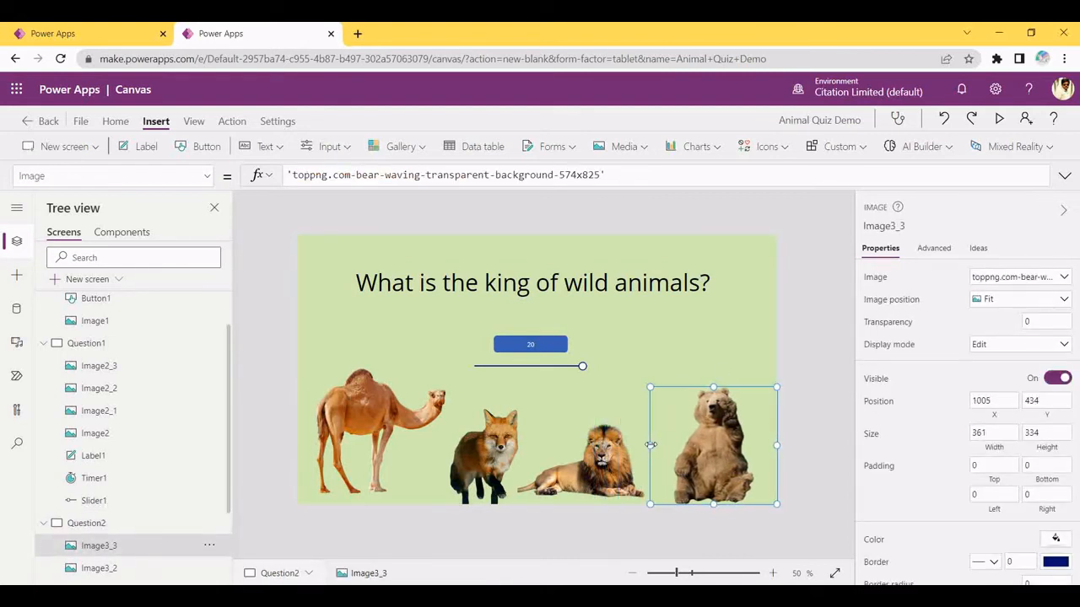
pyautogui.click(711, 369)
# Narrow the lion image from its left side
pyautogui.click(524, 461)
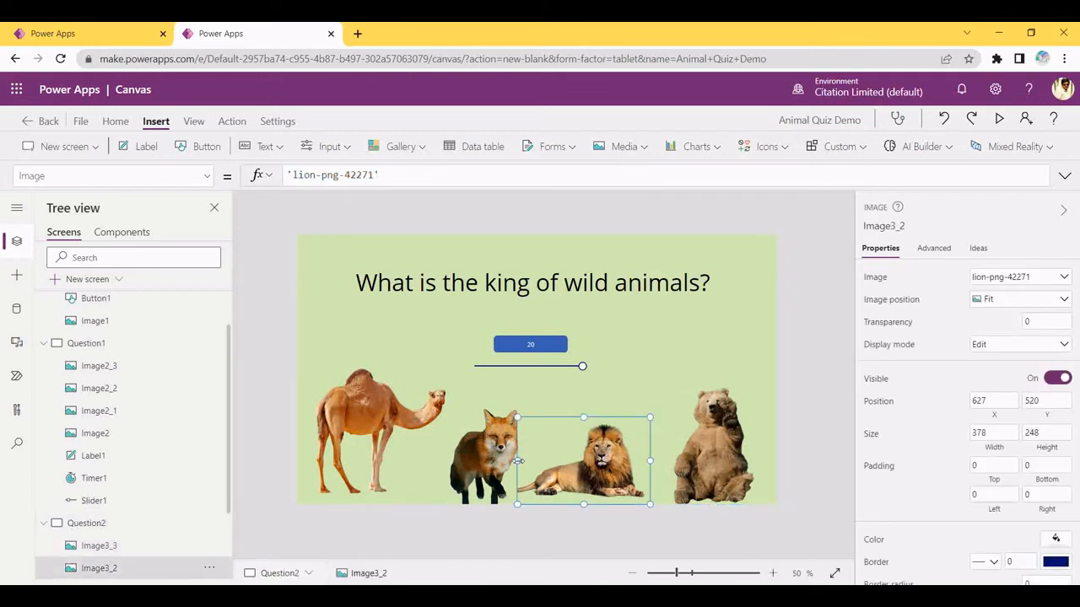
pyautogui.moveTo(519, 462); pyautogui.dragTo(529, 461)
pyautogui.click(603, 385)
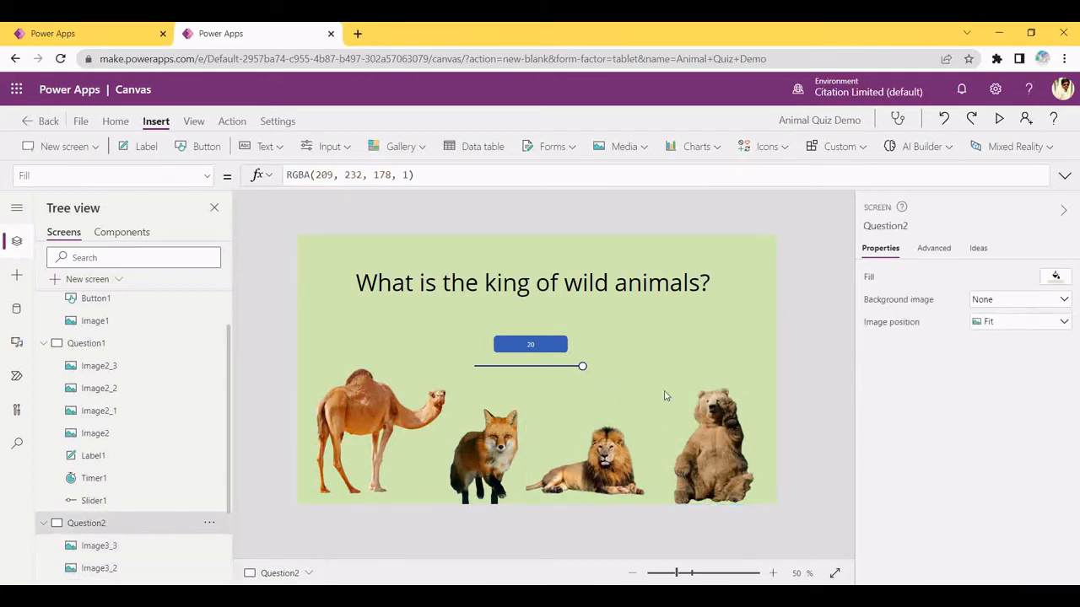
pyautogui.click(320, 460)
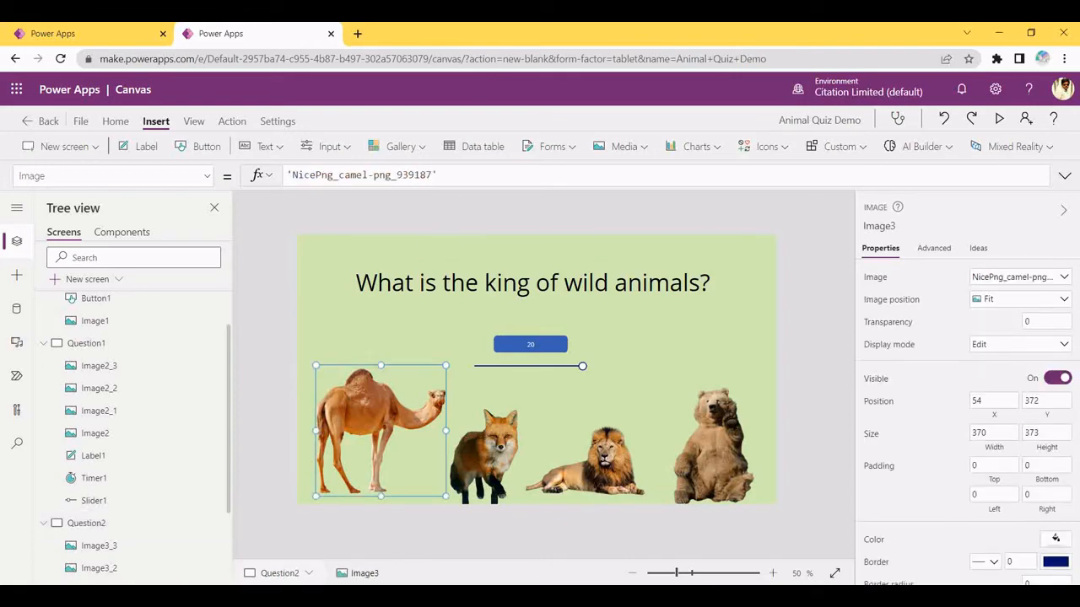
# Copy the Step 8 correct-answer formula from the Notepad notes
pyautogui.click(362, 596)
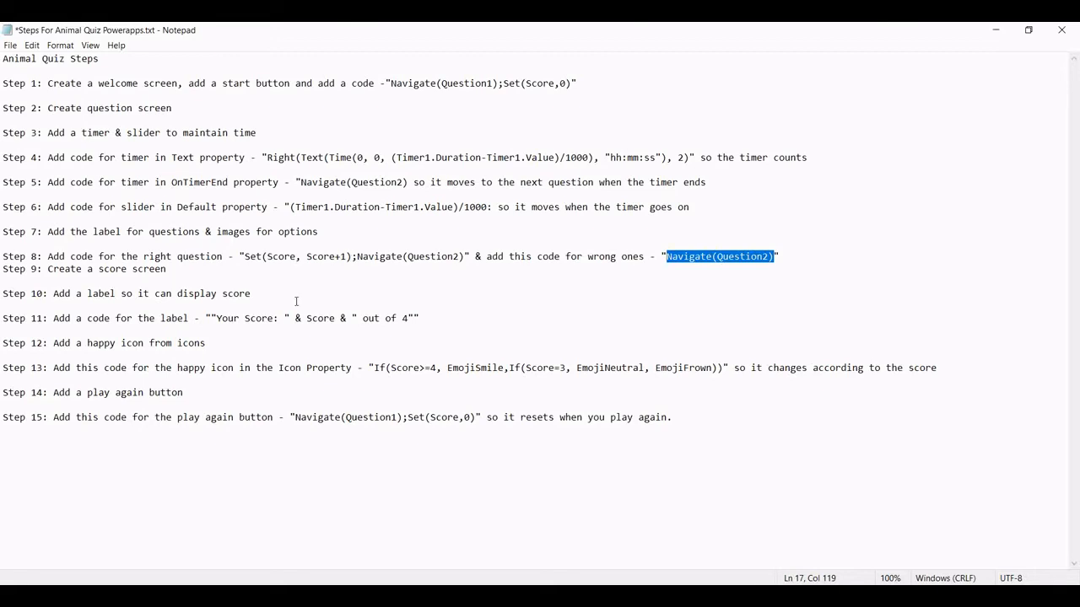
pyautogui.moveTo(246, 256); pyautogui.dragTo(463, 258)
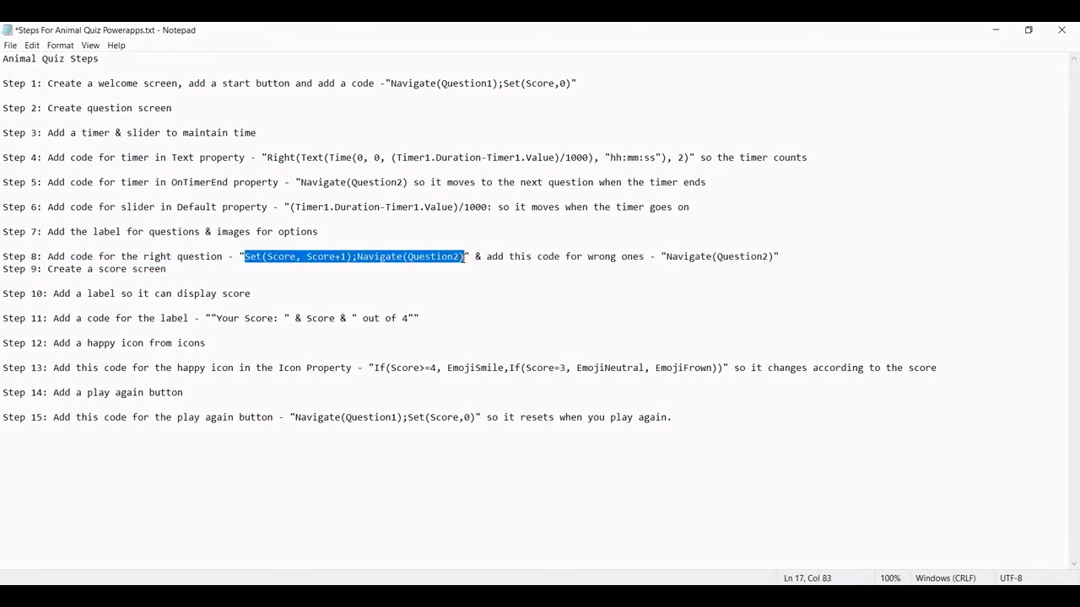
pyautogui.hotkey('ctrl', 'c')
pyautogui.hotkey('alt', 'Tab')
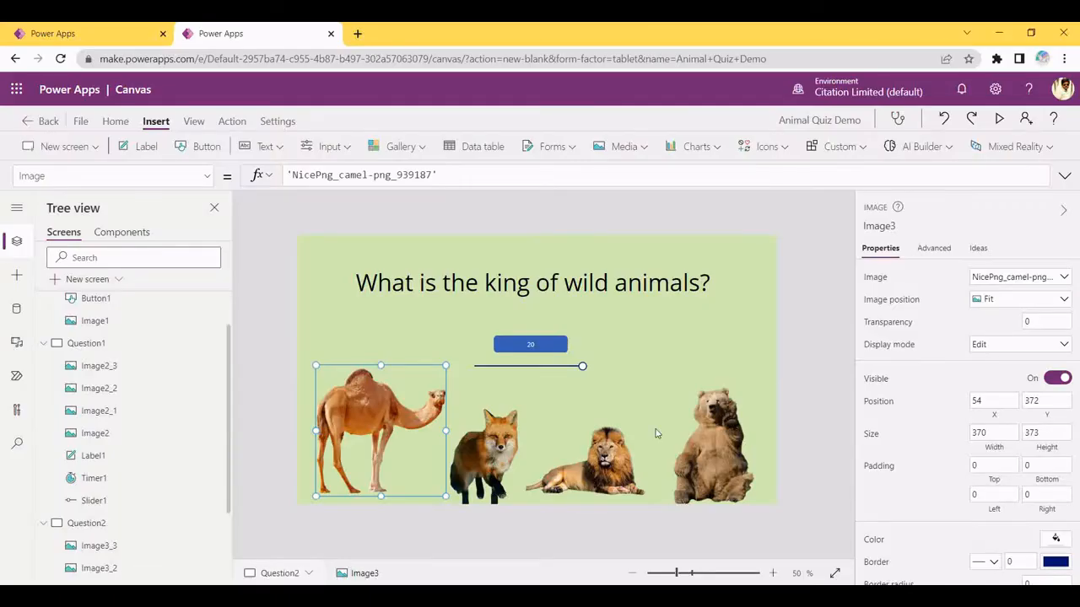
# Select the lion image and switch the formula bar to its OnSelect property
pyautogui.click(610, 449)
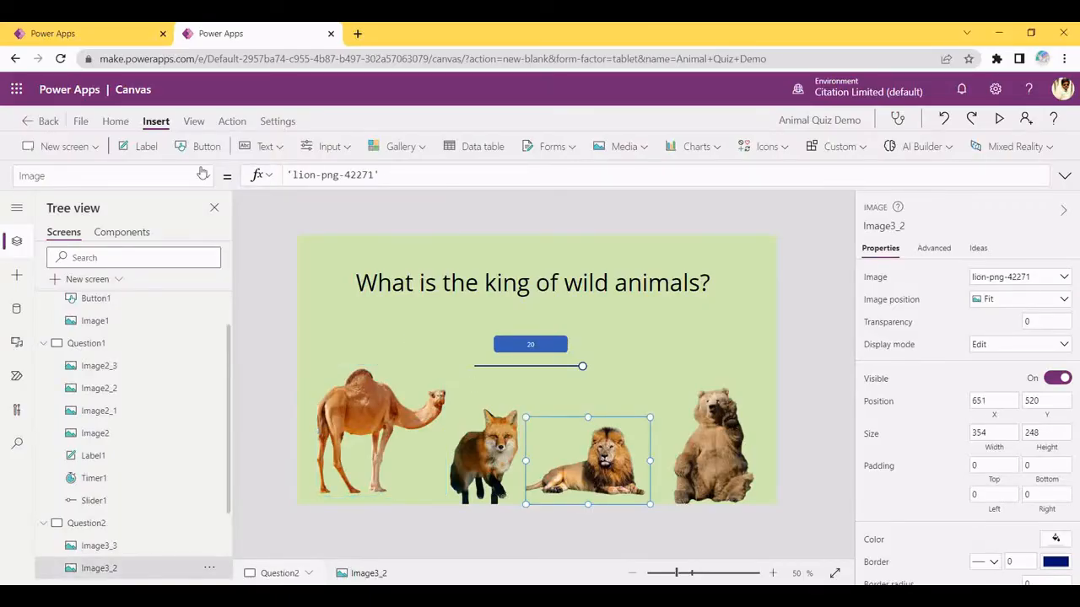
pyautogui.moveTo(149, 171); pyautogui.dragTo(4, 184)
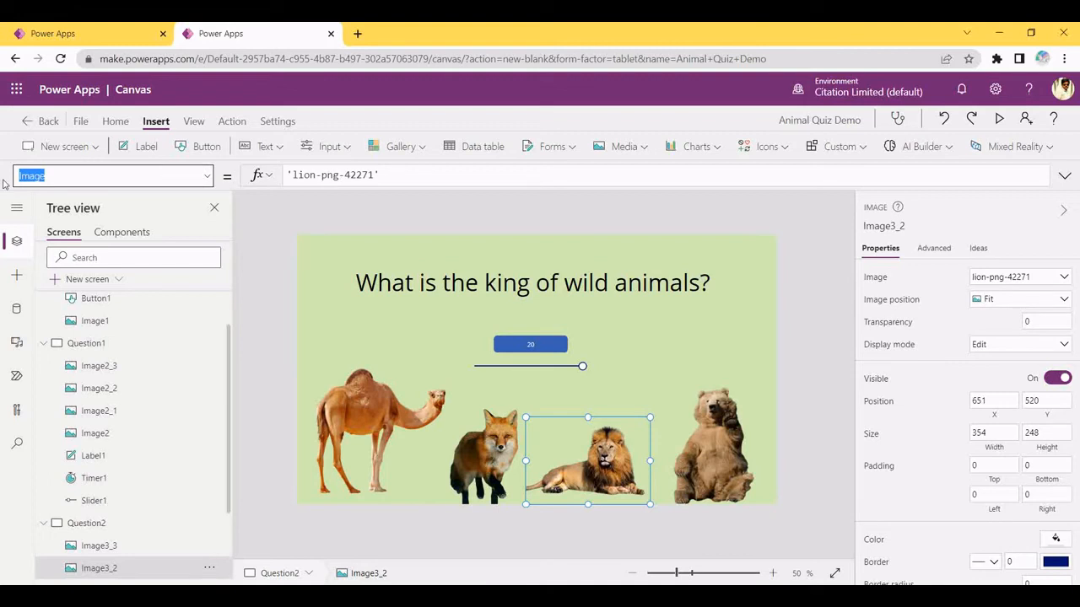
pyautogui.write('OnSelect')
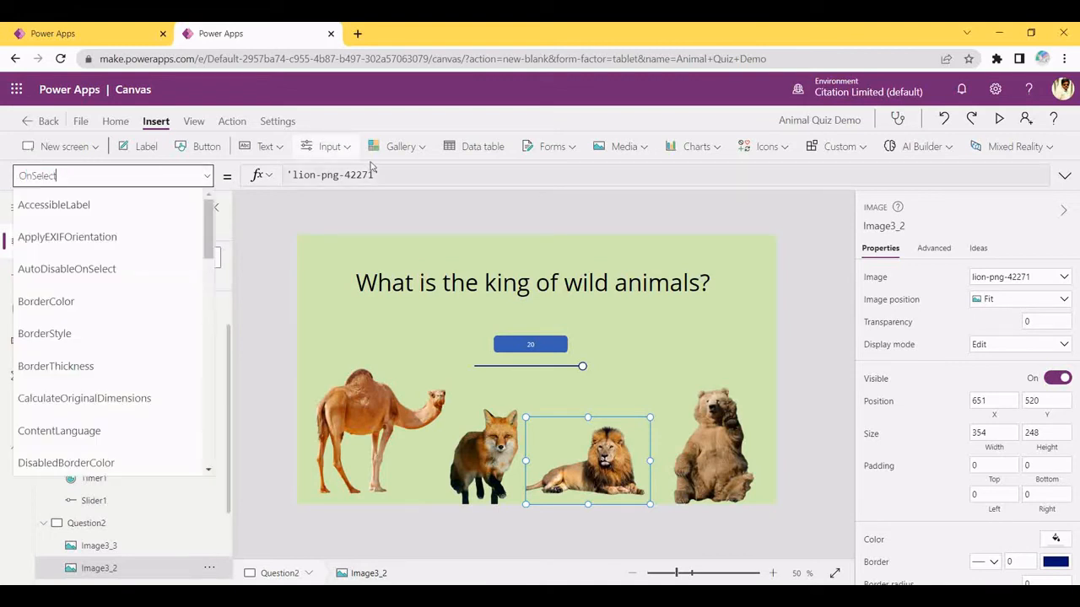
pyautogui.click(289, 175)
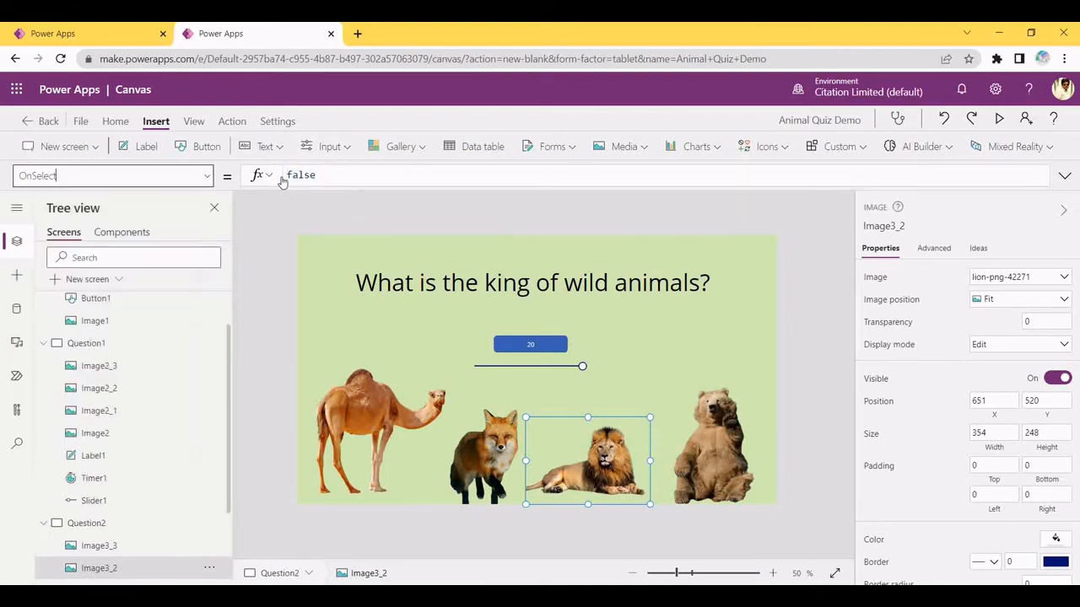
pyautogui.hotkey('ctrl', 'v')
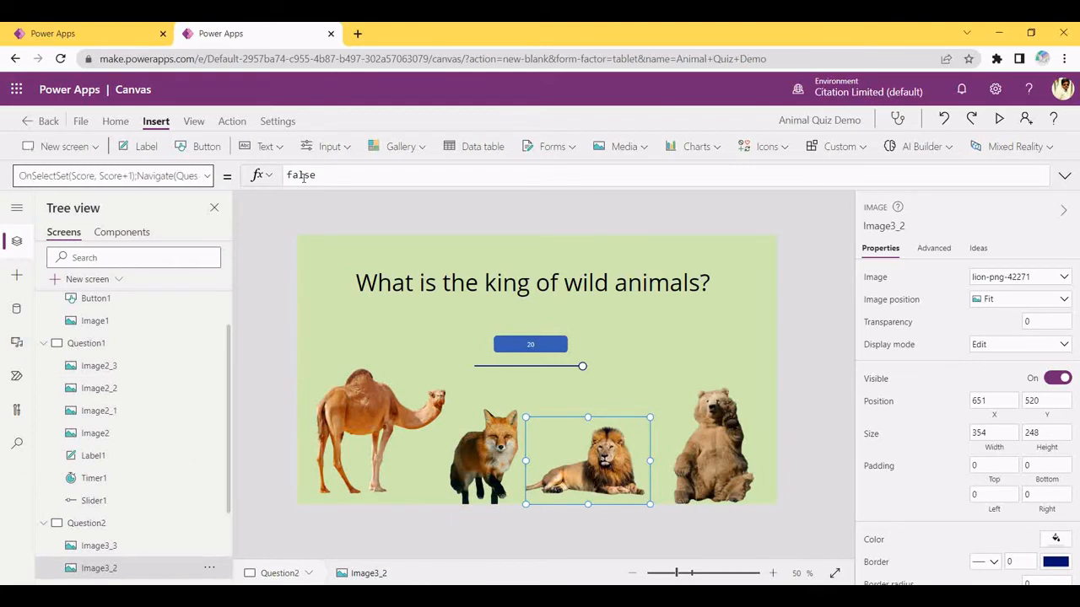
pyautogui.press('BackSpace')
pyautogui.press('BackSpace')
pyautogui.press('BackSpace')
pyautogui.press('BackSpace')
pyautogui.press('BackSpace')
pyautogui.press('BackSpace')
pyautogui.press('BackSpace')
pyautogui.press('BackSpace')
pyautogui.press('BackSpace')
pyautogui.press('BackSpace')
pyautogui.press('BackSpace')
pyautogui.press('BackSpace')
pyautogui.press('BackSpace')
pyautogui.press('BackSpace')
pyautogui.press('BackSpace')
pyautogui.press('BackSpace')
pyautogui.press('BackSpace')
pyautogui.press('BackSpace')
pyautogui.press('BackSpace')
pyautogui.press('BackSpace')
pyautogui.write('O')
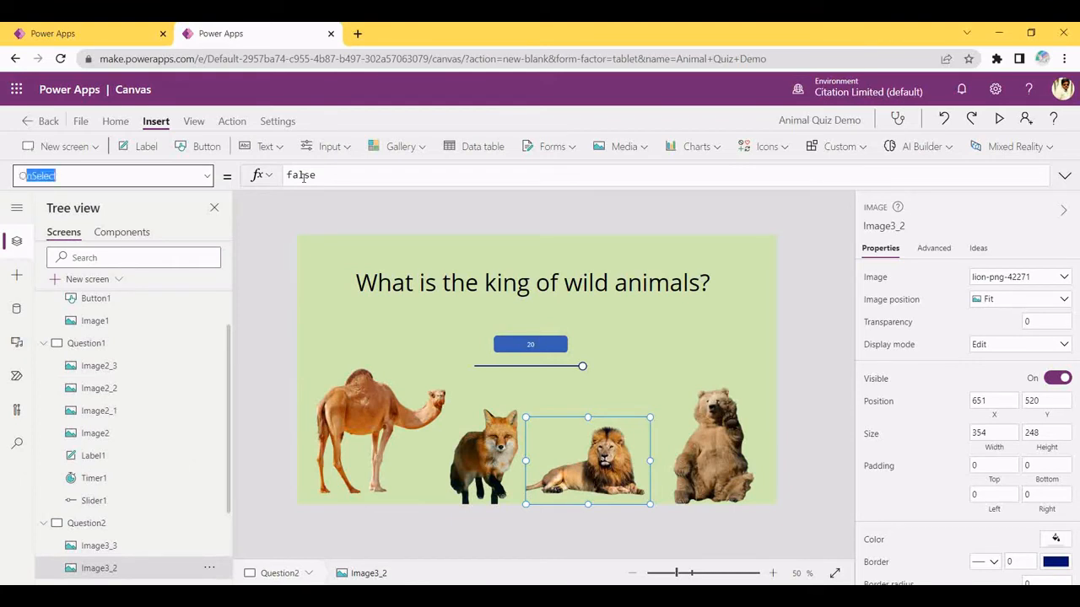
pyautogui.write('n')
pyautogui.click(151, 181)
# Replace the lion's OnSelect false with Set(Score, Score+1);Navigate(Question2)
pyautogui.doubleClick(336, 178)
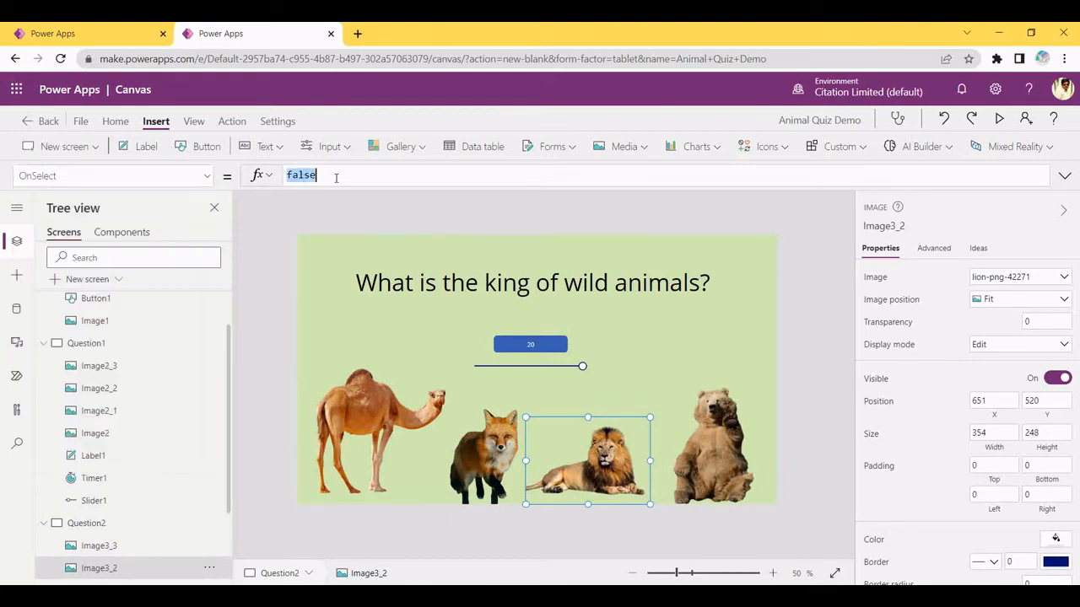
pyautogui.click(320, 174)
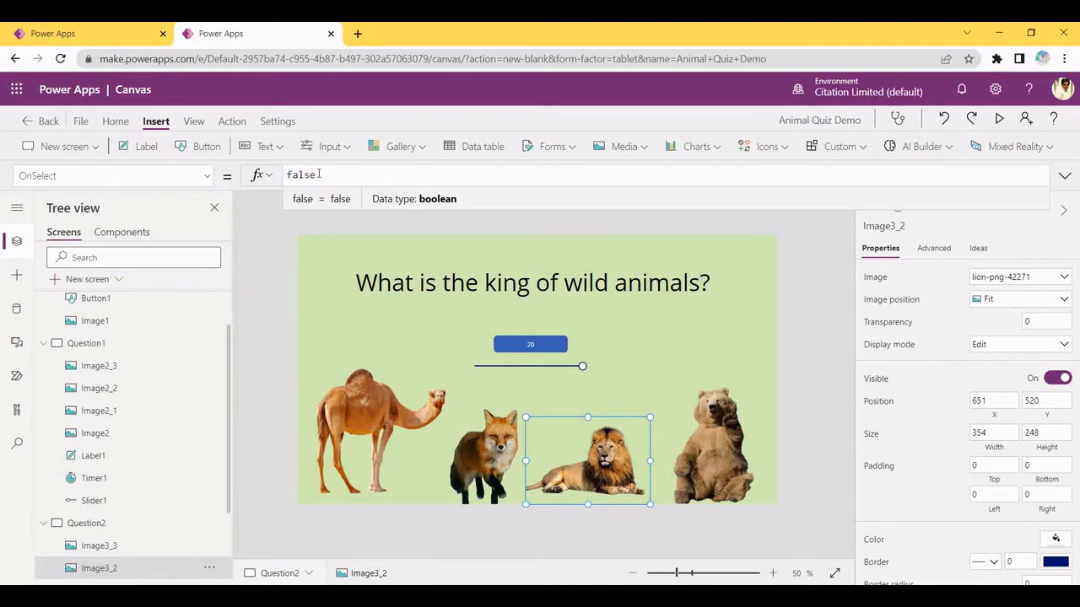
pyautogui.press('BackSpace')
pyautogui.press('BackSpace')
pyautogui.press('BackSpace')
pyautogui.press('BackSpace')
pyautogui.press('BackSpace')
pyautogui.hotkey('ctrl', 'v')
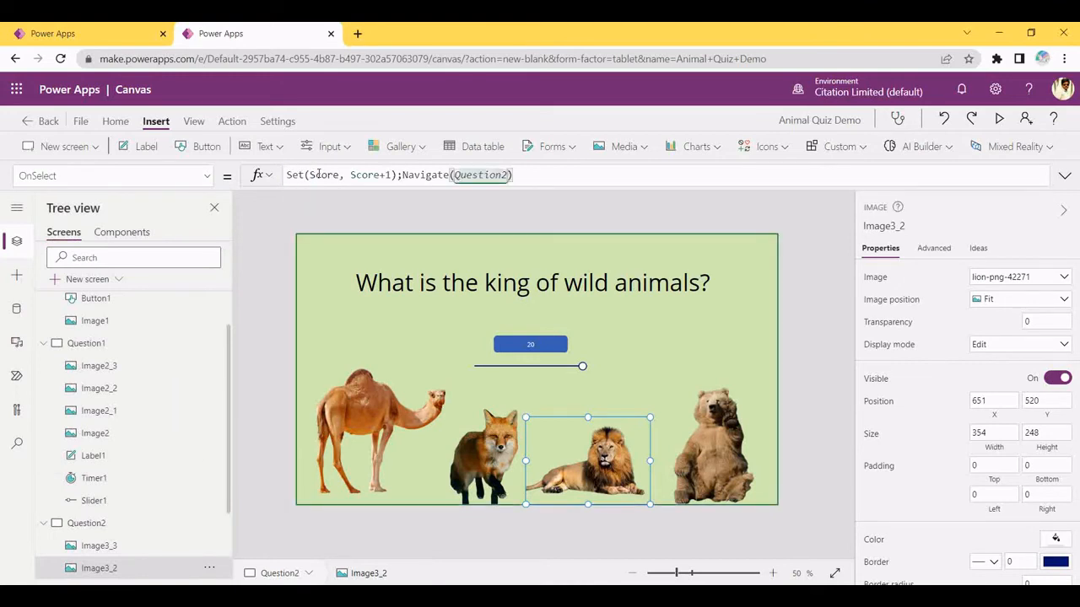
pyautogui.click(507, 175)
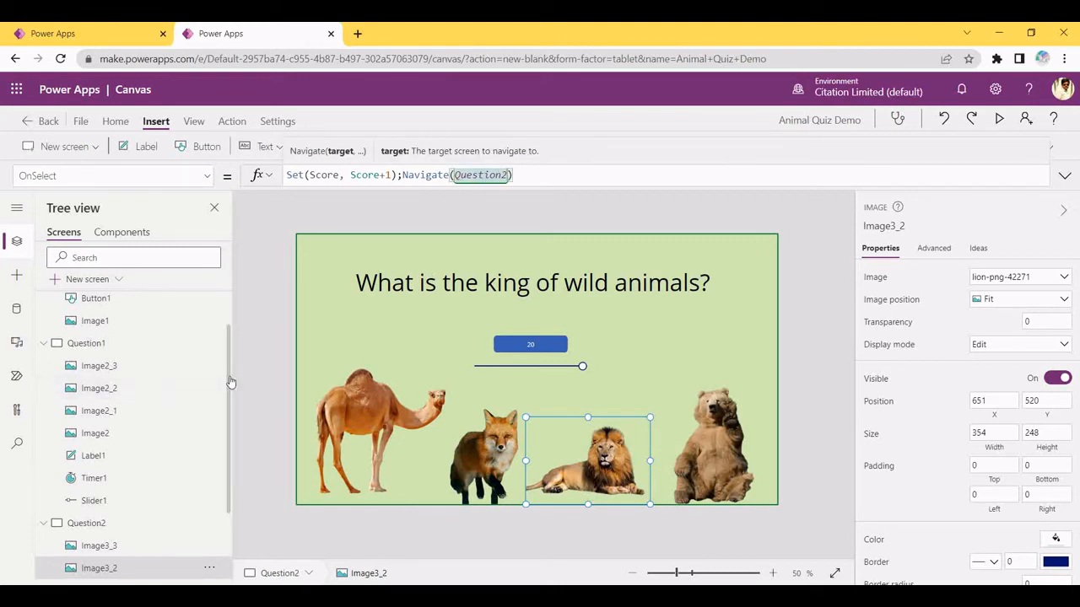
pyautogui.scroll(-2, 215, 535)
pyautogui.moveTo(267, 320); pyautogui.dragTo(270, 536)
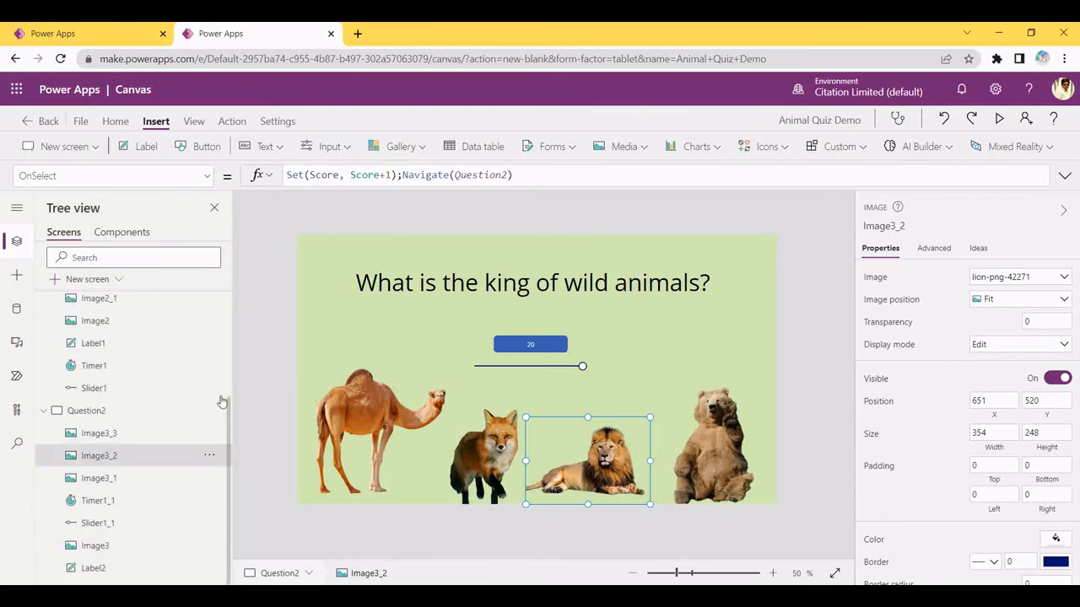
# Set the bear image's OnSelect to Navigate(ScoreScreen)
pyautogui.click(509, 443)
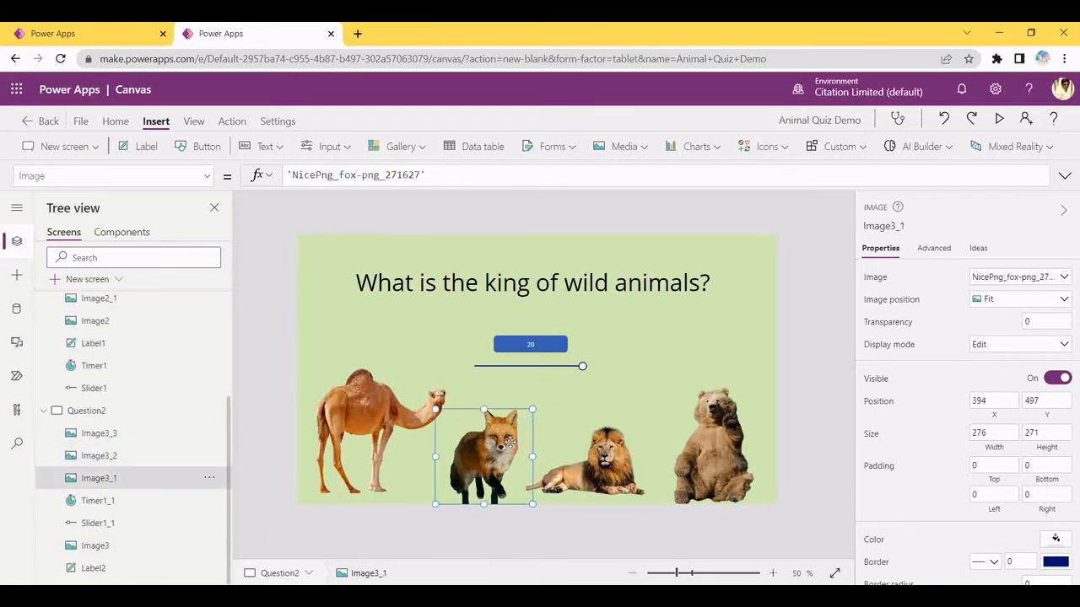
pyautogui.click(742, 337)
pyautogui.click(721, 444)
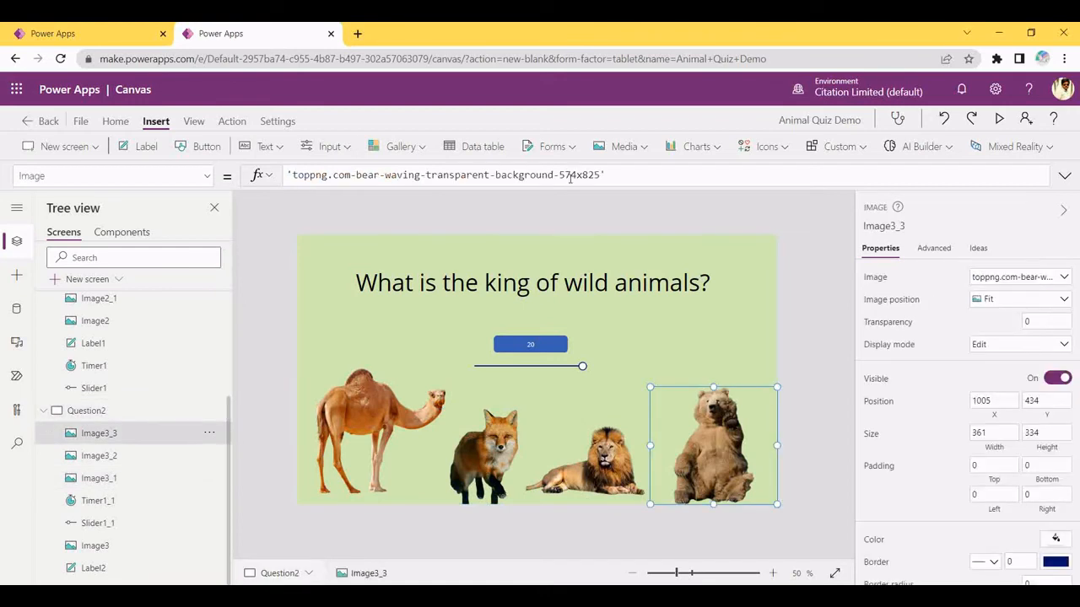
pyautogui.click(131, 176)
pyautogui.press('BackSpace')
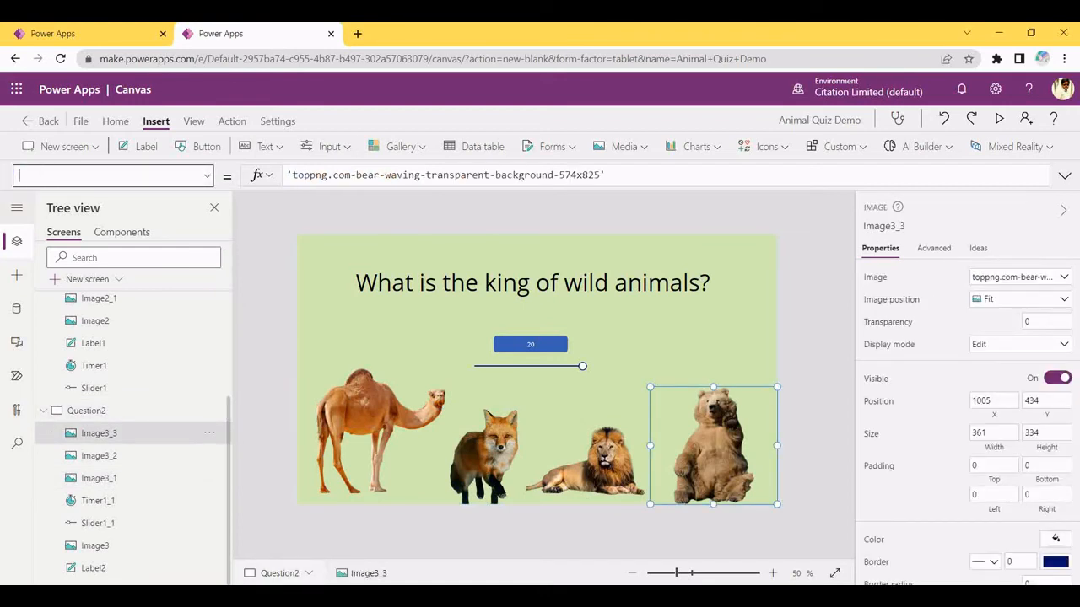
pyautogui.write('OnSelect')
pyautogui.press('Return')
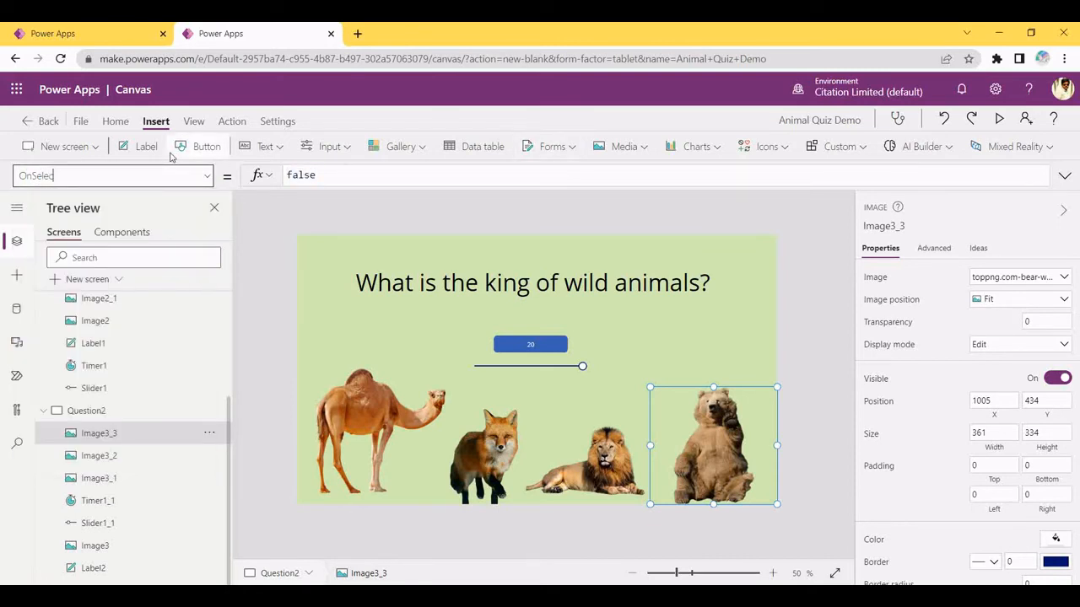
pyautogui.press('BackSpace')
pyautogui.write('Nav')
pyautogui.press('BackSpace')
pyautogui.press('BackSpace')
pyautogui.press('BackSpace')
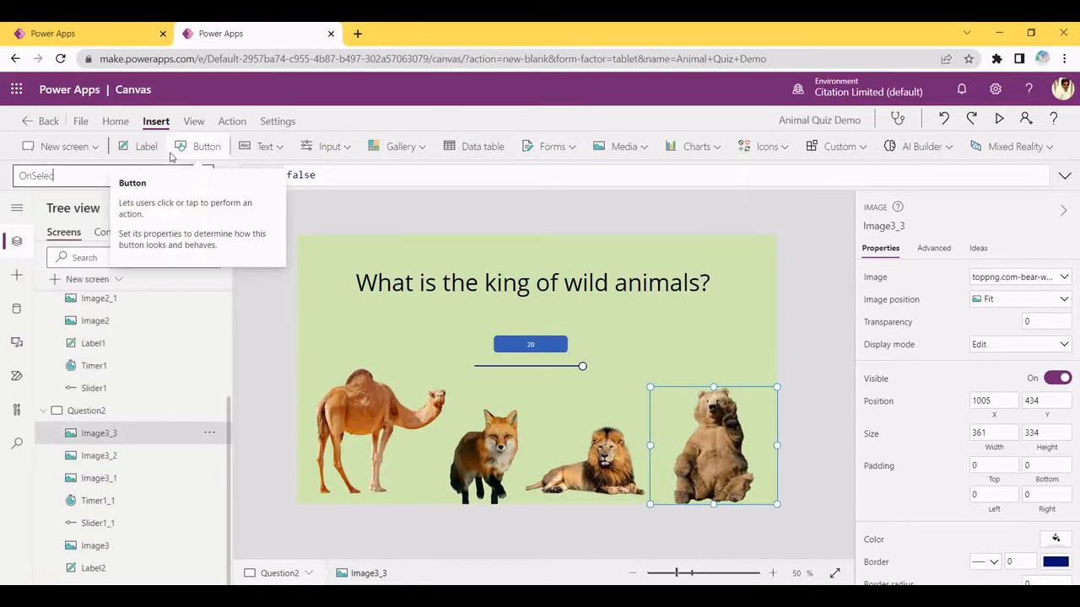
pyautogui.doubleClick(338, 177)
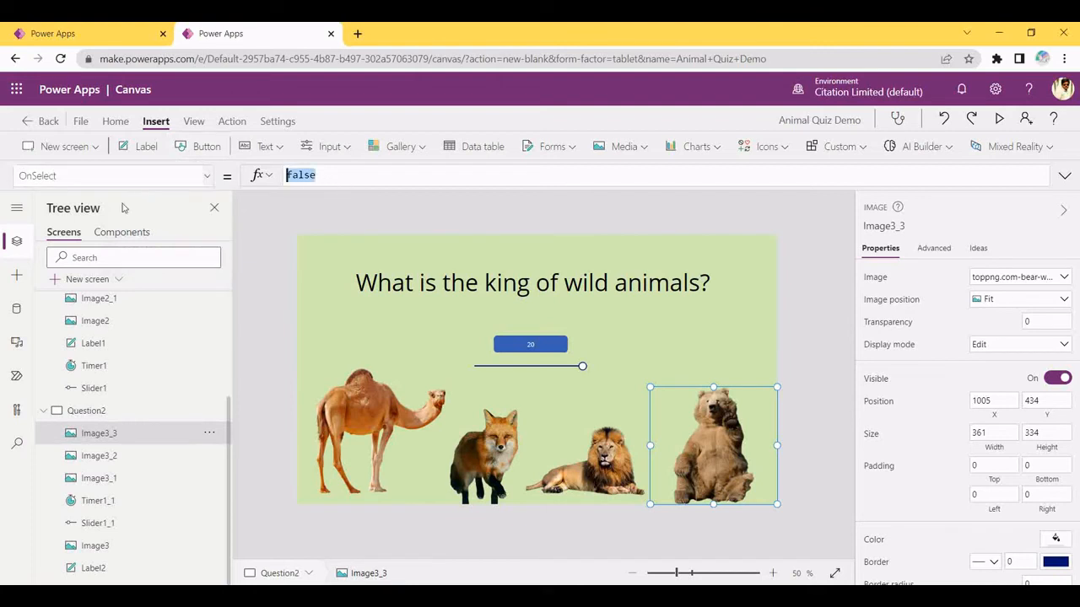
pyautogui.press('BackSpace')
pyautogui.write('Nav')
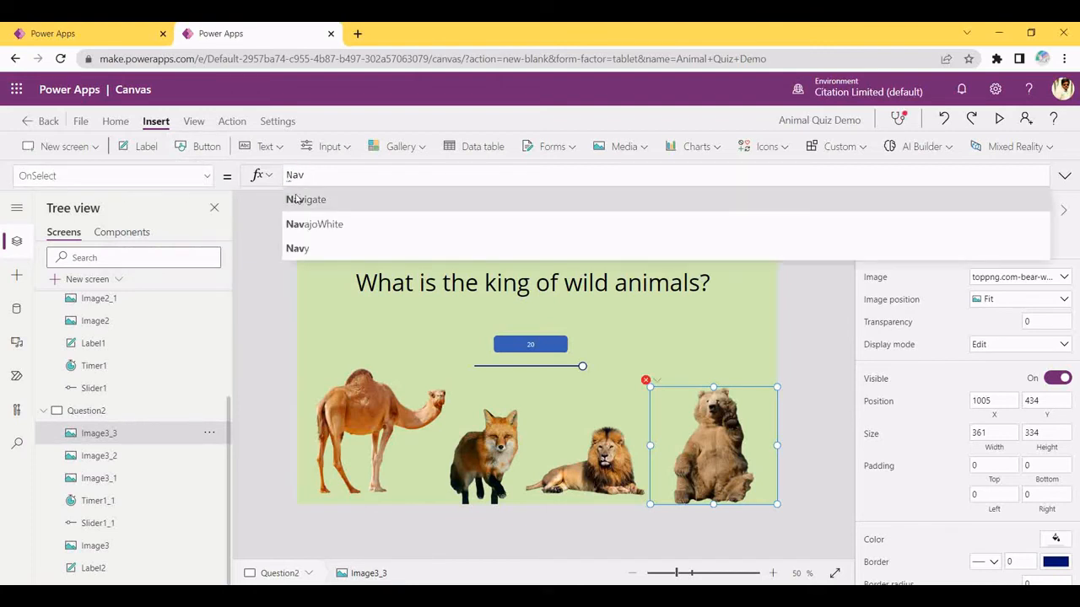
pyautogui.click(295, 196)
pyautogui.write('Sc')
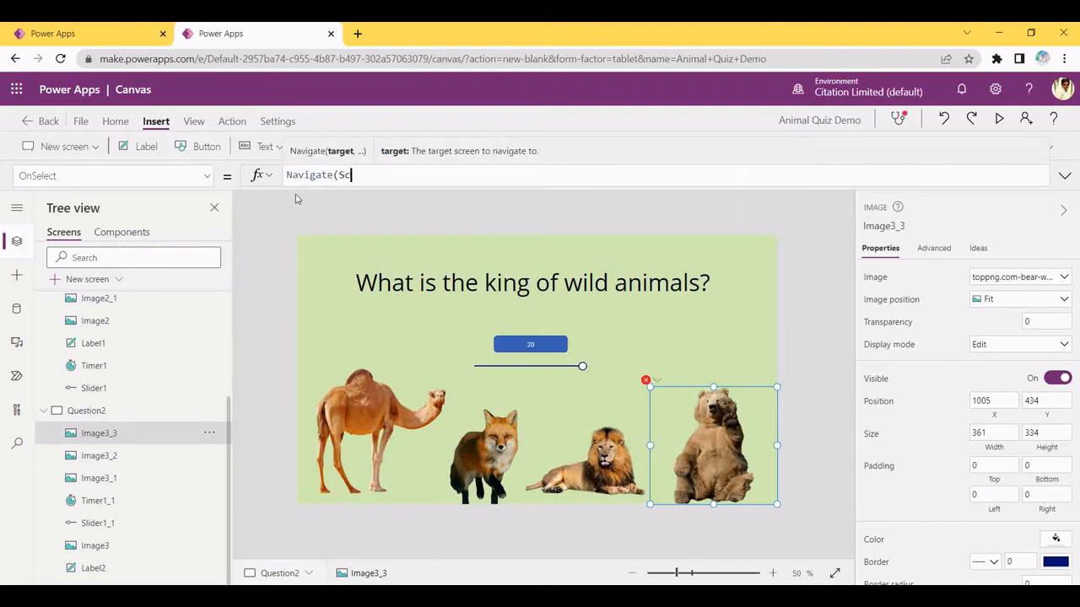
pyautogui.write('oreScree')
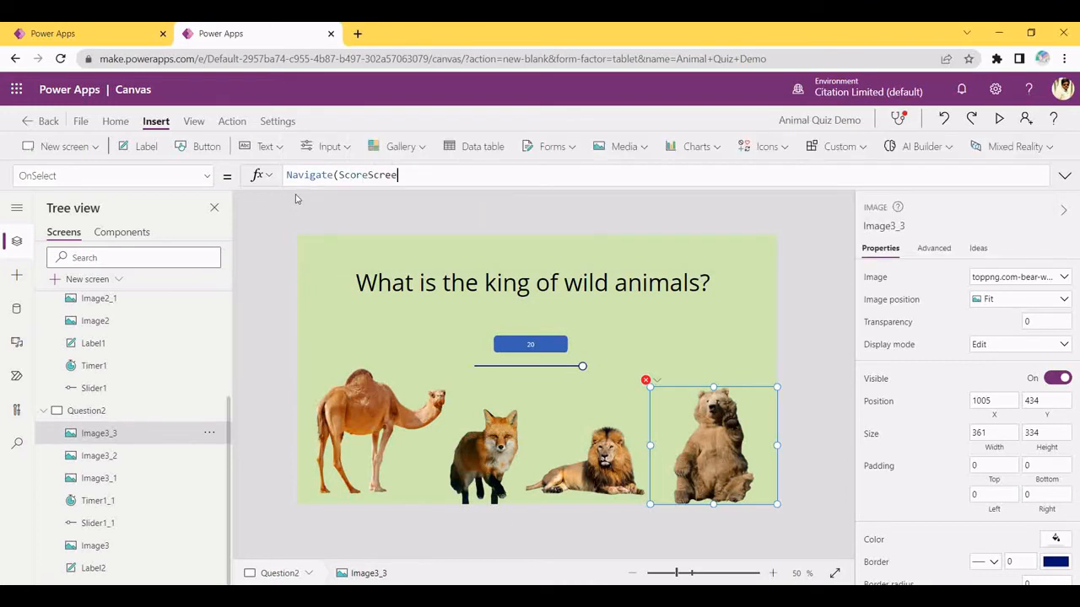
pyautogui.write('n)')
pyautogui.hotkey('ctrl', 'a')
pyautogui.hotkey('ctrl', 'c')
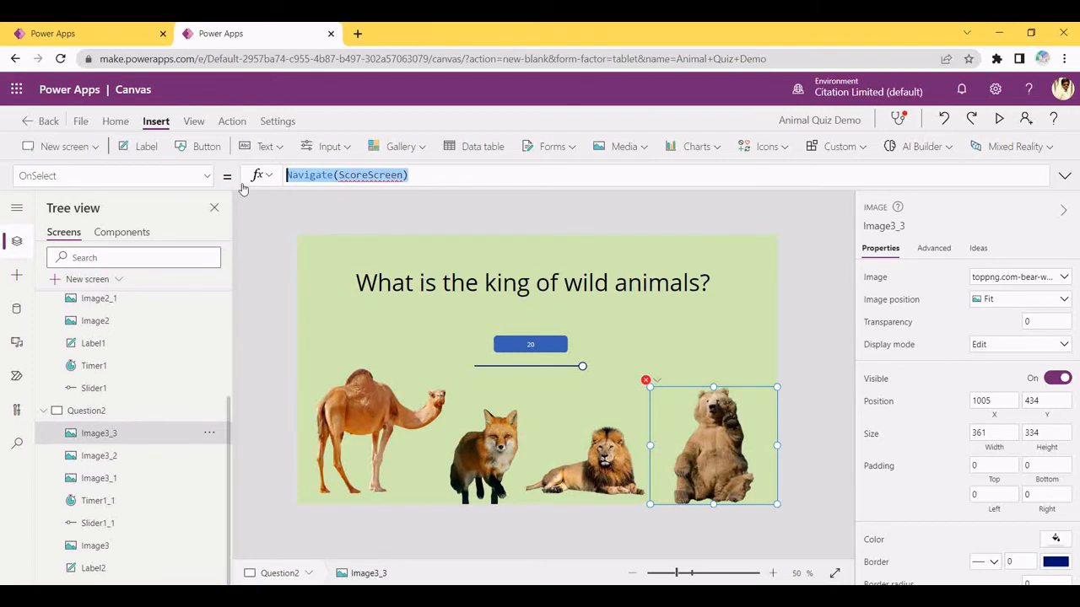
# Paste Navigate(ScoreScreen) over false in the fox image's OnSelect
pyautogui.click(484, 455)
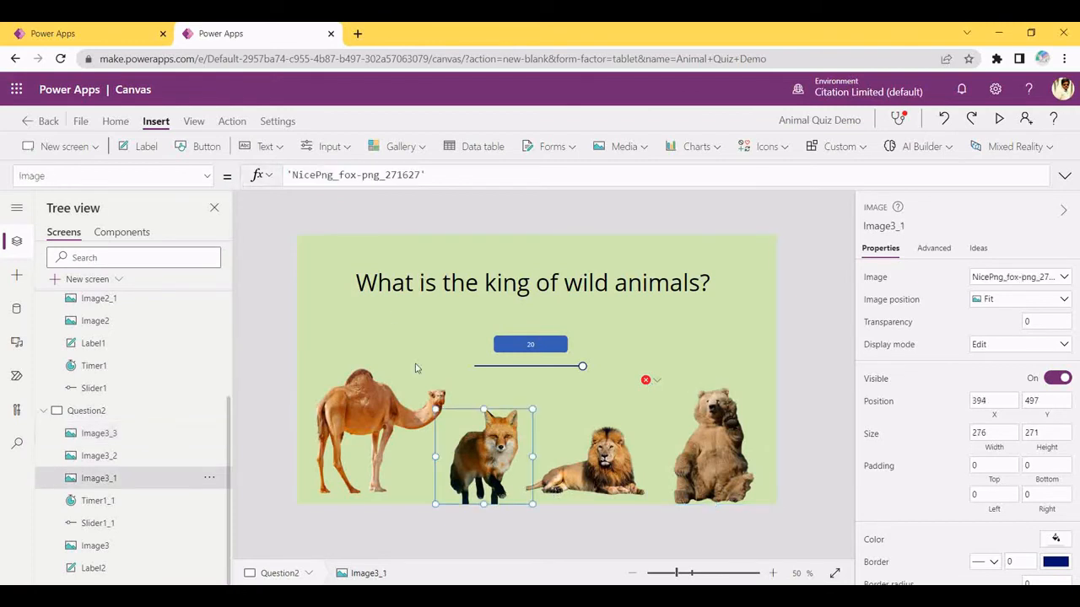
pyautogui.click(140, 177)
pyautogui.press('BackSpace')
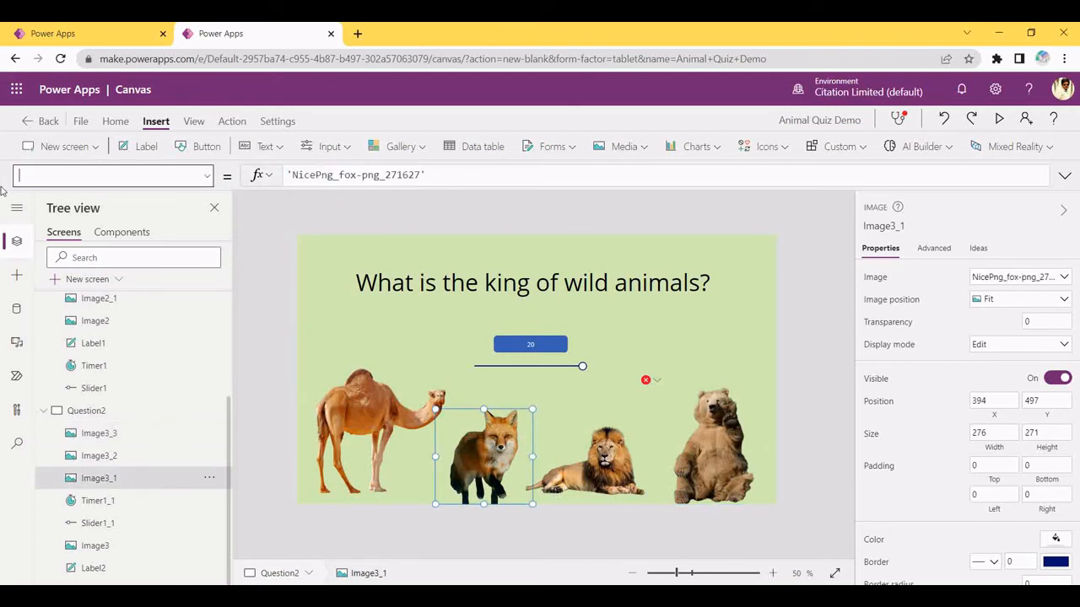
pyautogui.write('OnSelect')
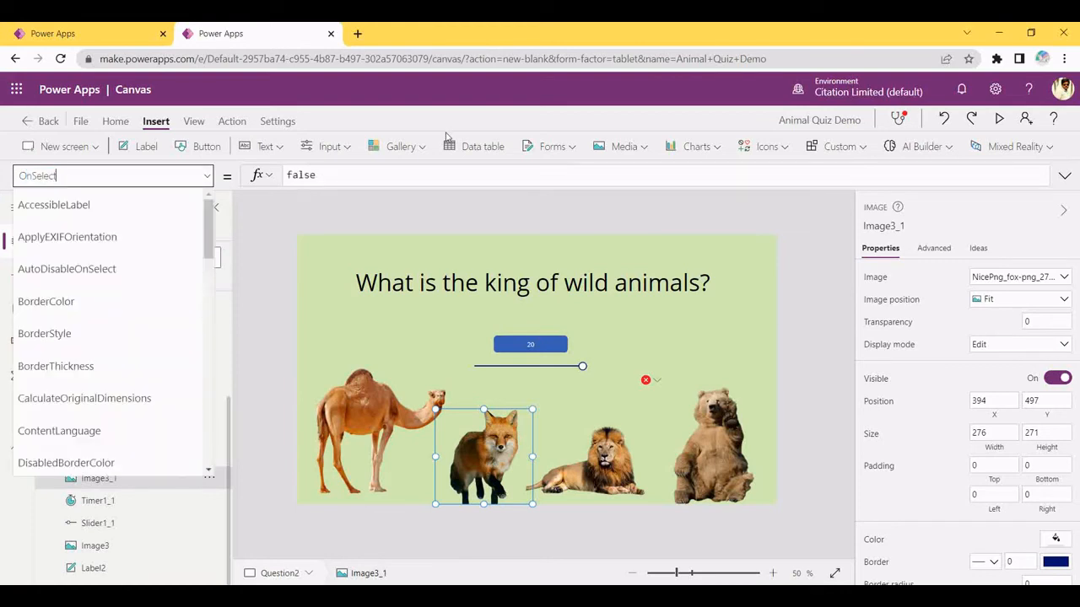
pyautogui.click(409, 181)
pyautogui.moveTo(407, 177); pyautogui.dragTo(278, 179)
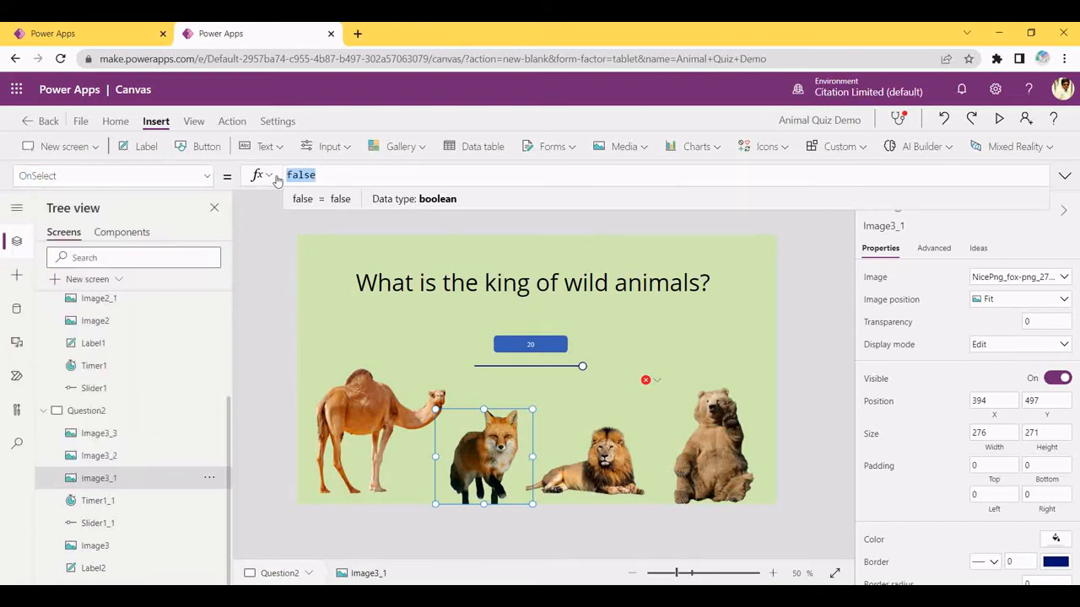
pyautogui.write('Navigate(Scorescreen)')
# Open the camel image's OnSelect and paste Navigate(ScoreScreen) in place of false
pyautogui.click(413, 389)
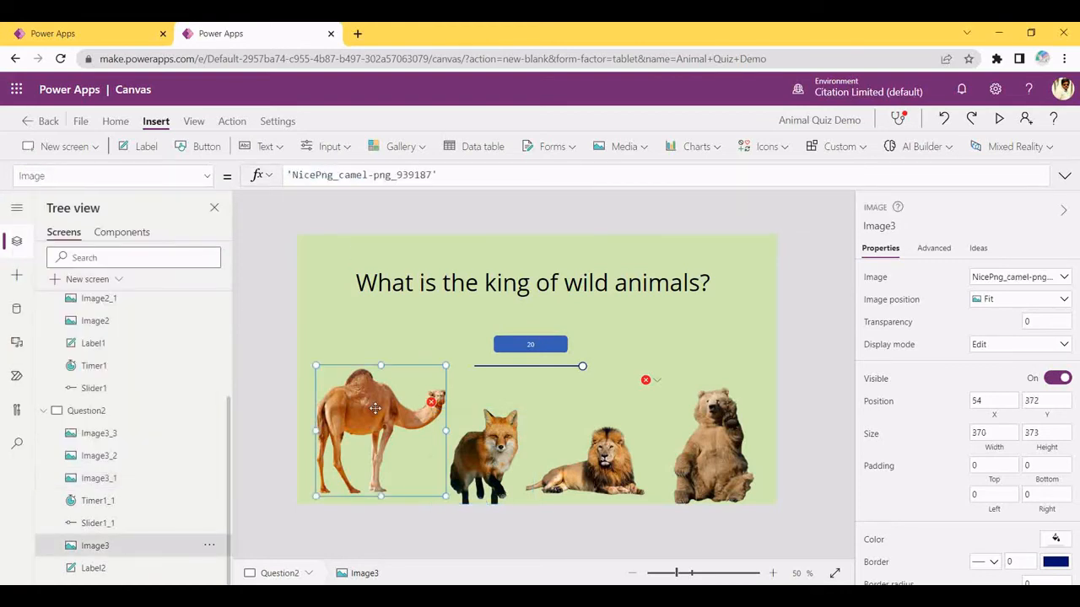
pyautogui.click(130, 176)
pyautogui.press('BackSpace')
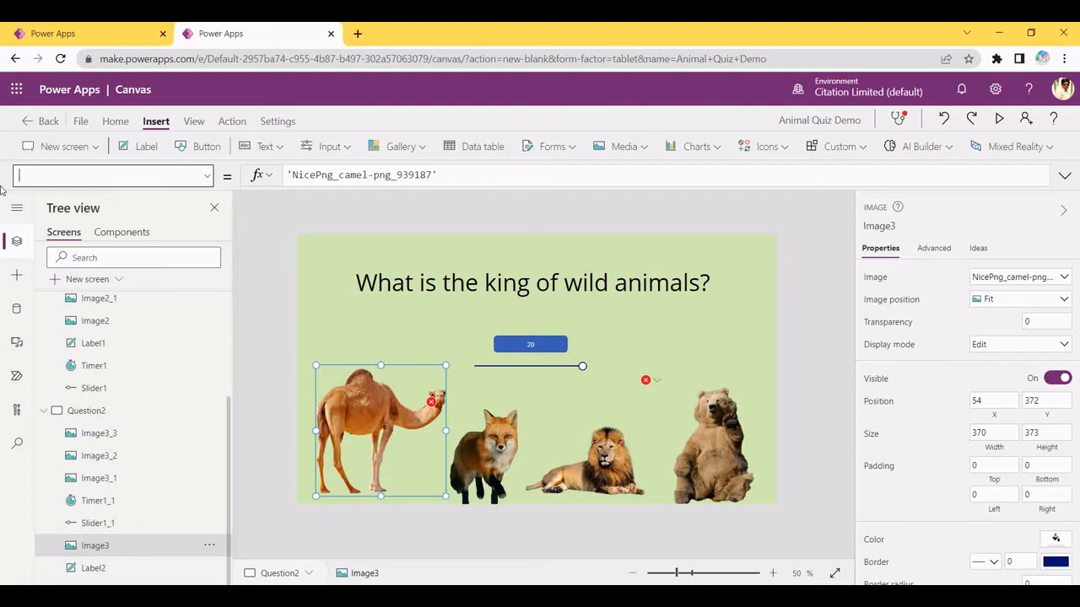
pyautogui.write('Conse')
pyautogui.press('BackSpace')
pyautogui.press('BackSpace')
pyautogui.press('BackSpace')
pyautogui.press('BackSpace')
pyautogui.press('BackSpace')
pyautogui.write('On')
pyautogui.click(84, 167)
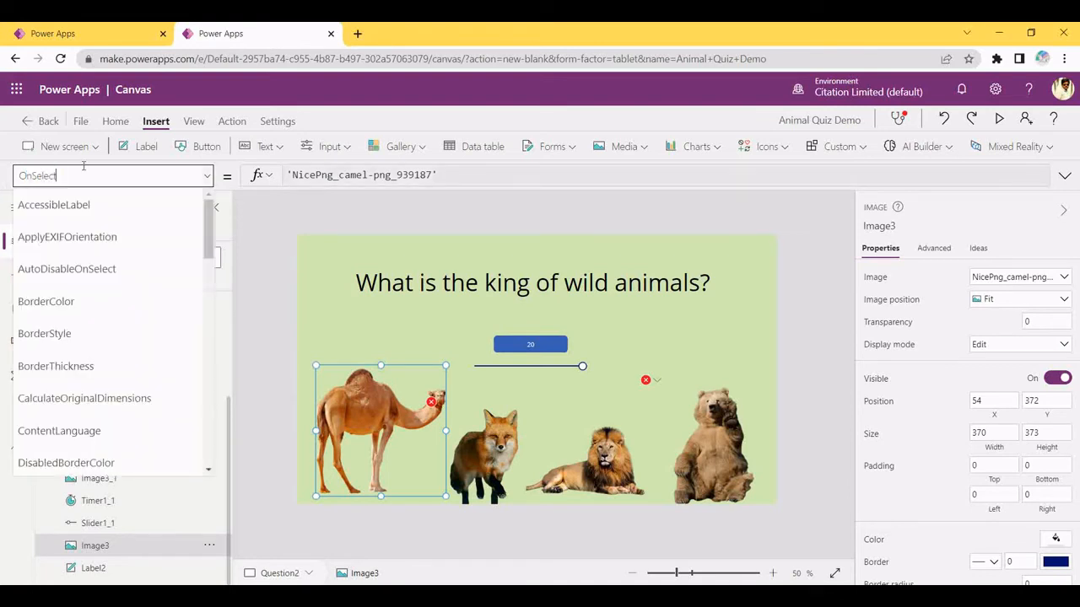
pyautogui.moveTo(409, 175); pyautogui.dragTo(285, 175)
pyautogui.click(313, 176)
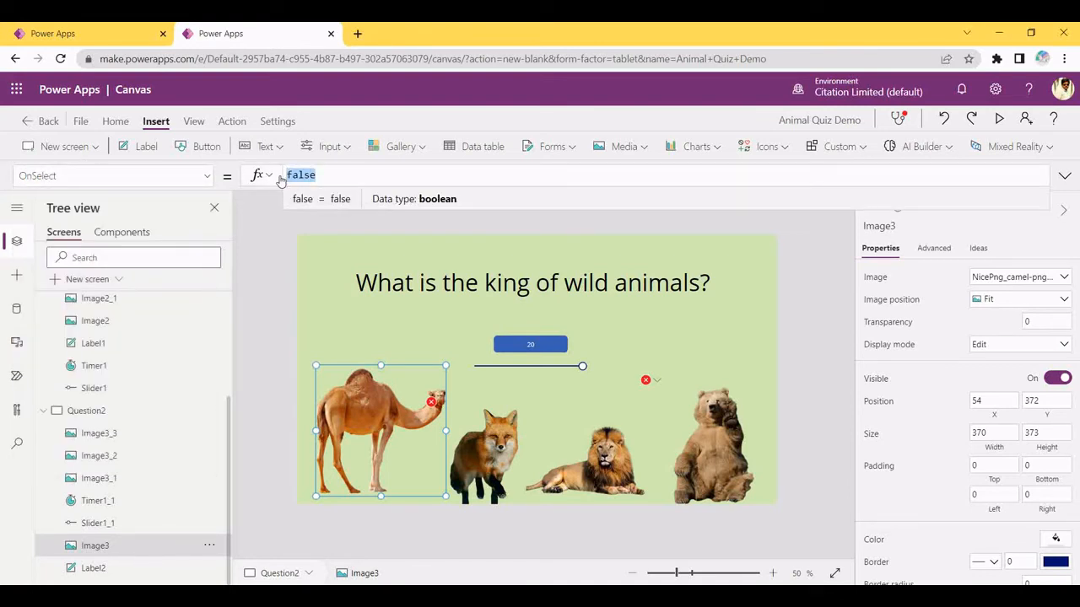
pyautogui.hotkey('ctrl', 'v')
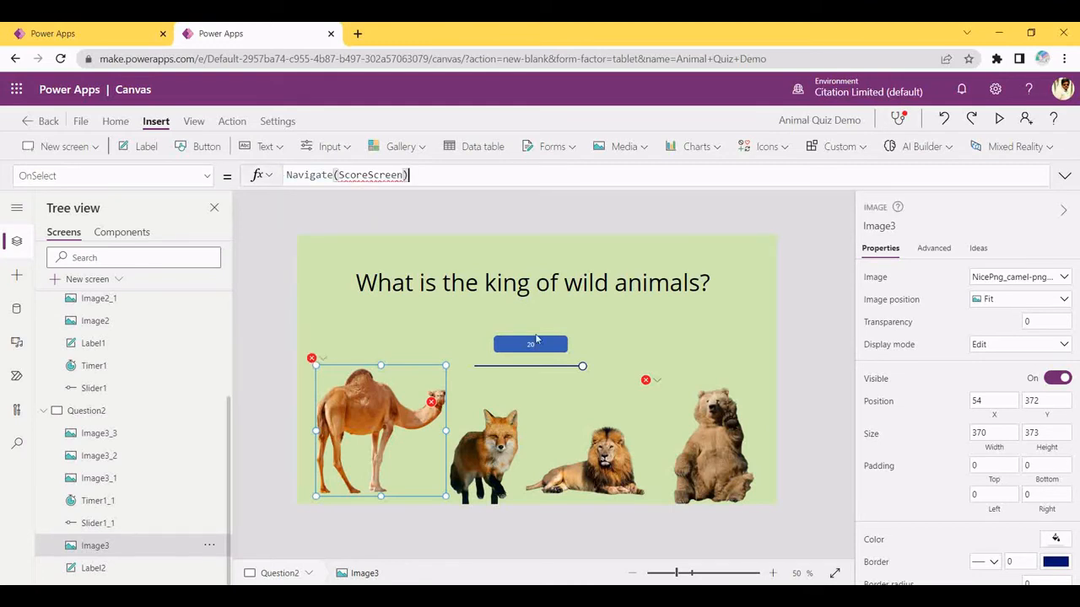
# Change Timer1_1's OnTimerEnd formula from Navigate(Question2) to Navigate(ScoreScreen)
pyautogui.click(540, 348)
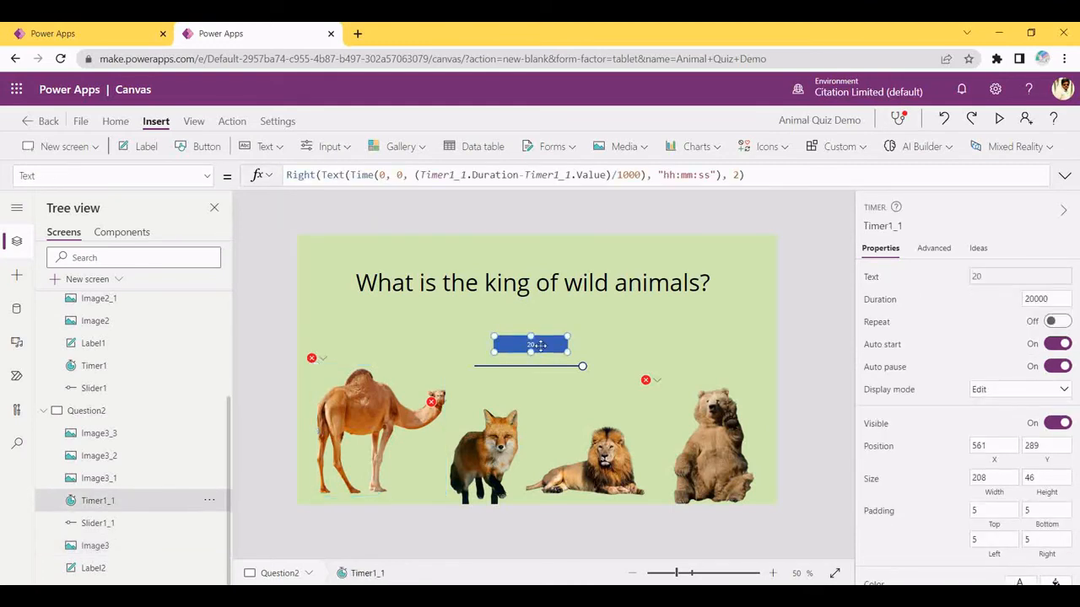
pyautogui.click(92, 175)
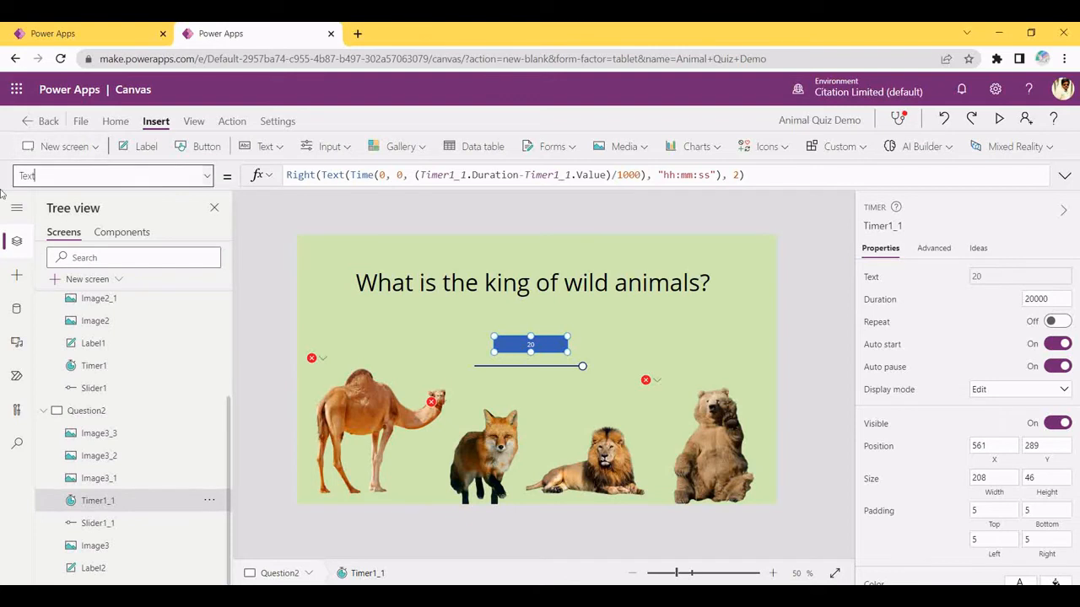
pyautogui.write('OnTimerEnd')
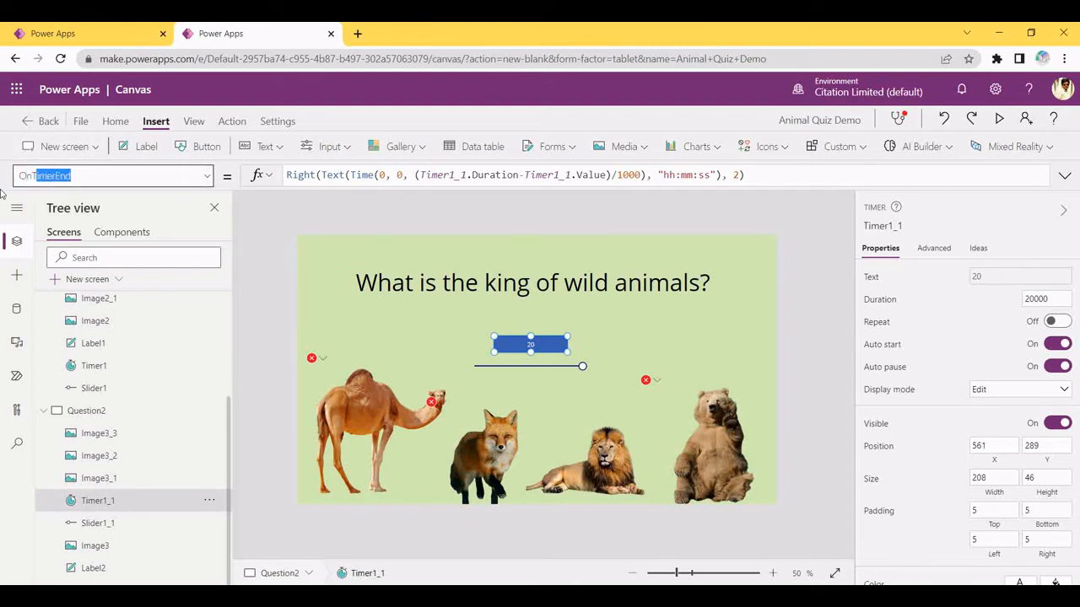
pyautogui.click(106, 176)
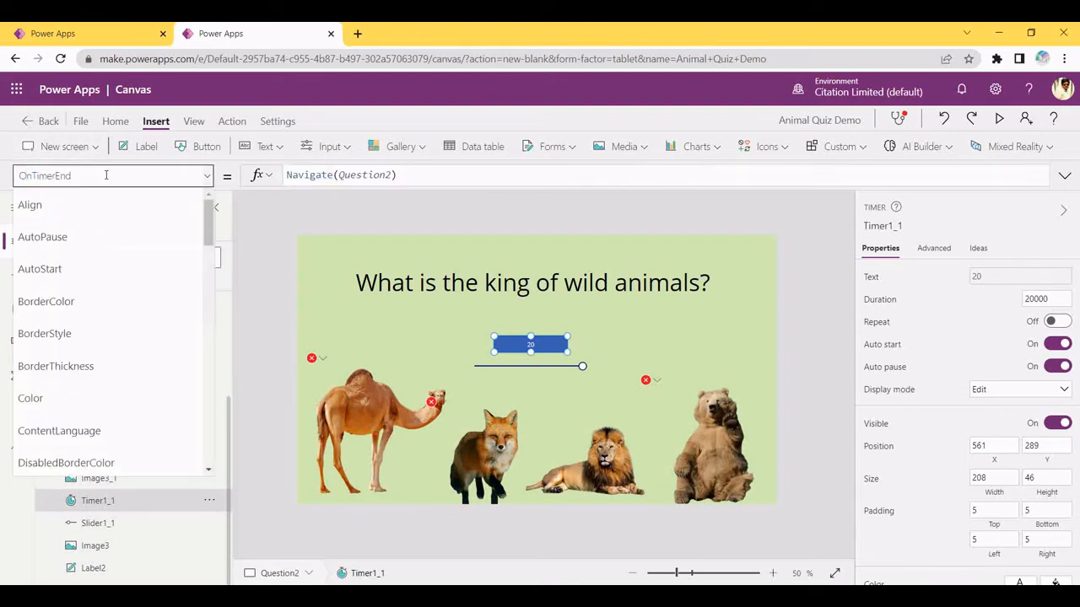
pyautogui.click(391, 176)
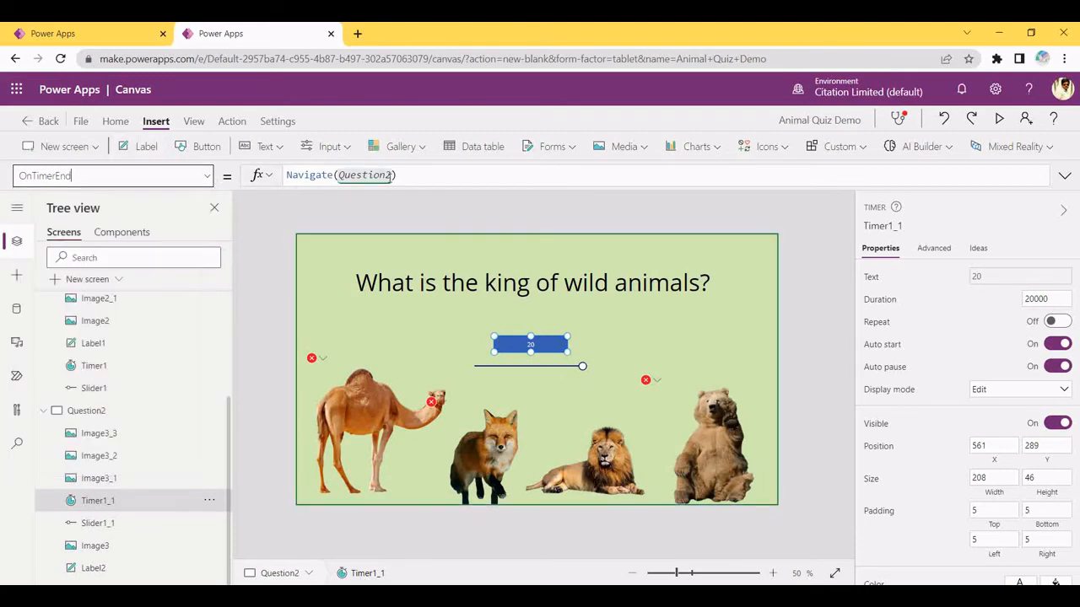
pyautogui.click(390, 177)
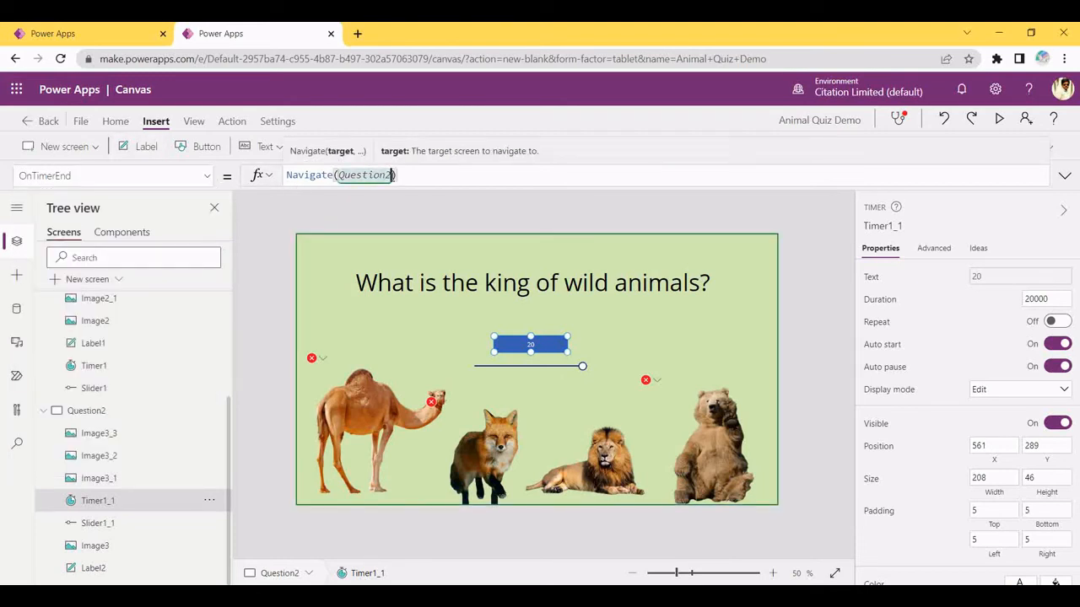
pyautogui.press('BackSpace')
pyautogui.press('BackSpace')
pyautogui.press('BackSpace')
pyautogui.press('BackSpace')
pyautogui.press('BackSpace')
pyautogui.press('BackSpace')
pyautogui.press('BackSpace')
pyautogui.press('BackSpace')
pyautogui.press('BackSpace')
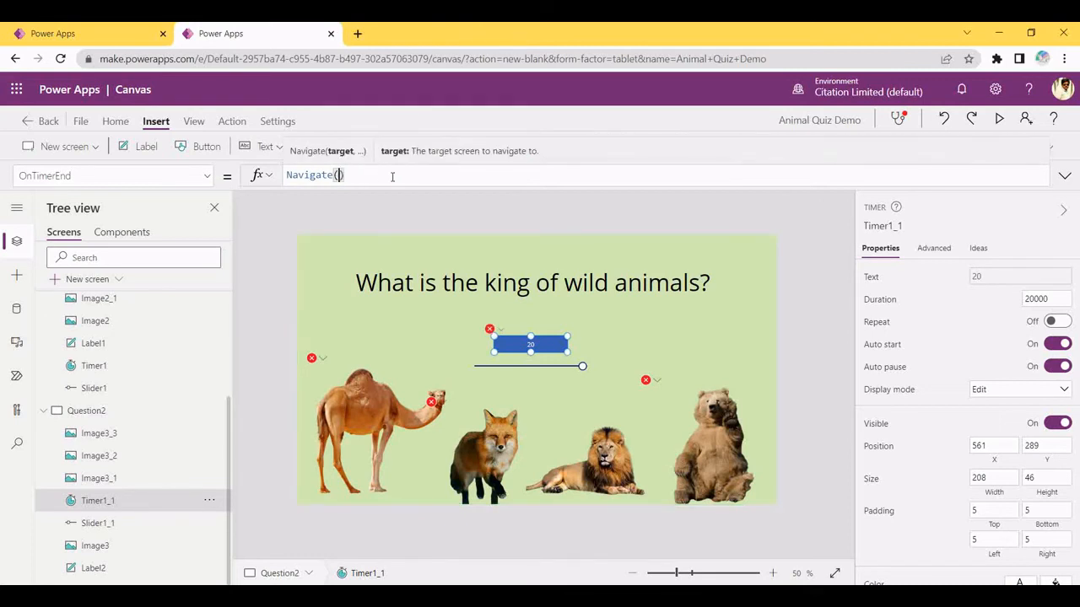
pyautogui.write('ScoreScreen')
# Add a blank screen and rename it ScoreScreen
pyautogui.click(289, 259)
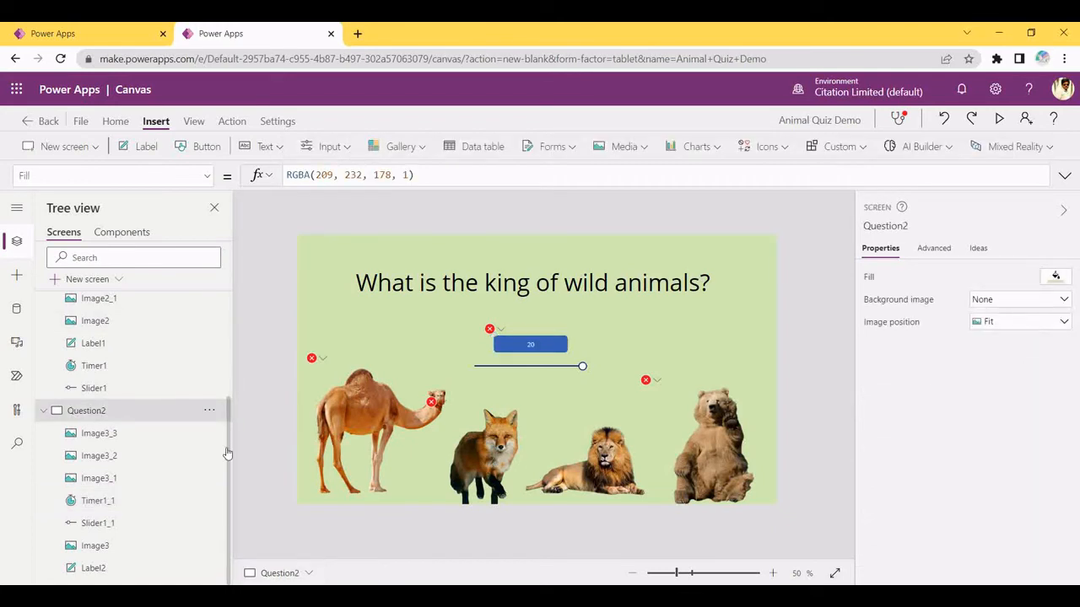
pyautogui.scroll(3, 229, 315)
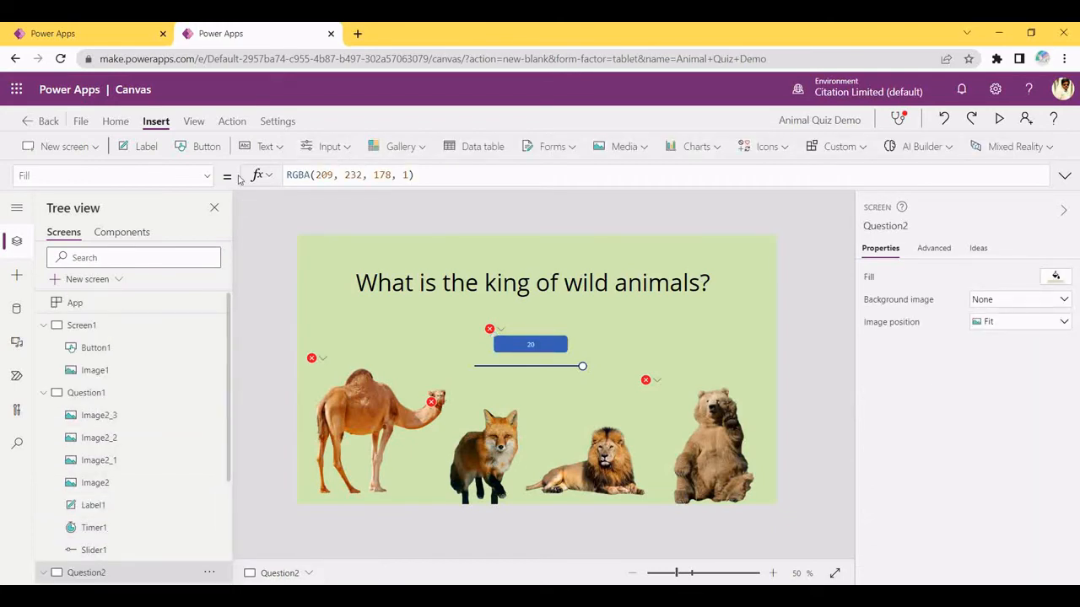
pyautogui.click(114, 283)
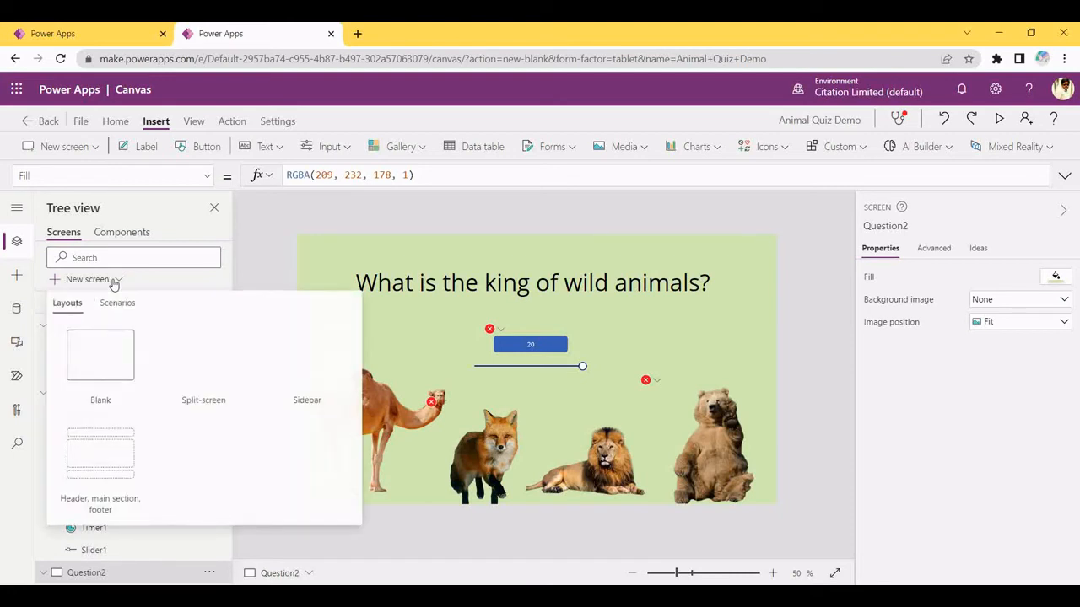
pyautogui.click(109, 349)
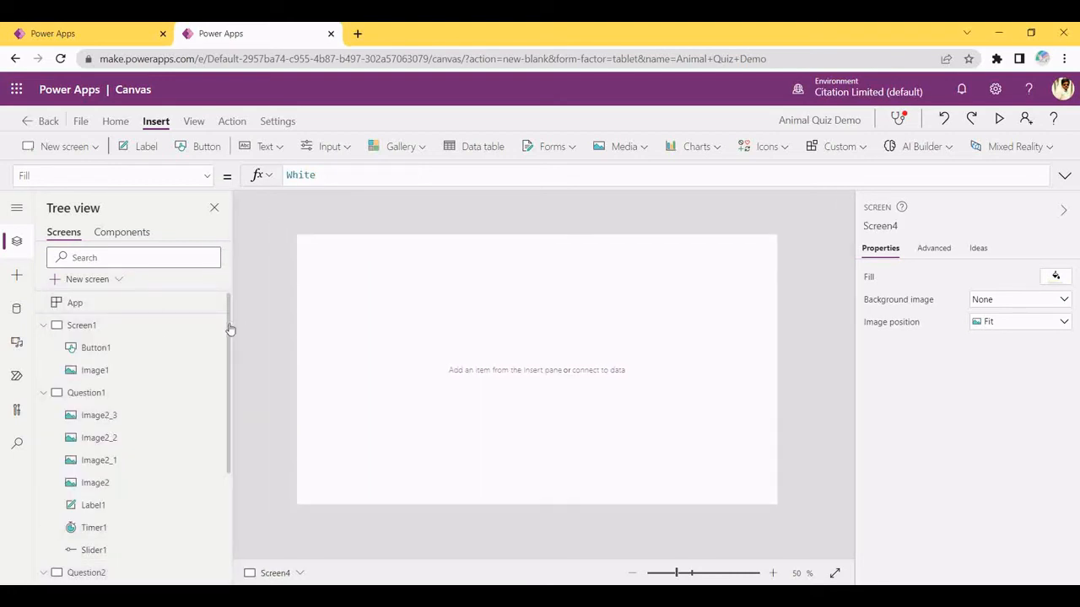
pyautogui.moveTo(230, 329); pyautogui.dragTo(236, 554)
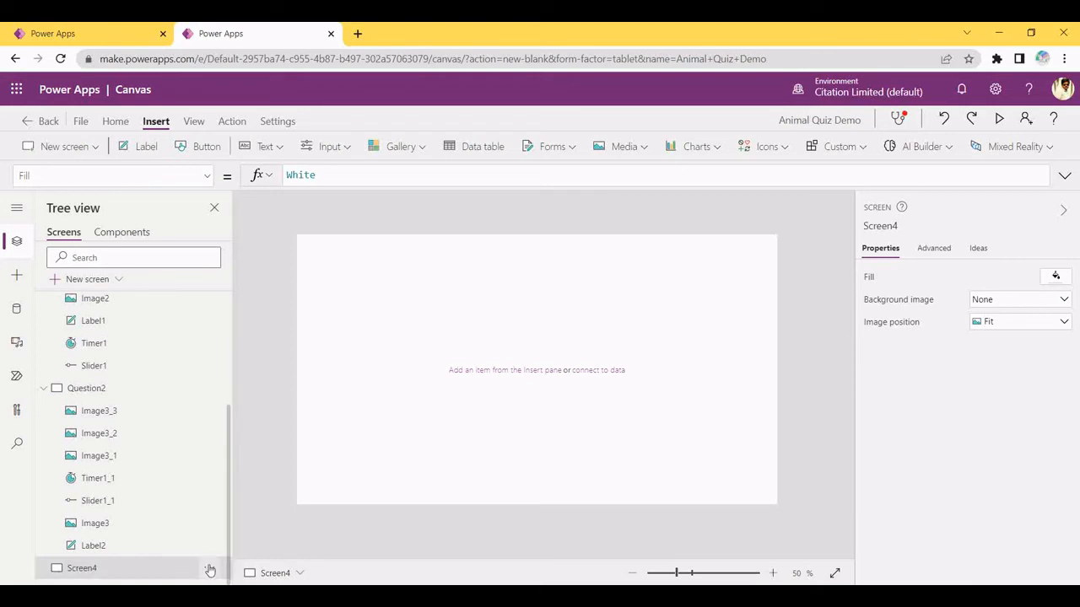
pyautogui.click(210, 571)
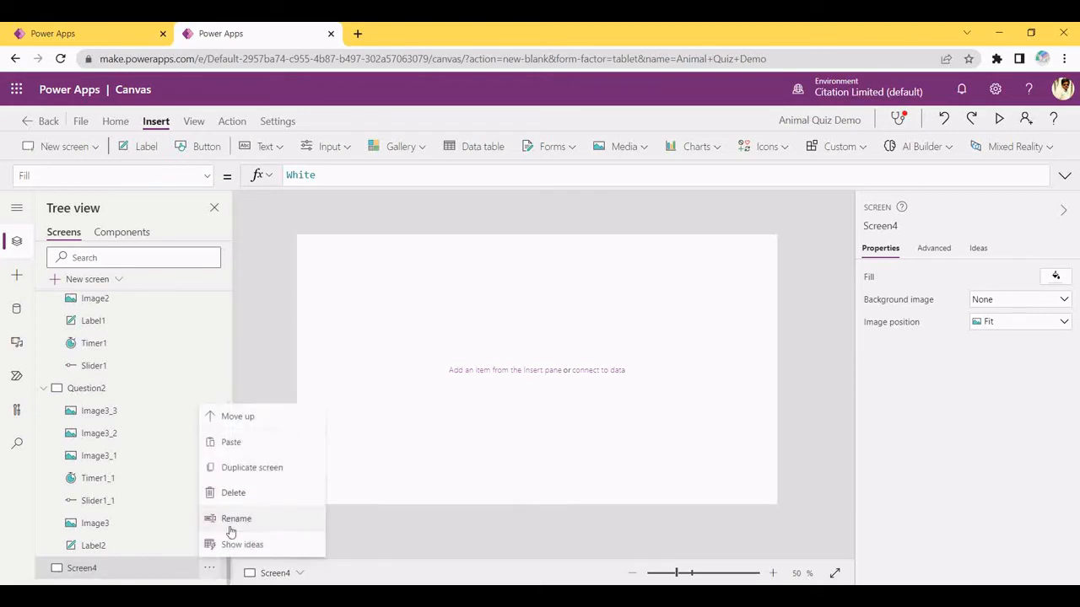
pyautogui.click(230, 531)
pyautogui.write('Sco')
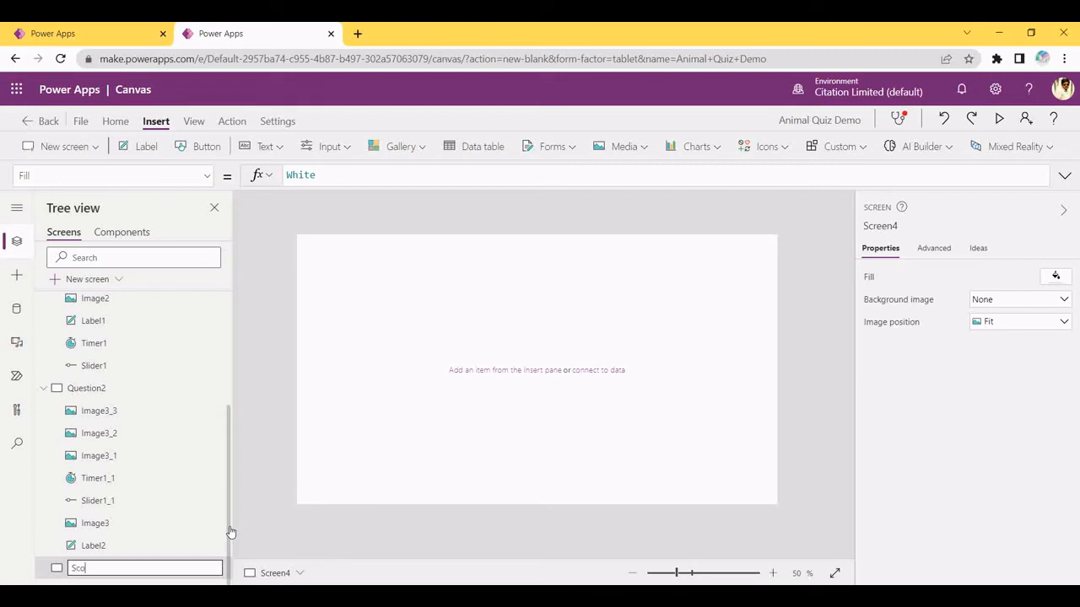
pyautogui.write('reScreen')
pyautogui.press('Return')
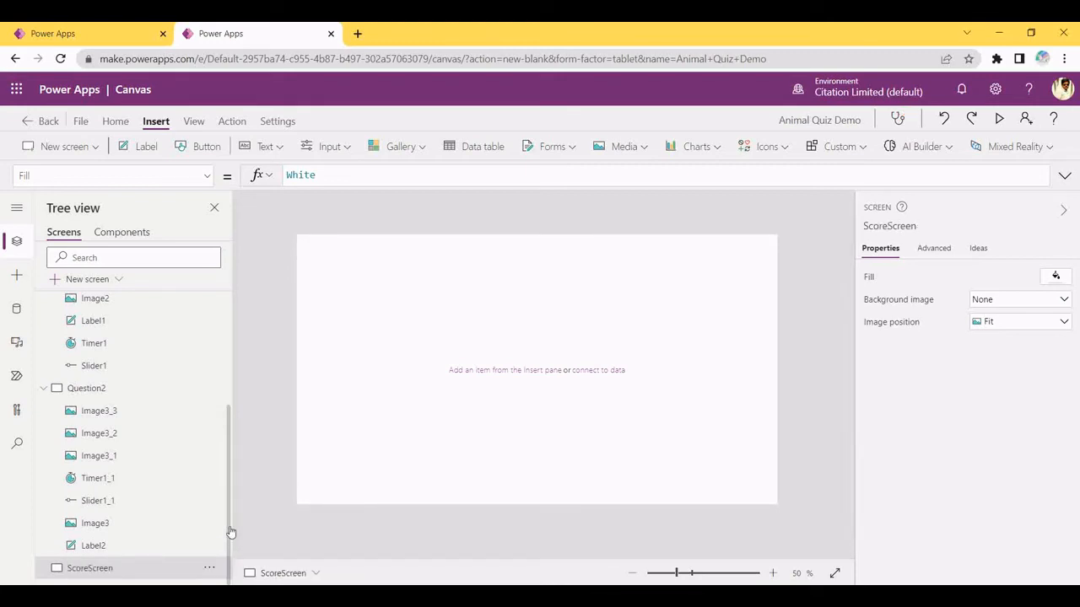
# Set ScoreScreen's Fill to light green RGBA(209, 232, 178, 1)
pyautogui.moveTo(562, 397); pyautogui.dragTo(332, 237)
pyautogui.click(1055, 276)
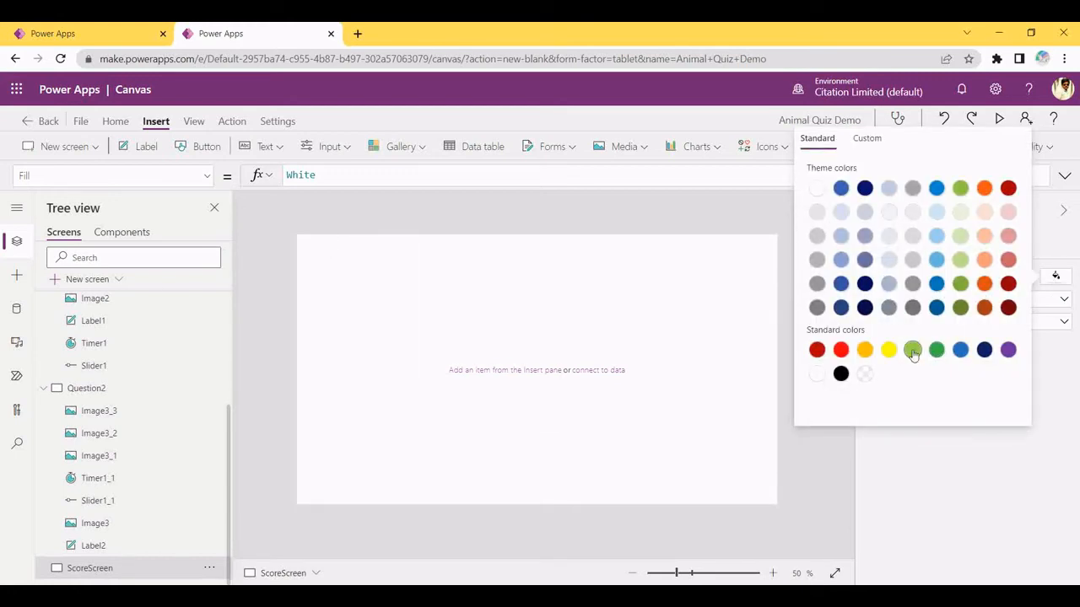
pyautogui.click(959, 236)
pyautogui.click(436, 332)
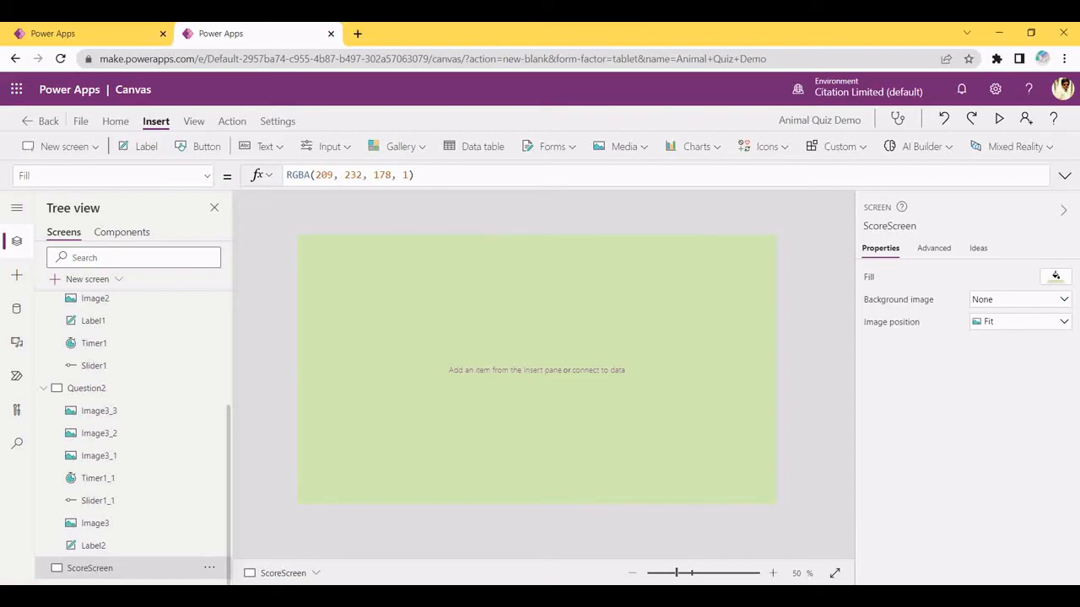
pyautogui.hotkey('alt', 'Tab')
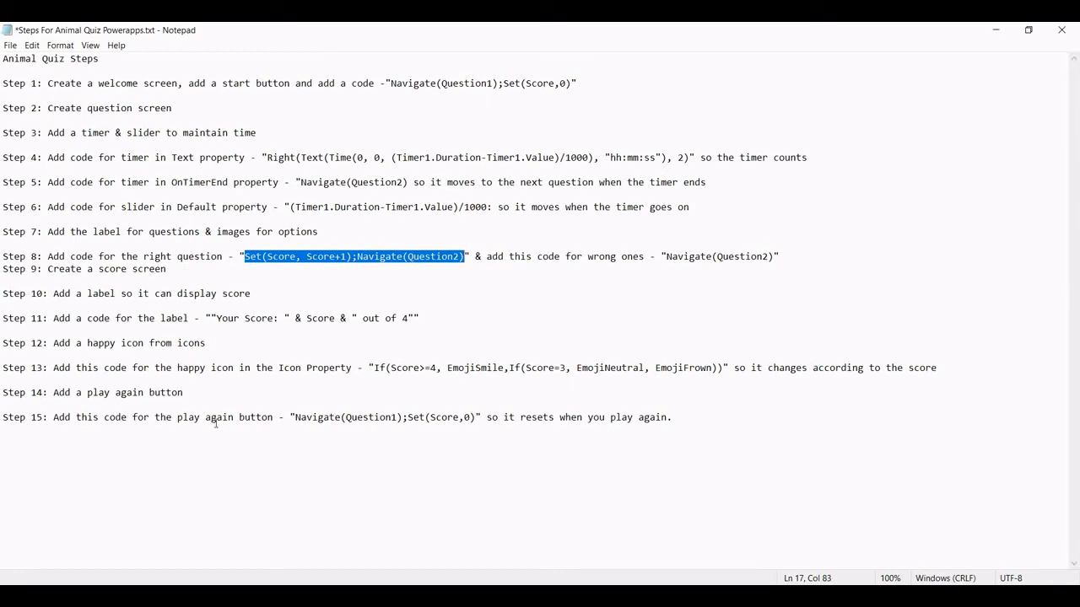
# Insert a label on ScoreScreen and stretch it wide across the top
pyautogui.hotkey('alt', 'Tab')
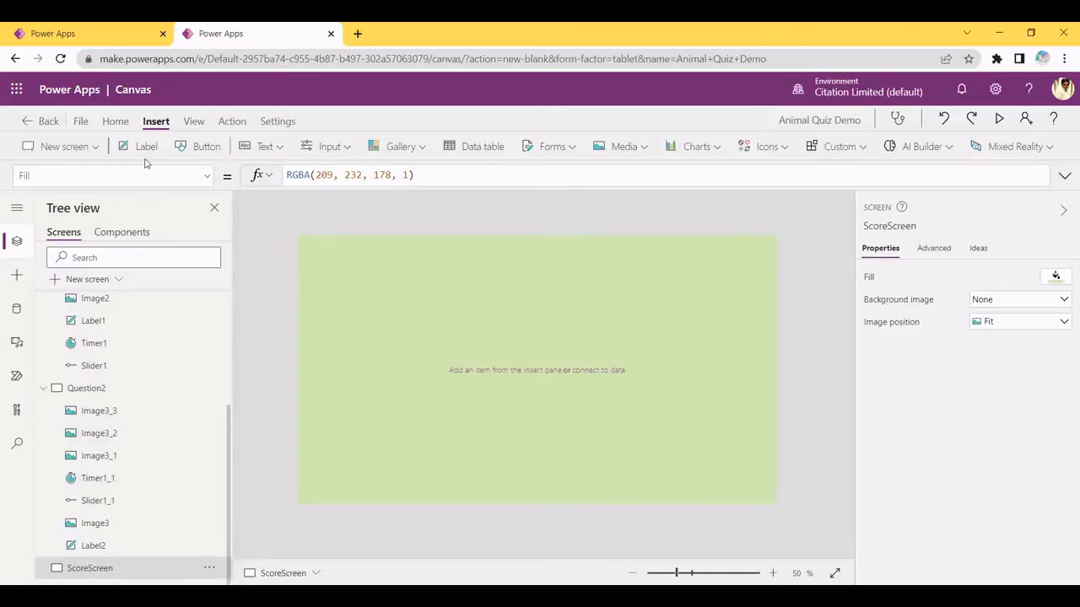
pyautogui.click(145, 149)
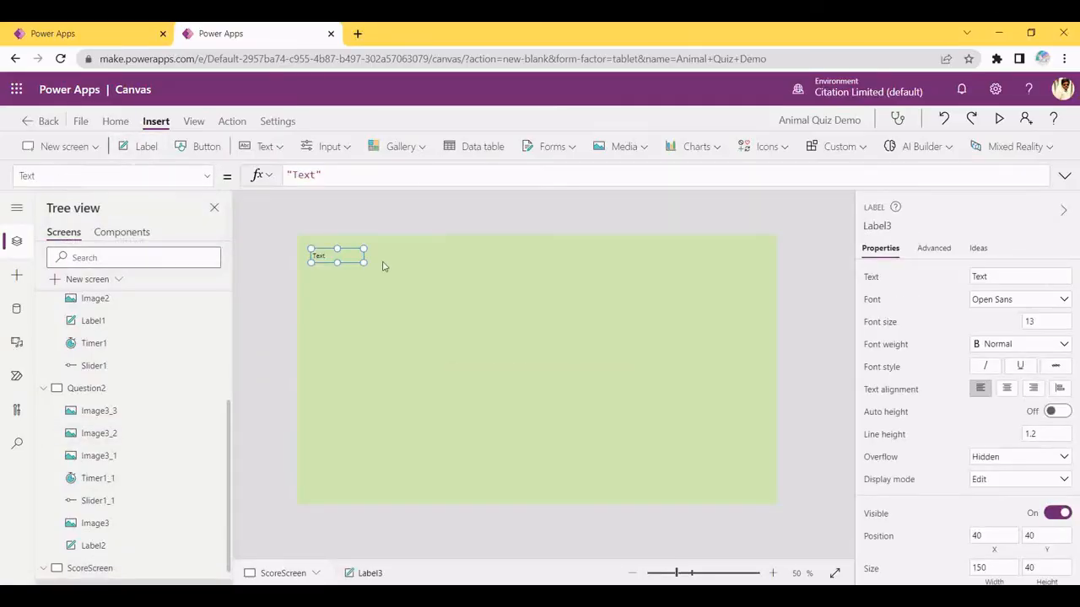
pyautogui.moveTo(367, 262); pyautogui.dragTo(704, 284)
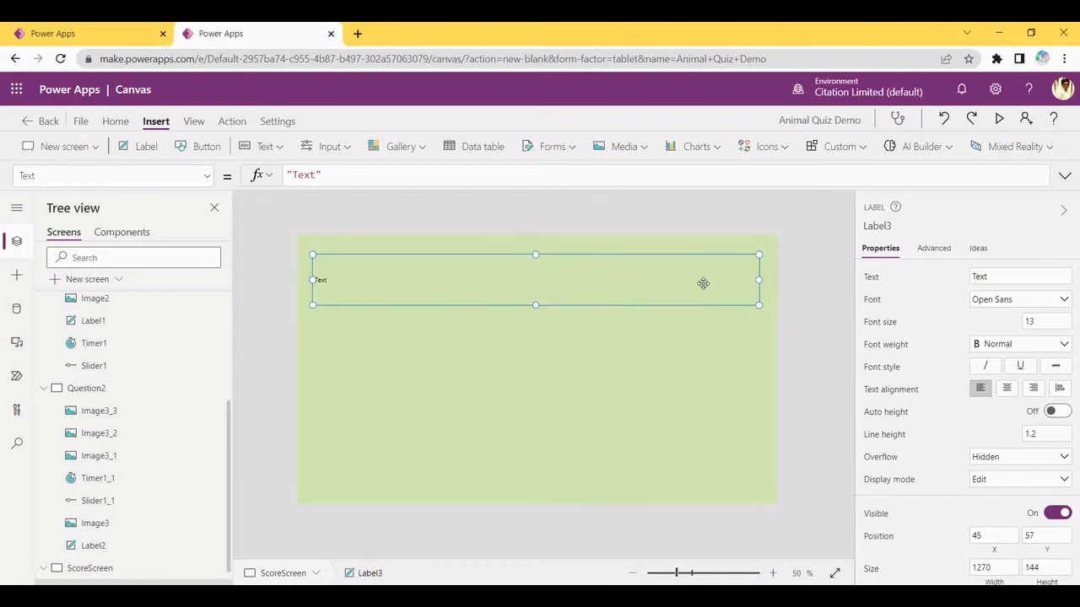
# Copy the Step 11 score label formula from the Notepad notes
pyautogui.click(376, 596)
pyautogui.click(189, 293)
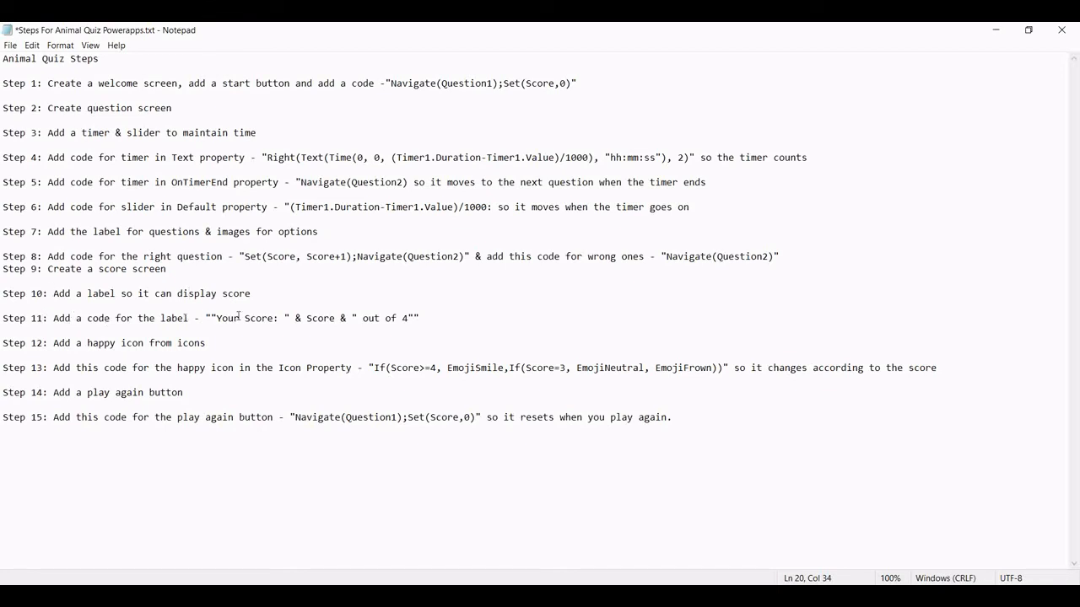
pyautogui.moveTo(212, 320); pyautogui.dragTo(410, 322)
pyautogui.hotkey('ctrl', 'c')
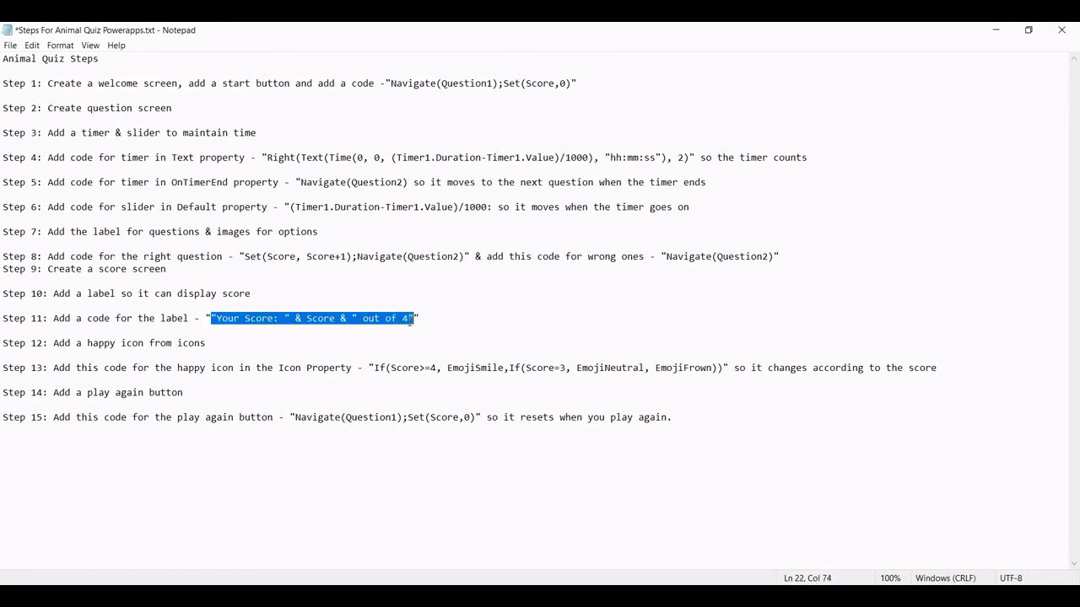
pyautogui.hotkey('alt', 'Tab')
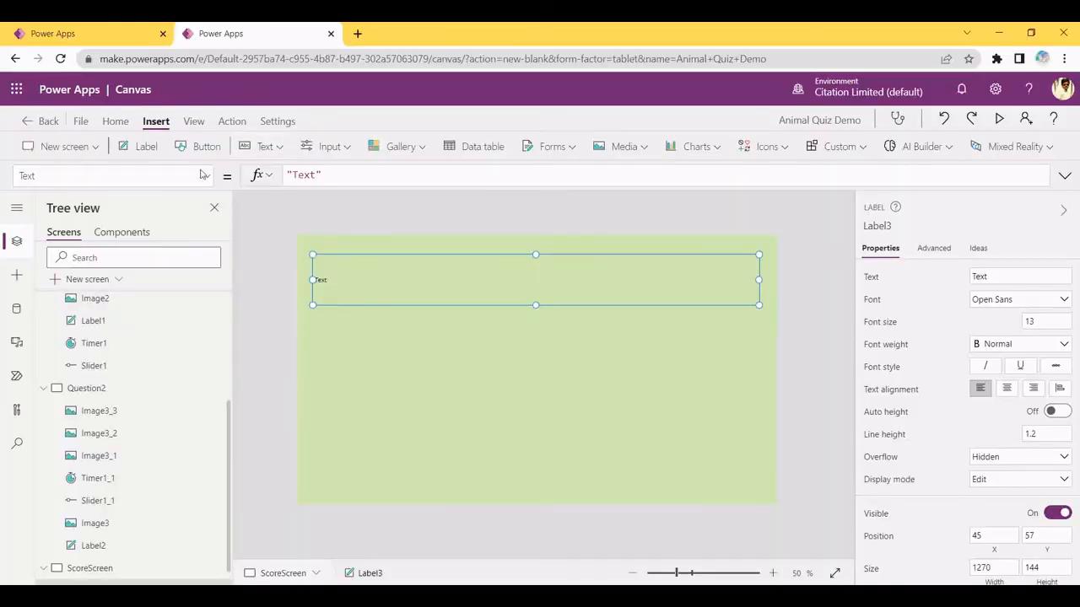
pyautogui.hotkey('alt', 'Tab')
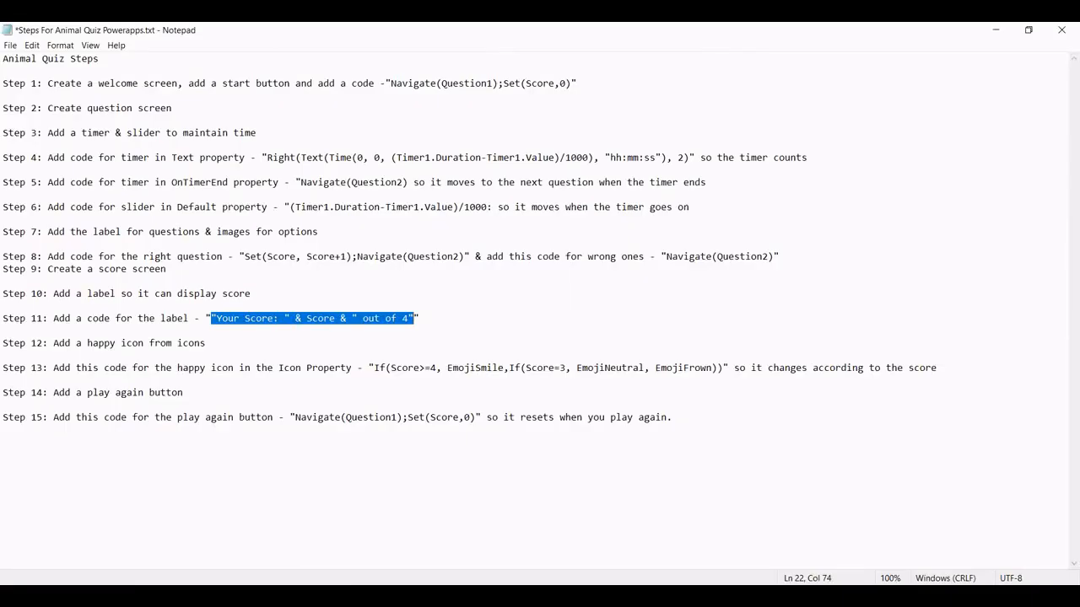
pyautogui.hotkey('alt', 'Tab')
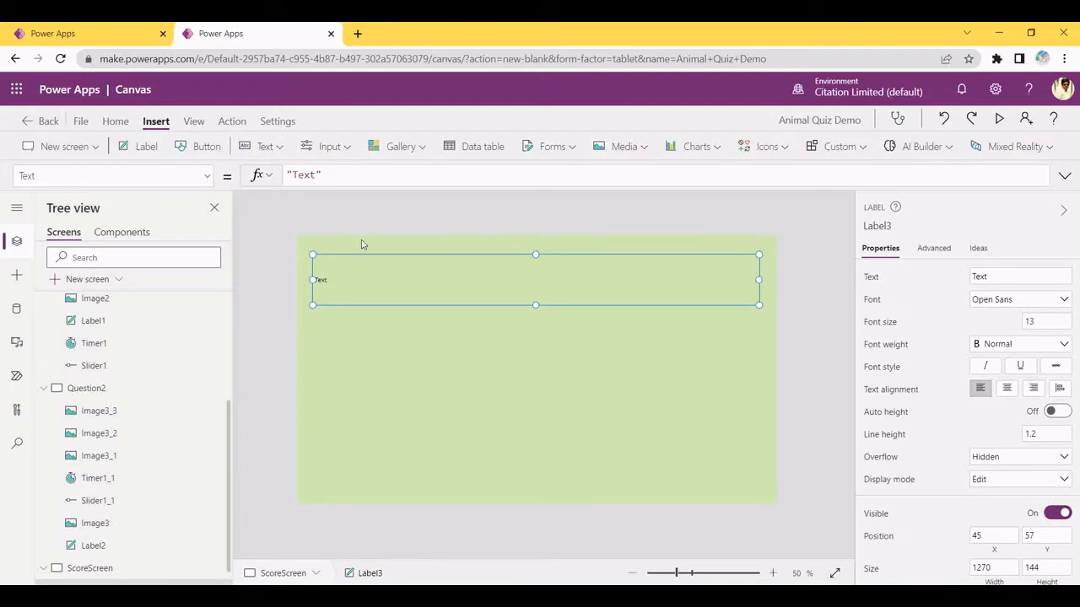
# Replace the label's Text with "Your Score: " & Score & " out of 4"
pyautogui.click(334, 176)
pyautogui.moveTo(319, 178); pyautogui.dragTo(281, 178)
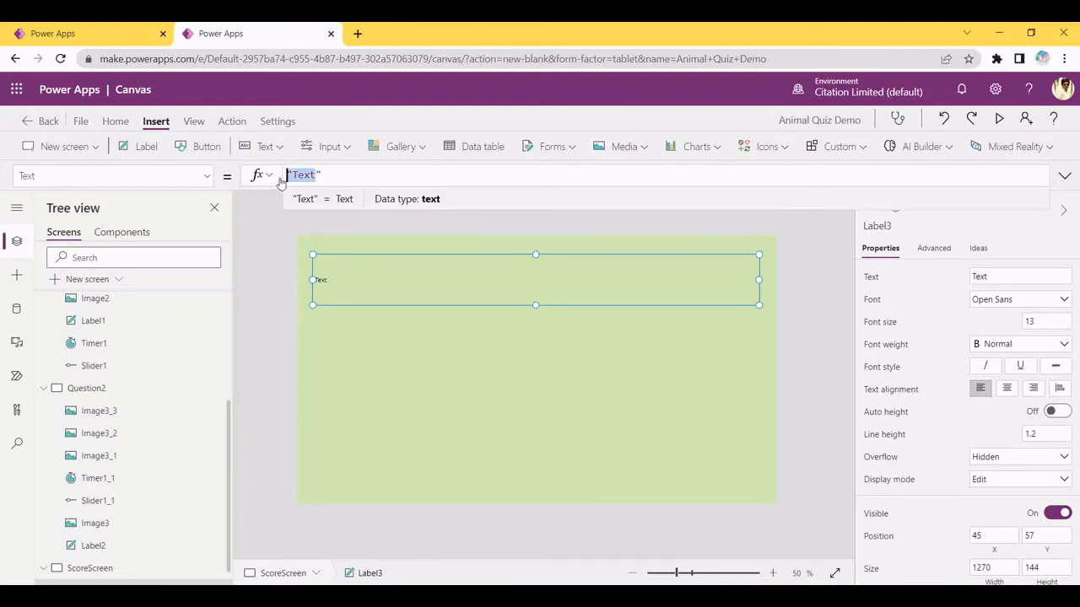
pyautogui.press('BackSpace')
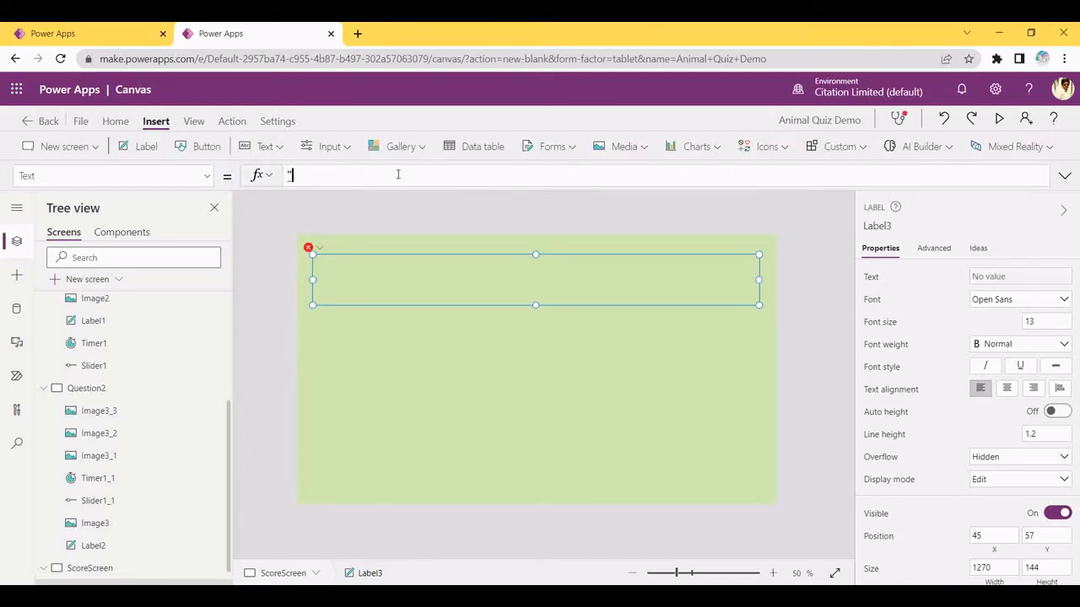
pyautogui.press('BackSpace')
pyautogui.hotkey('ctrl', 'v')
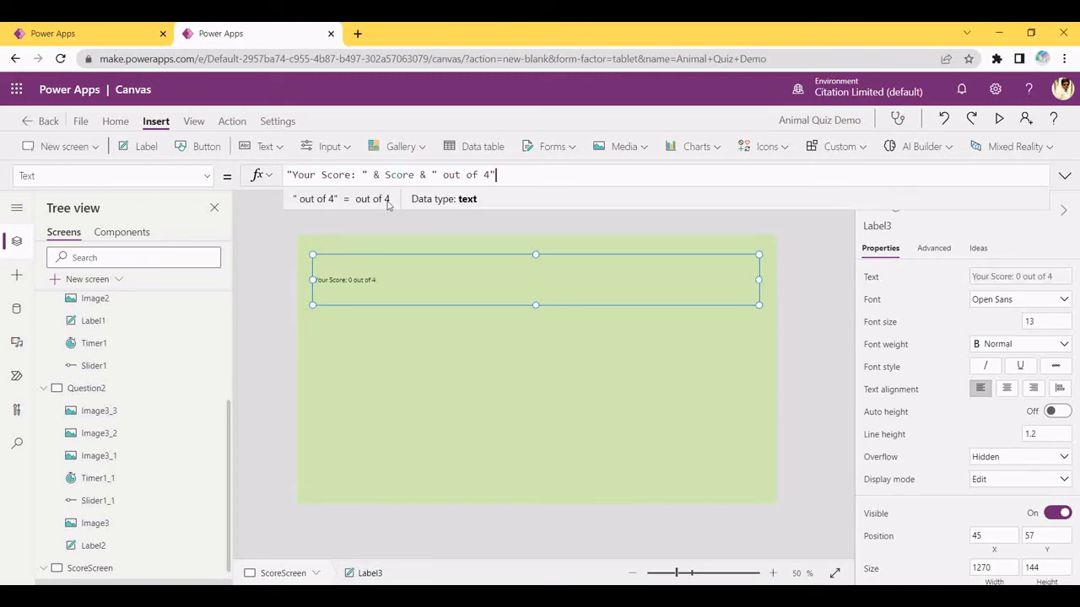
pyautogui.click(368, 311)
pyautogui.click(367, 291)
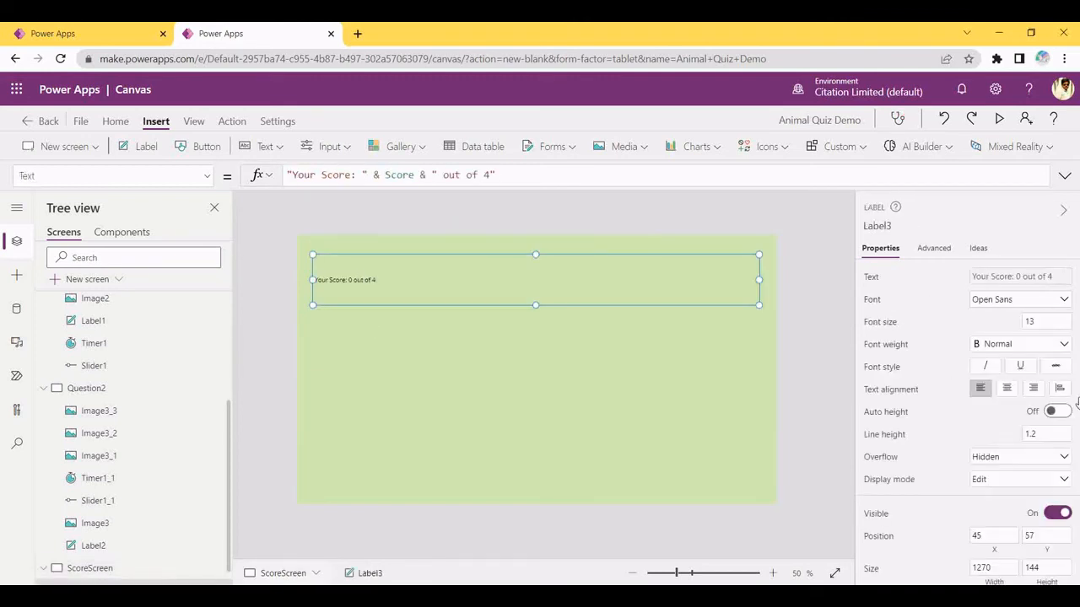
# Set the score label's font size to 50 and centre its text
pyautogui.click(1048, 317)
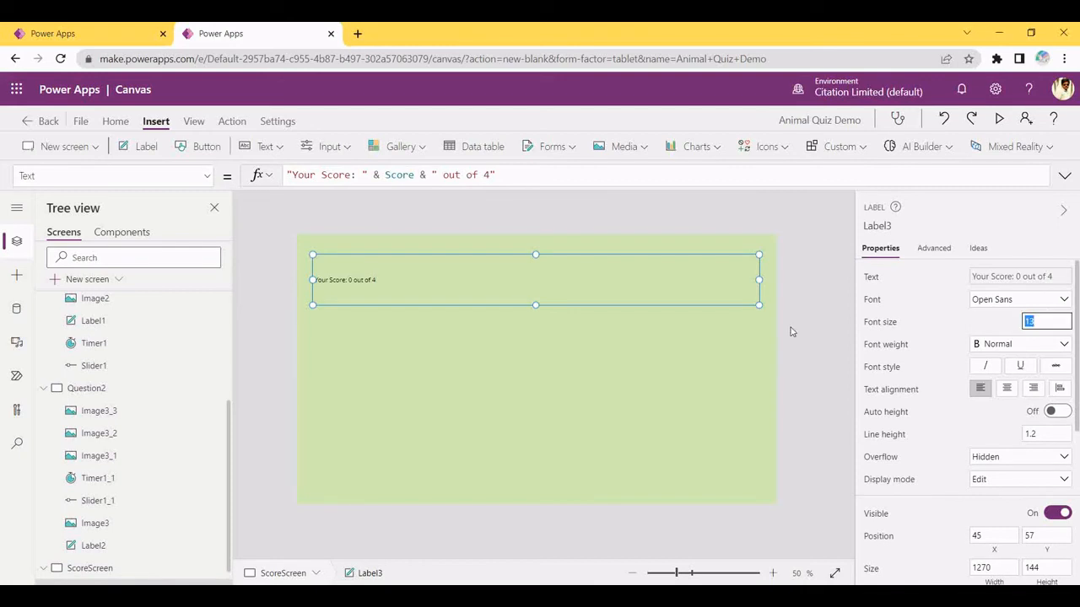
pyautogui.write('50')
pyautogui.press('Return')
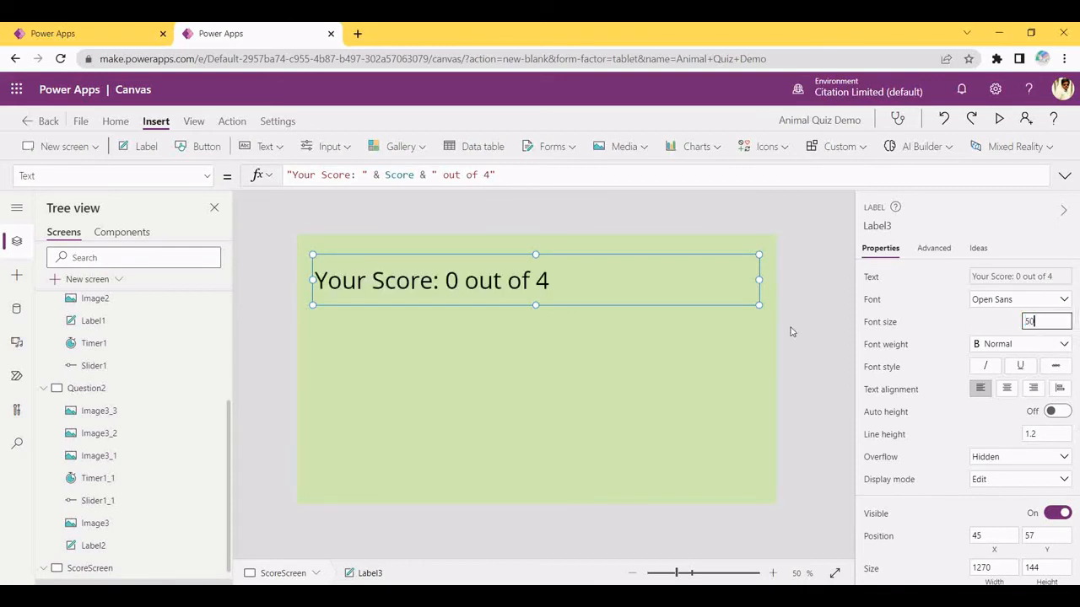
pyautogui.click(1005, 389)
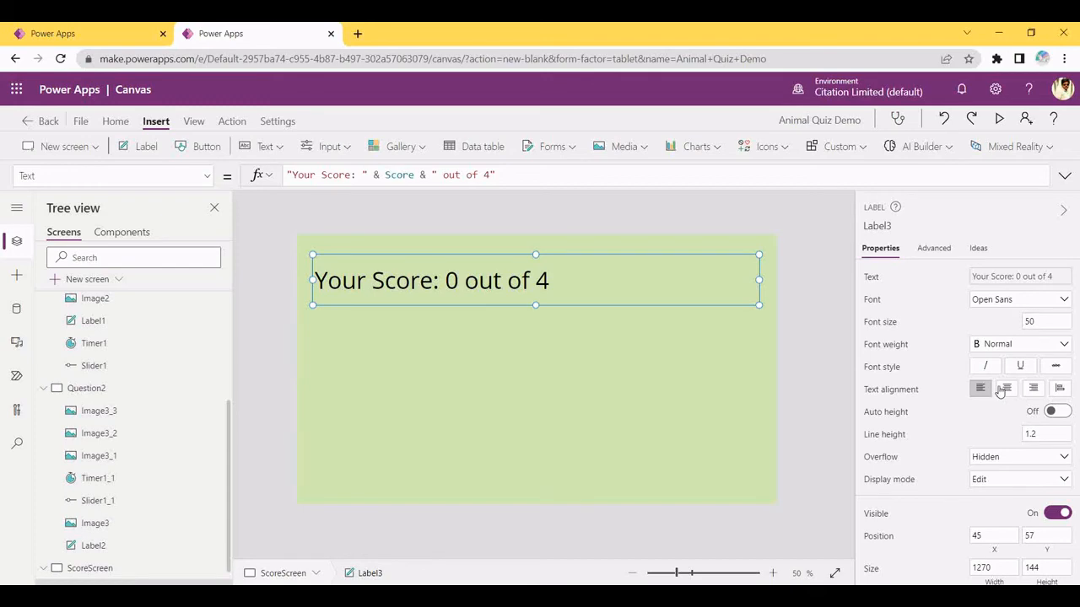
pyautogui.click(701, 419)
pyautogui.hotkey('alt', 'Tab')
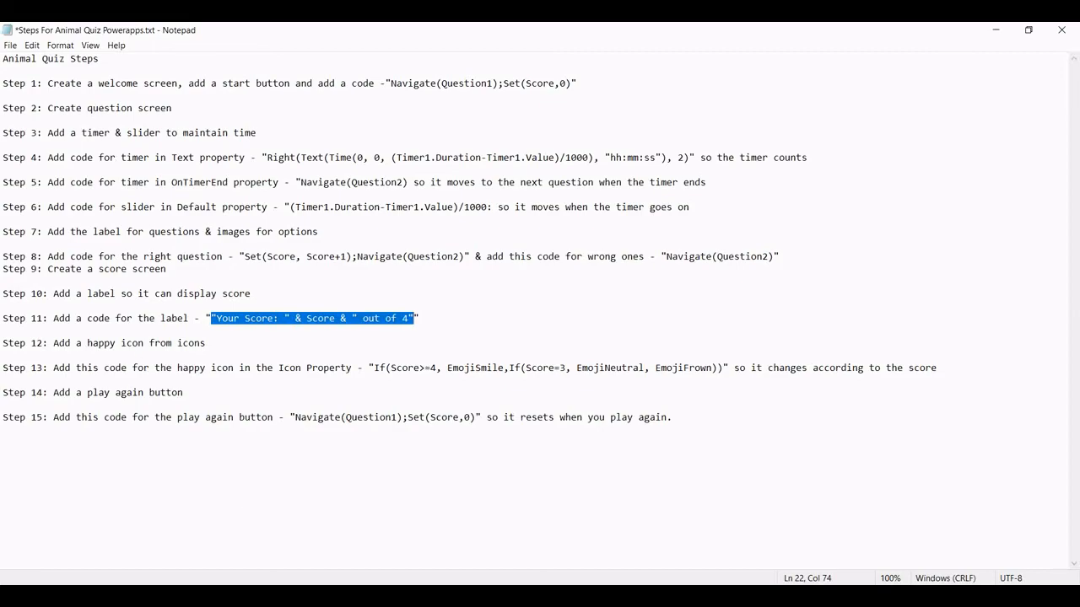
pyautogui.hotkey('alt', 'Tab')
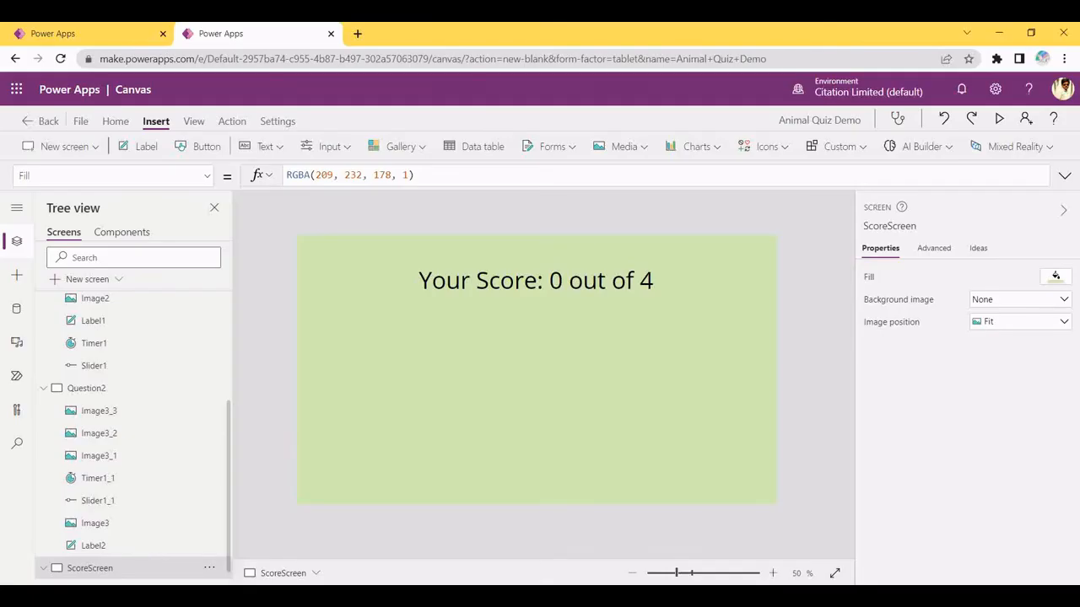
# Insert the Emoji - Happy icon below the score label and enlarge it to about 270 by 272
pyautogui.click(769, 147)
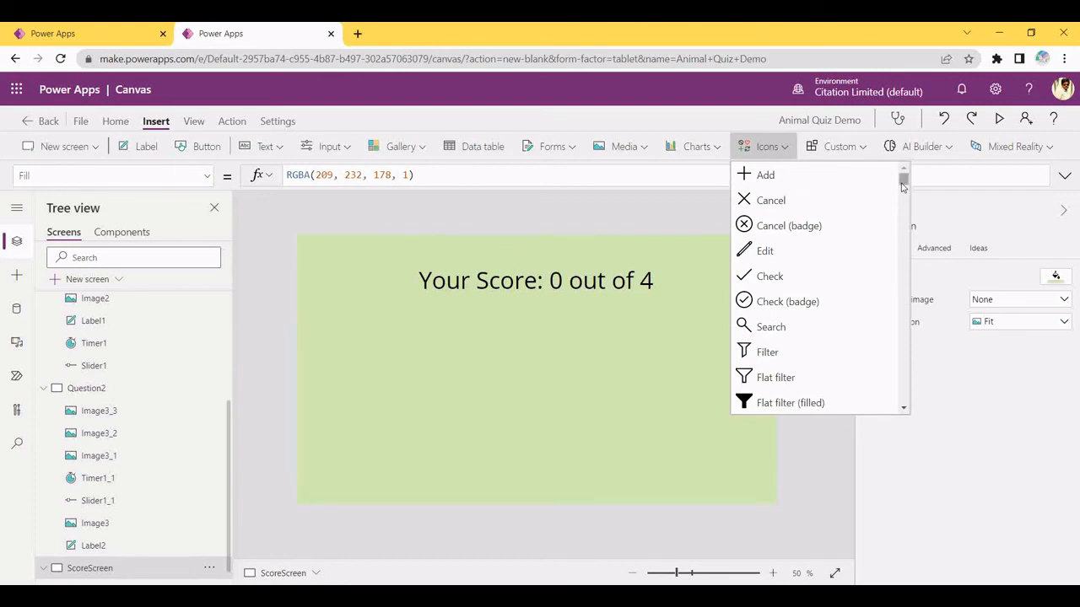
pyautogui.moveTo(903, 186); pyautogui.dragTo(898, 294)
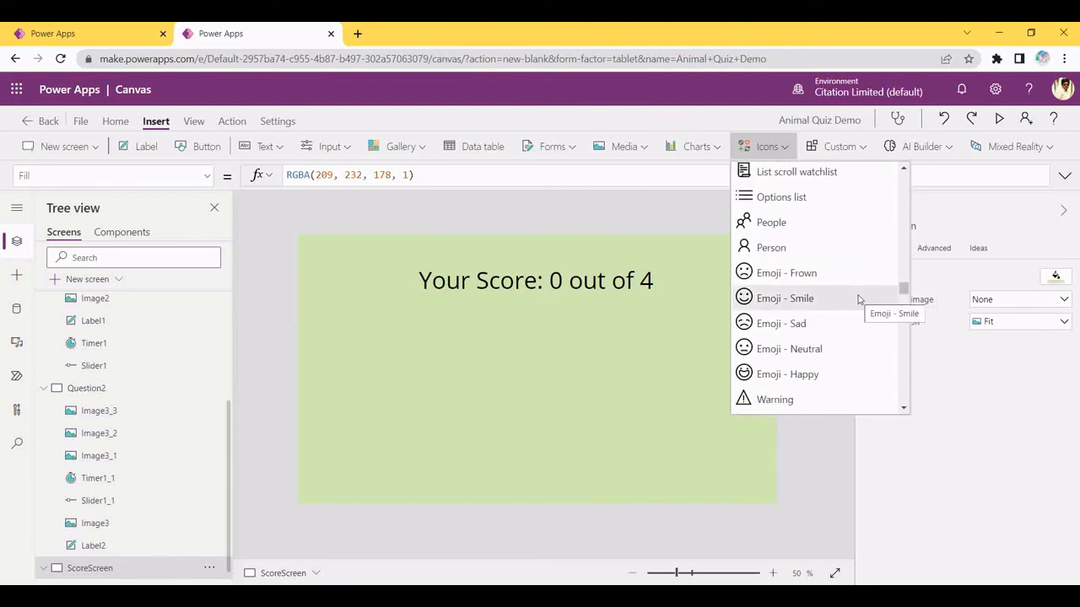
pyautogui.click(793, 382)
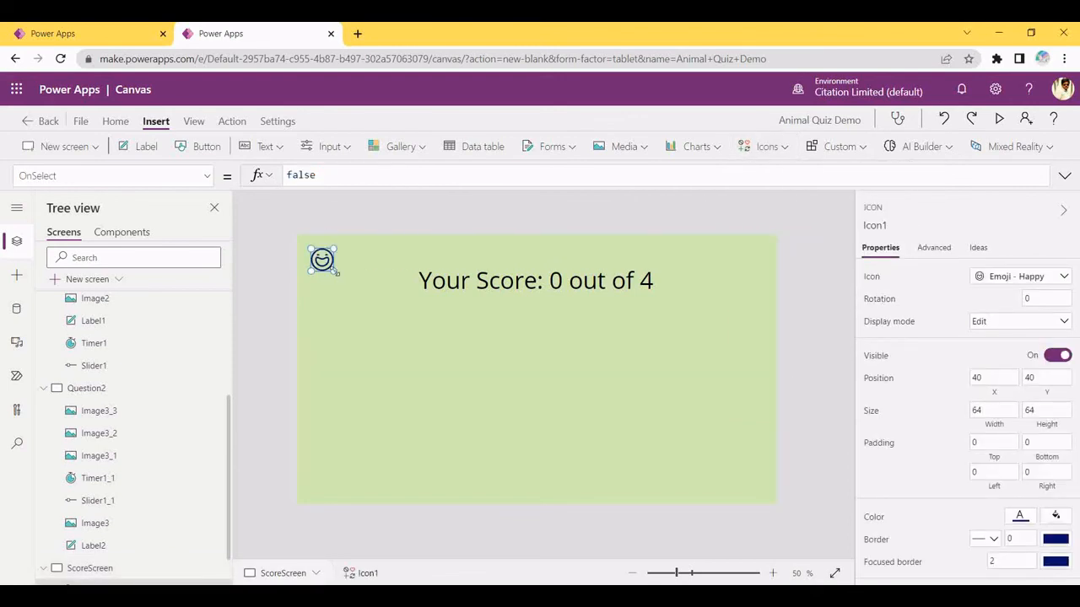
pyautogui.moveTo(338, 273); pyautogui.dragTo(545, 392)
pyautogui.click(583, 421)
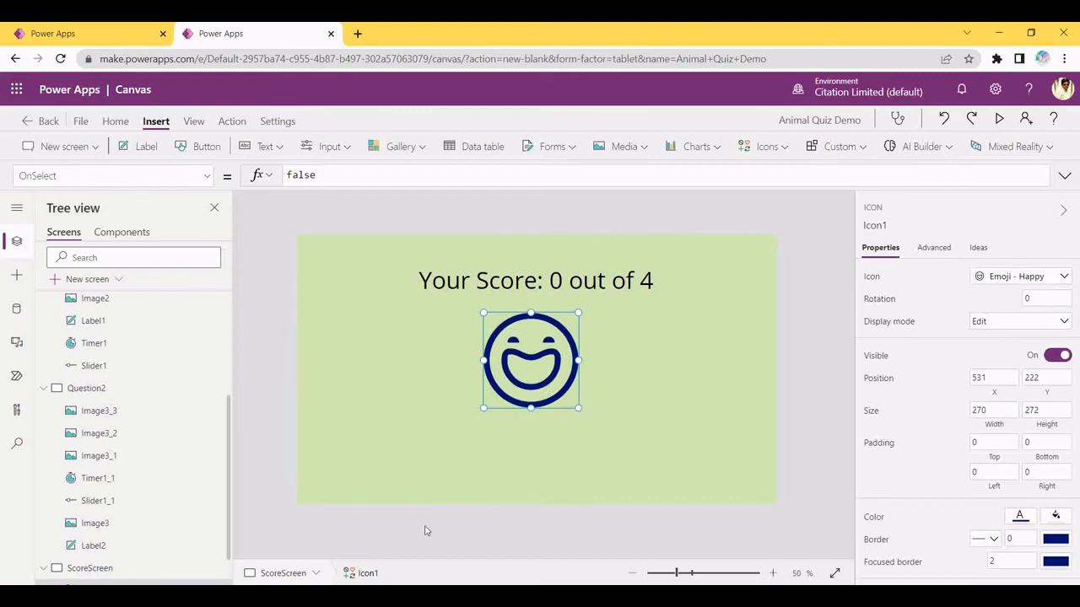
pyautogui.click(363, 595)
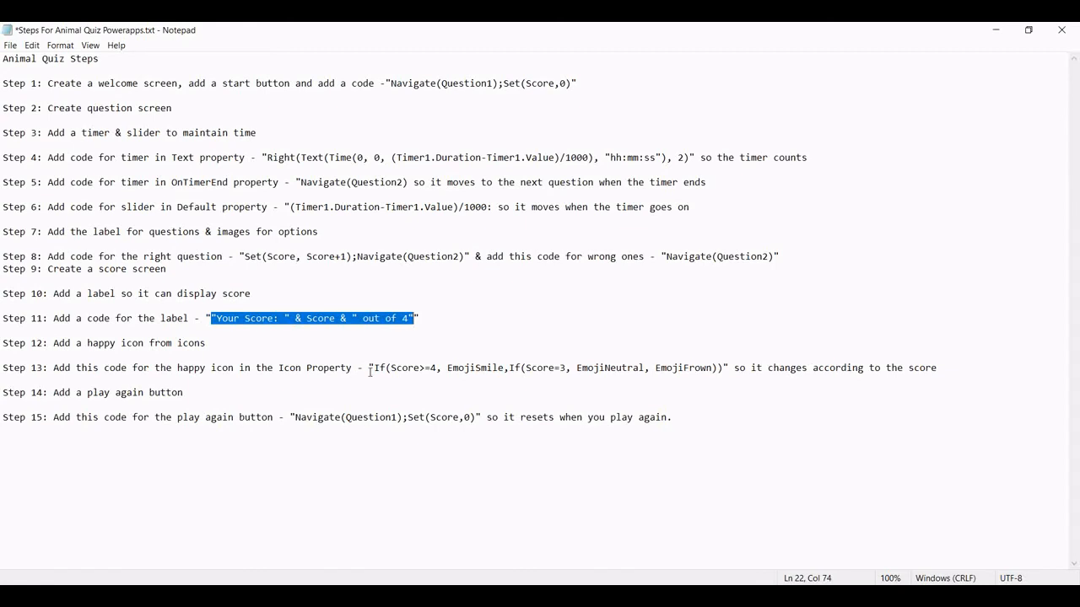
# Copy the Step 13 score-based icon formula from the notes
pyautogui.moveTo(374, 368); pyautogui.dragTo(700, 355)
pyautogui.click(687, 360)
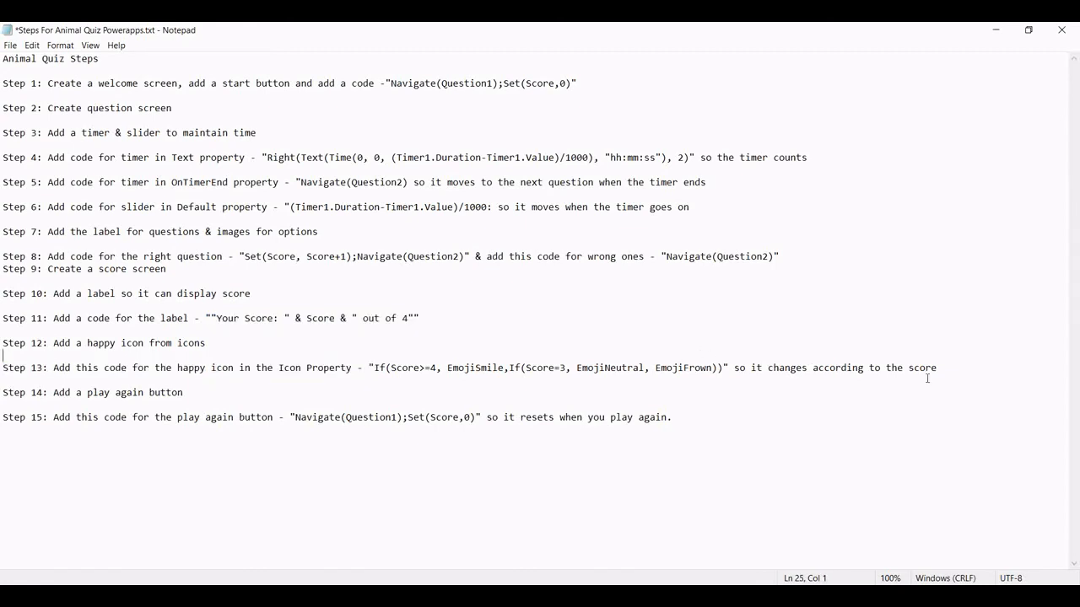
pyautogui.moveTo(936, 372); pyautogui.dragTo(880, 367)
pyautogui.click(1030, 372)
pyautogui.moveTo(724, 369); pyautogui.dragTo(376, 371)
pyautogui.hotkey('ctrl', 'c')
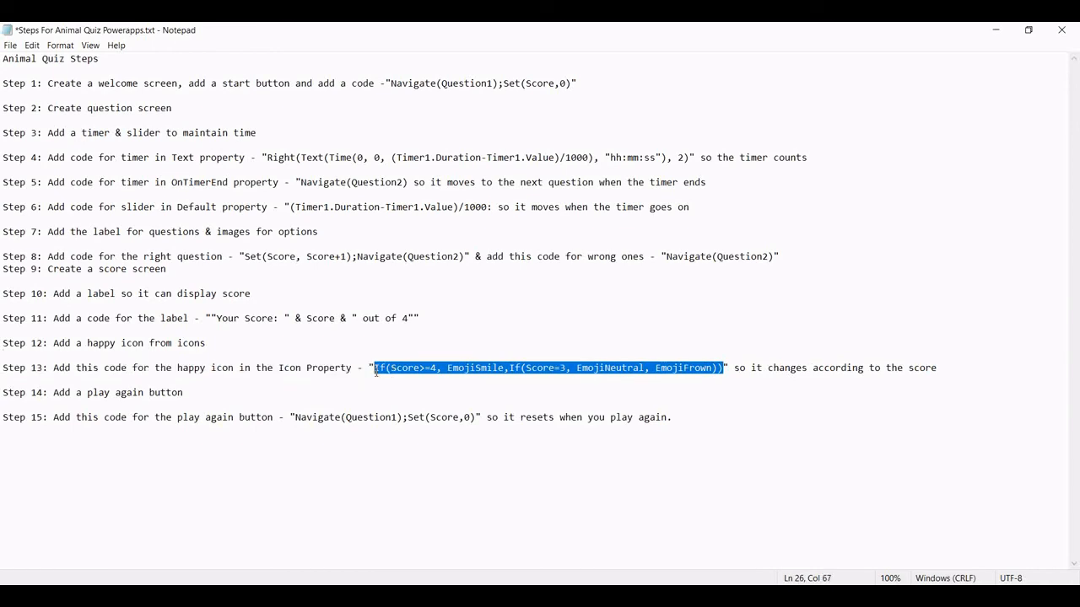
pyautogui.hotkey('alt', 'Tab')
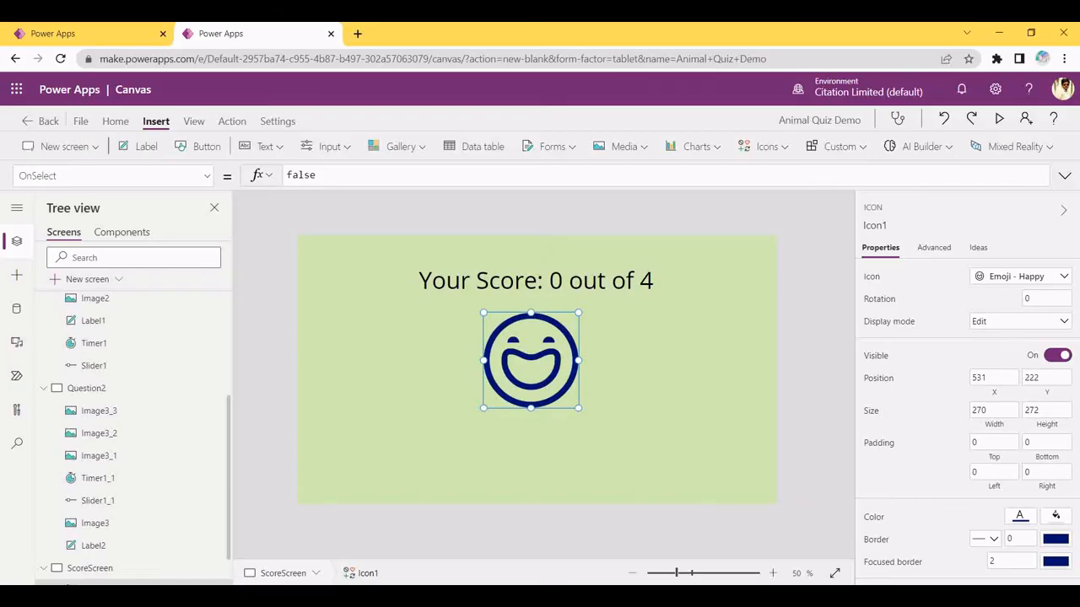
# Replace Icon1's Icon property with the pasted If(Score>=4, …) formula
pyautogui.click(147, 169)
pyautogui.press('BackSpace')
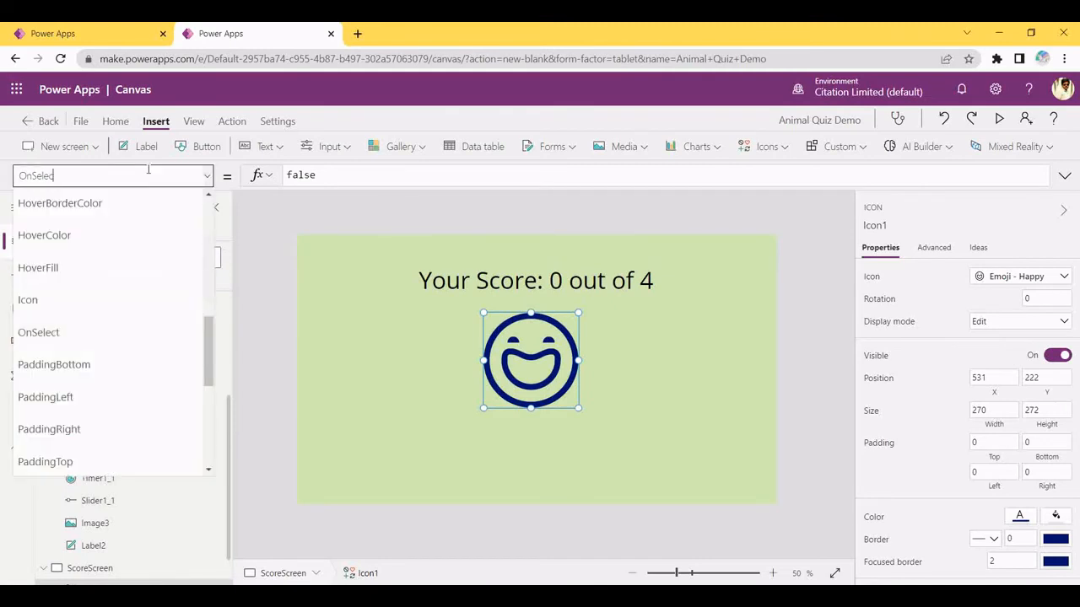
pyautogui.press('BackSpace')
pyautogui.press('BackSpace')
pyautogui.press('BackSpace')
pyautogui.press('BackSpace')
pyautogui.press('BackSpace')
pyautogui.press('BackSpace')
pyautogui.press('BackSpace')
pyautogui.write('Icon')
pyautogui.press('Return')
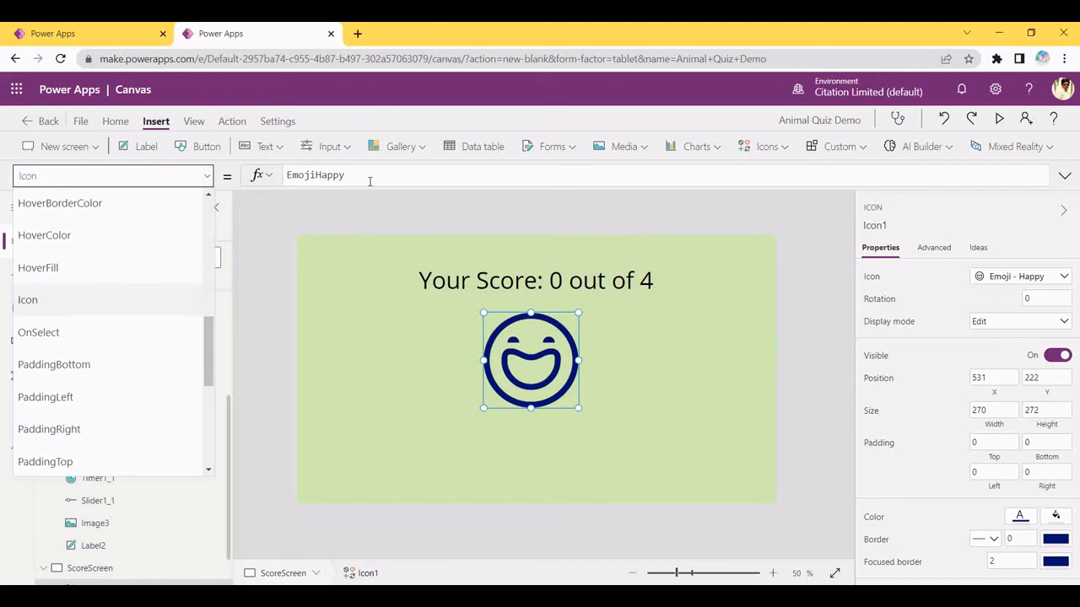
pyautogui.doubleClick(346, 176)
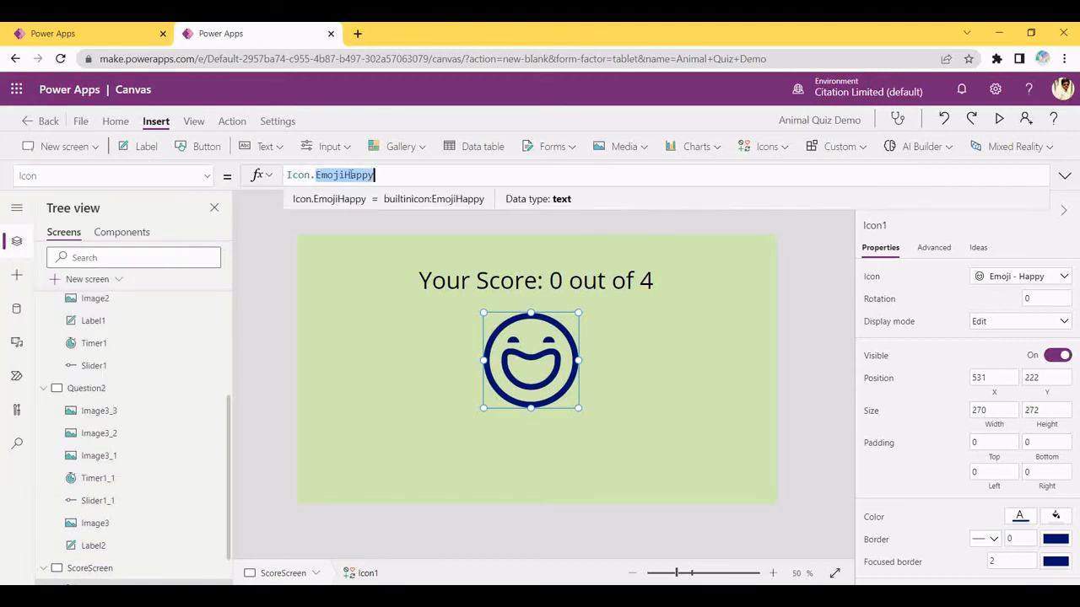
pyautogui.click(393, 175)
pyautogui.press('BackSpace')
pyautogui.press('BackSpace')
pyautogui.press('BackSpace')
pyautogui.press('BackSpace')
pyautogui.press('BackSpace')
pyautogui.press('BackSpace')
pyautogui.press('BackSpace')
pyautogui.press('BackSpace')
pyautogui.press('BackSpace')
pyautogui.press('BackSpace')
pyautogui.press('BackSpace')
pyautogui.press('BackSpace')
pyautogui.press('BackSpace')
pyautogui.press('BackSpace')
pyautogui.press('BackSpace')
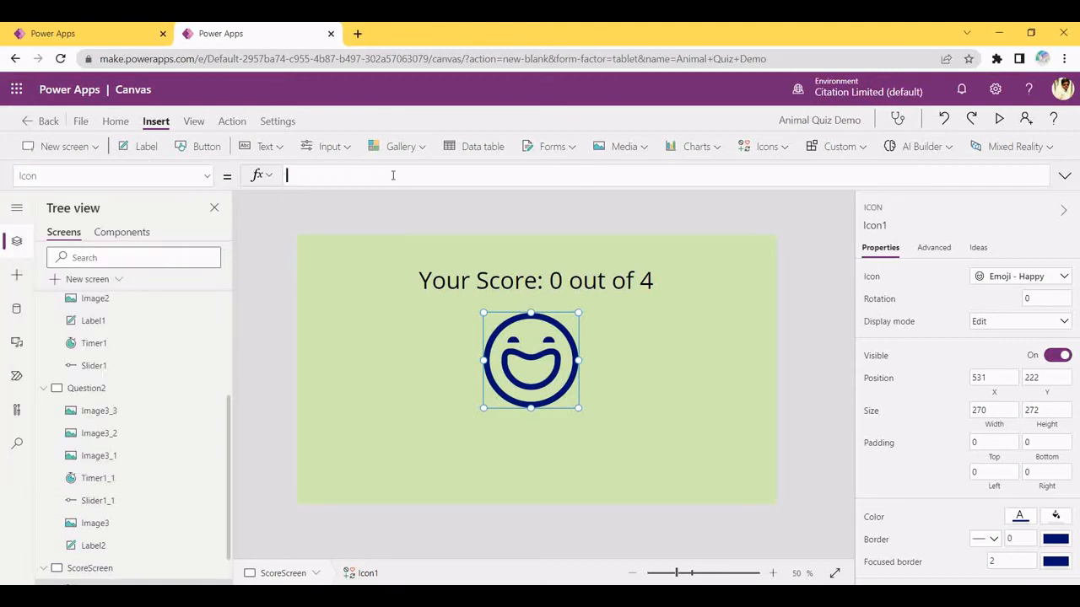
pyautogui.hotkey('ctrl', 'v')
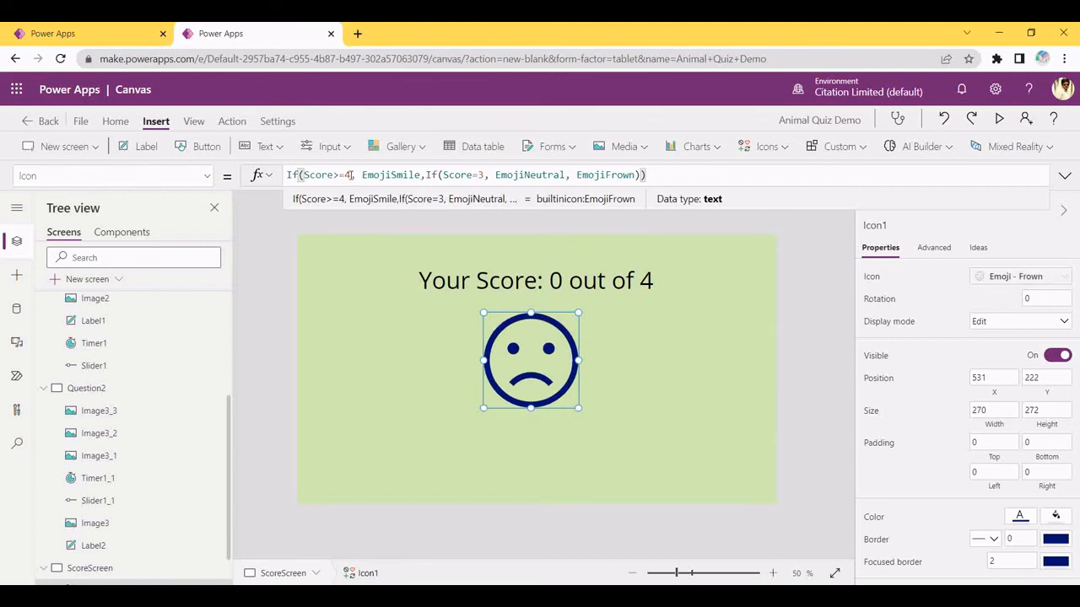
# Change EmojiSmile to EmojiHappy in the icon formula
pyautogui.click(349, 175)
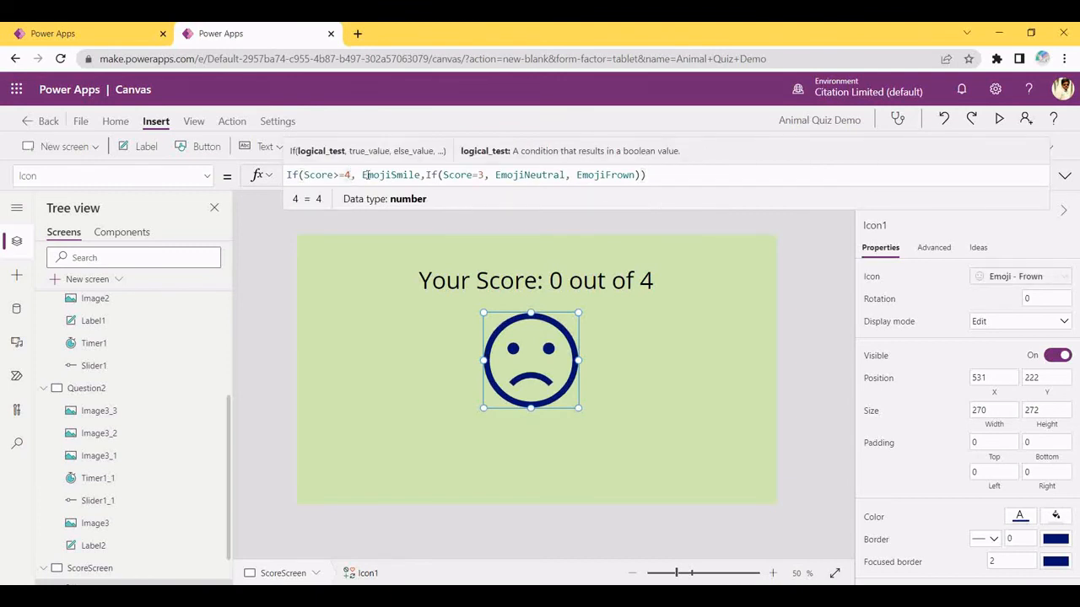
pyautogui.click(419, 175)
pyautogui.press('BackSpace')
pyautogui.press('BackSpace')
pyautogui.press('BackSpace')
pyautogui.press('BackSpace')
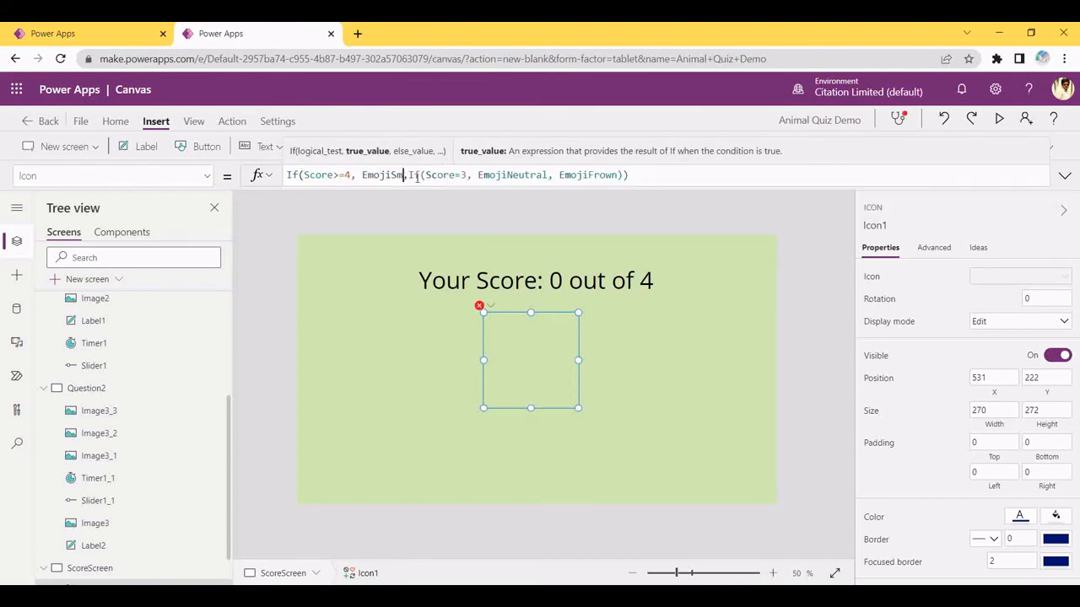
pyautogui.write('Happy')
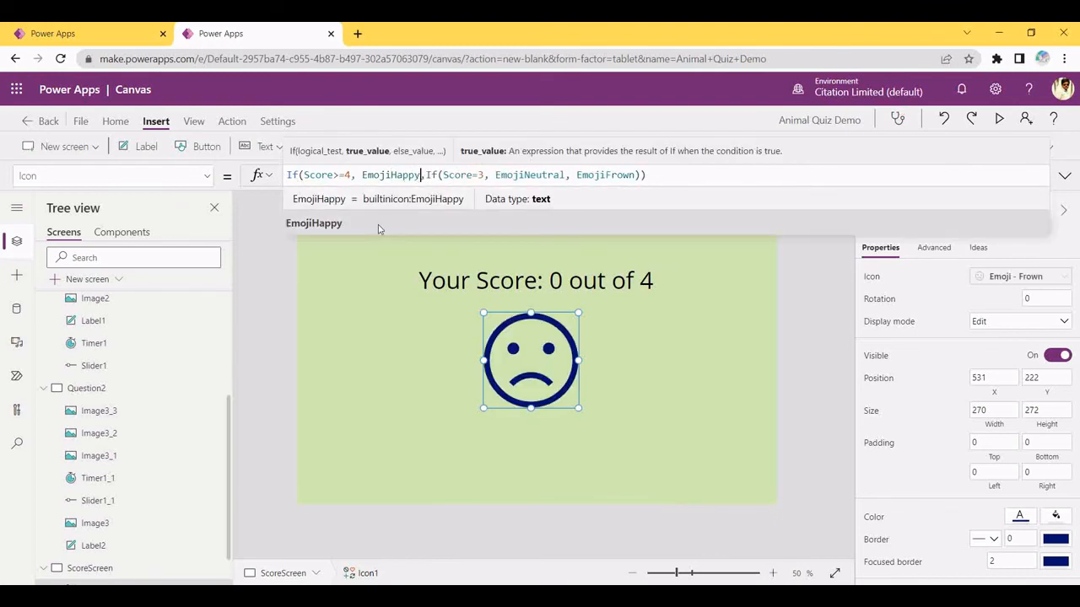
pyautogui.click(312, 205)
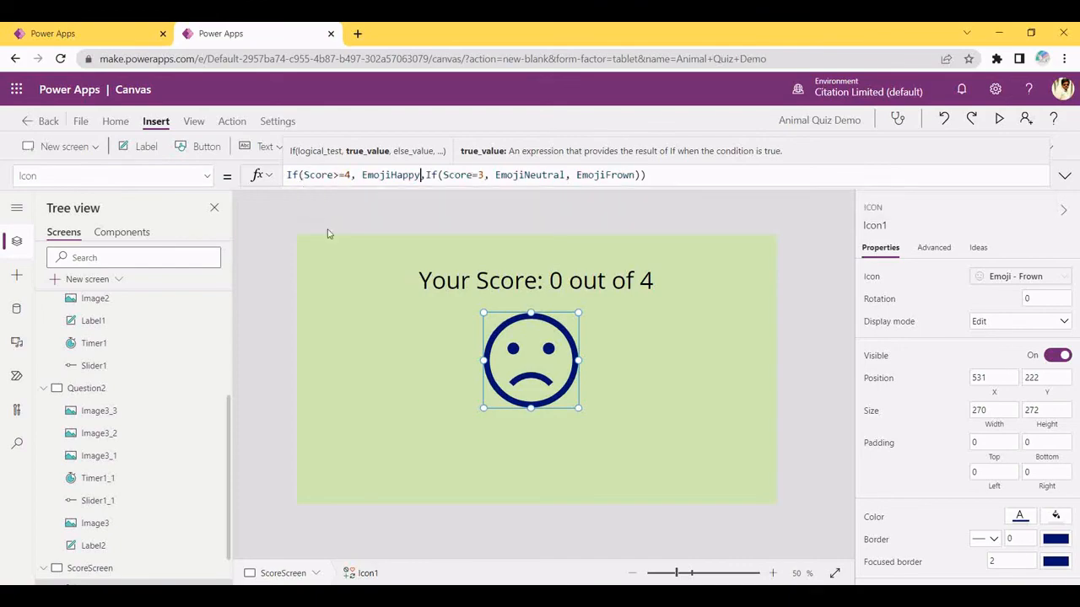
pyautogui.click(355, 518)
pyautogui.hotkey('alt', 'Tab')
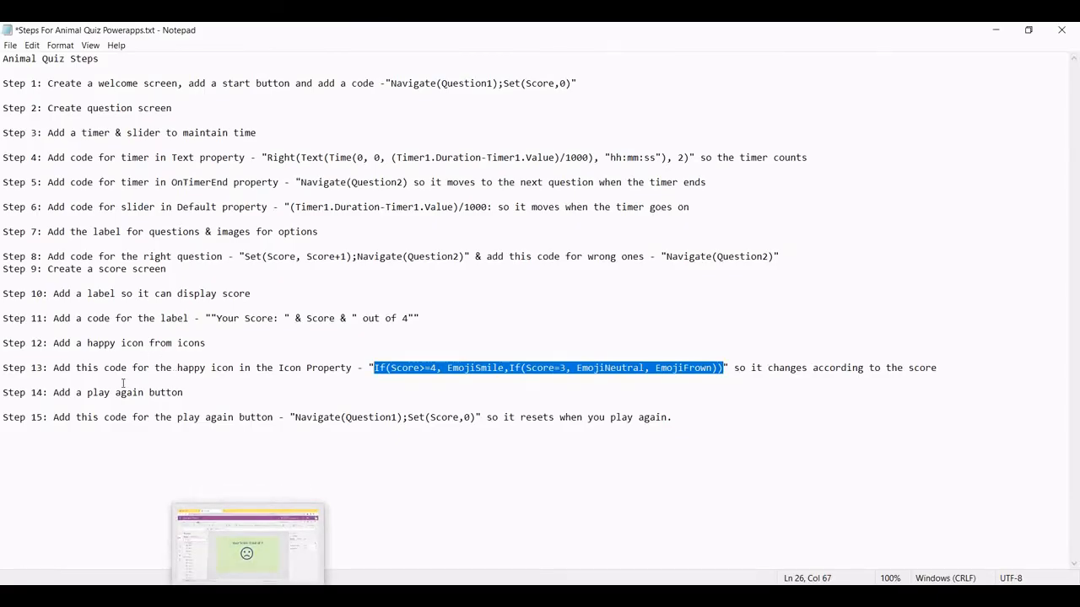
# Insert a button and place it below the frown icon
pyautogui.hotkey('alt', 'Tab')
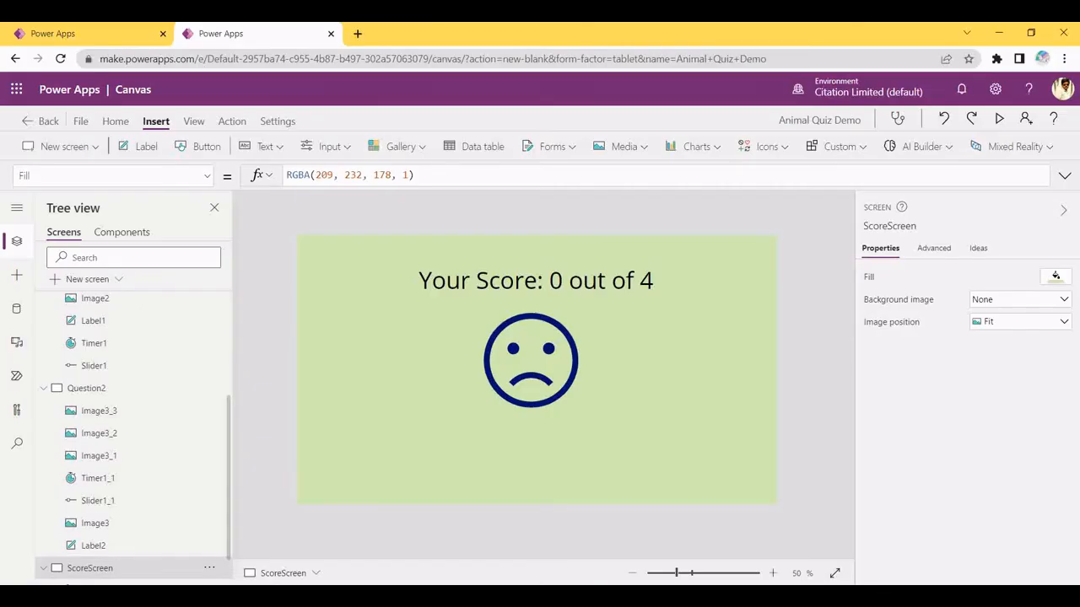
pyautogui.click(202, 147)
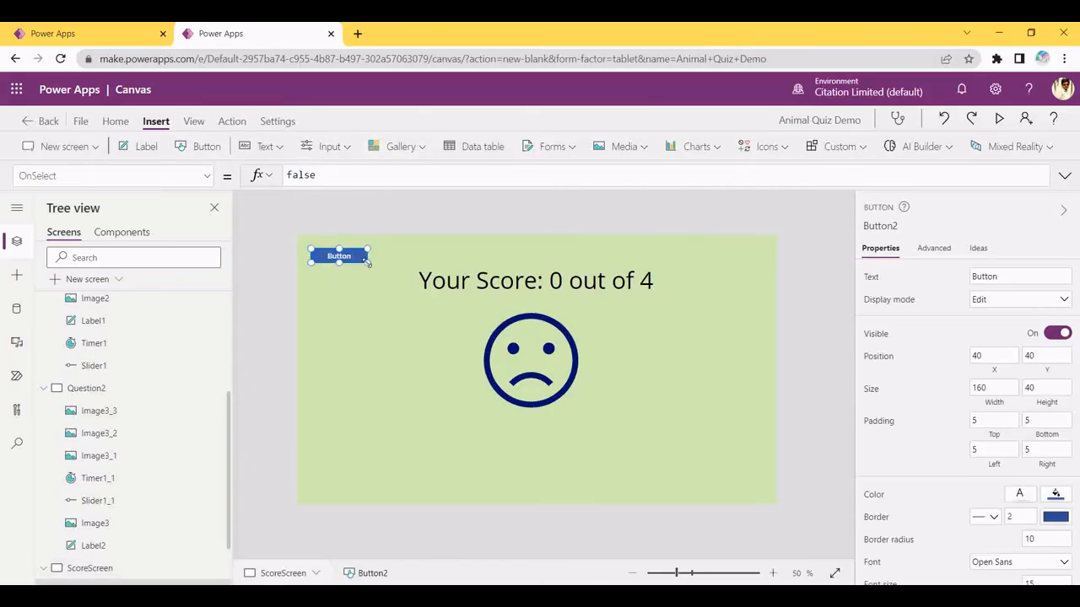
pyautogui.moveTo(371, 267); pyautogui.dragTo(404, 279)
pyautogui.moveTo(336, 264); pyautogui.dragTo(515, 436)
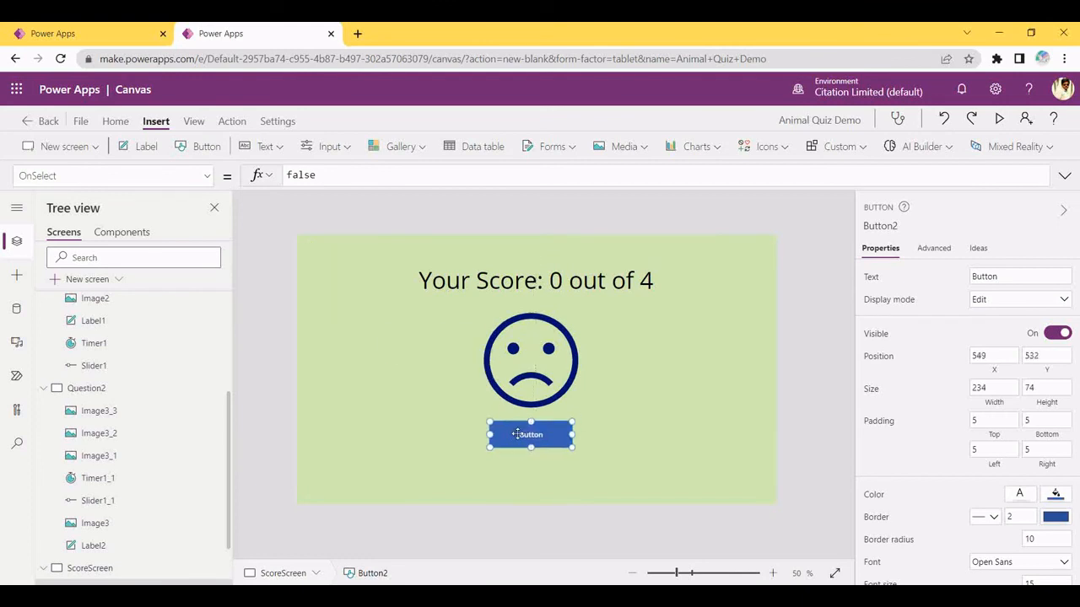
# Set the button's text to "Play again"
pyautogui.click(1030, 270)
pyautogui.hotkey('ctrl', 'a')
pyautogui.press('BackSpace')
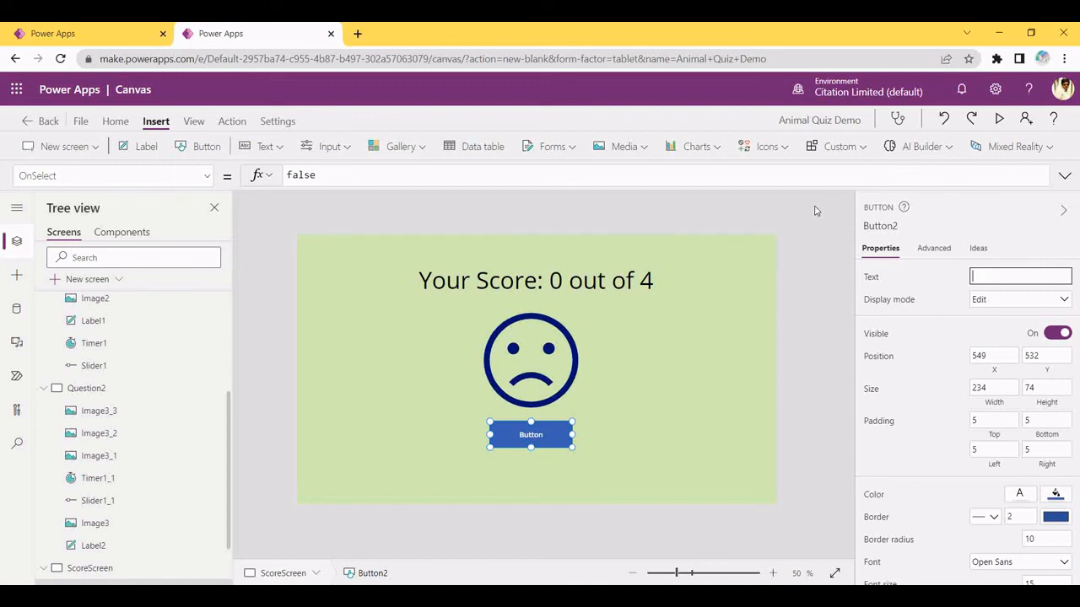
pyautogui.write('Play again')
pyautogui.click(583, 480)
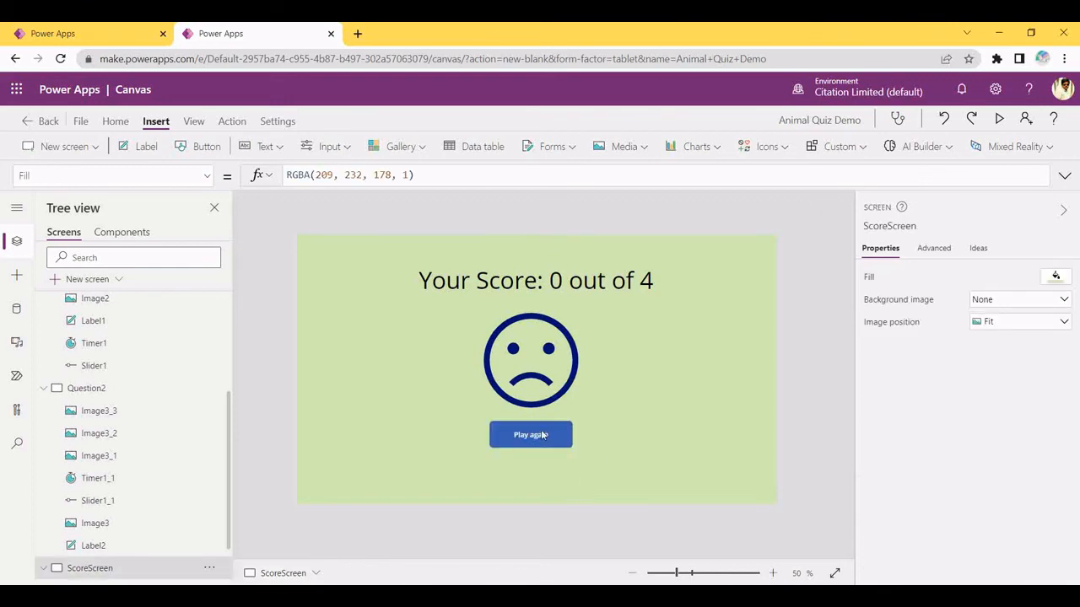
pyautogui.click(542, 436)
pyautogui.hotkey('alt', 'Tab')
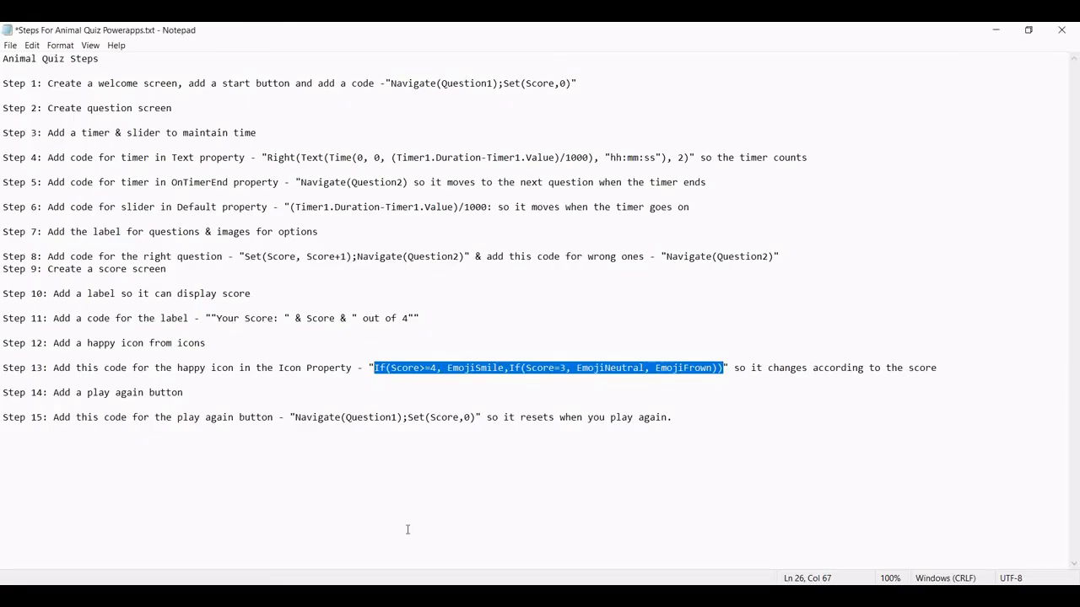
# Paste the Step 15 navigate-and-reset formula into the button's OnSelect, removing leftover false
pyautogui.moveTo(295, 417); pyautogui.dragTo(475, 432)
pyautogui.hotkey('ctrl', 'c')
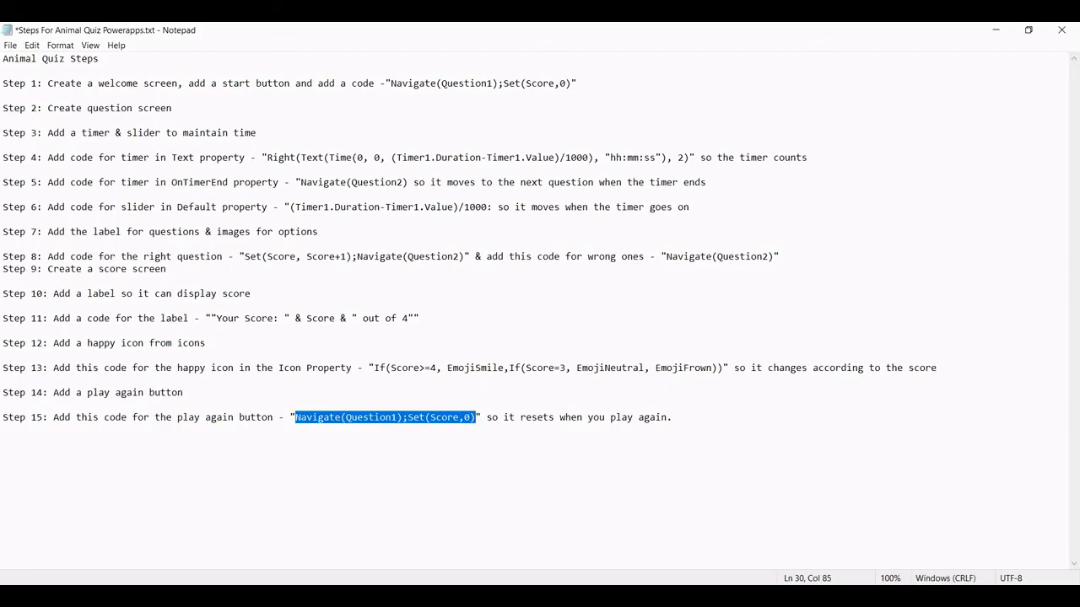
pyautogui.hotkey('alt', 'Tab')
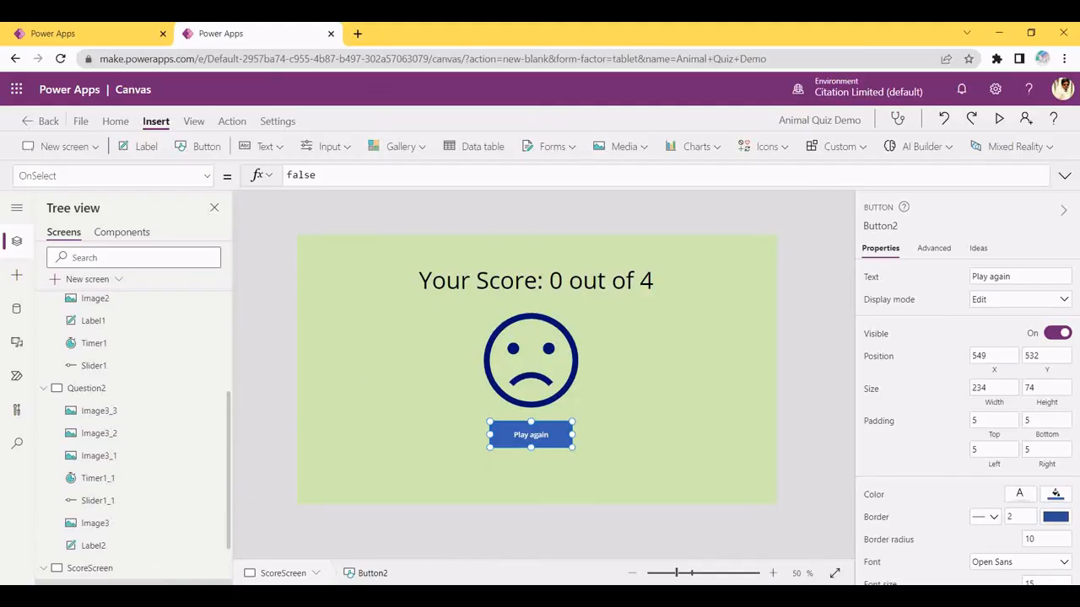
pyautogui.hotkey('alt', 'Tab')
pyautogui.hotkey('alt', 'Tab')
pyautogui.click(379, 175)
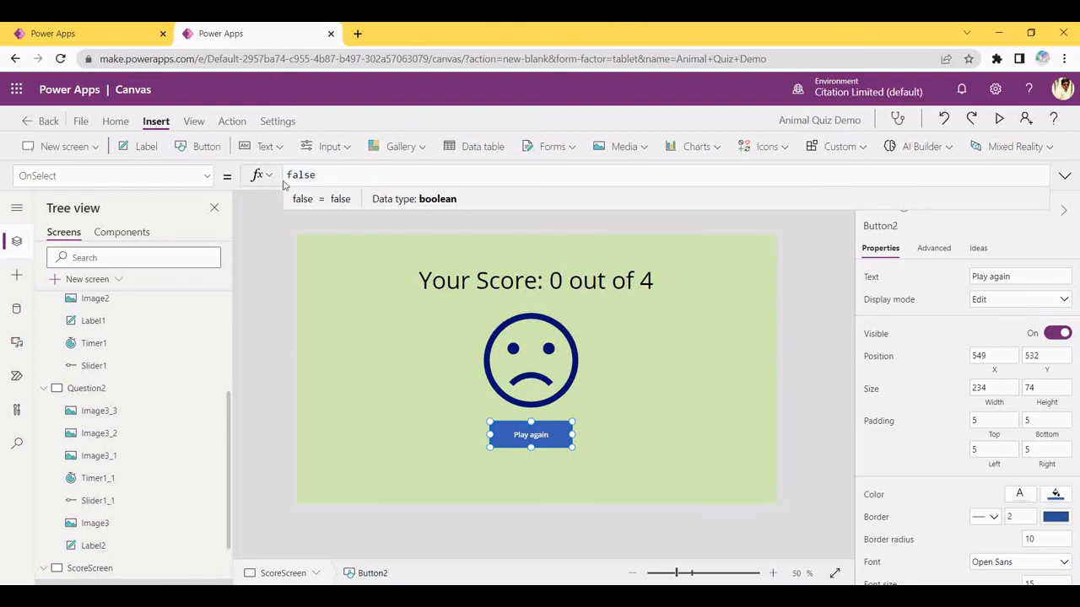
pyautogui.hotkey('ctrl', 'v')
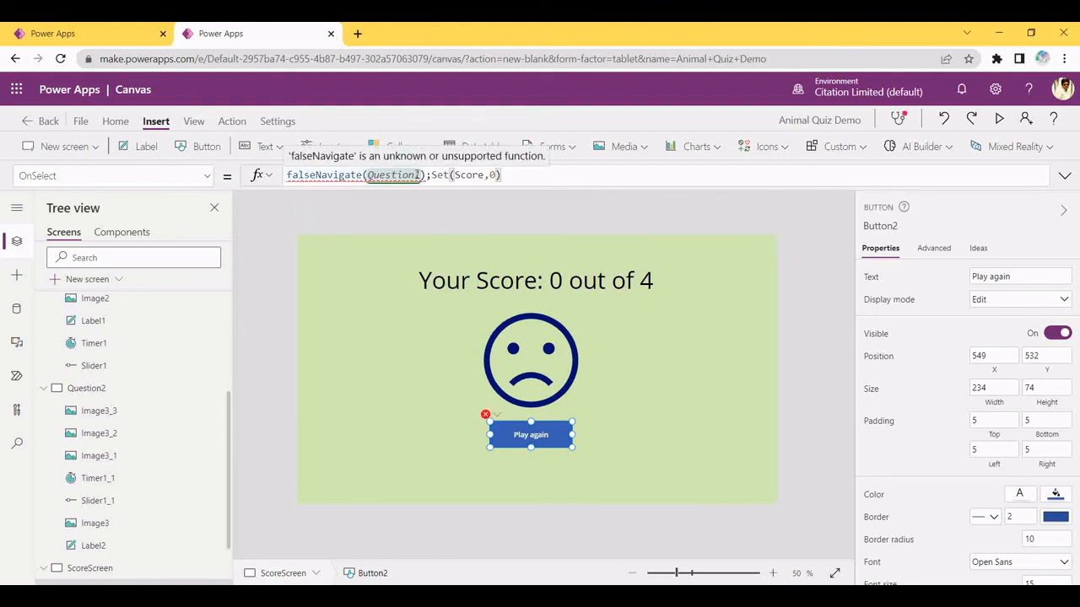
pyautogui.moveTo(315, 176); pyautogui.dragTo(188, 194)
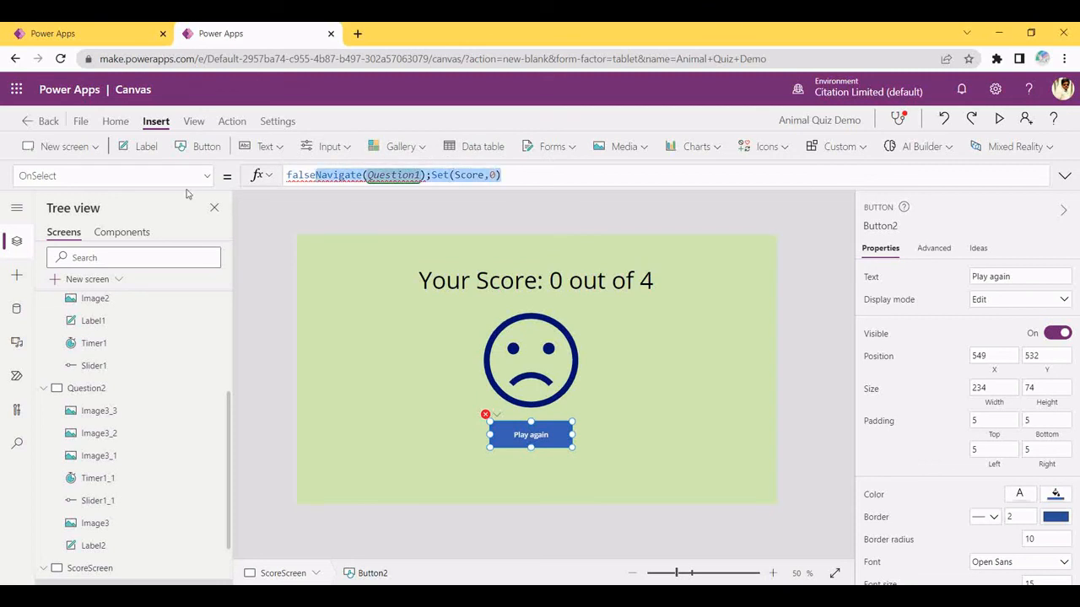
pyautogui.click(312, 175)
pyautogui.press('BackSpace')
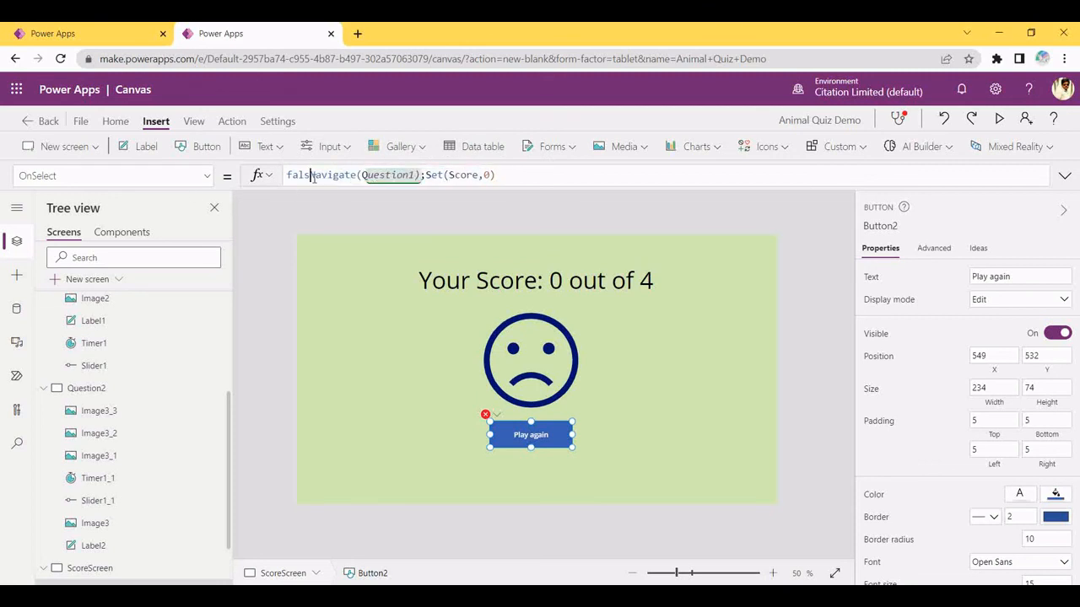
pyautogui.press('BackSpace')
pyautogui.press('BackSpace')
pyautogui.press('BackSpace')
pyautogui.press('BackSpace')
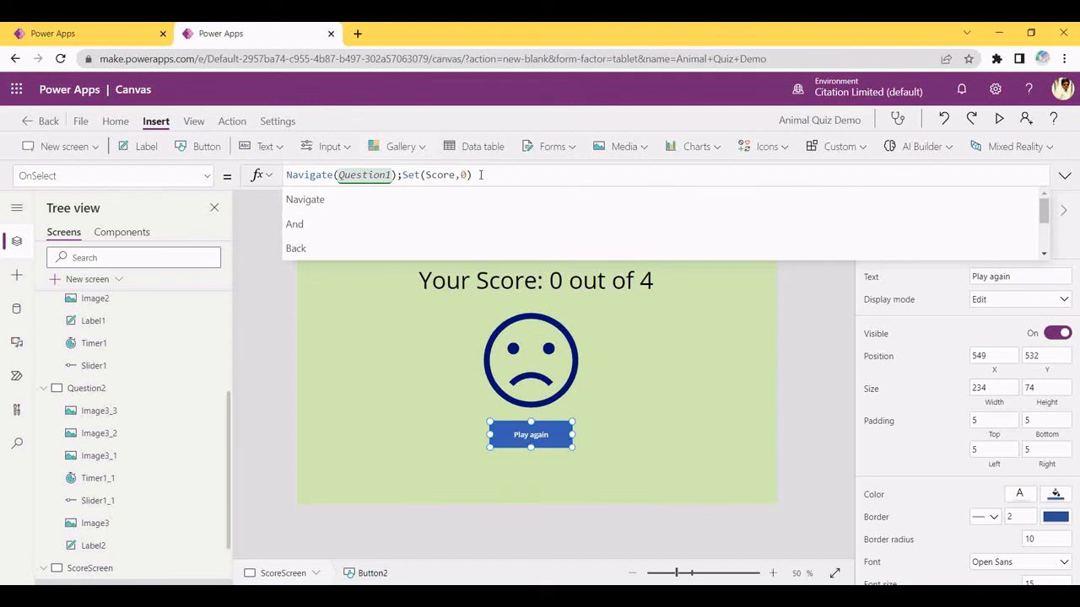
# Change the navigation target from Question1 to Screen1, giving Navigate(Screen1);Set(Score,0)
pyautogui.click(388, 174)
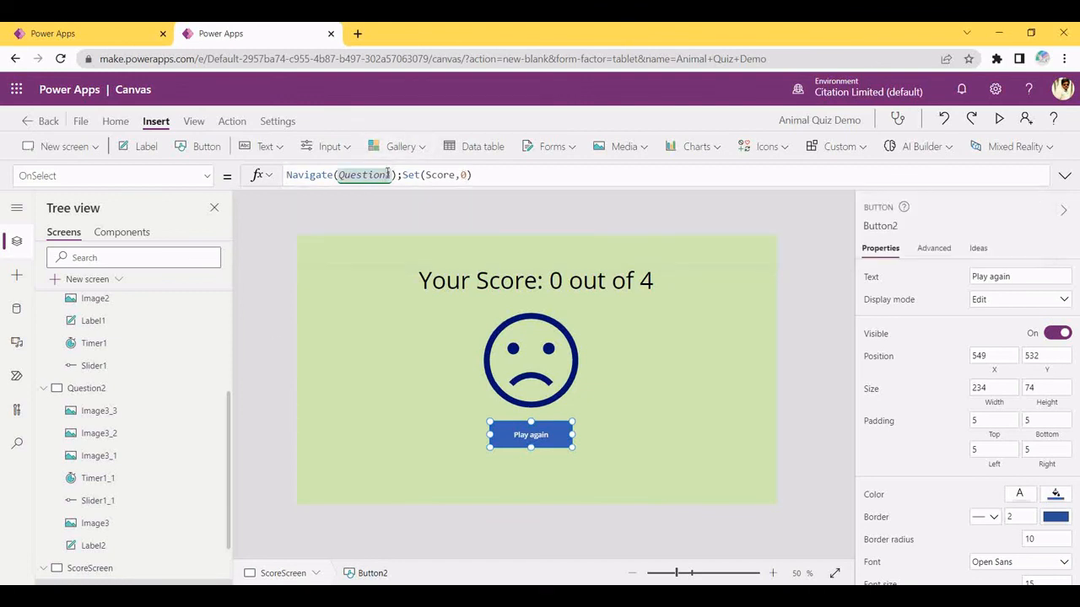
pyautogui.press('BackSpace')
pyautogui.press('BackSpace')
pyautogui.press('BackSpace')
pyautogui.press('BackSpace')
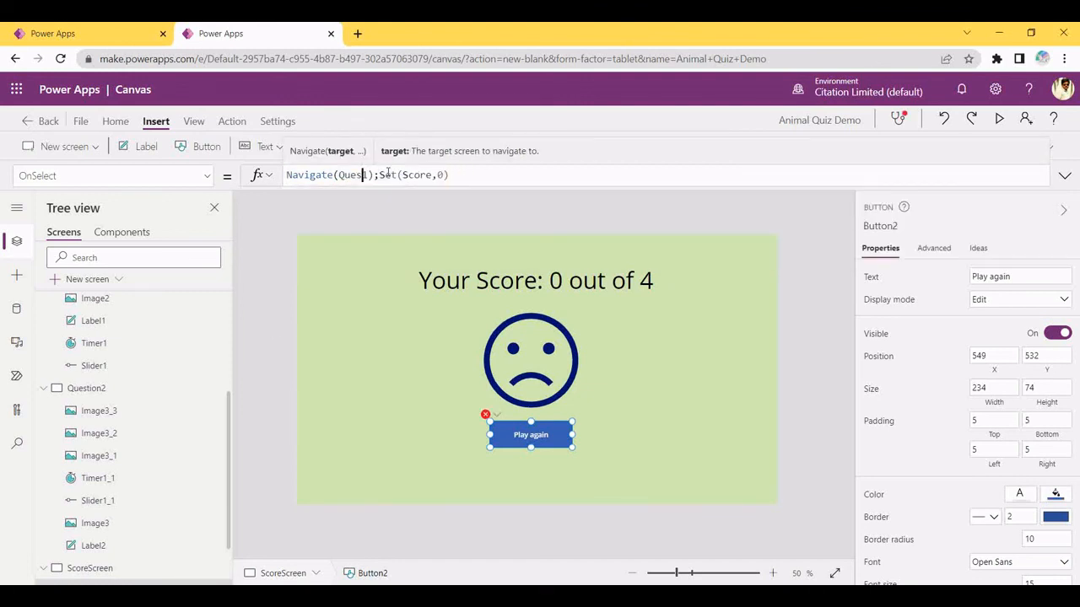
pyautogui.press('BackSpace')
pyautogui.press('BackSpace')
pyautogui.press('BackSpace')
pyautogui.press('BackSpace')
pyautogui.press('Delete')
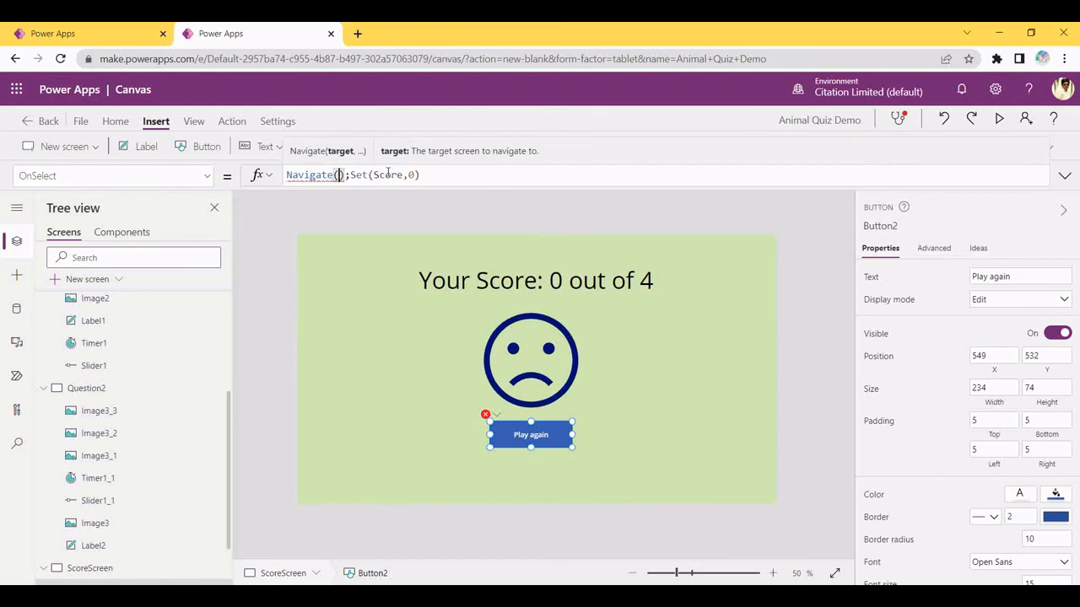
pyautogui.write('H')
pyautogui.press('BackSpace')
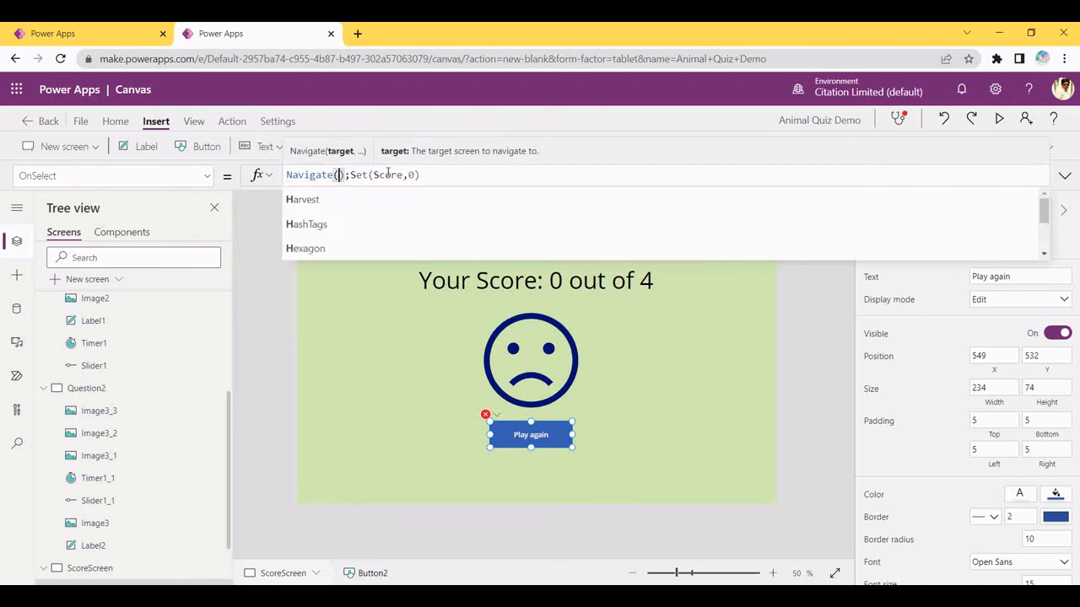
pyautogui.write('Welcome')
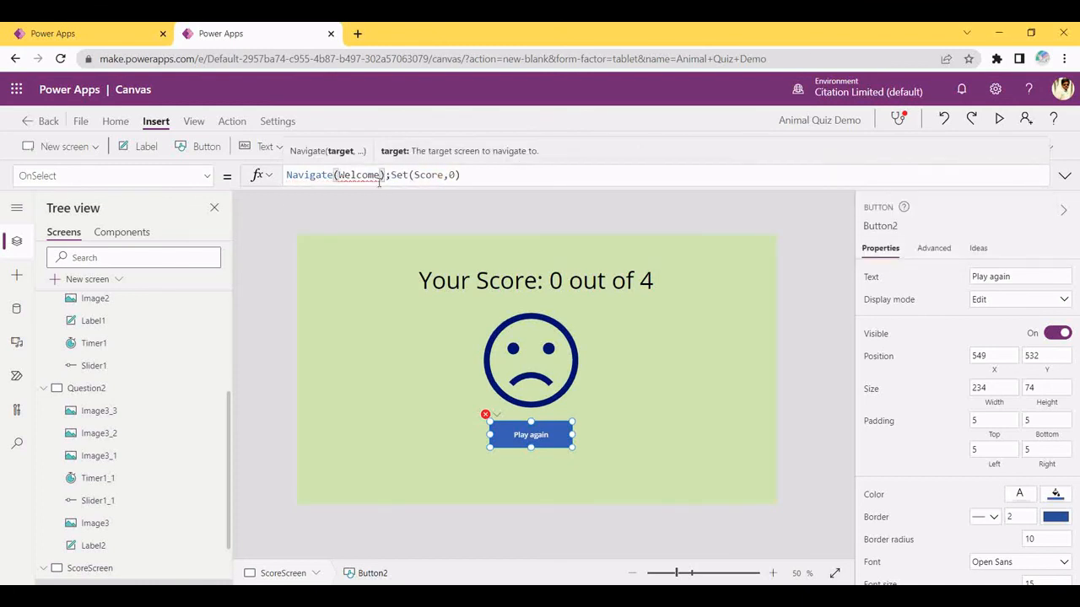
pyautogui.moveTo(229, 403); pyautogui.dragTo(216, 226)
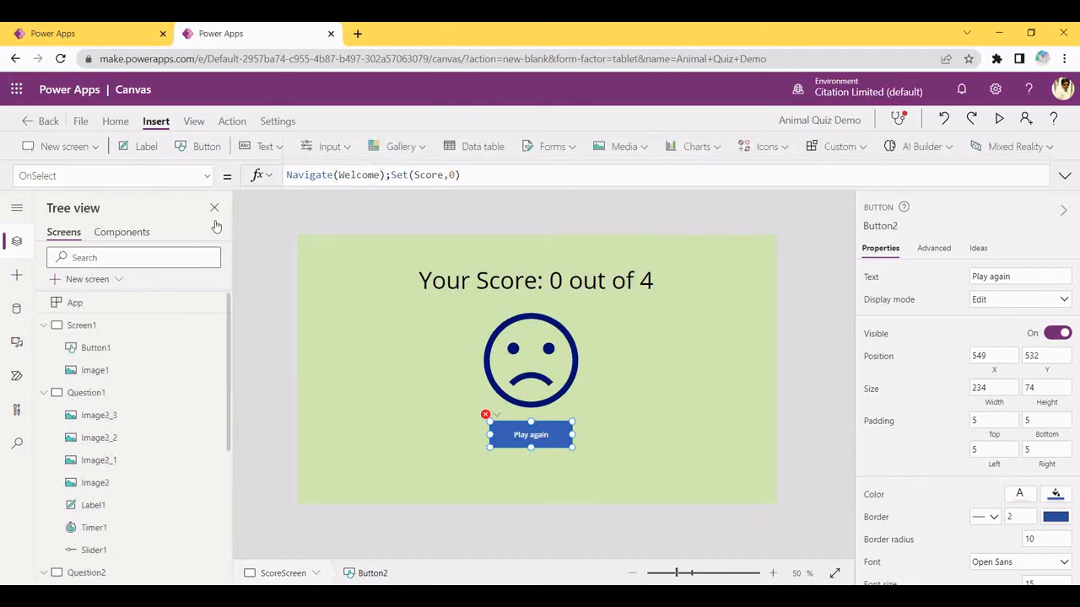
pyautogui.click(376, 175)
pyautogui.press('BackSpace')
pyautogui.press('BackSpace')
pyautogui.press('BackSpace')
pyautogui.press('BackSpace')
pyautogui.press('BackSpace')
pyautogui.press('BackSpace')
pyautogui.press('BackSpace')
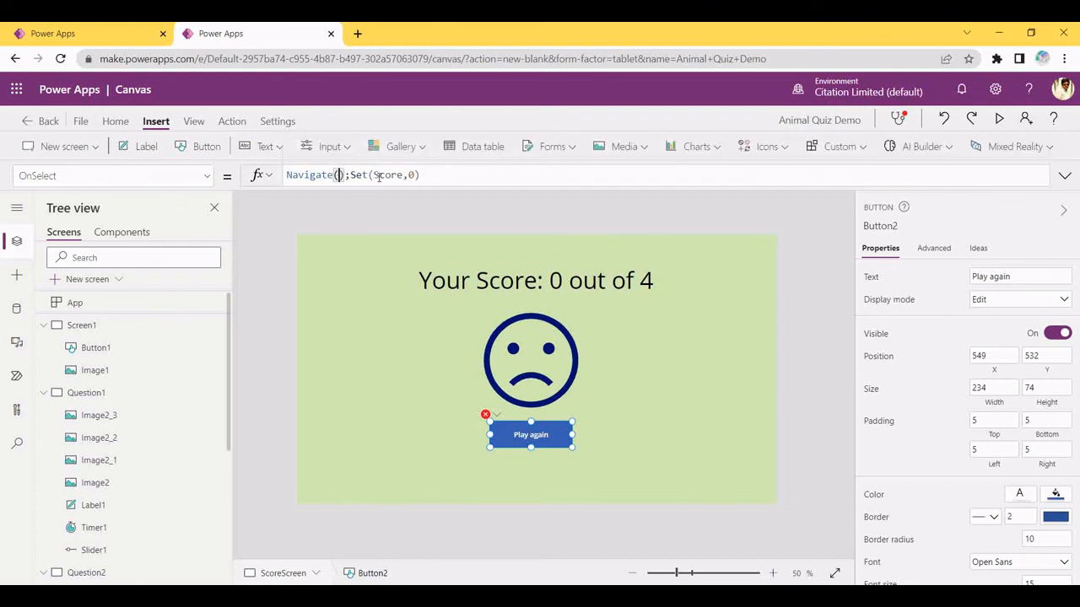
pyautogui.write('Screen')
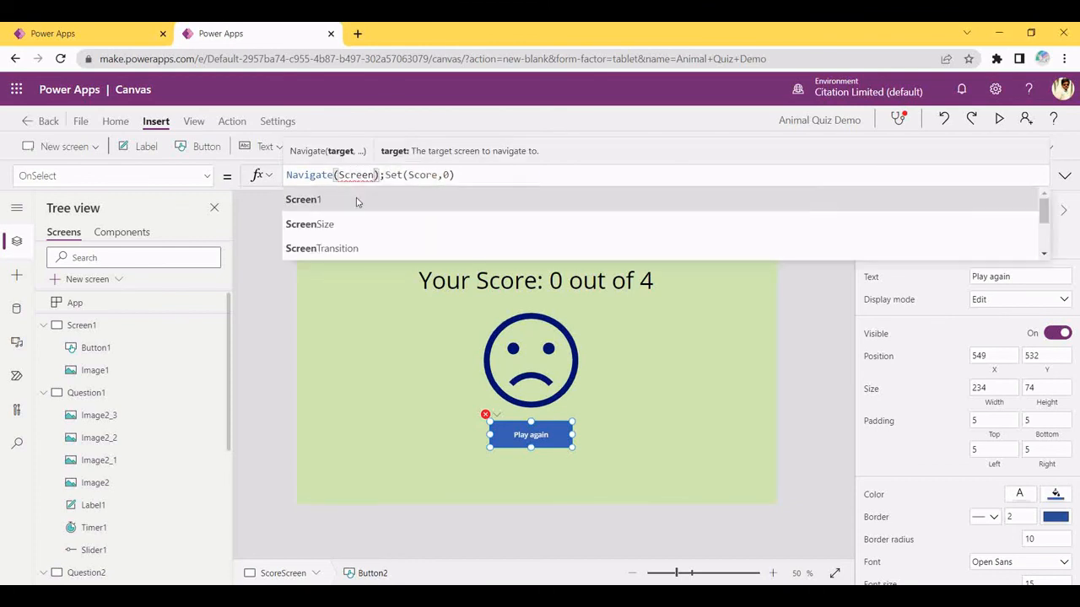
pyautogui.click(356, 200)
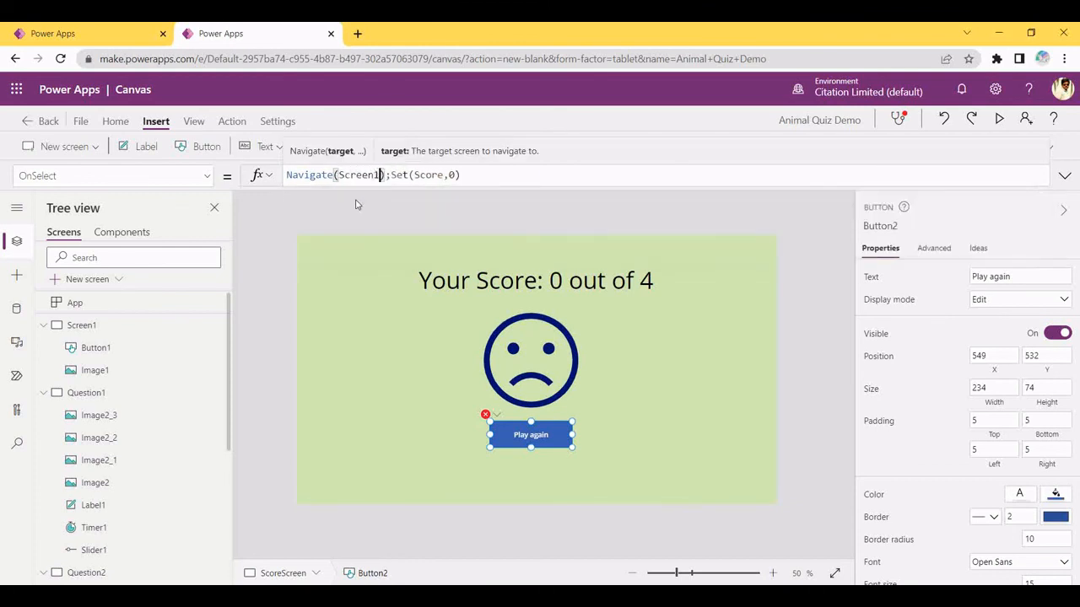
pyautogui.click(389, 396)
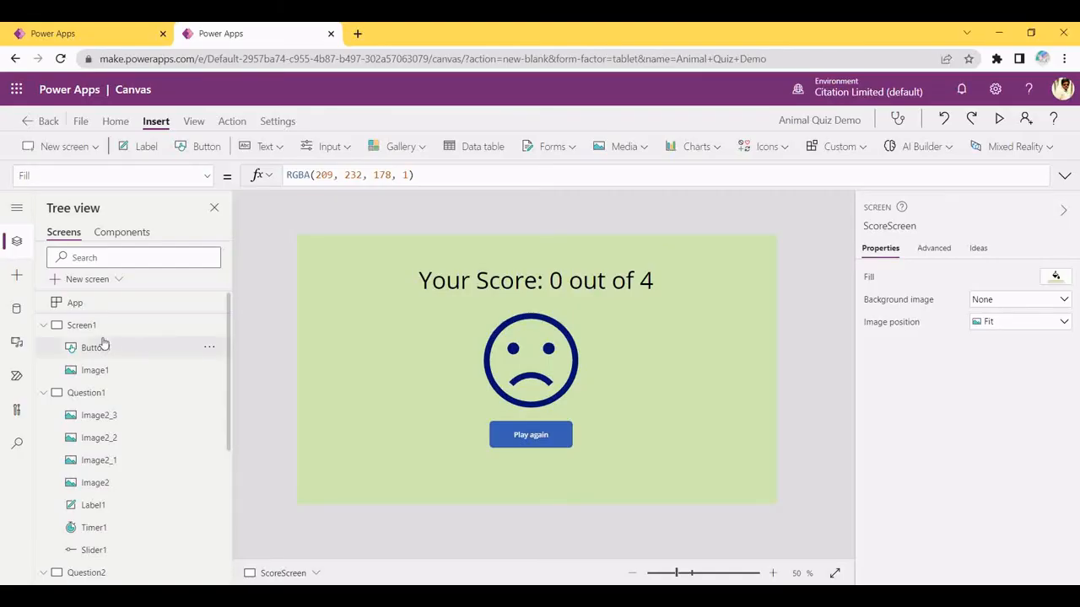
# Preview from Screen1, answer both questions (1 out of 4), and confirm Play again restarts the quiz
pyautogui.click(111, 326)
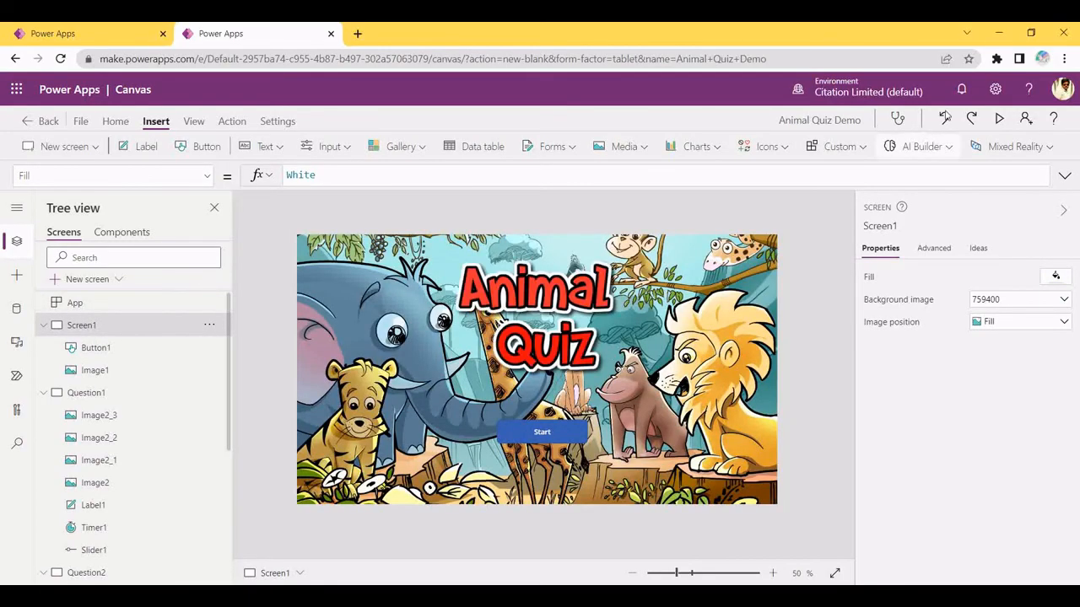
pyautogui.click(1001, 121)
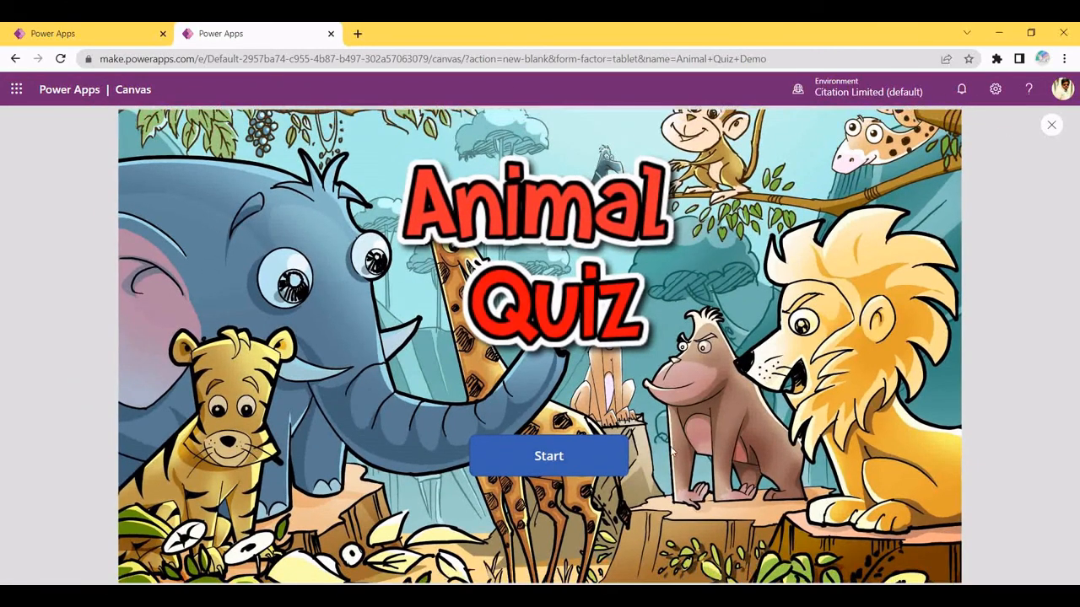
pyautogui.click(543, 470)
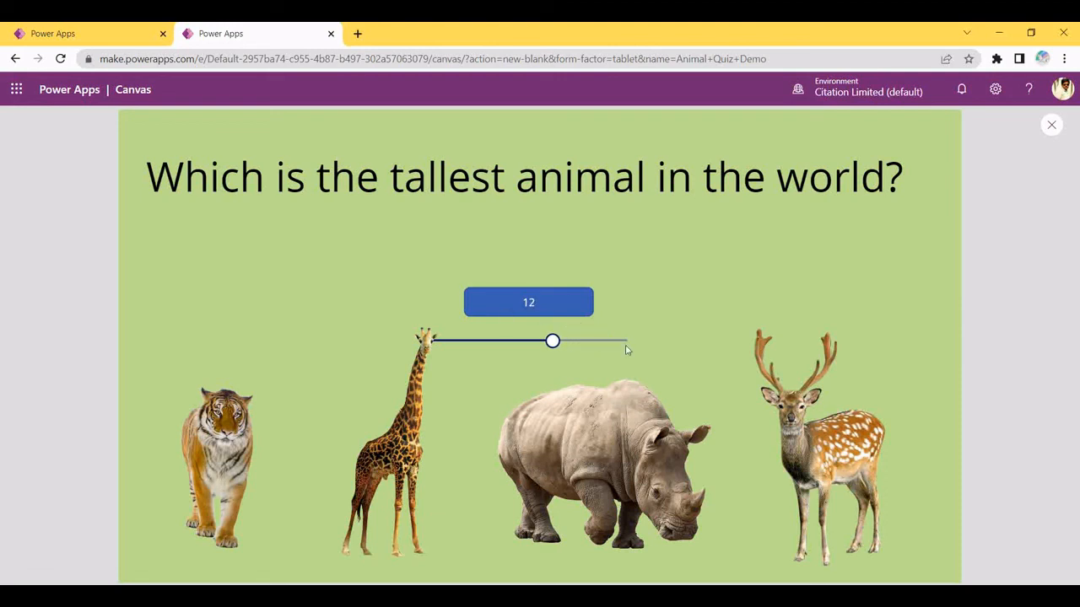
pyautogui.click(406, 442)
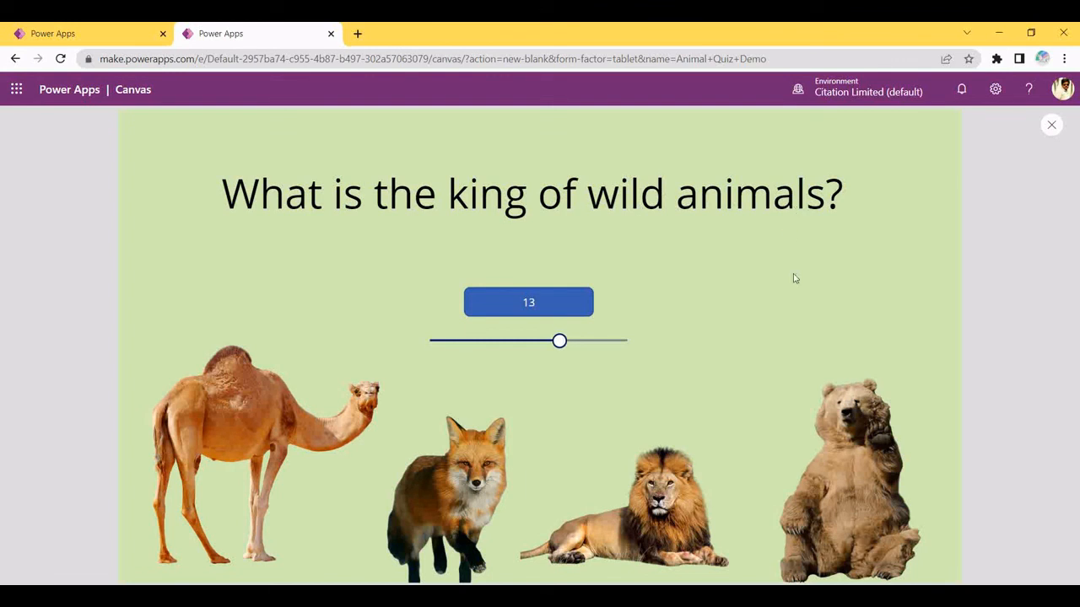
pyautogui.click(463, 471)
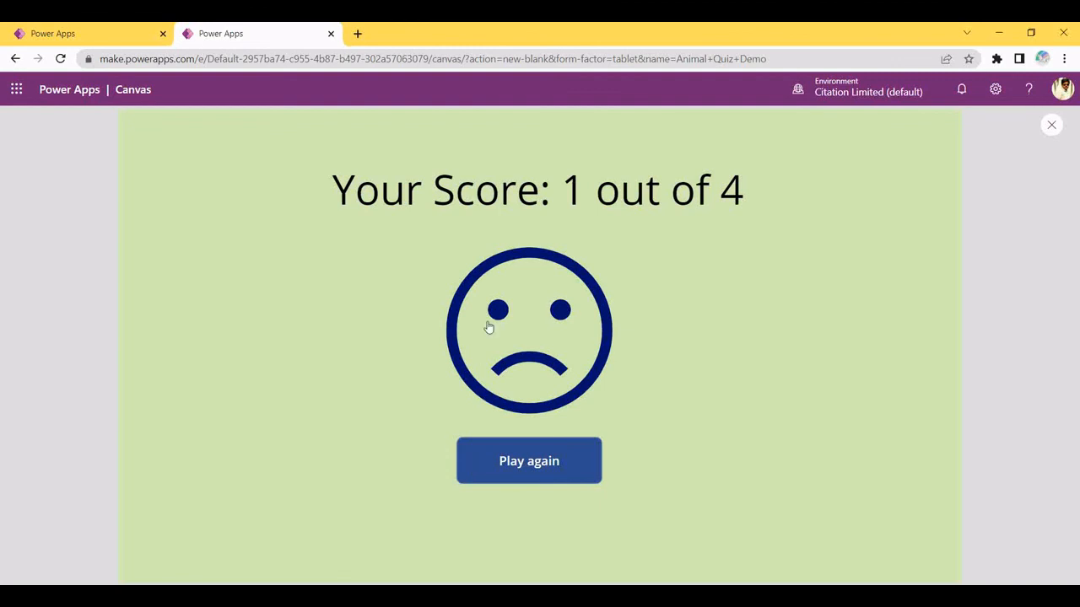
pyautogui.click(534, 467)
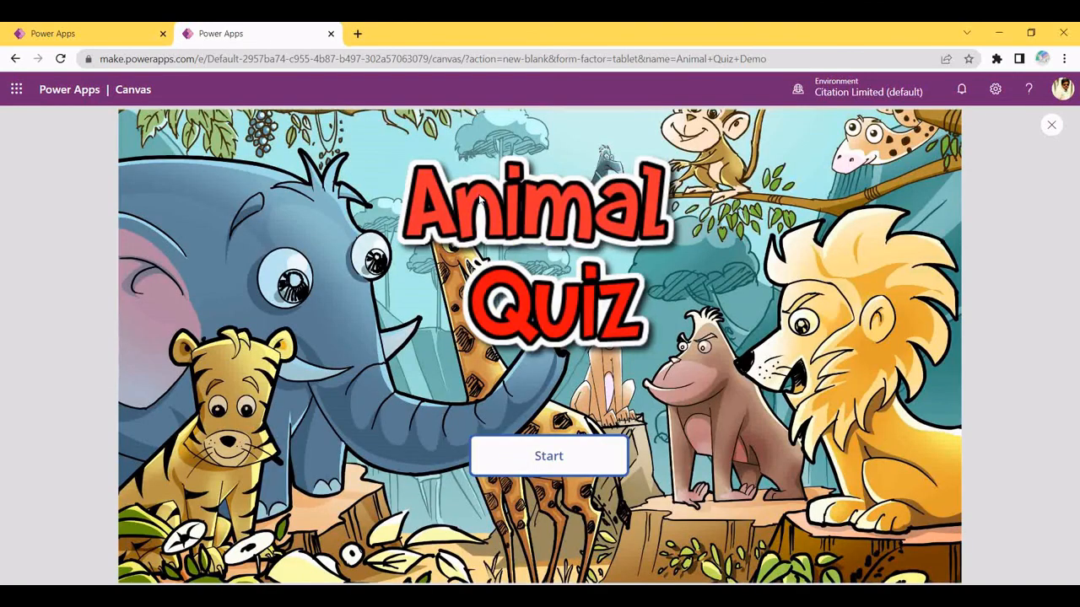
pyautogui.click(524, 444)
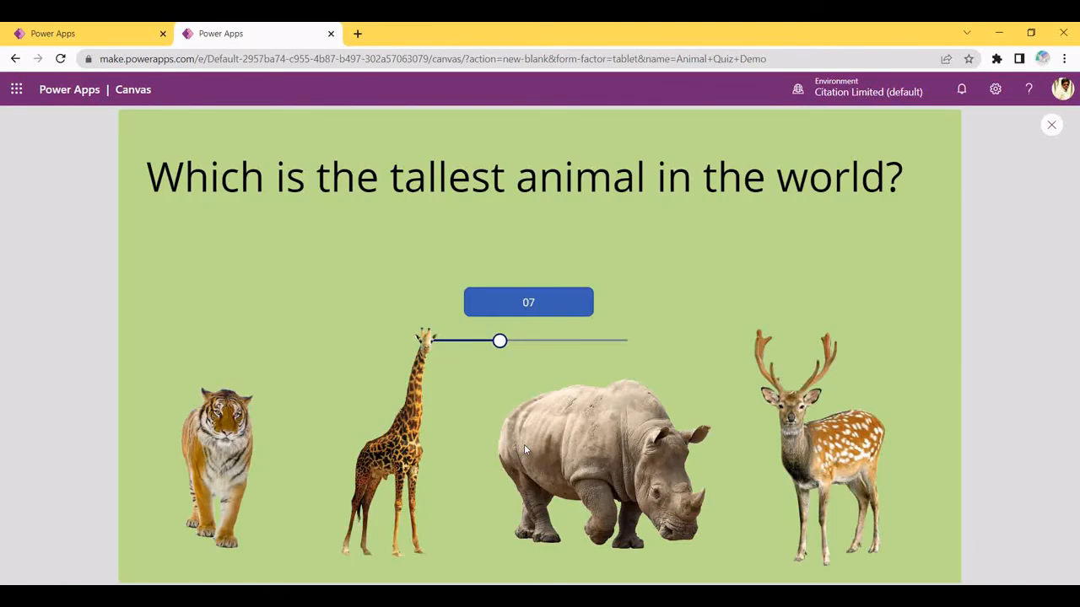
pyautogui.click(1052, 124)
pyautogui.scroll(-5, 228, 367)
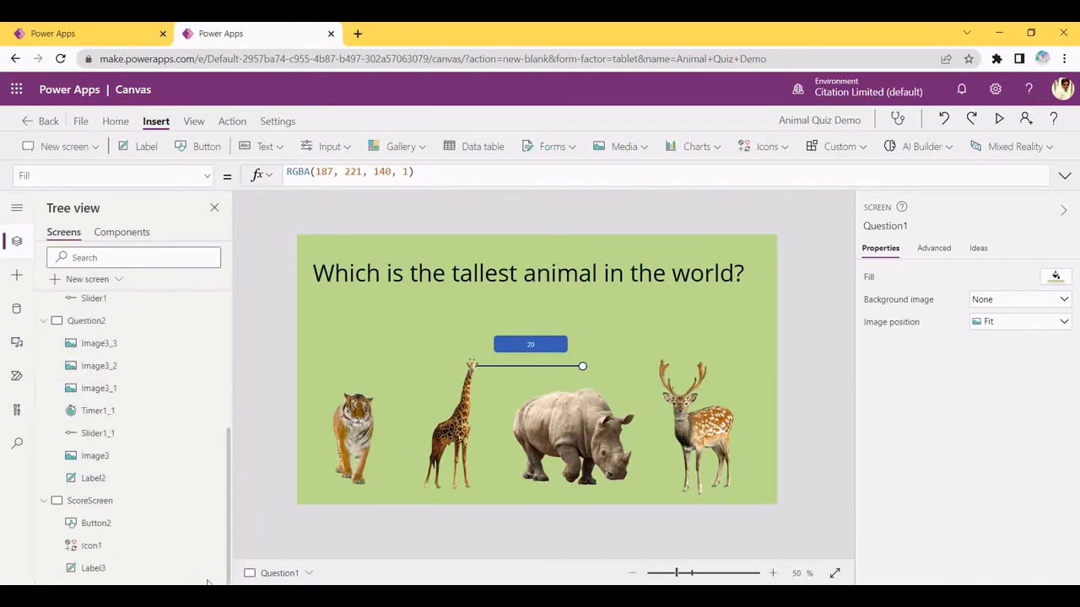
# Change the score label text to read "out of 2"
pyautogui.click(138, 501)
pyautogui.click(581, 268)
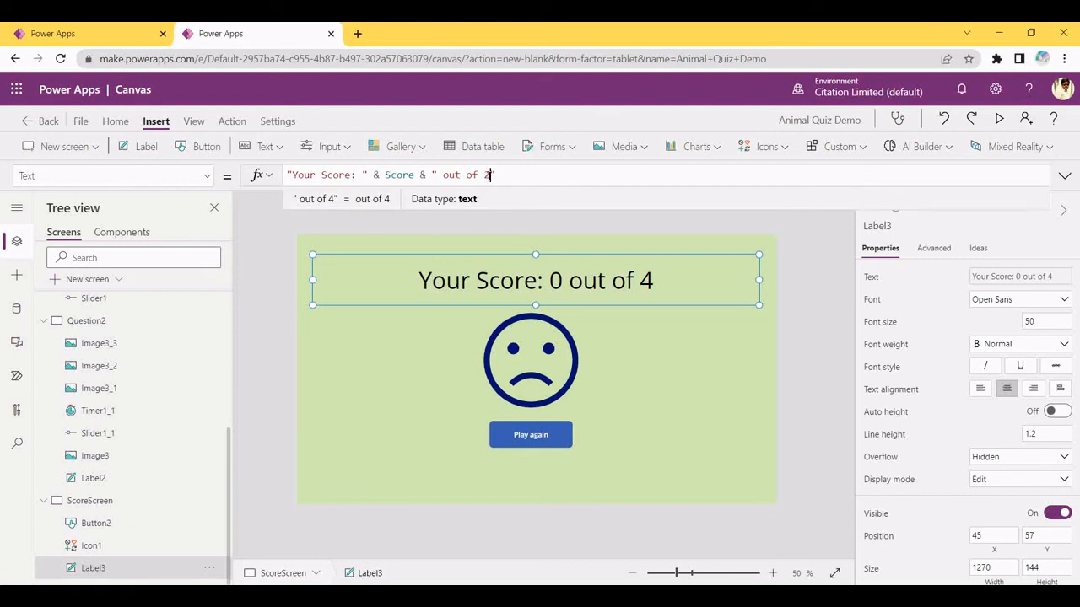
pyautogui.write('2')
pyautogui.click(538, 433)
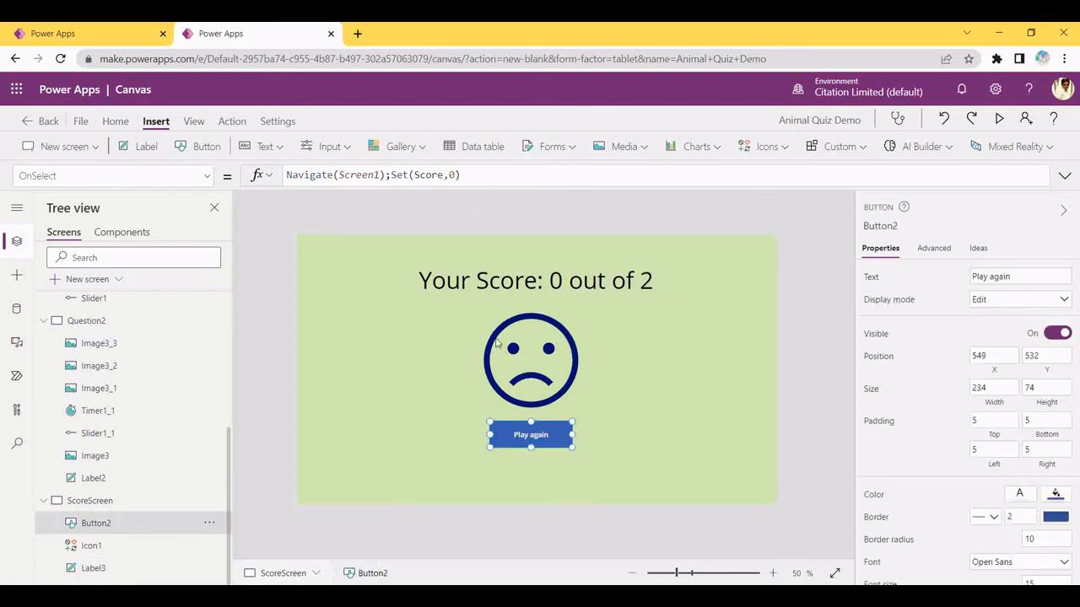
# Lower the icon thresholds to Score>=2 for EmojiHappy and Score=1 for EmojiNeutral
pyautogui.click(552, 383)
pyautogui.click(348, 175)
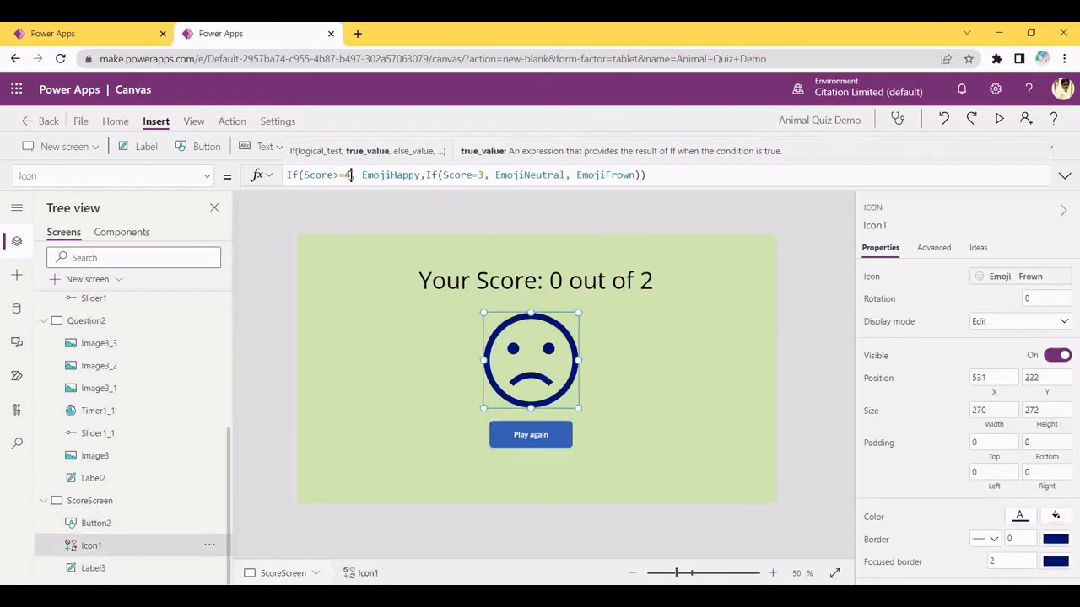
pyautogui.press('BackSpace')
pyautogui.write('2')
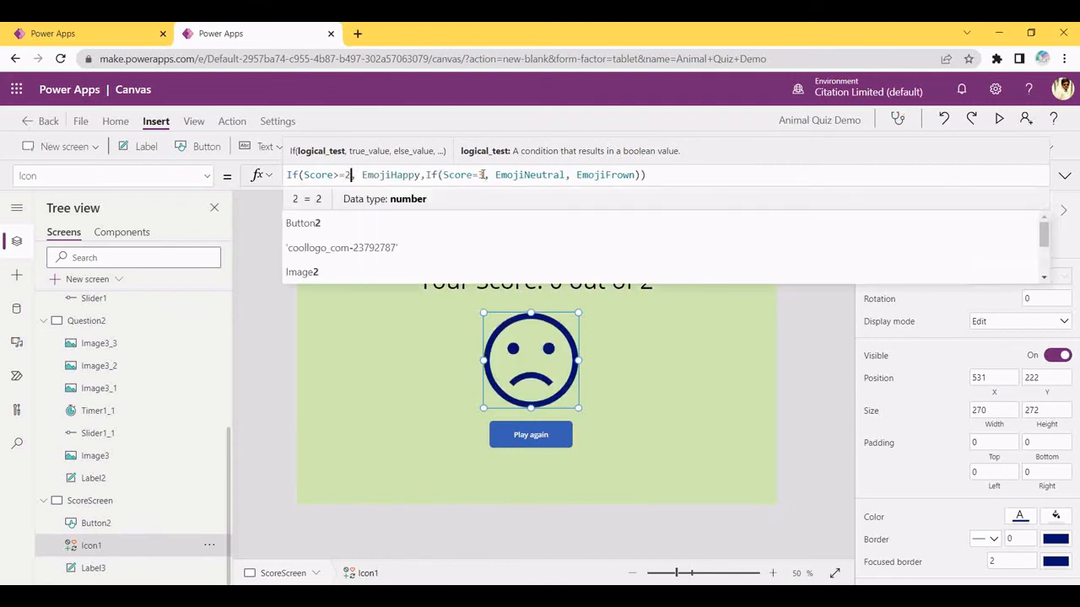
pyautogui.click(485, 175)
pyautogui.press('BackSpace')
pyautogui.write('1')
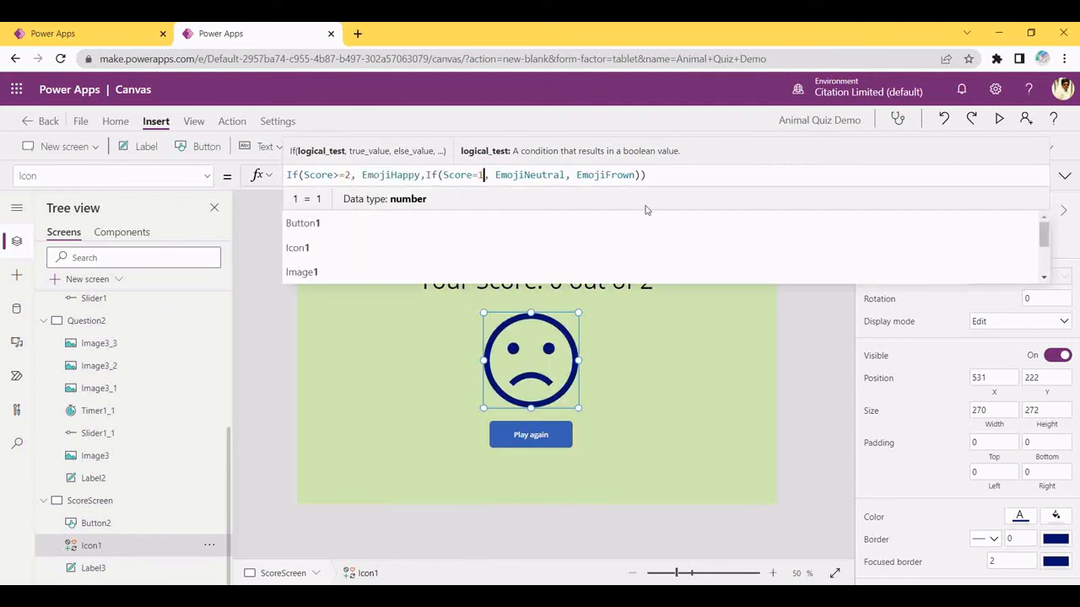
pyautogui.click(628, 421)
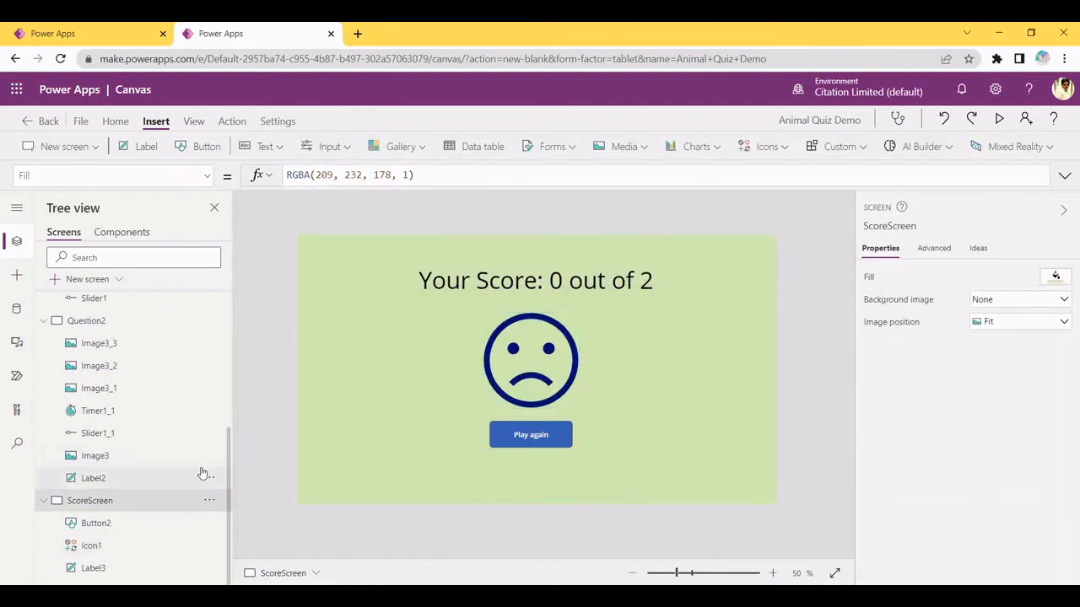
pyautogui.scroll(5, 143, 335)
pyautogui.click(143, 331)
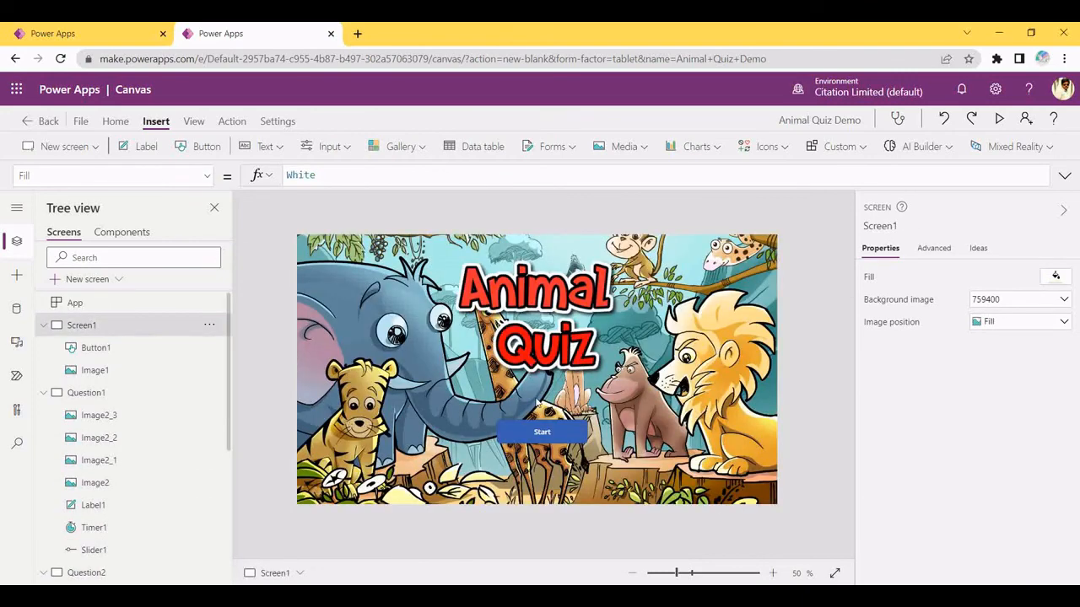
# Check the Start button's action formula, then preview the app and start the quiz
pyautogui.click(126, 347)
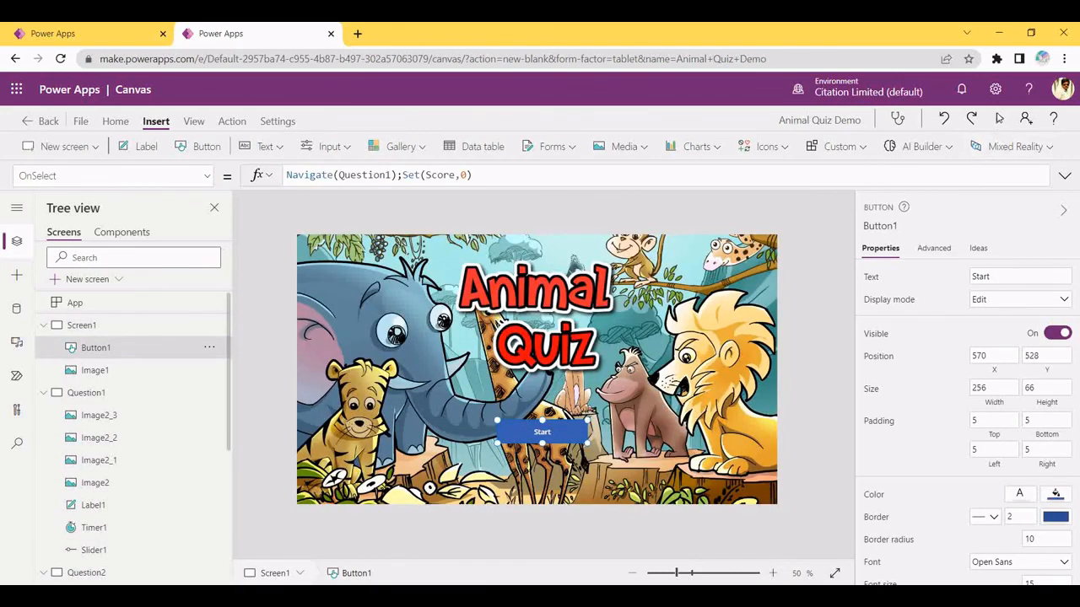
pyautogui.click(999, 119)
pyautogui.click(549, 456)
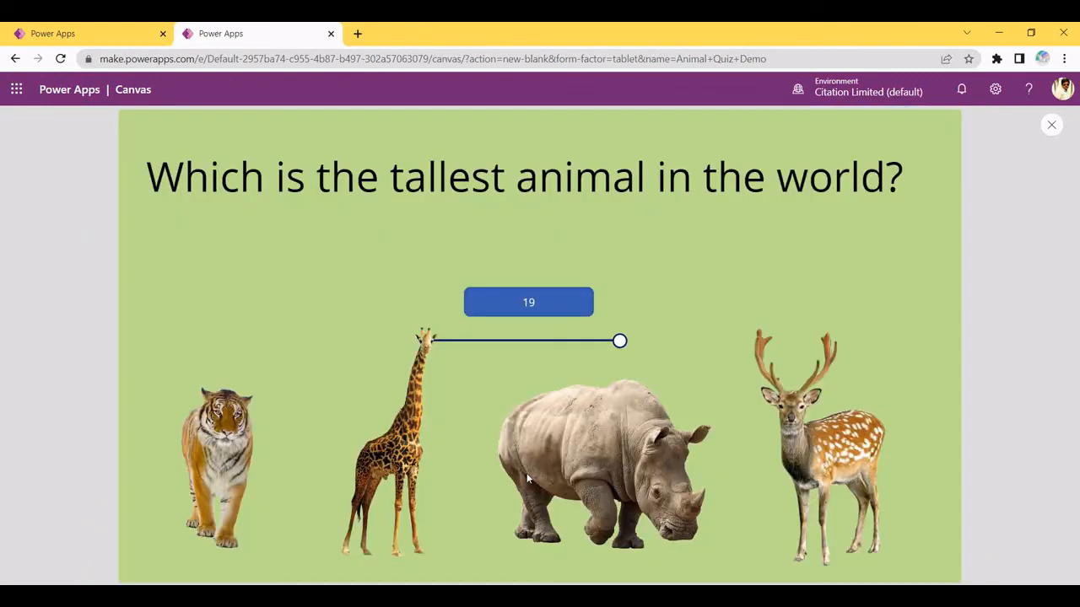
# Answer both animal questions for a 1 out of 2 score, then inspect the emoji icon's formula
pyautogui.click(400, 462)
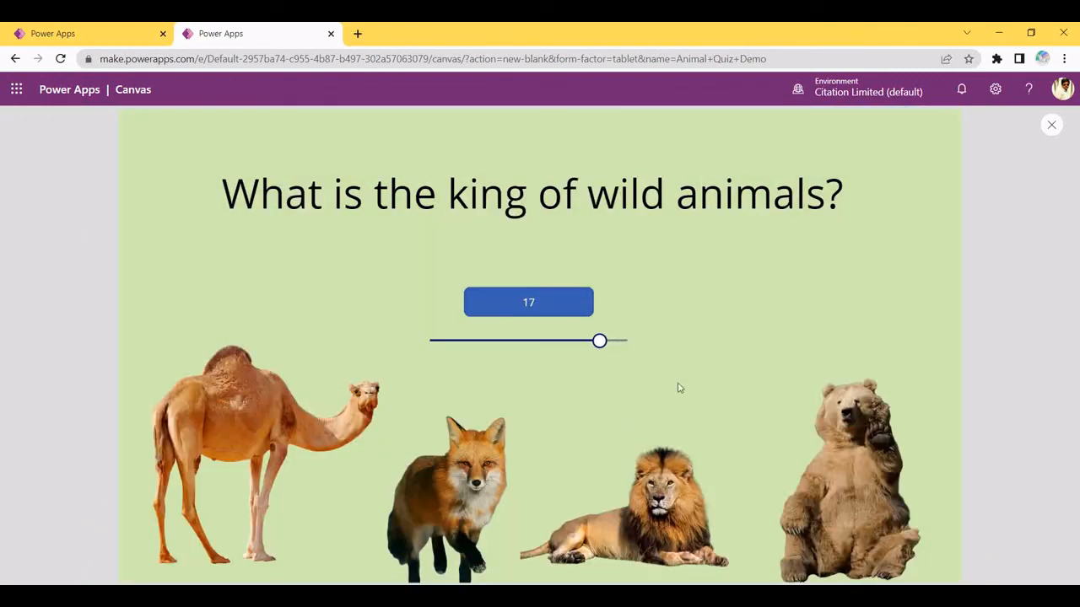
pyautogui.click(854, 447)
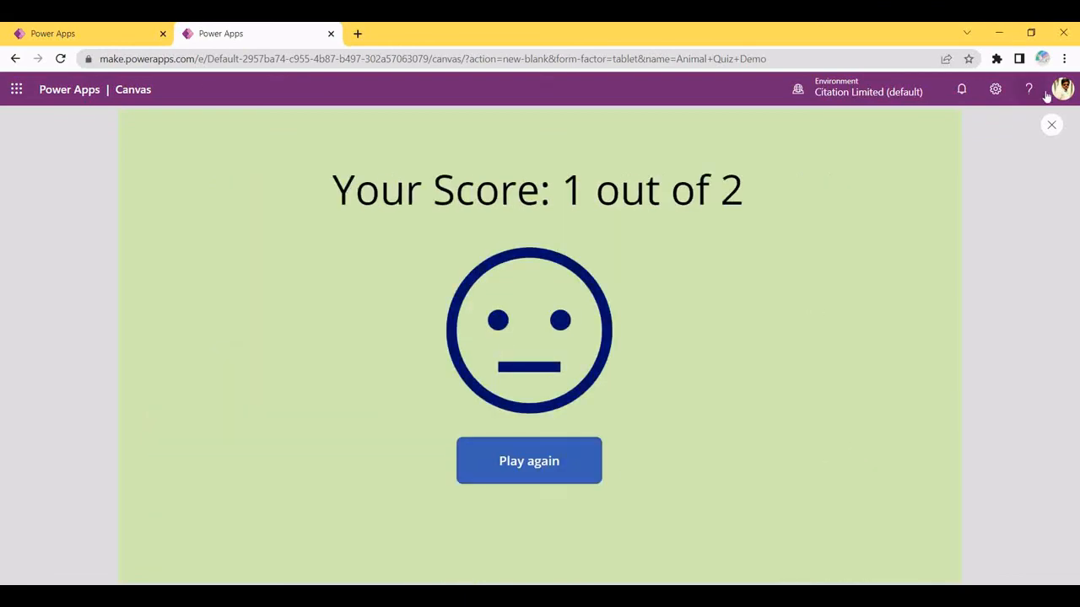
pyautogui.click(1051, 125)
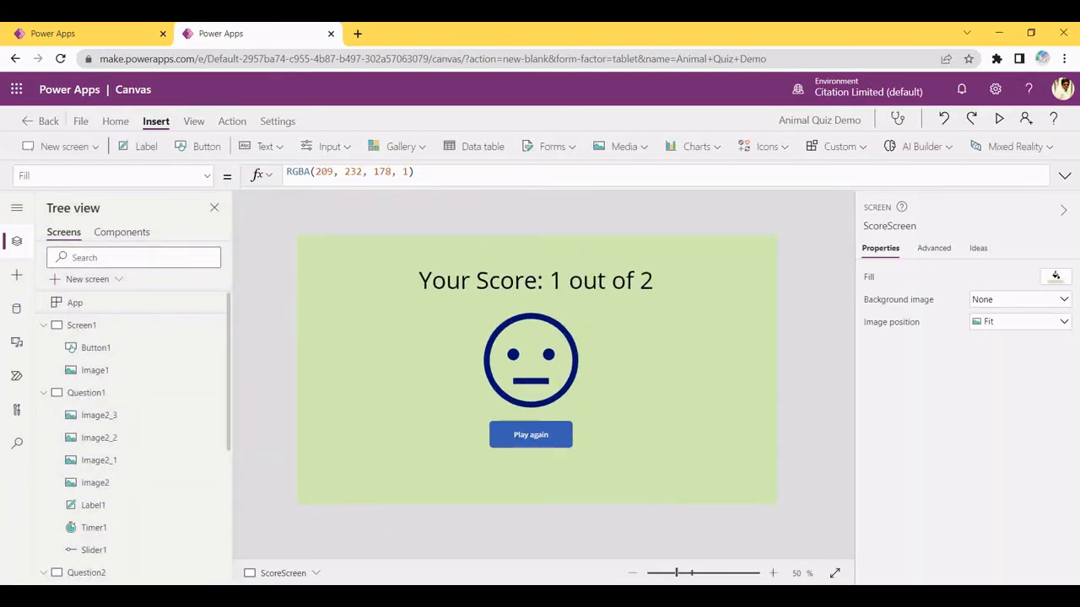
pyautogui.click(490, 347)
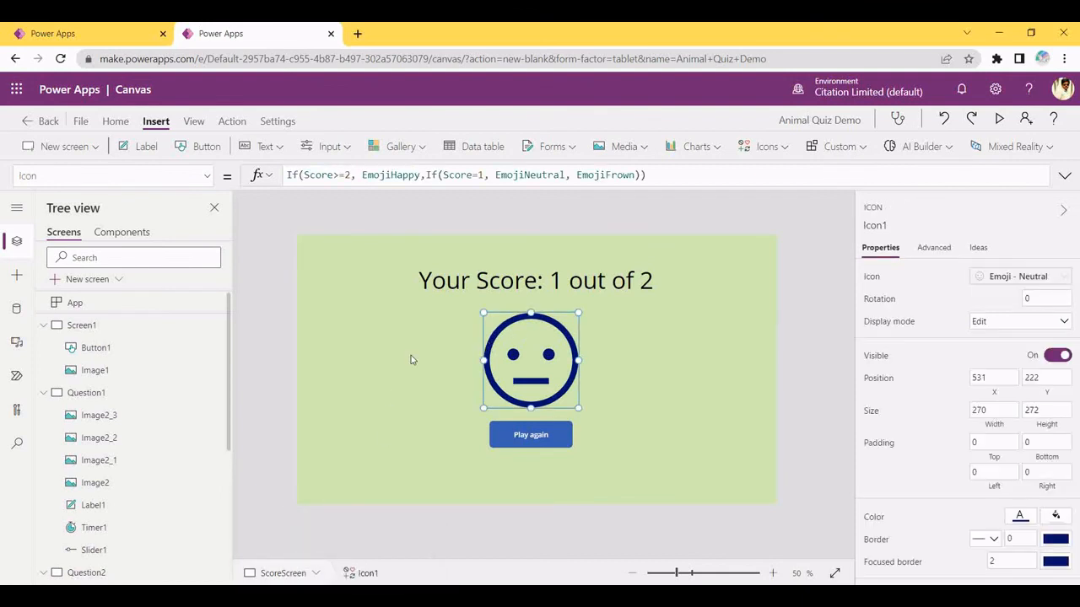